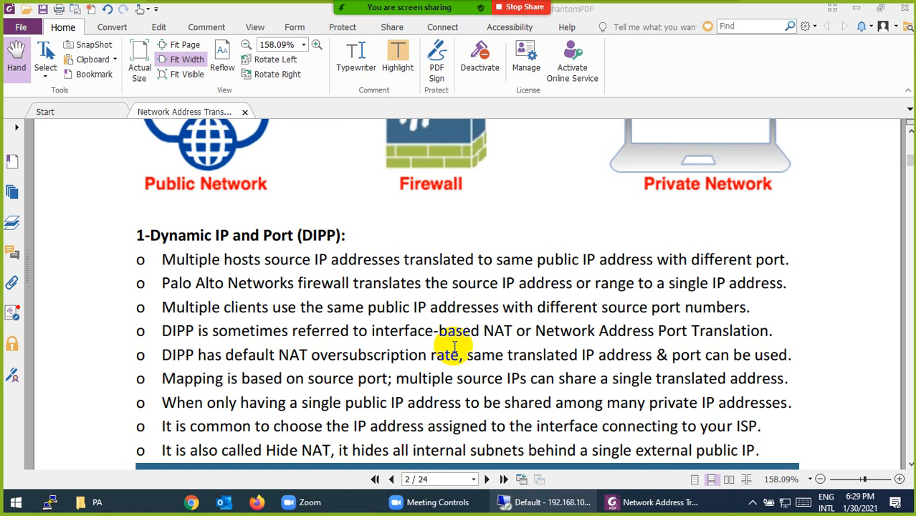
# - Skim the Dynamic IP and Port NAT notes, then bring the EVE-NG lab browser forward
pyautogui.scroll(-3, 454, 347)
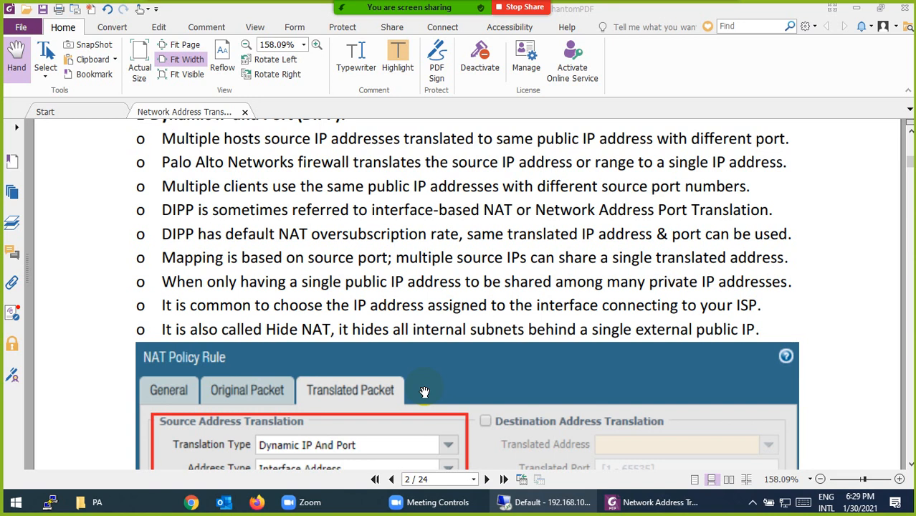
pyautogui.scroll(-3, 424, 392)
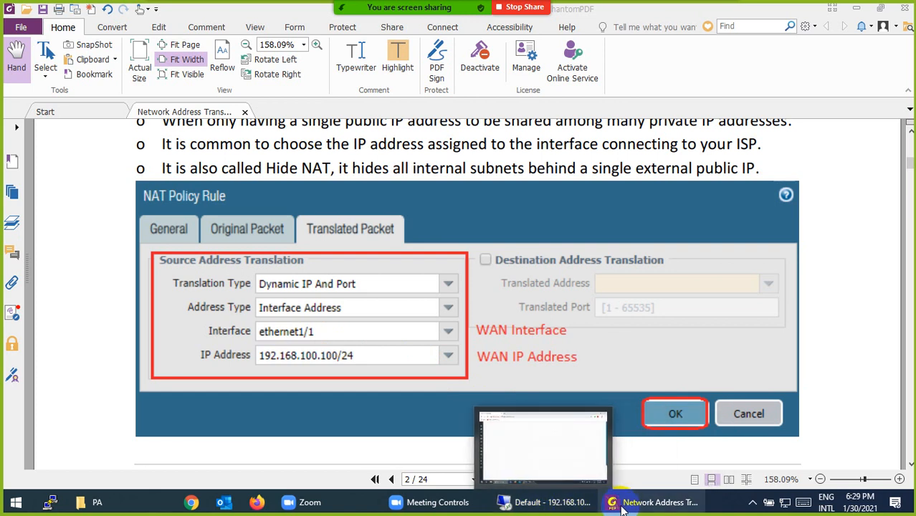
pyautogui.click(552, 502)
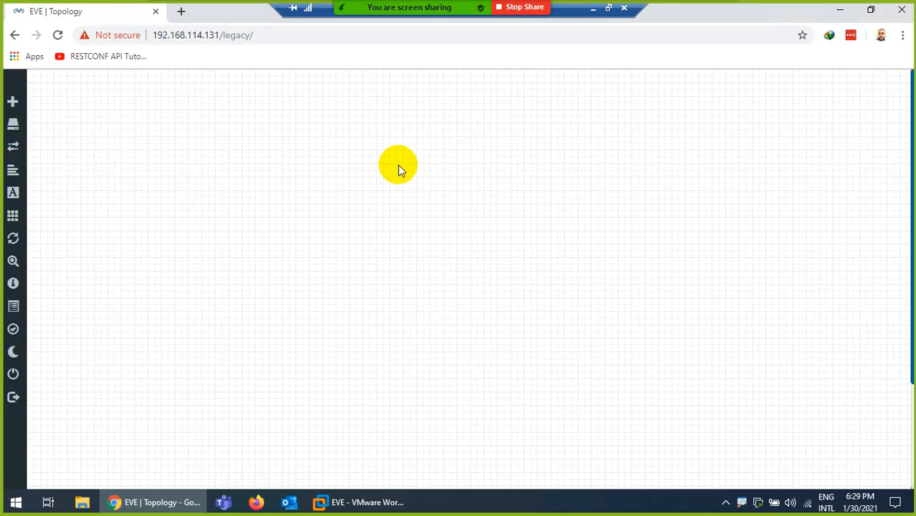
# - Reload the lab and add a Palo Alto firewall node to the topology
pyautogui.click(58, 34)
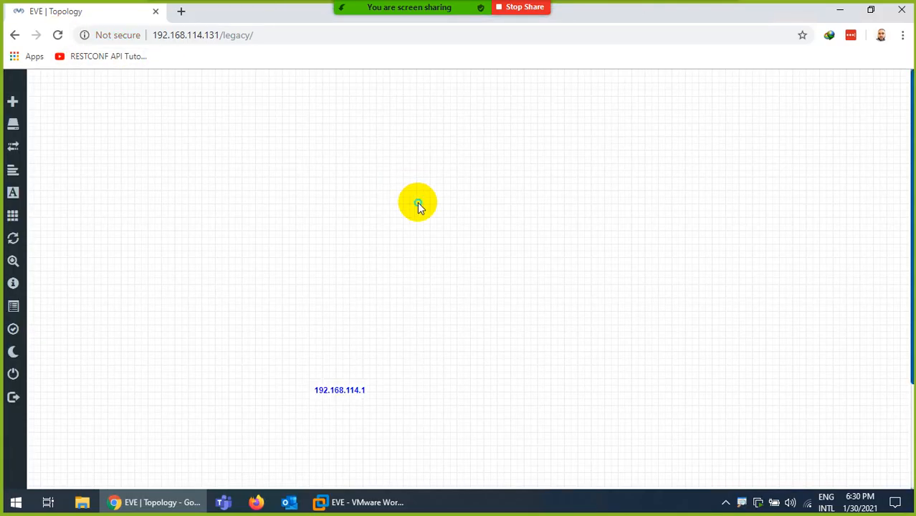
pyautogui.rightClick(423, 205)
pyautogui.click(457, 233)
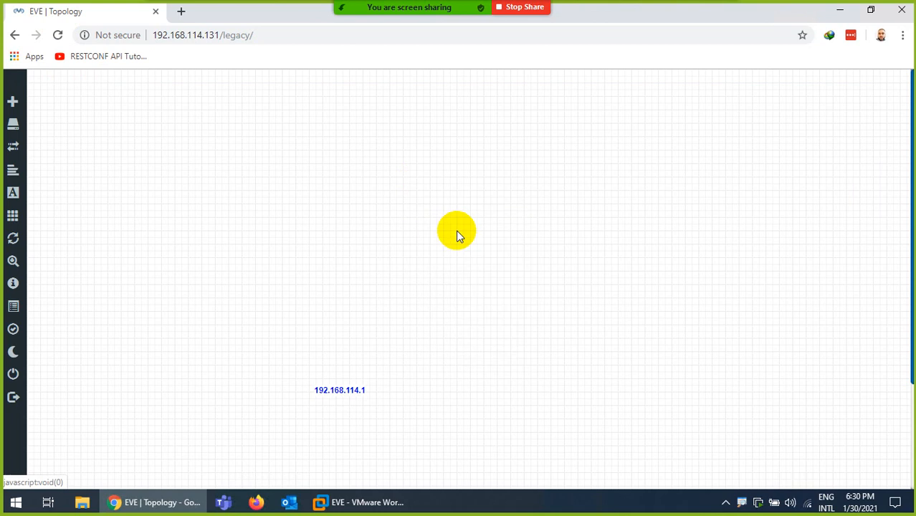
pyautogui.write('pal')
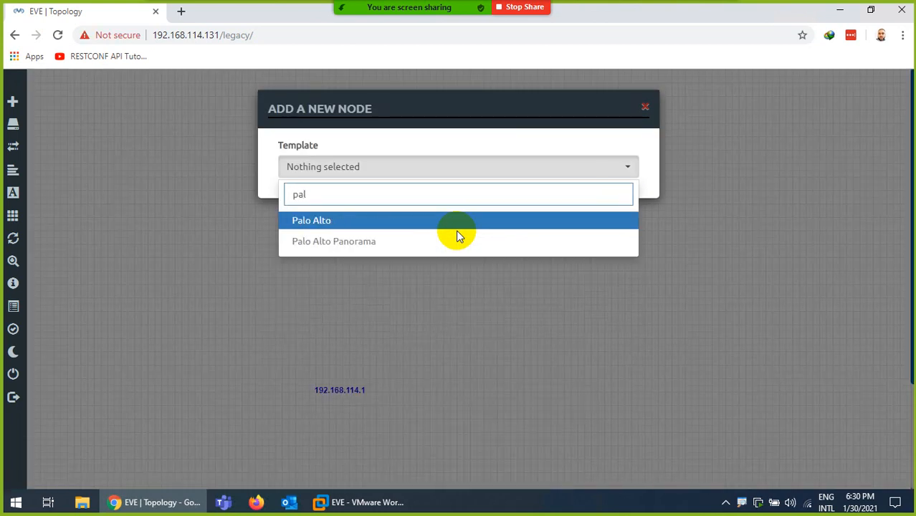
pyautogui.press('Return')
pyautogui.scroll(-5, 441, 345)
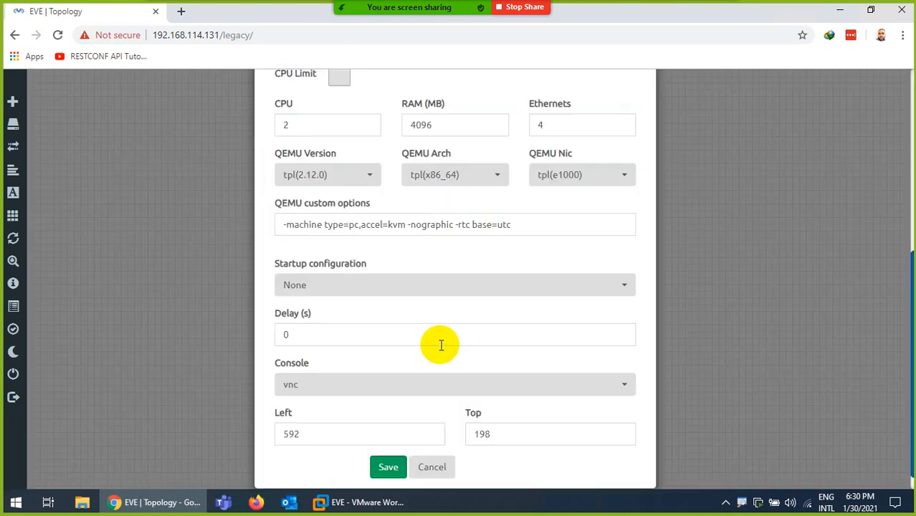
pyautogui.click(389, 467)
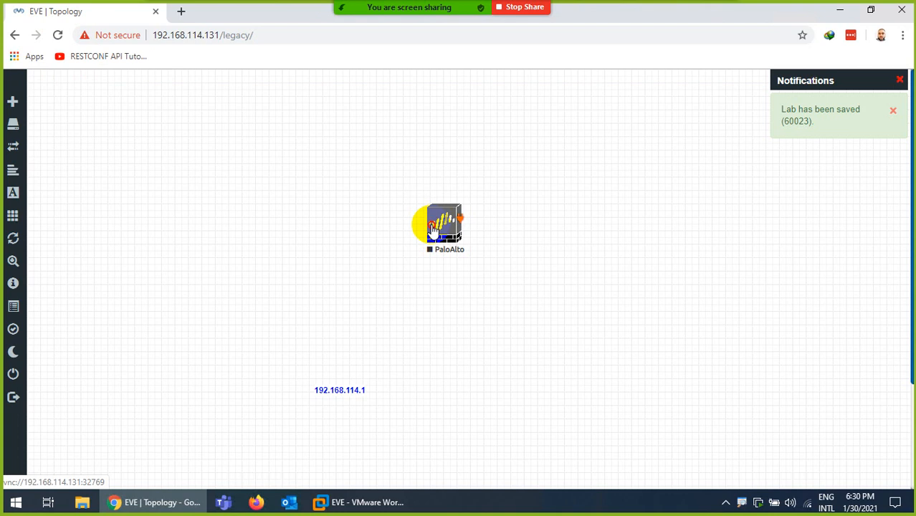
pyautogui.moveTo(432, 229); pyautogui.dragTo(413, 234)
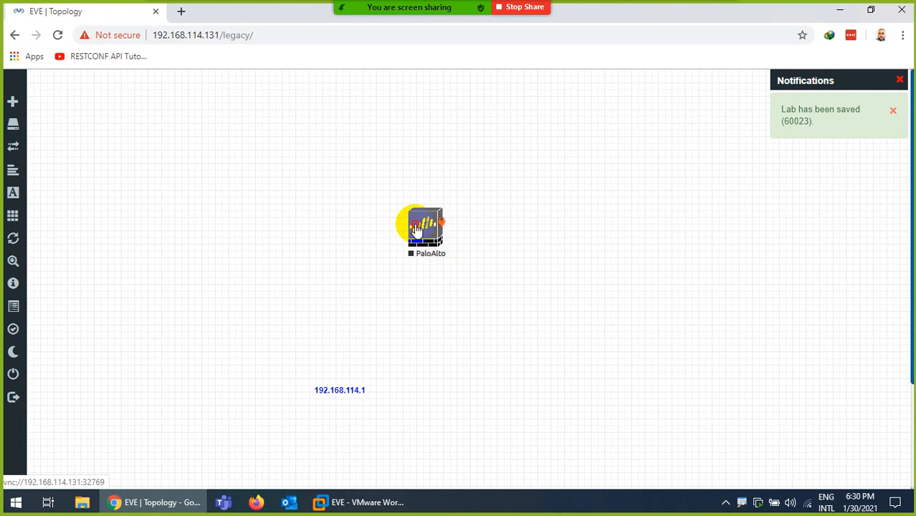
# - Add a Cisco IOL node named SW with the Switch L32.png icon
pyautogui.rightClick(573, 278)
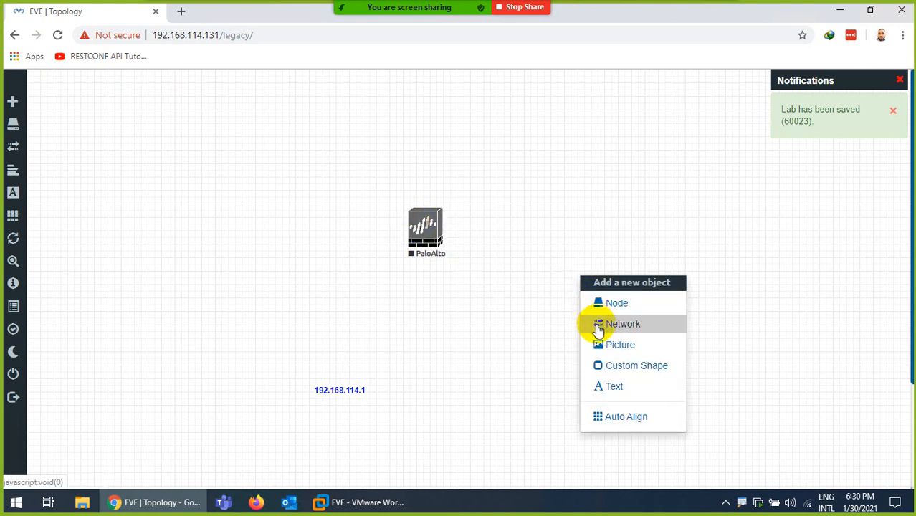
pyautogui.click(601, 309)
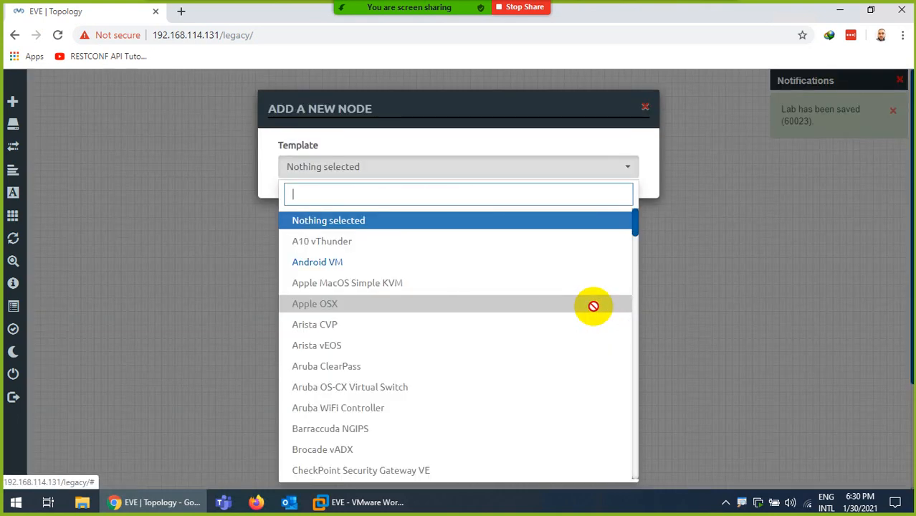
pyautogui.write('iol')
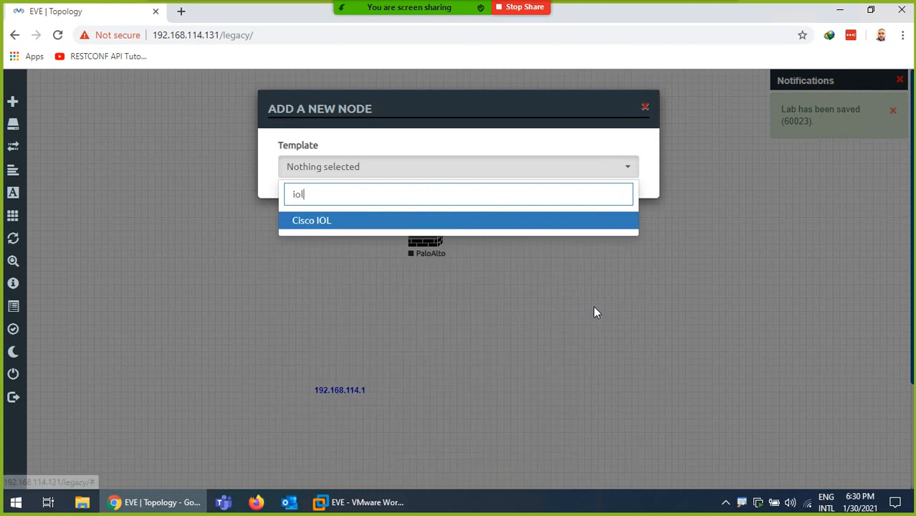
pyautogui.click(338, 222)
pyautogui.click(329, 327)
pyautogui.scroll(-6, 336, 276)
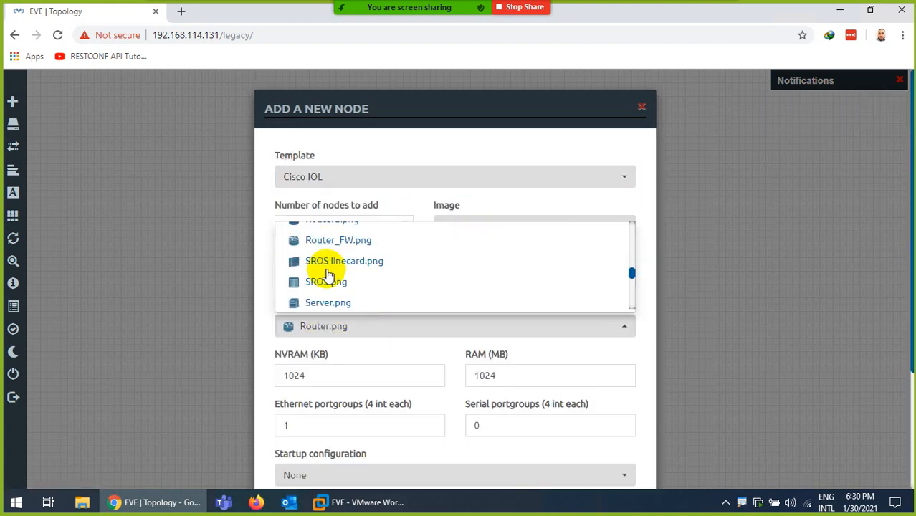
pyautogui.scroll(-2, 362, 285)
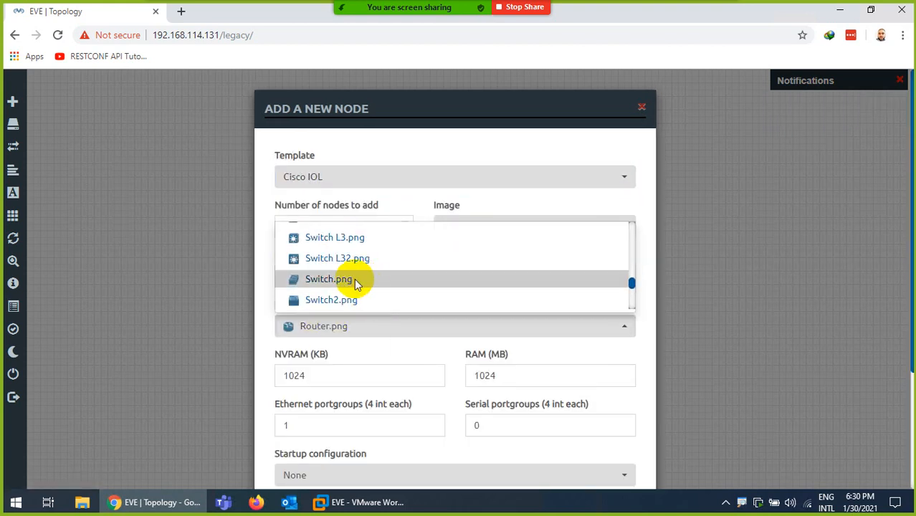
pyautogui.click(353, 258)
pyautogui.scroll(-2, 364, 387)
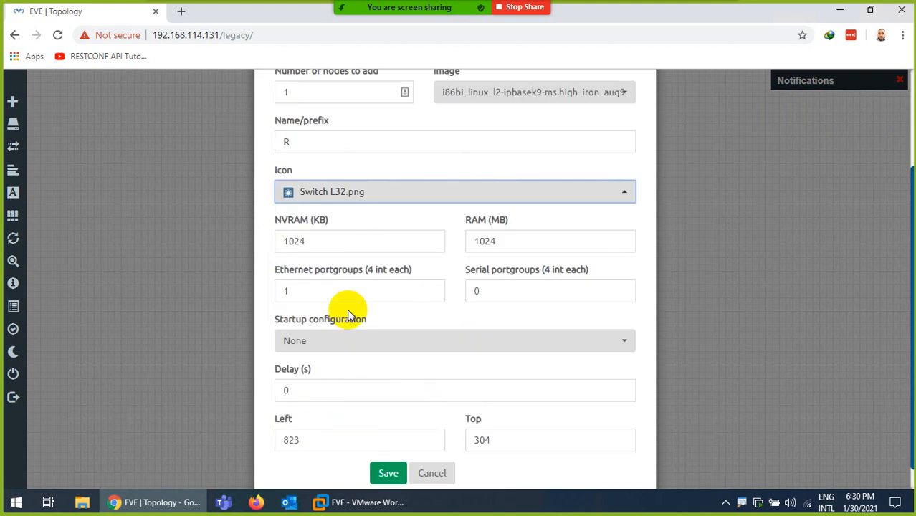
pyautogui.doubleClick(274, 142)
pyautogui.write('SW')
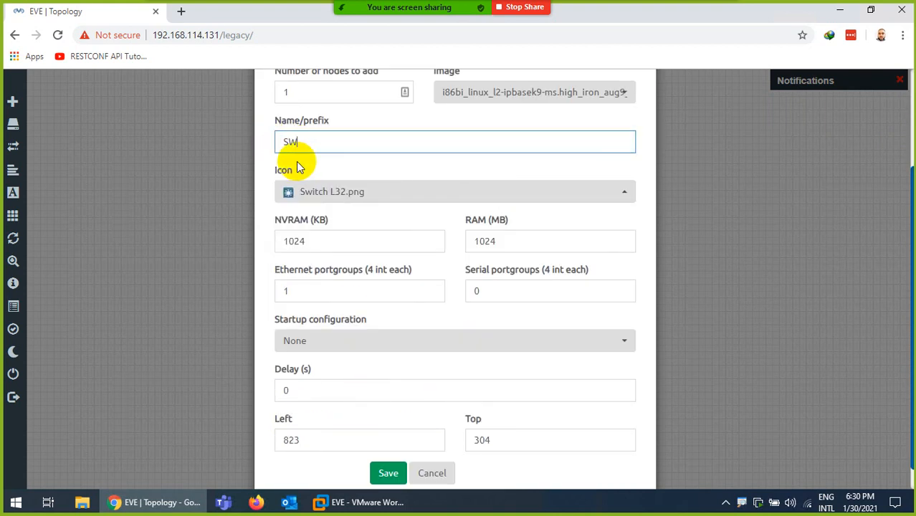
pyautogui.click(380, 475)
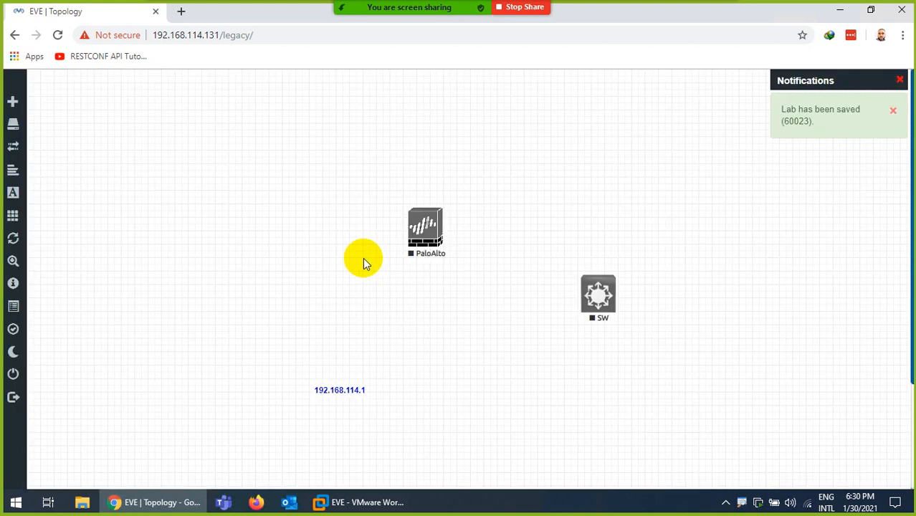
# - Place SW left of PaloAlto and link SW's e0/0 to PaloAlto's eth1/2
pyautogui.moveTo(579, 289); pyautogui.dragTo(295, 224)
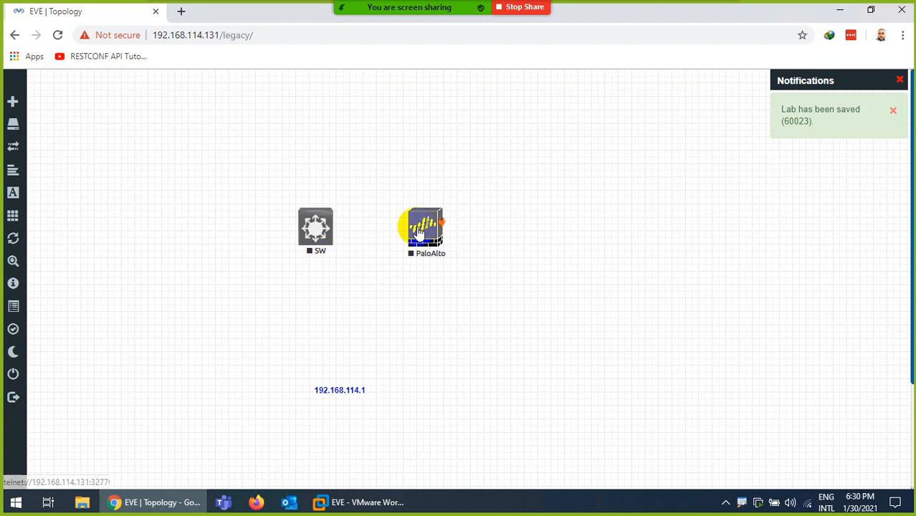
pyautogui.moveTo(421, 222); pyautogui.dragTo(459, 223)
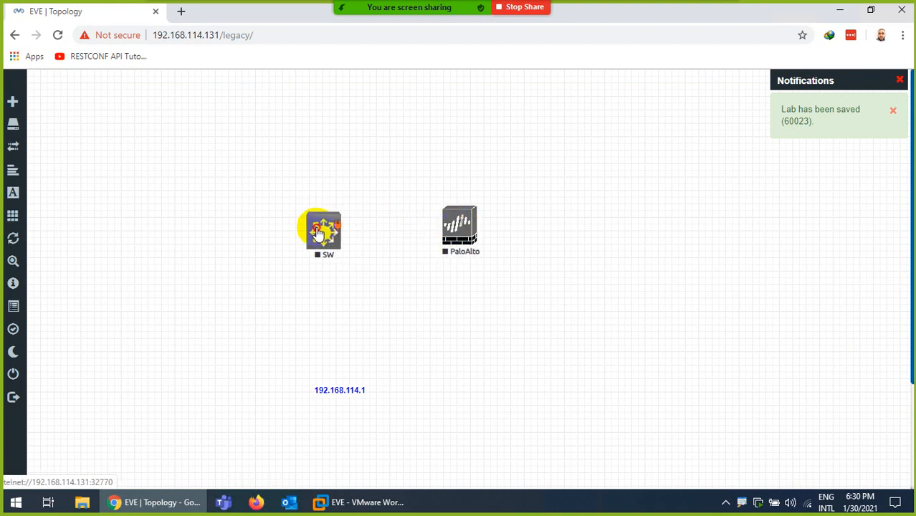
pyautogui.moveTo(334, 226); pyautogui.dragTo(459, 225)
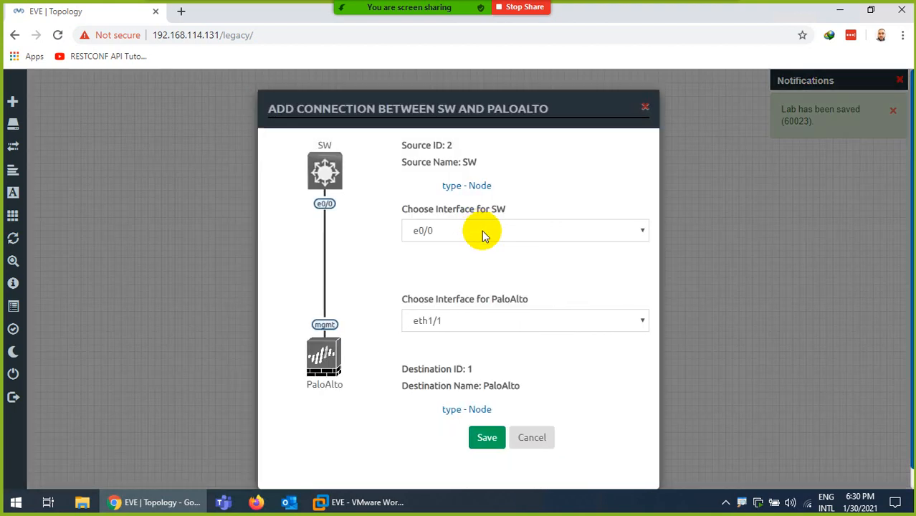
pyautogui.click(452, 231)
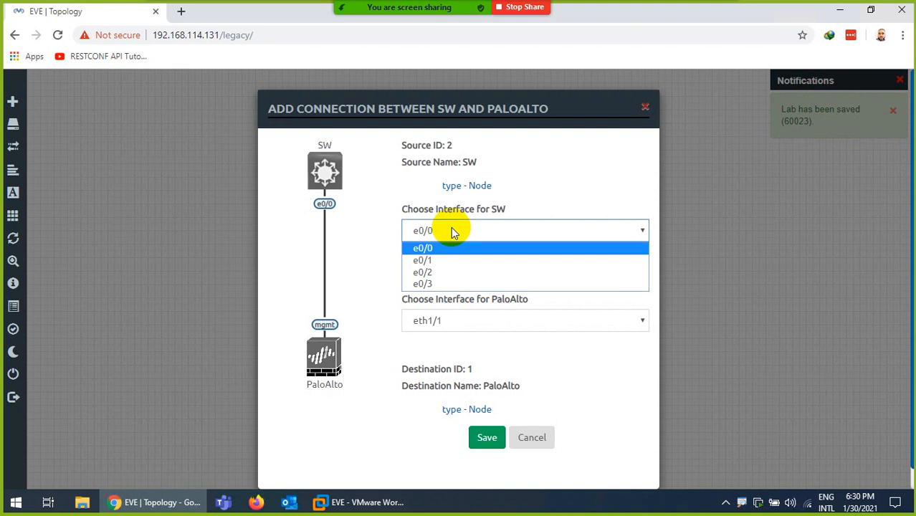
pyautogui.click(452, 229)
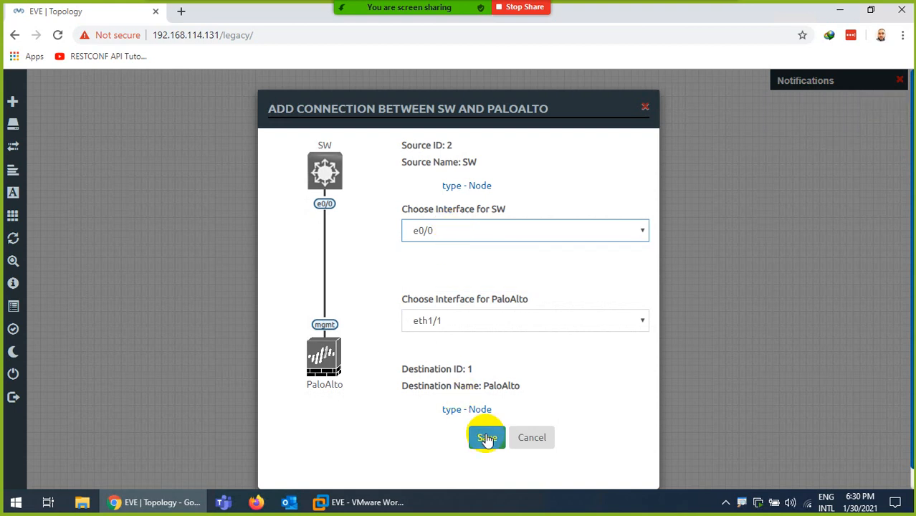
pyautogui.click(452, 321)
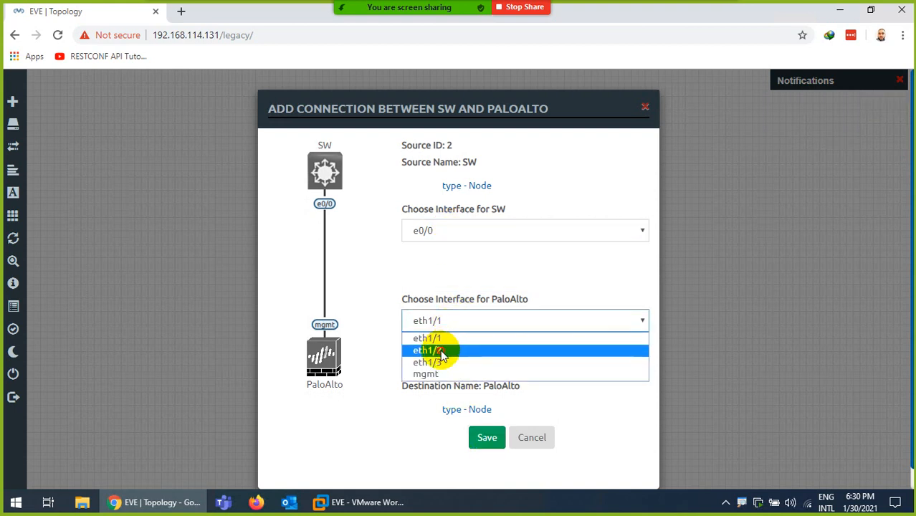
pyautogui.click(445, 350)
pyautogui.click(487, 438)
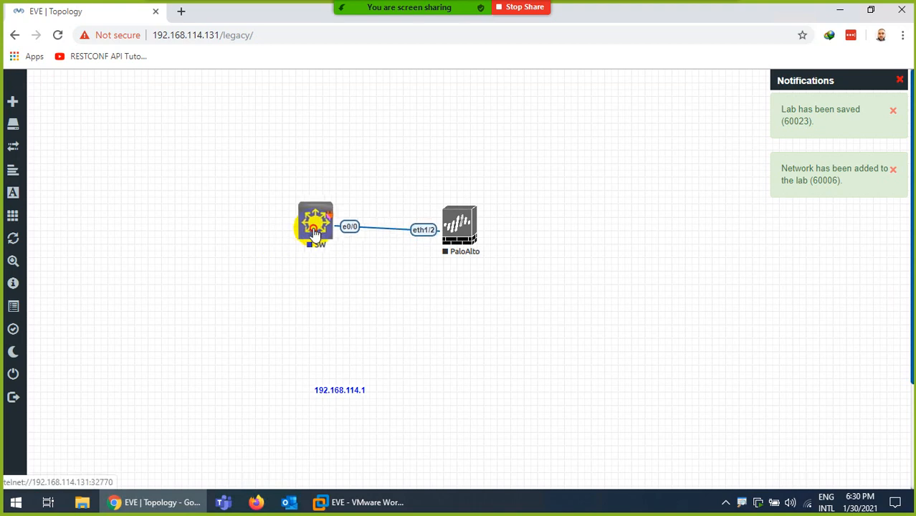
pyautogui.moveTo(315, 235); pyautogui.dragTo(309, 237)
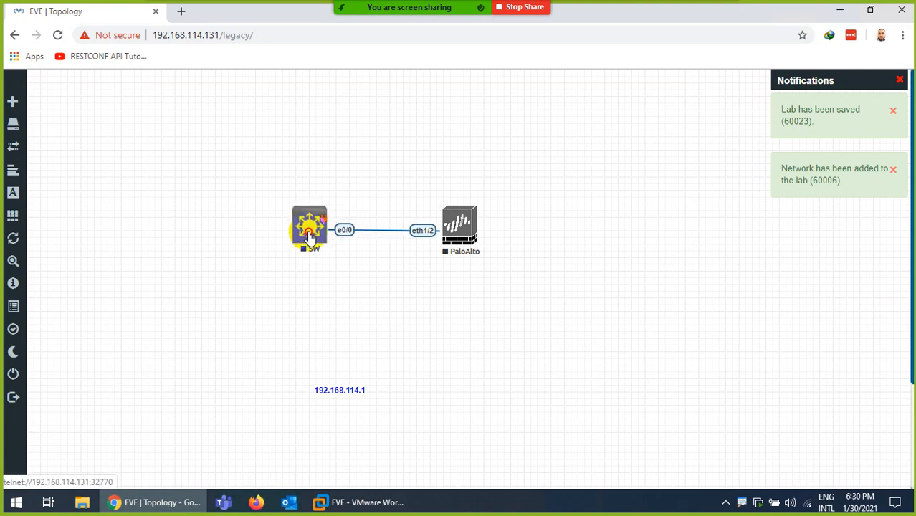
# - Add a Management(Cloud0) network named Internet and move it up to the right
pyautogui.rightClick(520, 308)
pyautogui.click(565, 352)
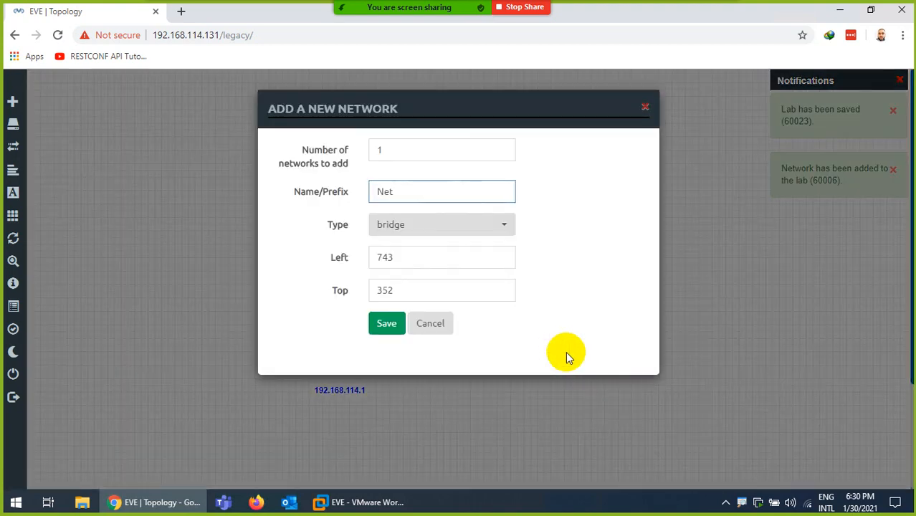
pyautogui.press('BackSpace')
pyautogui.write('In')
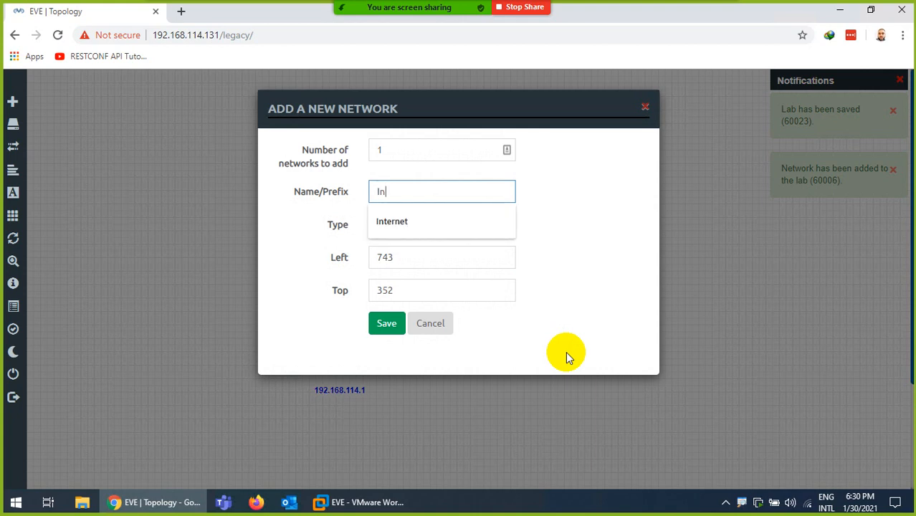
pyautogui.click(402, 228)
pyautogui.click(405, 228)
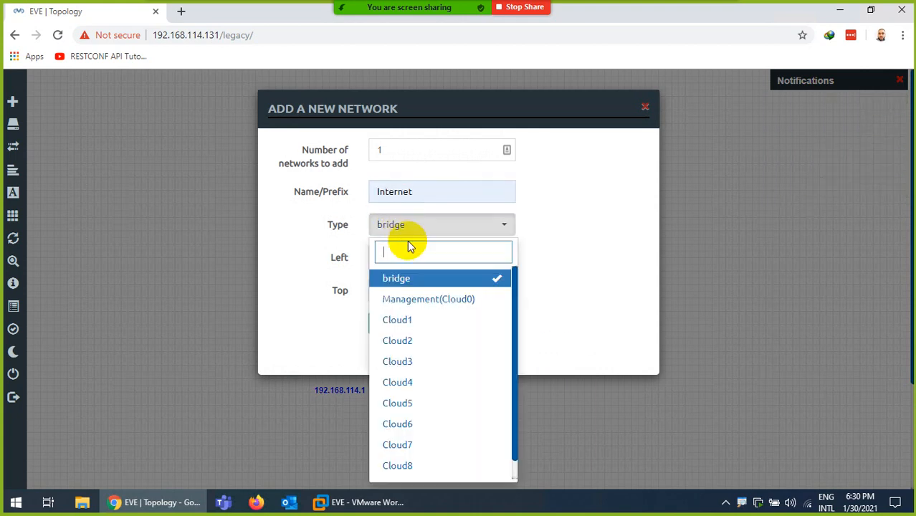
pyautogui.click(411, 299)
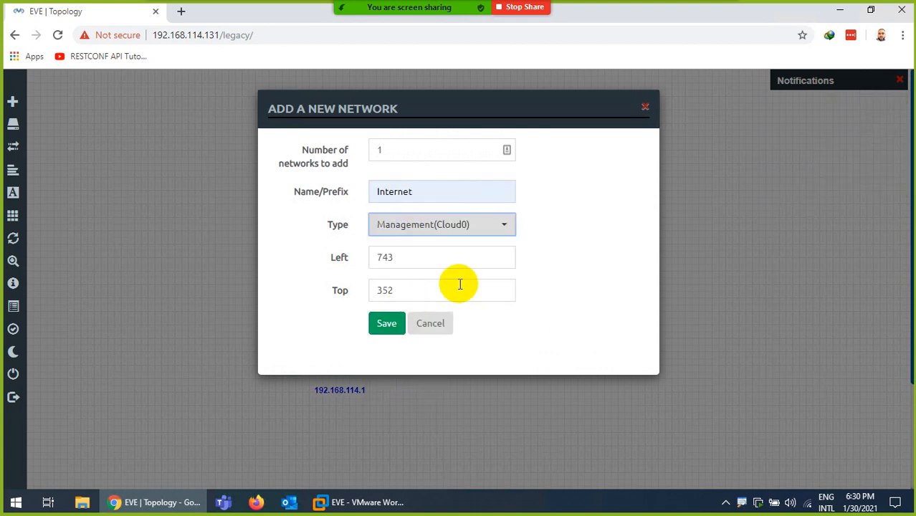
pyautogui.click(385, 324)
pyautogui.moveTo(561, 301); pyautogui.dragTo(458, 224)
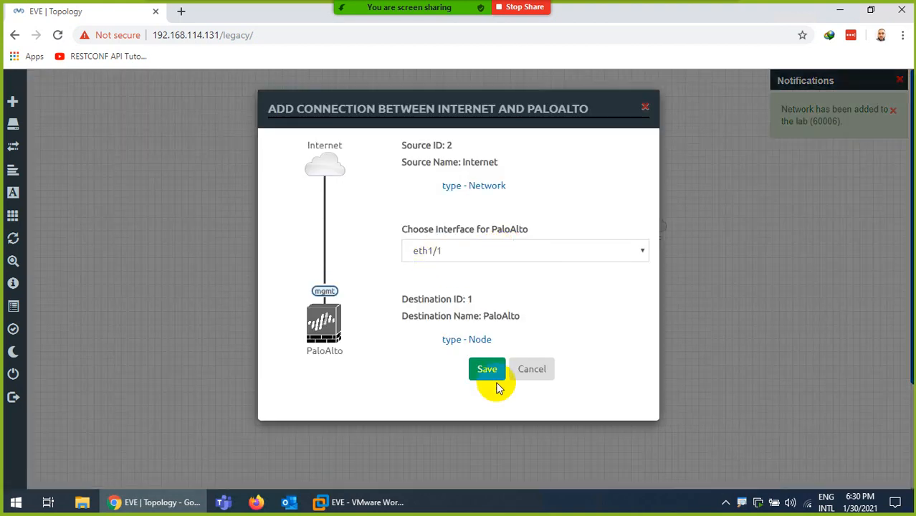
# - Link PaloAlto's eth1/1 and mgmt interfaces to the Internet cloud
pyautogui.click(487, 370)
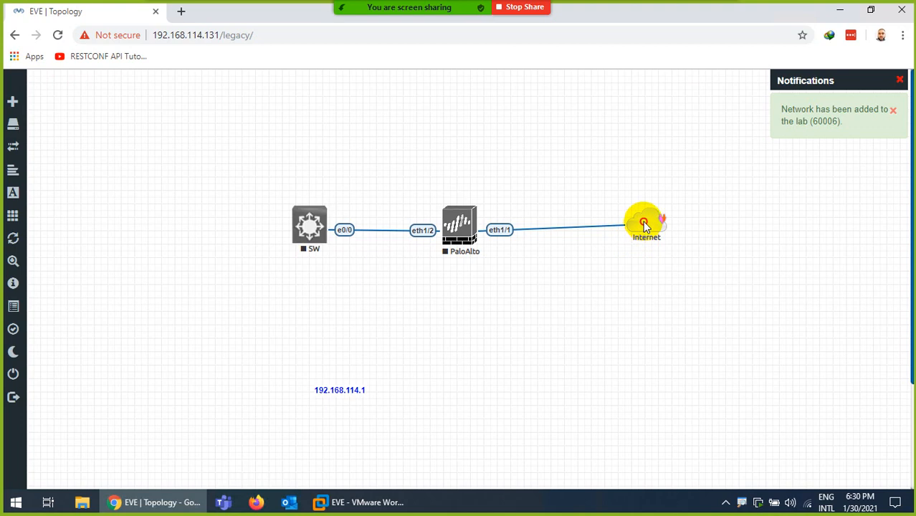
pyautogui.moveTo(644, 225); pyautogui.dragTo(460, 226)
pyautogui.click(437, 257)
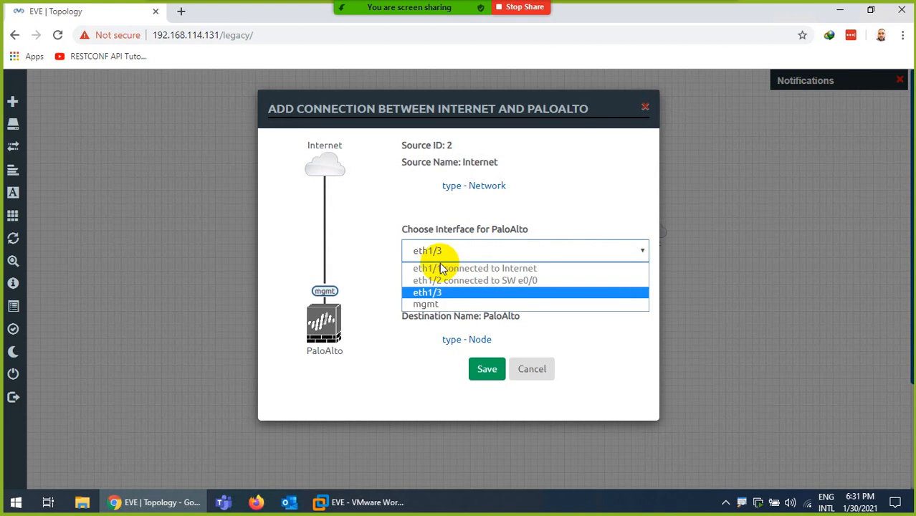
pyautogui.click(439, 303)
pyautogui.click(485, 370)
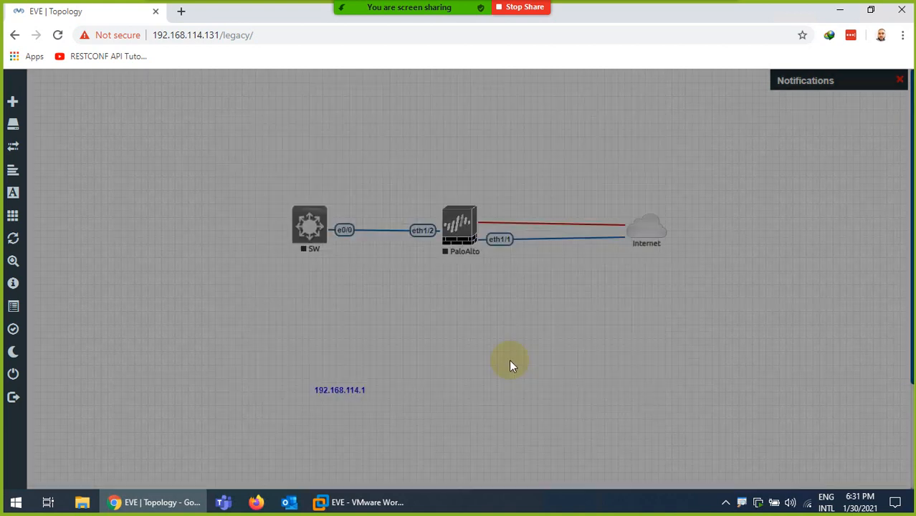
pyautogui.moveTo(649, 228); pyautogui.dragTo(652, 227)
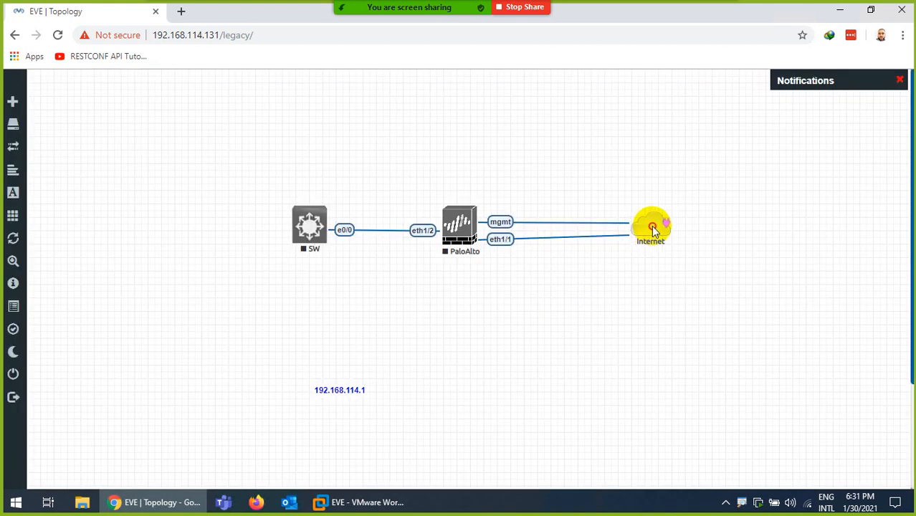
pyautogui.rightClick(454, 222)
# - Start the PaloAlto firewall and begin adding two Cisco IOS 3725 nodes
pyautogui.click(479, 250)
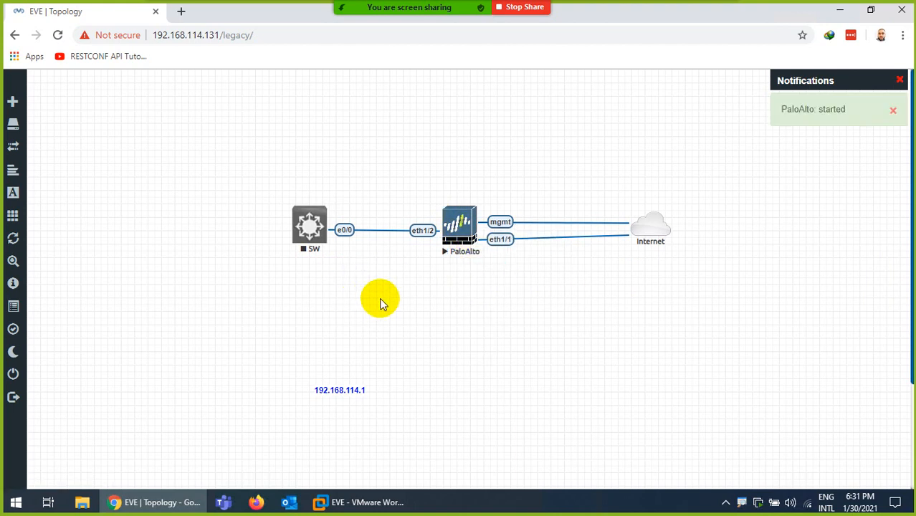
pyautogui.rightClick(433, 306)
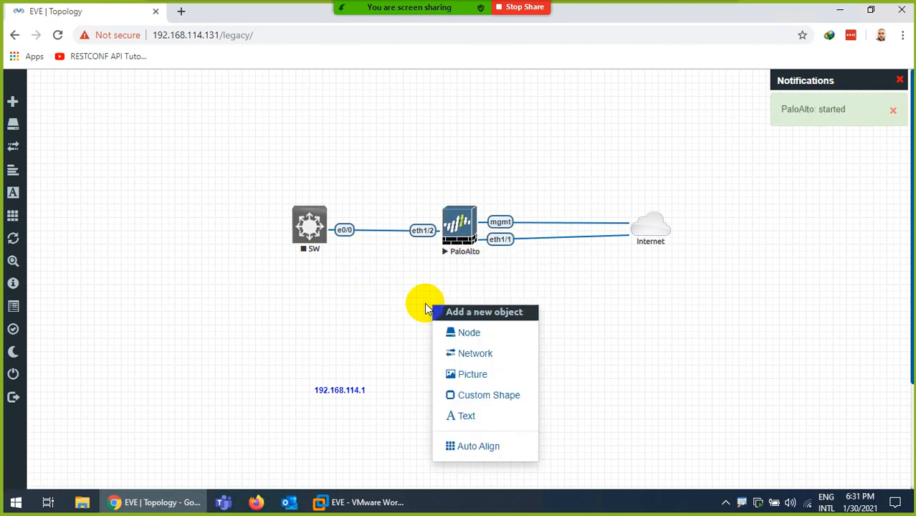
pyautogui.click(453, 334)
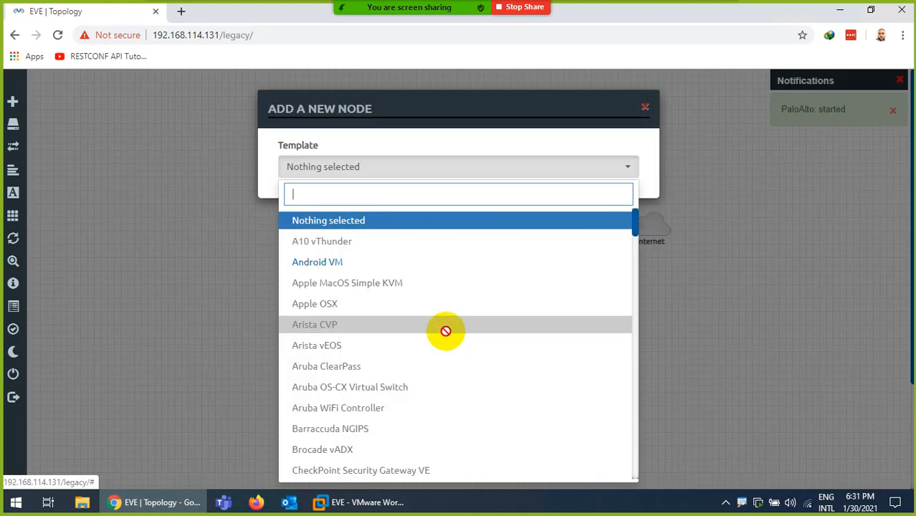
pyautogui.write('io')
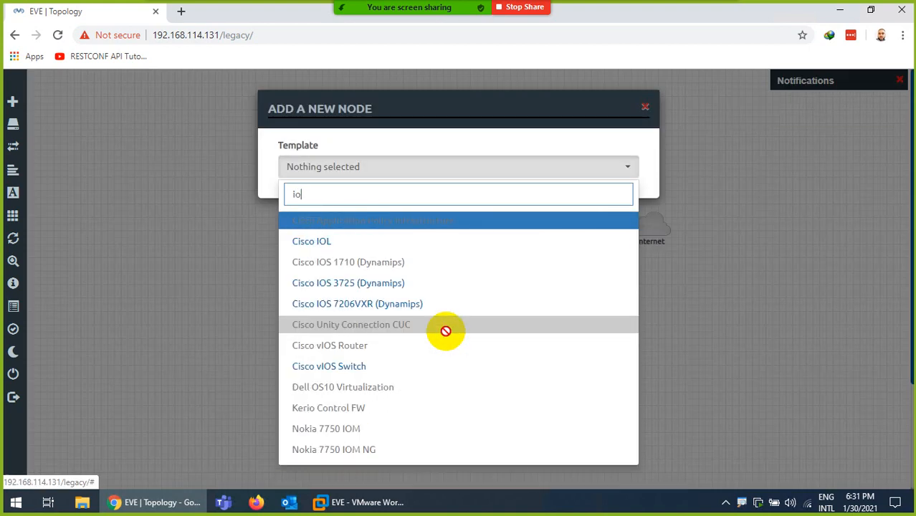
pyautogui.click(357, 281)
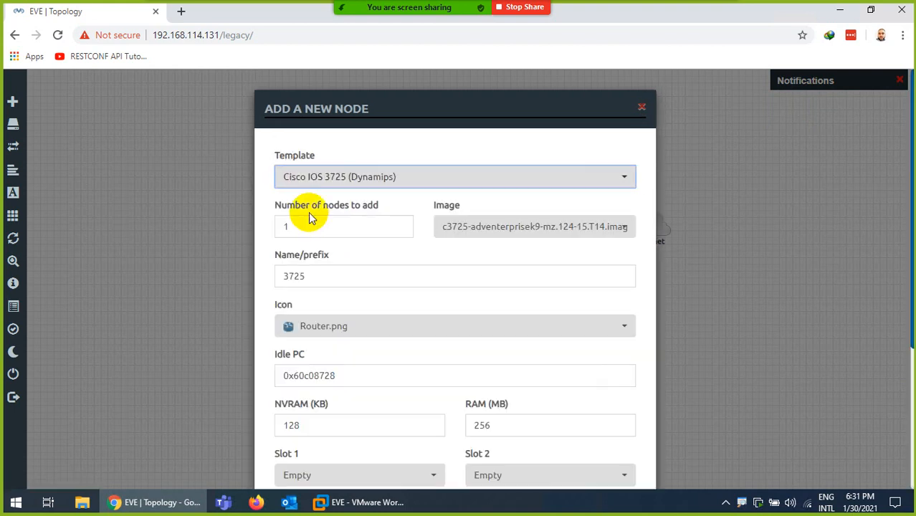
pyautogui.click(284, 227)
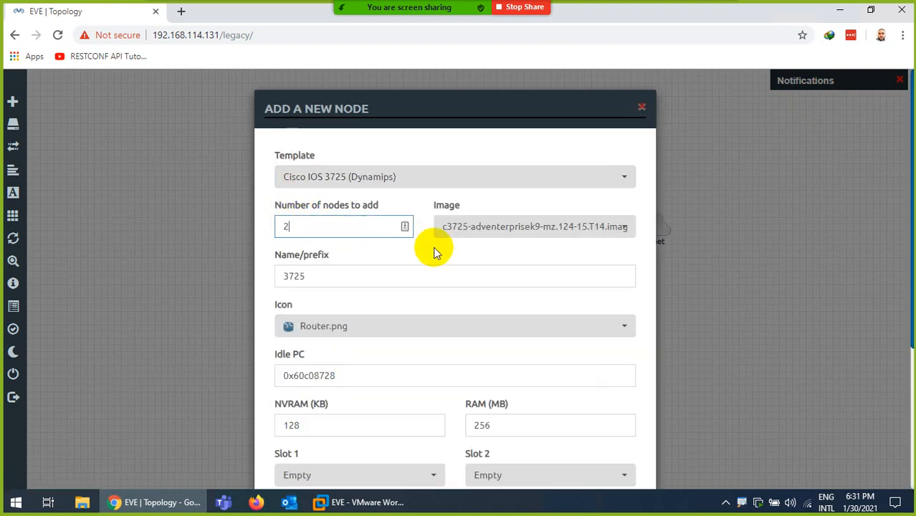
pyautogui.write('2')
# - Give the new nodes the SRV name prefix and Server.png icon, and create them
pyautogui.doubleClick(275, 278)
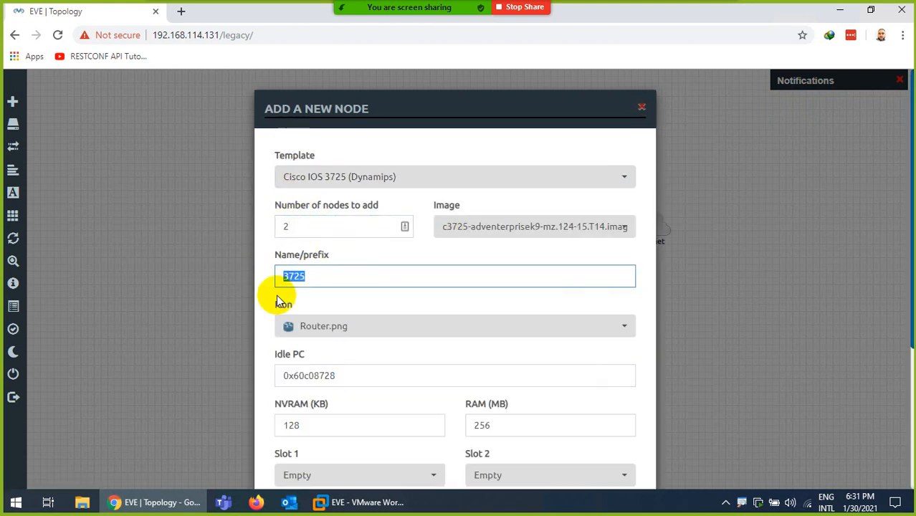
pyautogui.write('SW')
pyautogui.press('BackSpace')
pyautogui.press('BackSpace')
pyautogui.write('SRV')
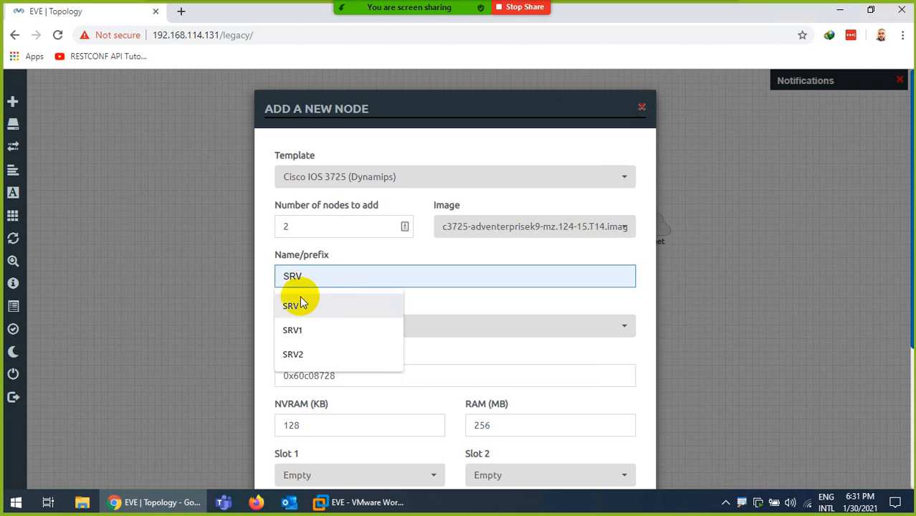
pyautogui.click(295, 304)
pyautogui.click(332, 335)
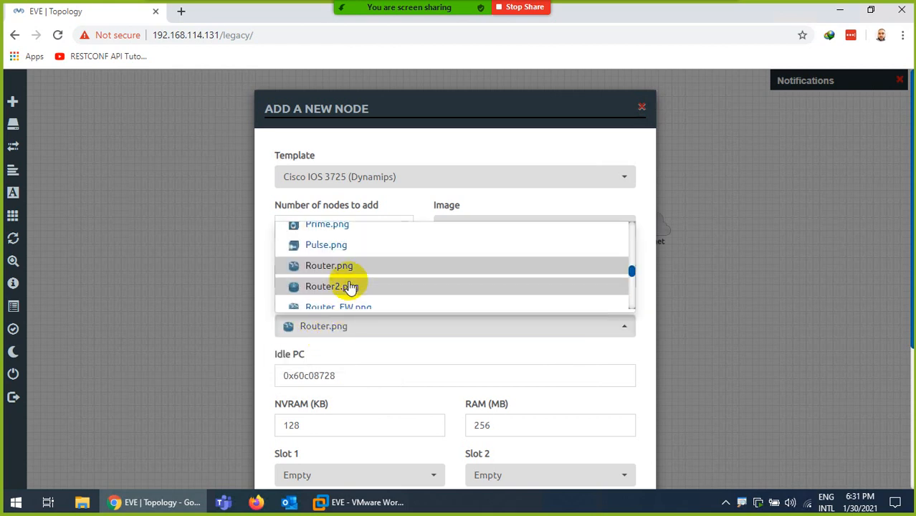
pyautogui.scroll(-3, 349, 285)
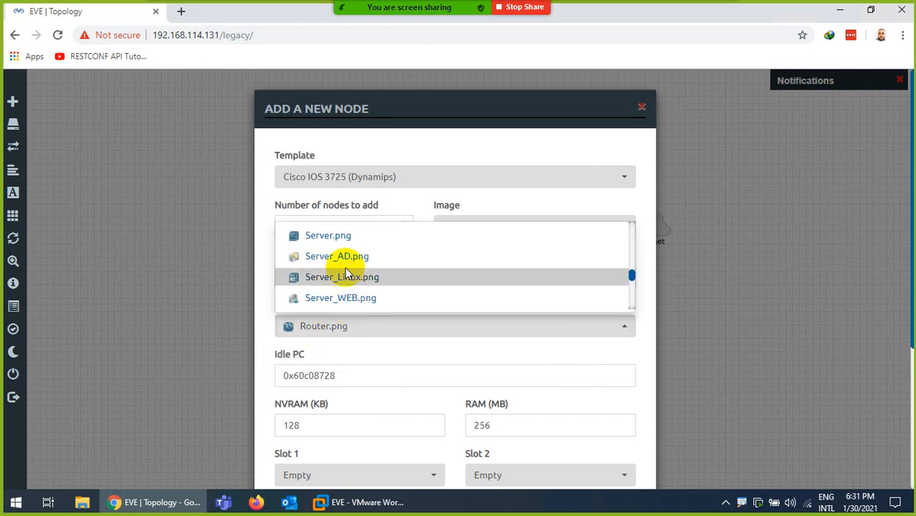
pyautogui.click(329, 235)
pyautogui.scroll(-3, 354, 358)
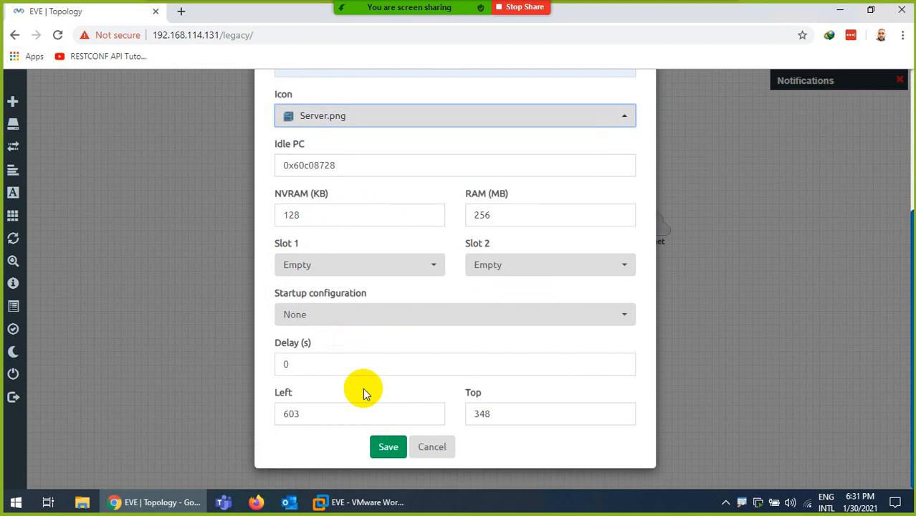
pyautogui.click(384, 450)
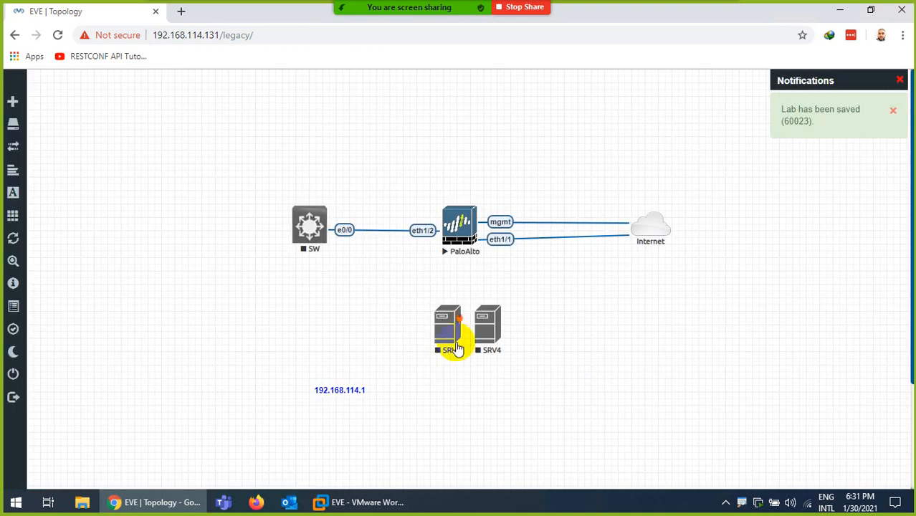
# - Place SRV3 upper left and SRV4 upper right, linking SRV4's fa0/0 to Internet
pyautogui.moveTo(452, 331); pyautogui.dragTo(172, 192)
pyautogui.moveTo(500, 328); pyautogui.dragTo(651, 227)
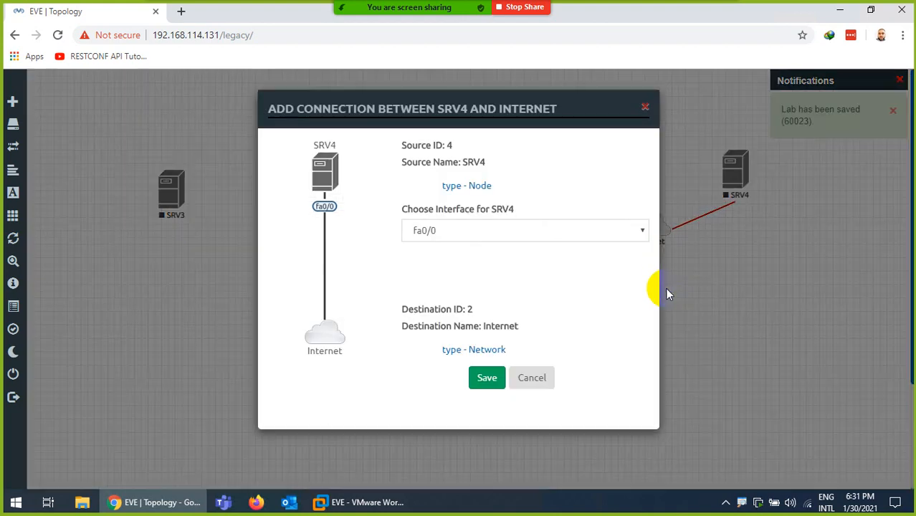
pyautogui.click(483, 379)
pyautogui.moveTo(731, 183); pyautogui.dragTo(729, 157)
pyautogui.rightClick(732, 158)
# - Rename node SRV4 to Ext-SRV
pyautogui.click(766, 308)
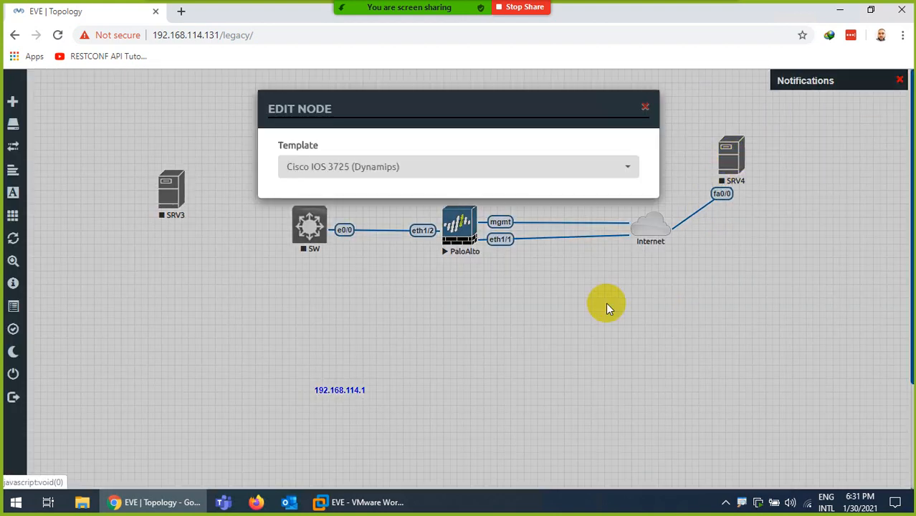
pyautogui.moveTo(327, 324); pyautogui.dragTo(266, 331)
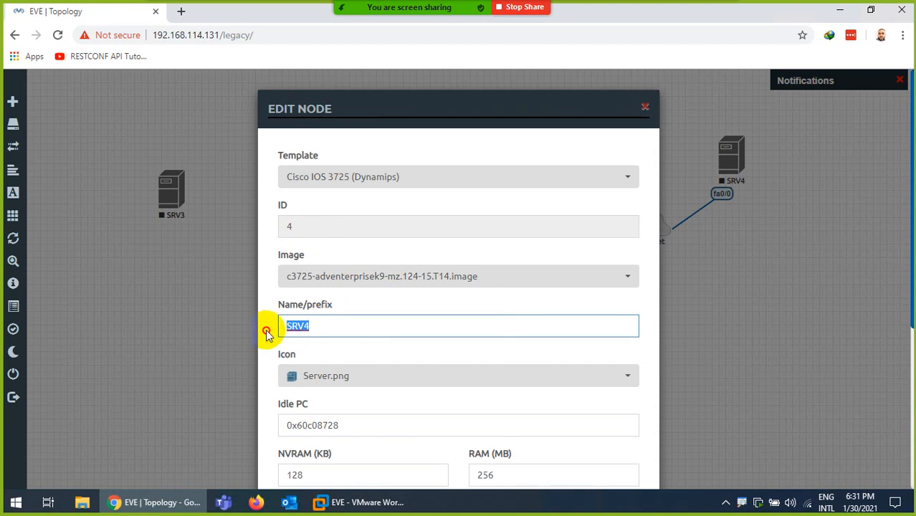
pyautogui.write('Ex')
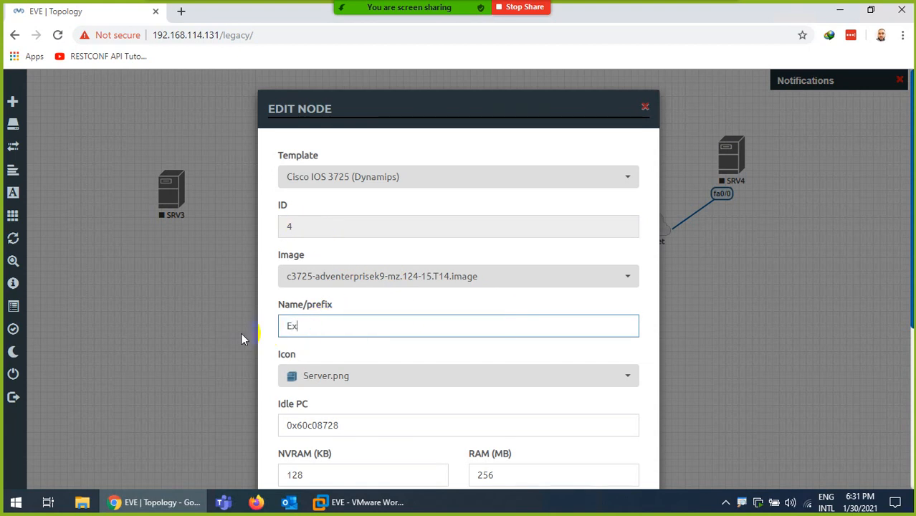
pyautogui.write('t-SRV')
pyautogui.scroll(-5, 378, 372)
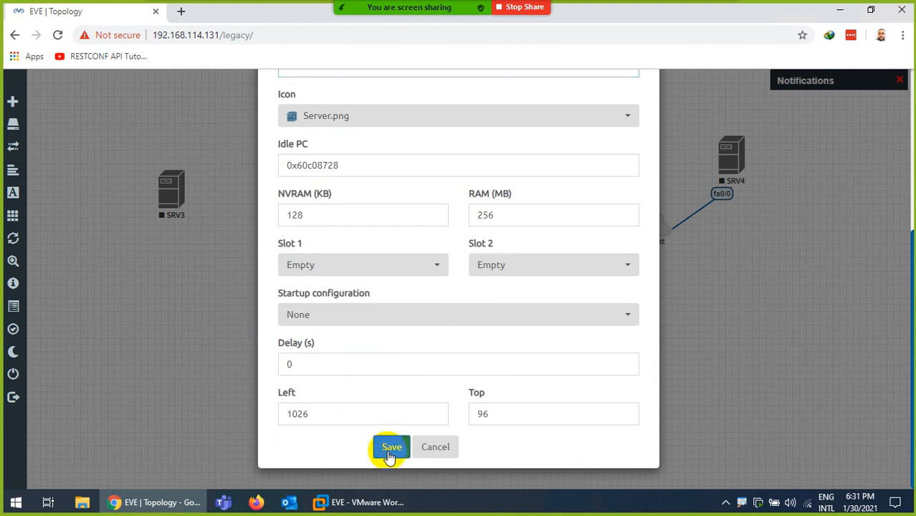
pyautogui.click(391, 445)
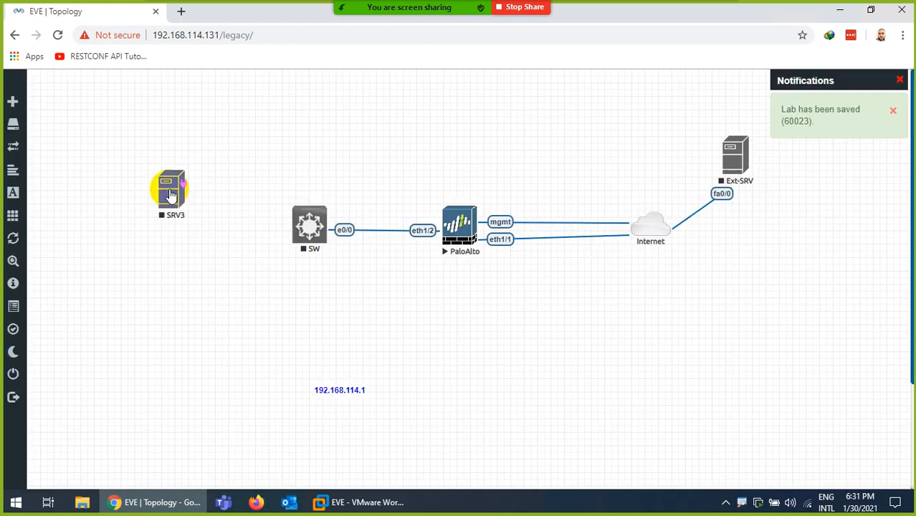
# - Rename SRV3 to Int-SRV and link its fa0/0 to SW's e0/1
pyautogui.rightClick(172, 190)
pyautogui.click(212, 344)
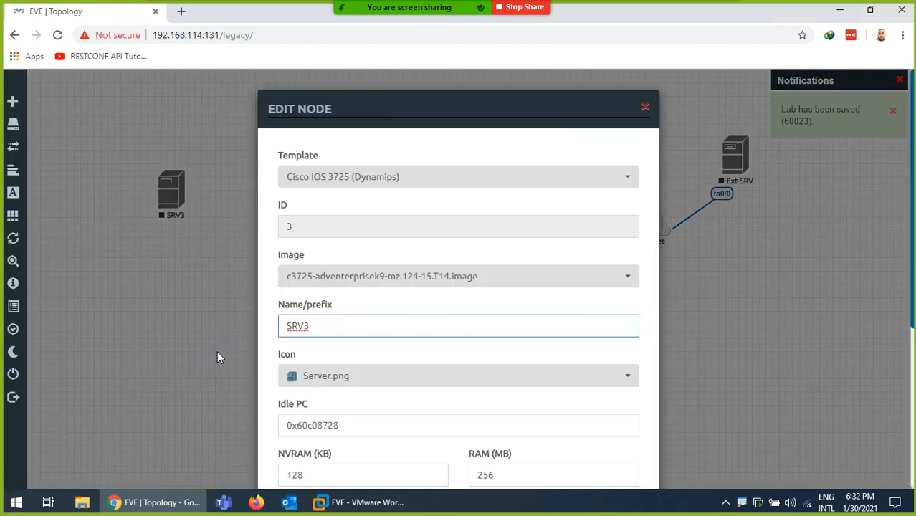
pyautogui.moveTo(311, 326); pyautogui.dragTo(243, 331)
pyautogui.write('IN')
pyautogui.press('BackSpace')
pyautogui.write('nt-SRV')
pyautogui.scroll(-4, 346, 399)
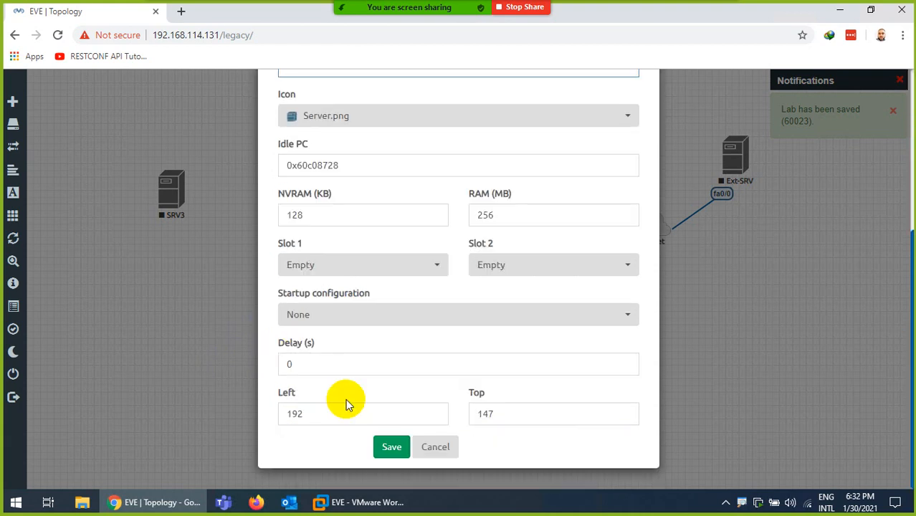
pyautogui.click(388, 450)
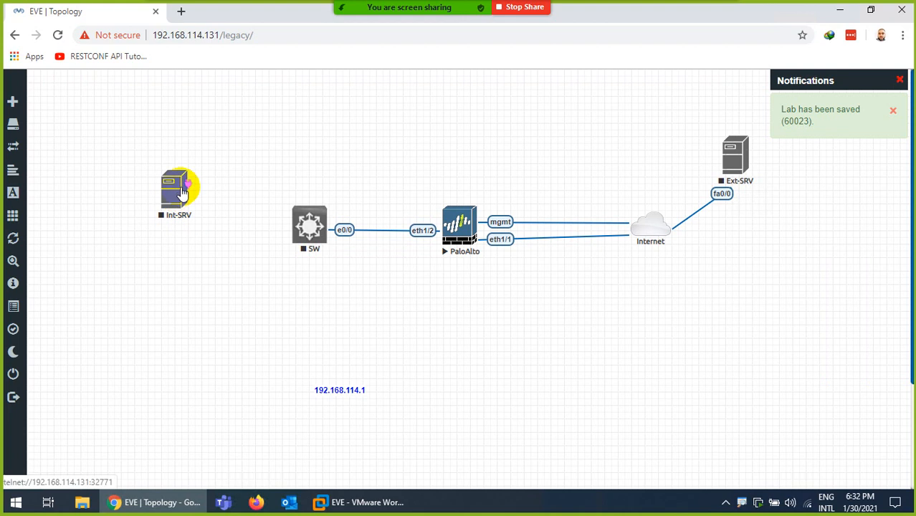
pyautogui.moveTo(183, 192); pyautogui.dragTo(308, 226)
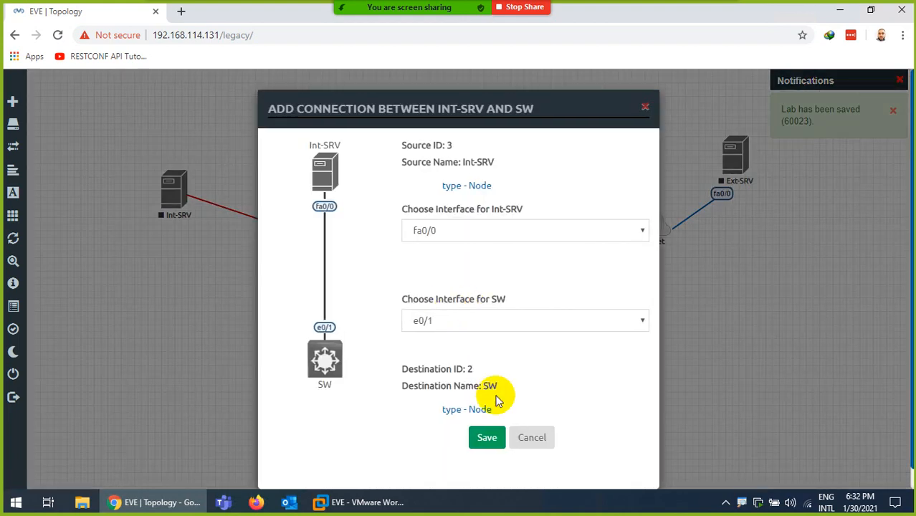
pyautogui.click(487, 436)
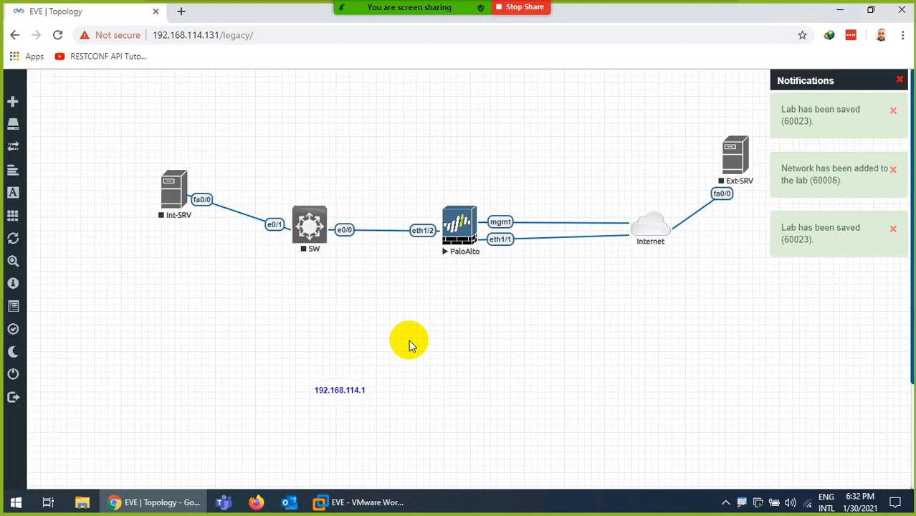
# - Set up two Linux linux-tinycore-6.4 nodes with the name prefix PC
pyautogui.rightClick(403, 308)
pyautogui.click(441, 338)
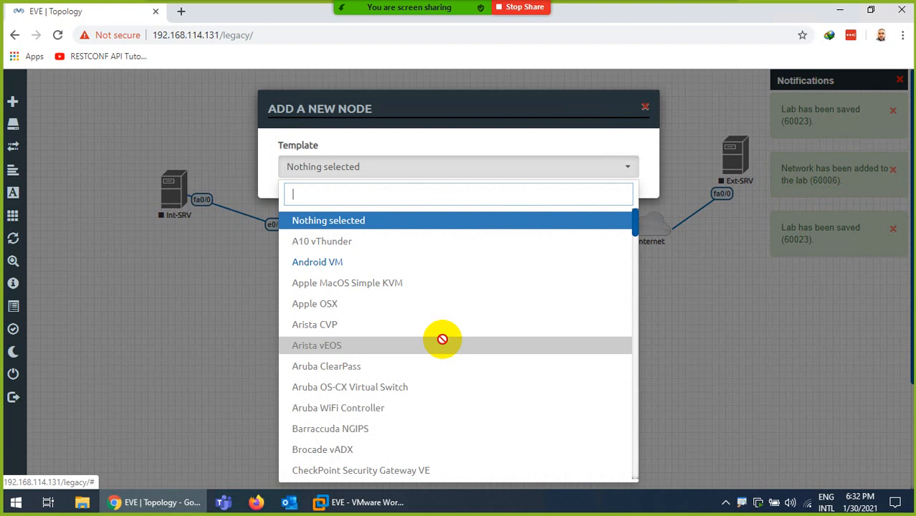
pyautogui.write('lin')
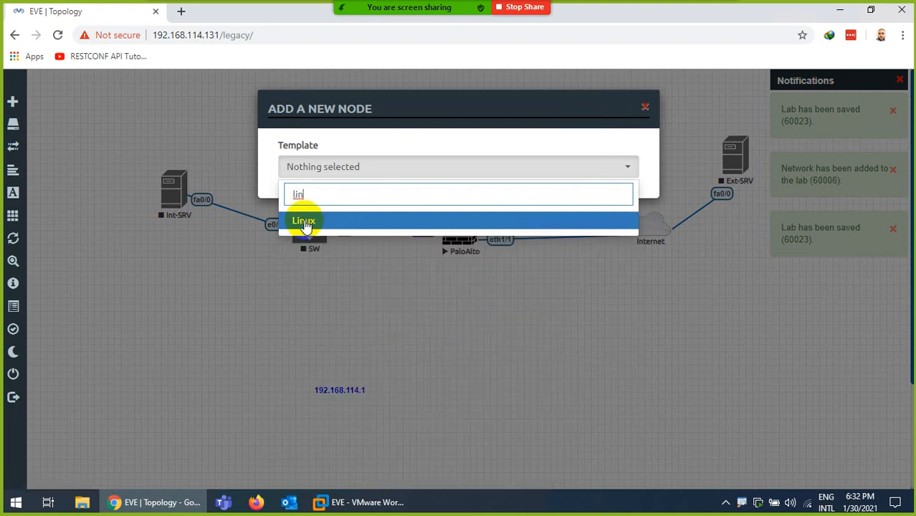
pyautogui.click(305, 221)
pyautogui.click(466, 228)
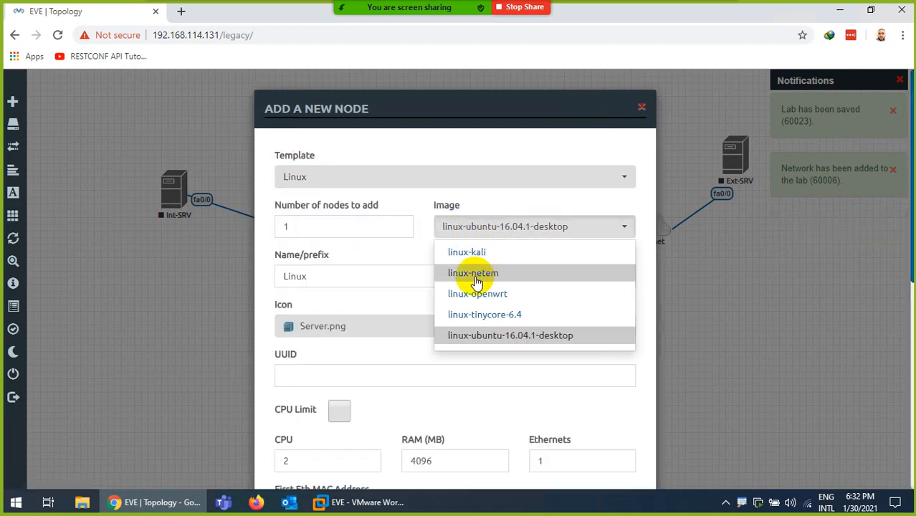
pyautogui.click(482, 317)
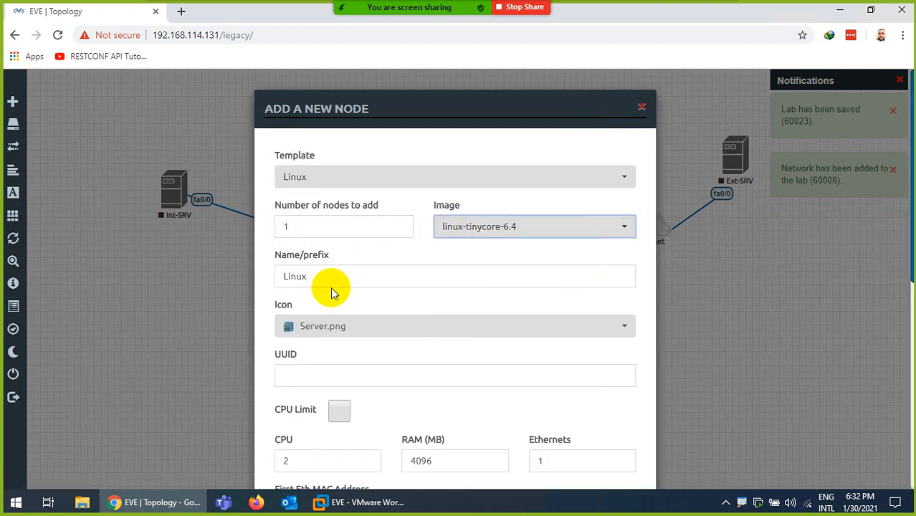
pyautogui.moveTo(330, 287); pyautogui.dragTo(219, 276)
pyautogui.write('PC1')
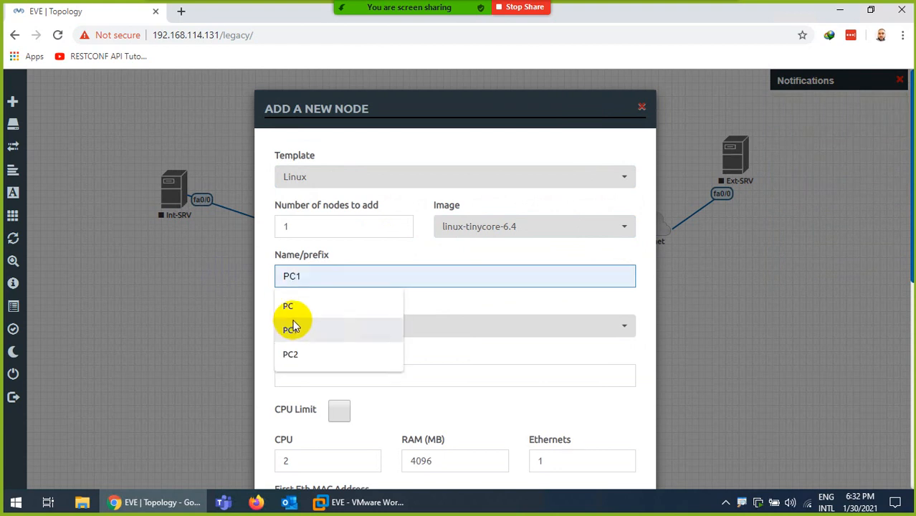
pyautogui.click(289, 308)
pyautogui.click(276, 227)
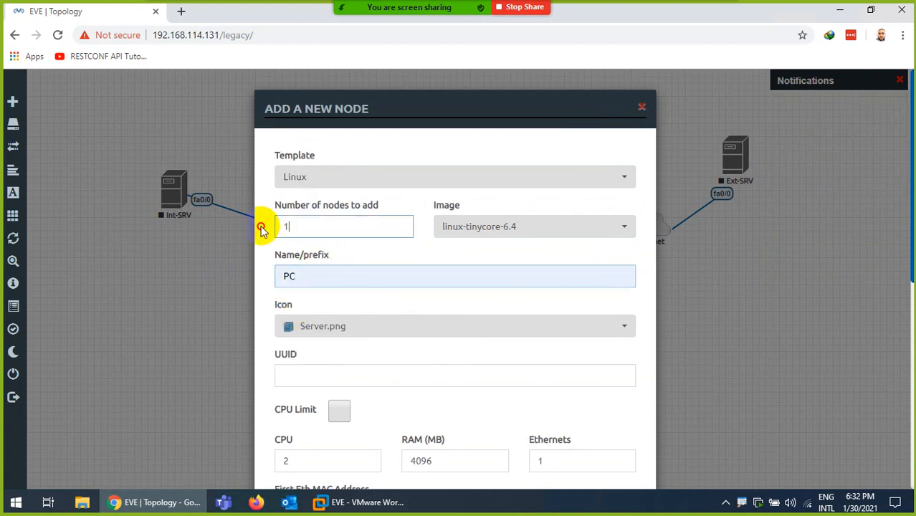
pyautogui.moveTo(261, 228); pyautogui.dragTo(253, 230)
pyautogui.write('2')
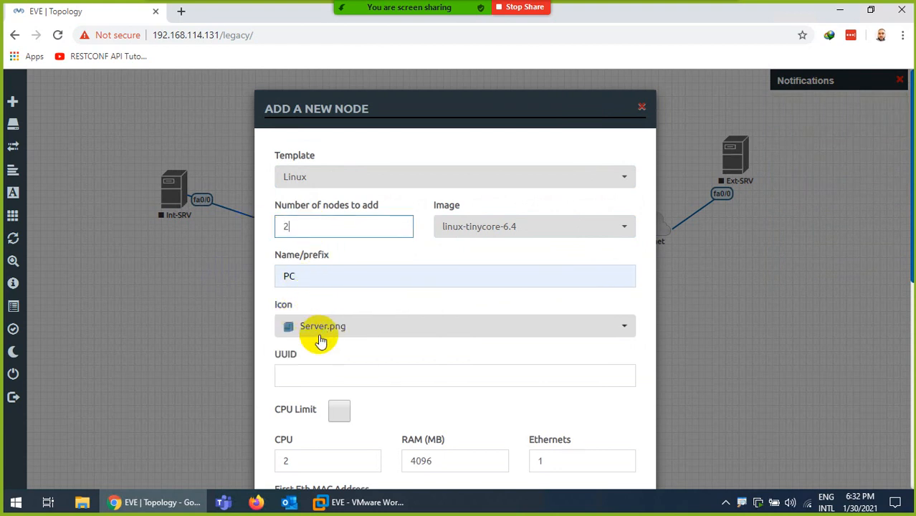
# - Give the PC nodes the Desktop3.png icon, add them, and move PC5 below Int-SRV
pyautogui.click(322, 327)
pyautogui.scroll(15, 349, 278)
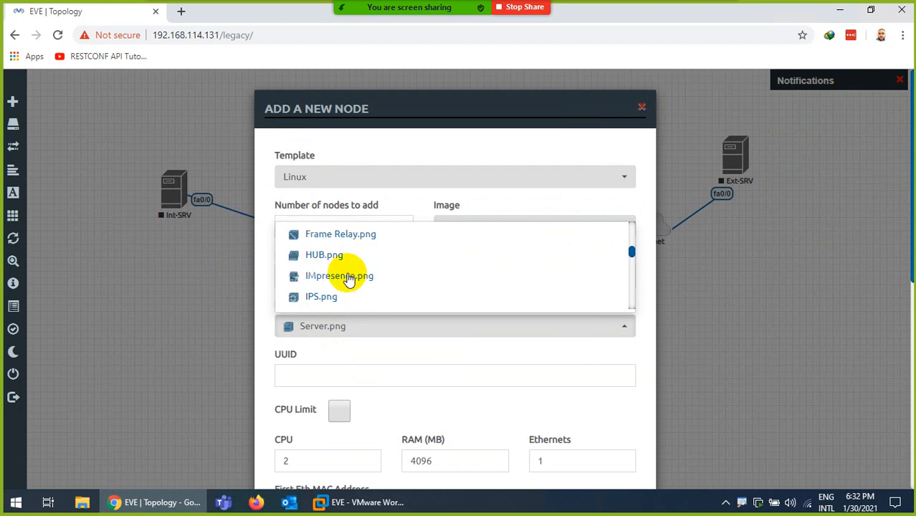
pyautogui.scroll(-4, 349, 278)
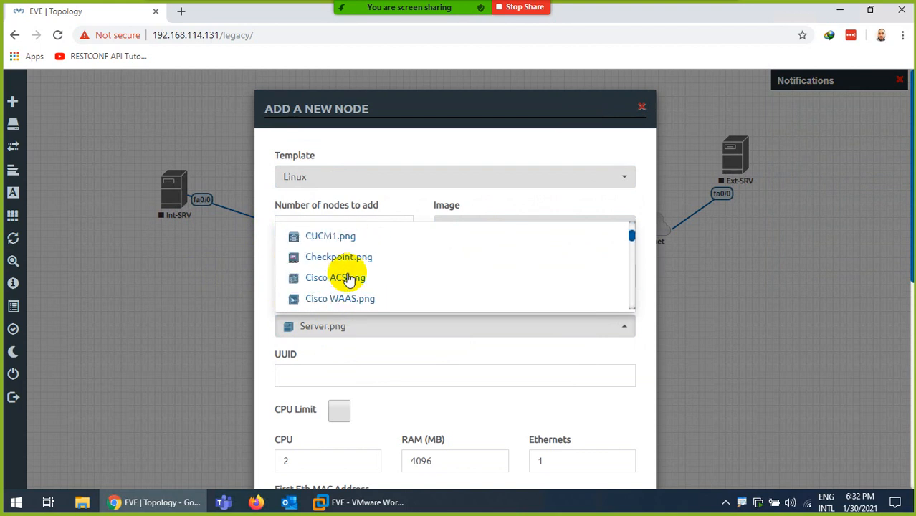
pyautogui.scroll(-3, 350, 280)
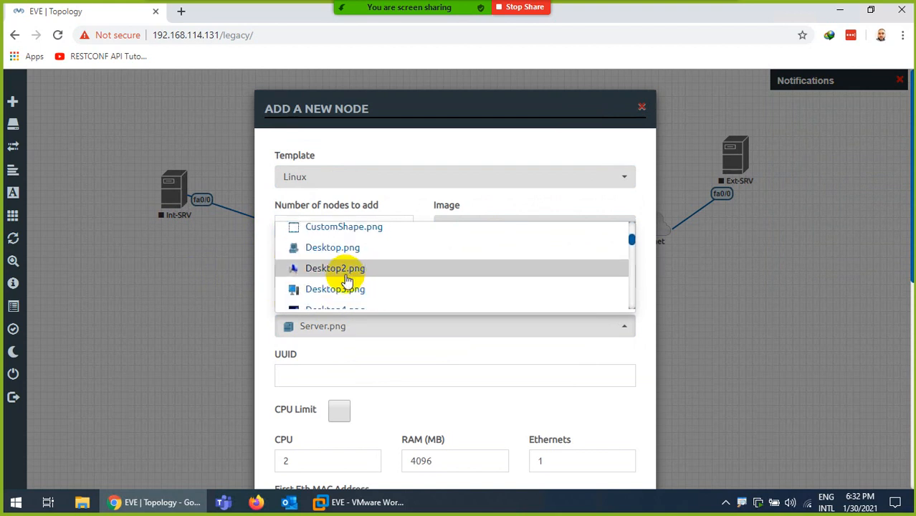
pyautogui.click(327, 289)
pyautogui.scroll(-6, 351, 380)
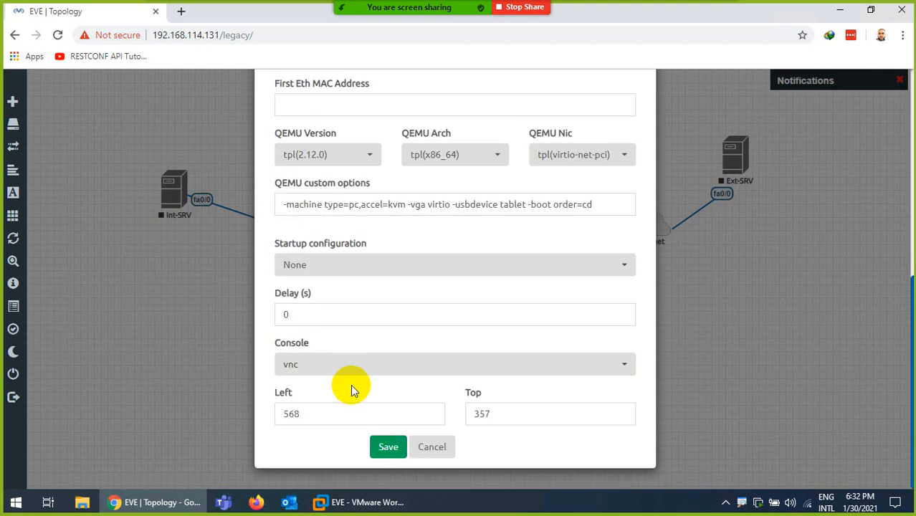
pyautogui.click(375, 450)
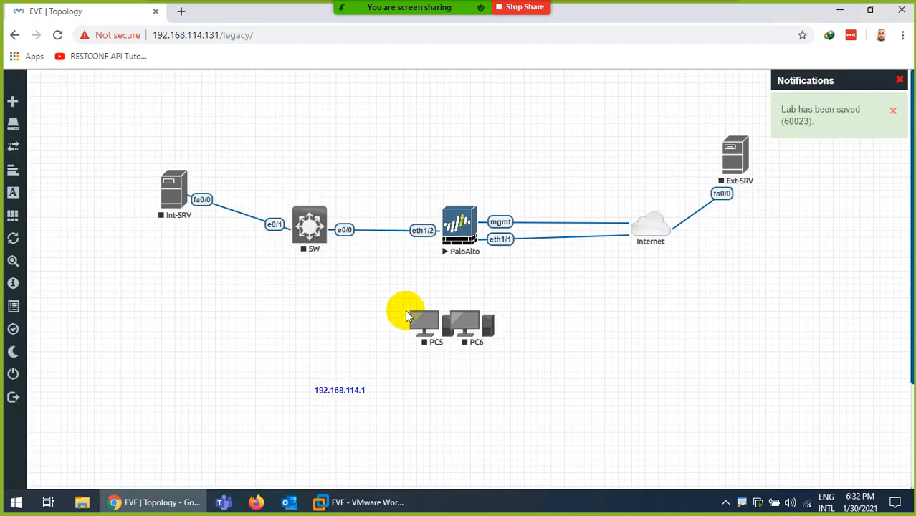
pyautogui.moveTo(407, 316); pyautogui.dragTo(164, 284)
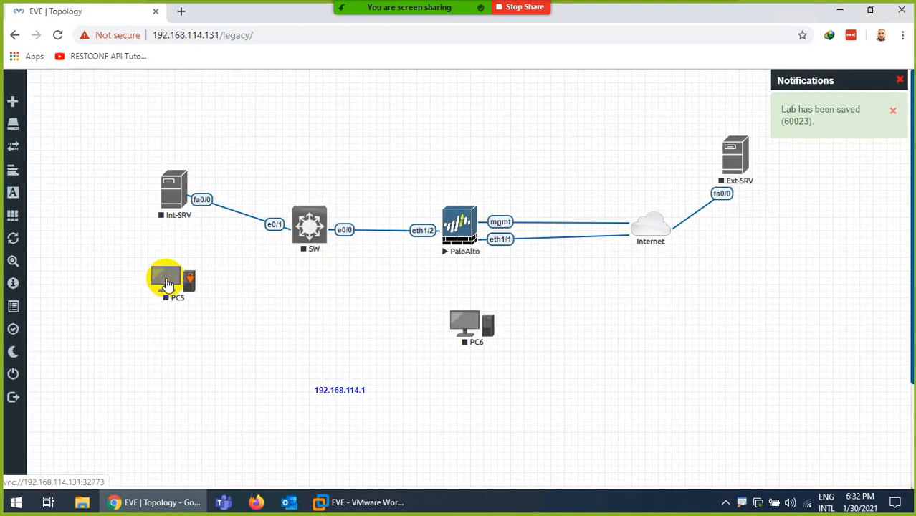
# - Move PC6 below PC5 and rename PC5 to PC1
pyautogui.moveTo(453, 324); pyautogui.dragTo(157, 360)
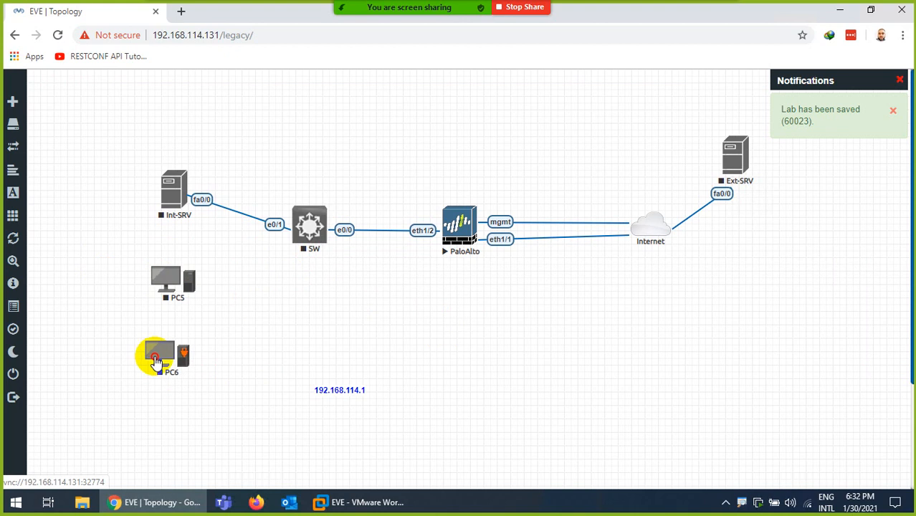
pyautogui.rightClick(170, 285)
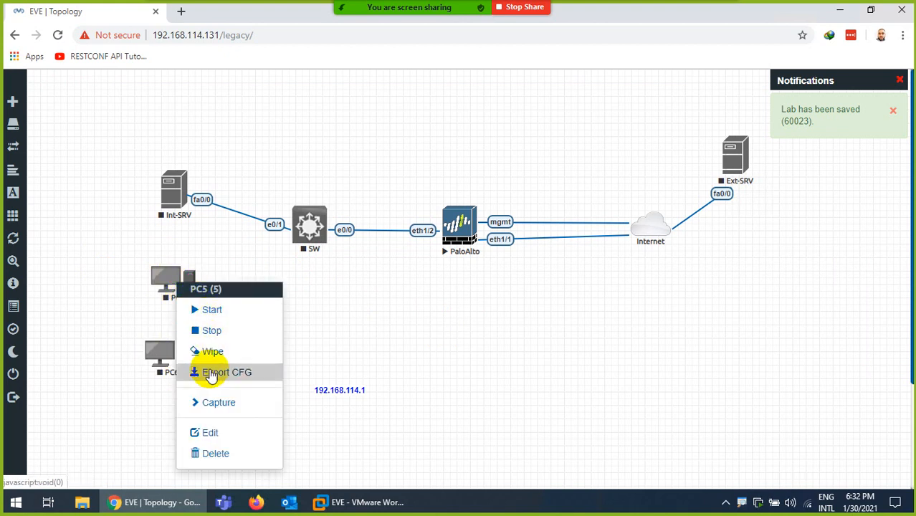
pyautogui.click(210, 433)
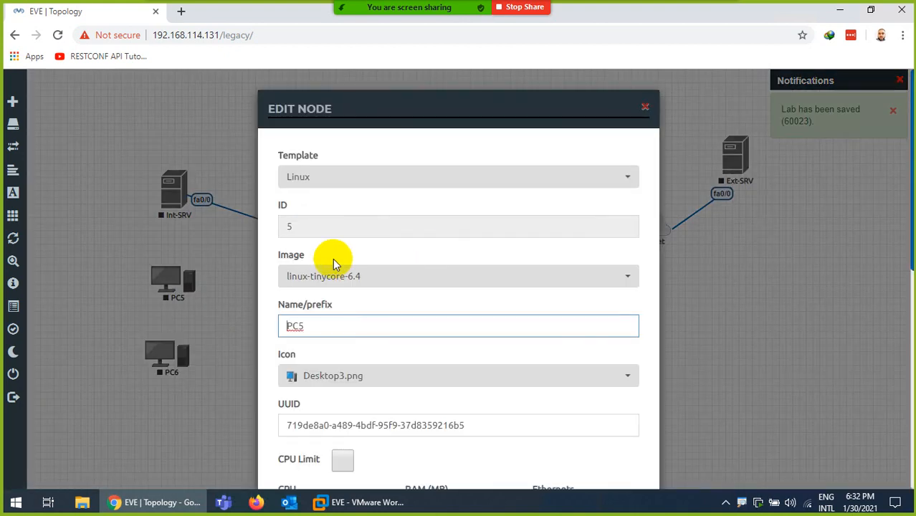
pyautogui.press('BackSpace')
pyautogui.write('5')
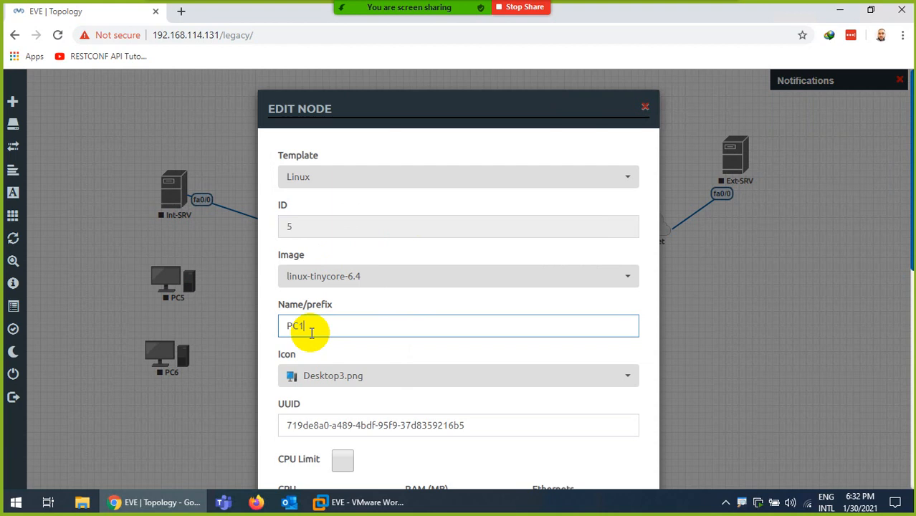
pyautogui.scroll(-6, 337, 366)
pyautogui.click(395, 437)
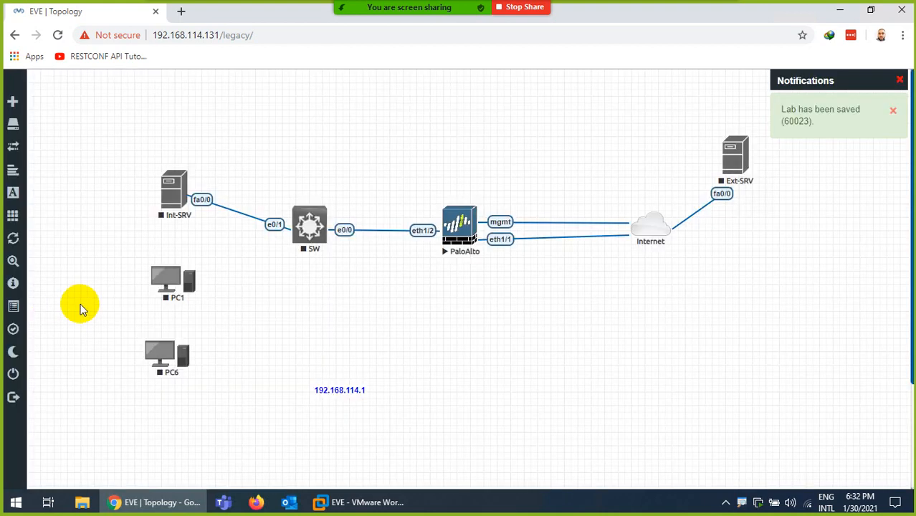
# - Rename node PC6 to PC2
pyautogui.rightClick(179, 362)
pyautogui.click(215, 449)
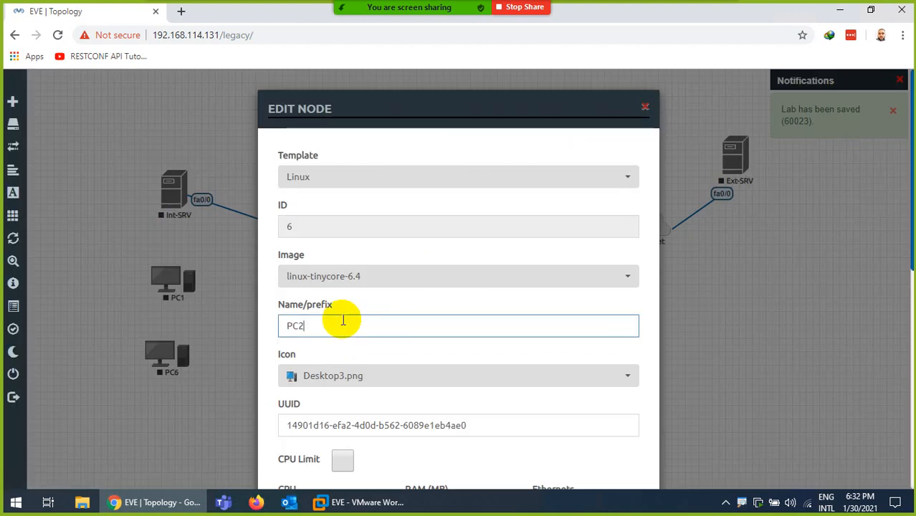
pyautogui.write('2')
pyautogui.scroll(-8, 342, 320)
pyautogui.click(388, 446)
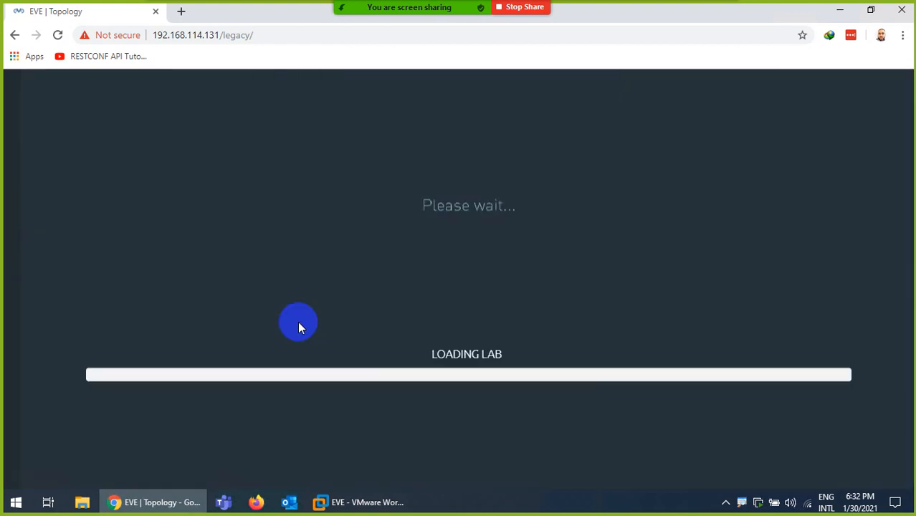
# - Reload the lab and link PC1's e0 to SW's e0/2
pyautogui.click(58, 36)
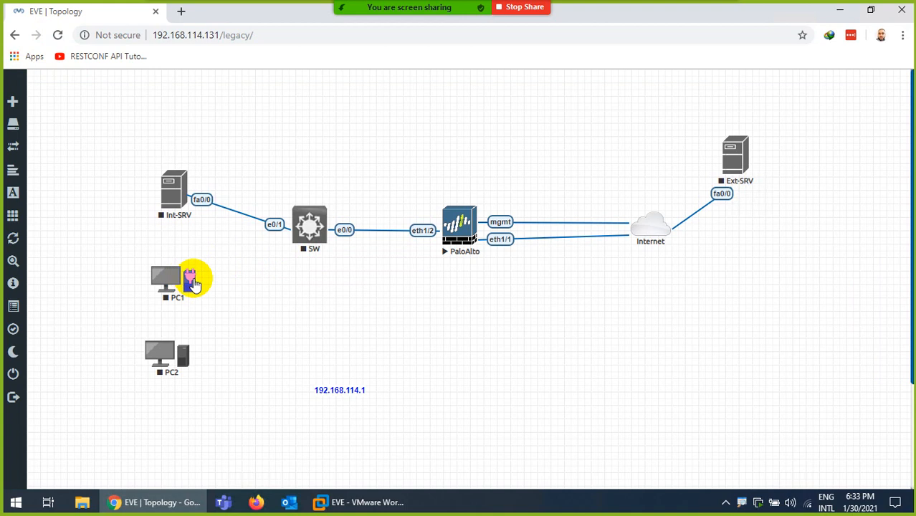
pyautogui.moveTo(193, 283); pyautogui.dragTo(301, 233)
pyautogui.click(485, 438)
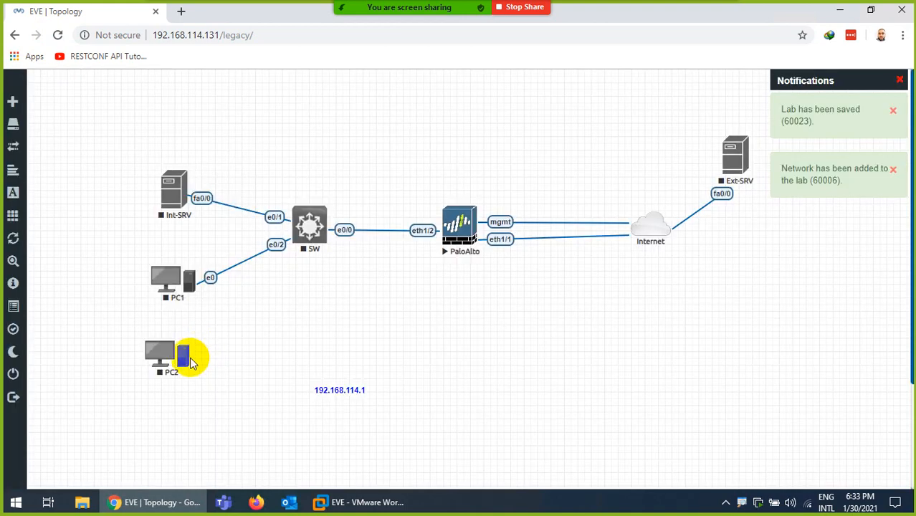
# - Link PC2's e0 to SW's e0/3 and line up Int-SRV, PC1 and PC2 in a column
pyautogui.moveTo(185, 353); pyautogui.dragTo(310, 240)
pyautogui.click(486, 437)
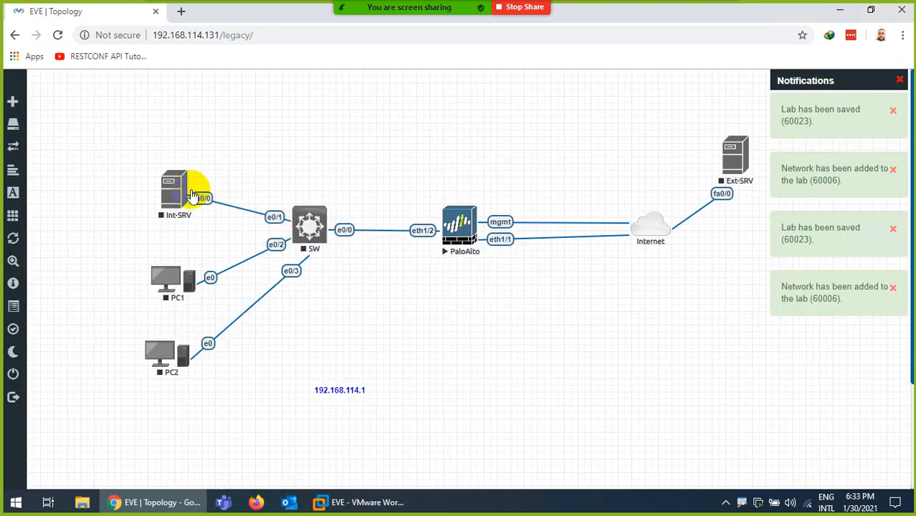
pyautogui.moveTo(170, 192); pyautogui.dragTo(159, 165)
pyautogui.moveTo(163, 276); pyautogui.dragTo(155, 241)
pyautogui.moveTo(156, 343); pyautogui.dragTo(154, 314)
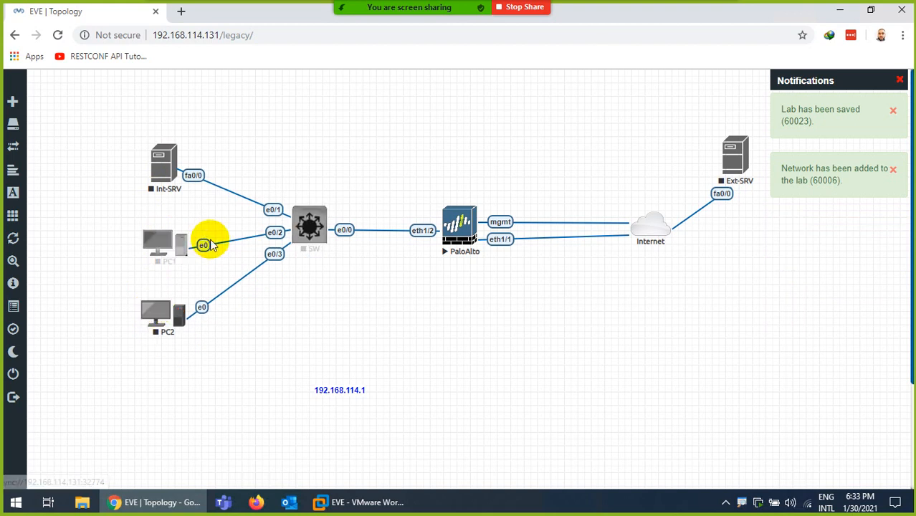
# - Start the SW switch and the Int-SRV, PC1 and PC2 nodes together
pyautogui.rightClick(319, 225)
pyautogui.click(345, 258)
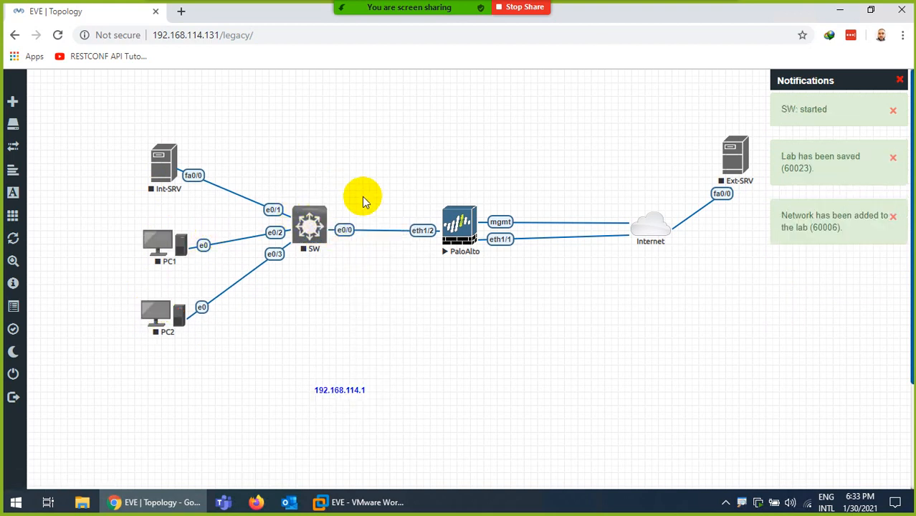
pyautogui.moveTo(93, 126); pyautogui.dragTo(210, 390)
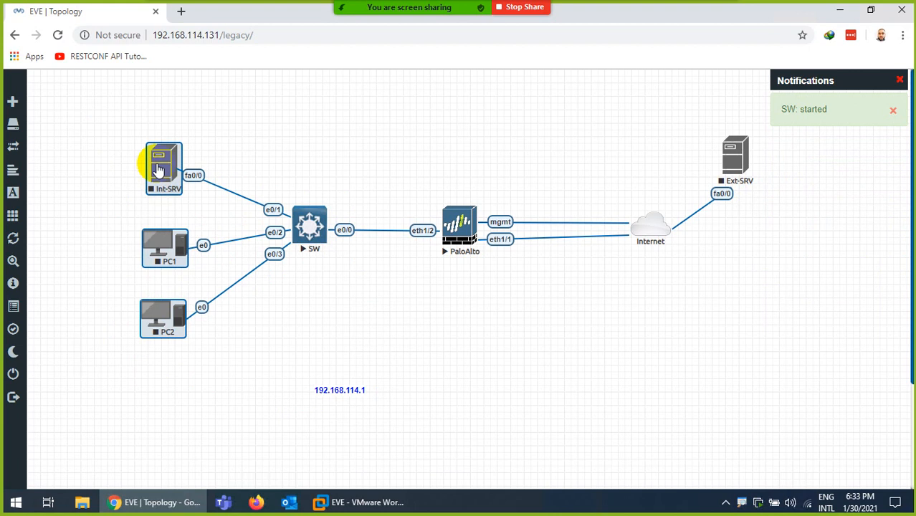
pyautogui.rightClick(164, 162)
pyautogui.click(180, 192)
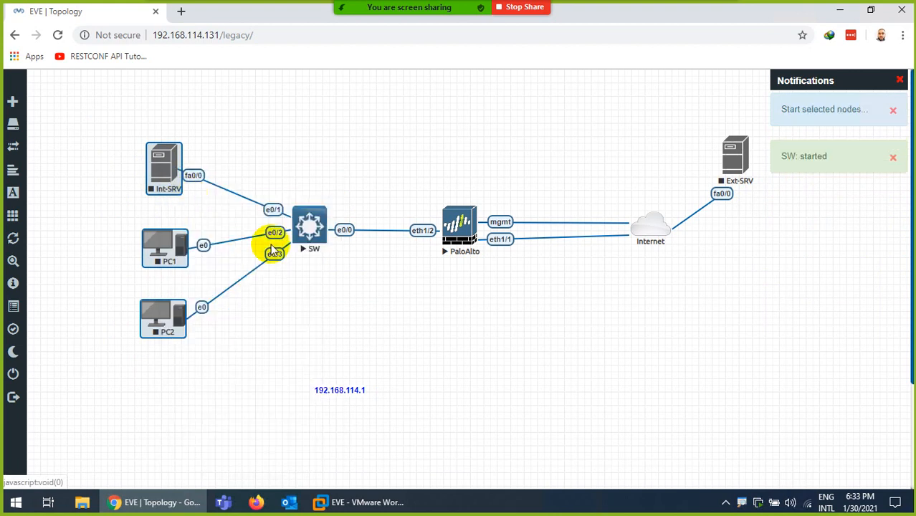
pyautogui.click(393, 318)
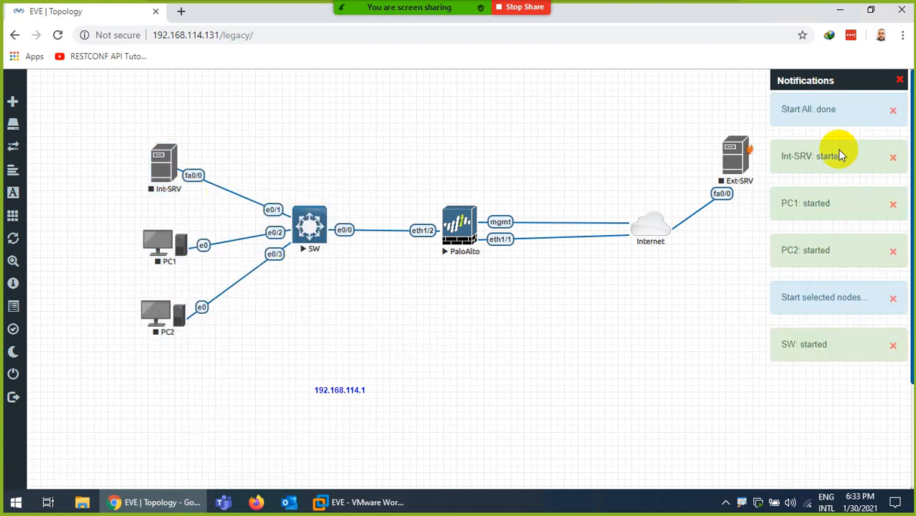
pyautogui.click(900, 80)
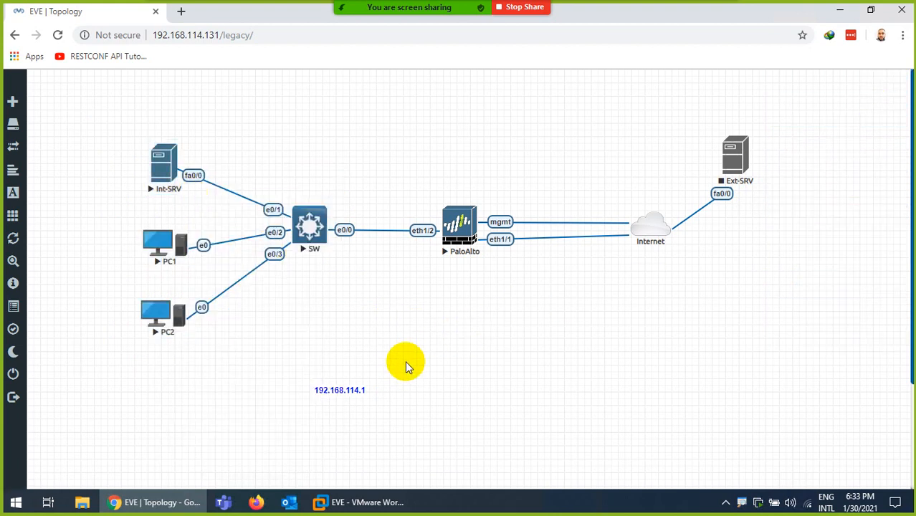
# - Move the IP label under the Internet cloud and change it to 192.168.114.2
pyautogui.moveTo(340, 390); pyautogui.dragTo(652, 261)
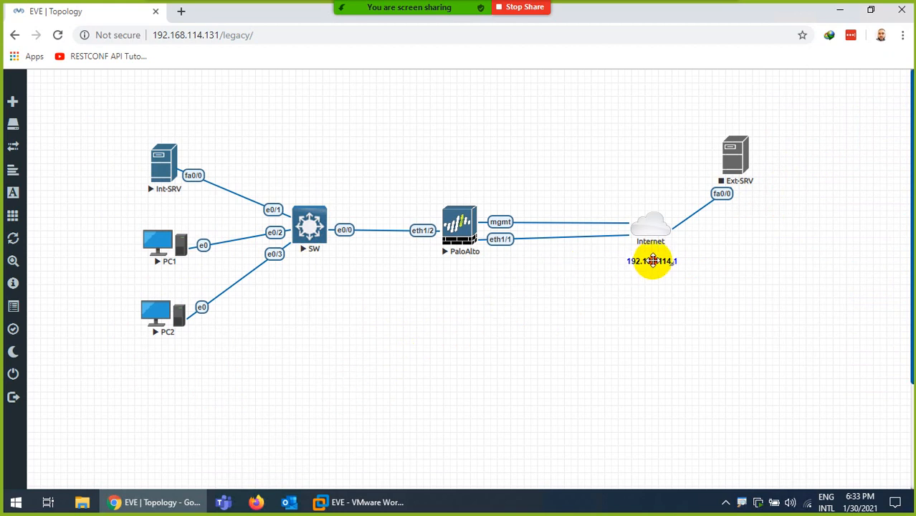
pyautogui.doubleClick(654, 260)
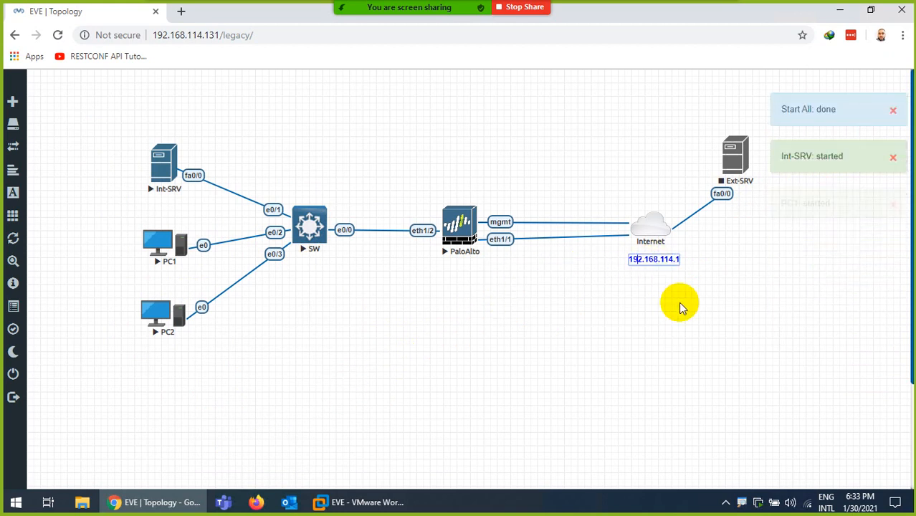
pyautogui.press('End')
pyautogui.press('BackSpace')
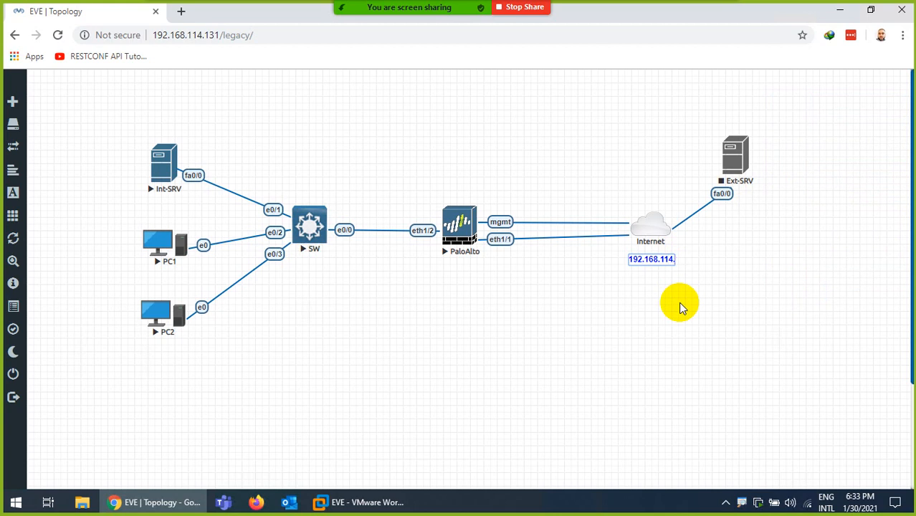
pyautogui.write('2')
pyautogui.click(666, 313)
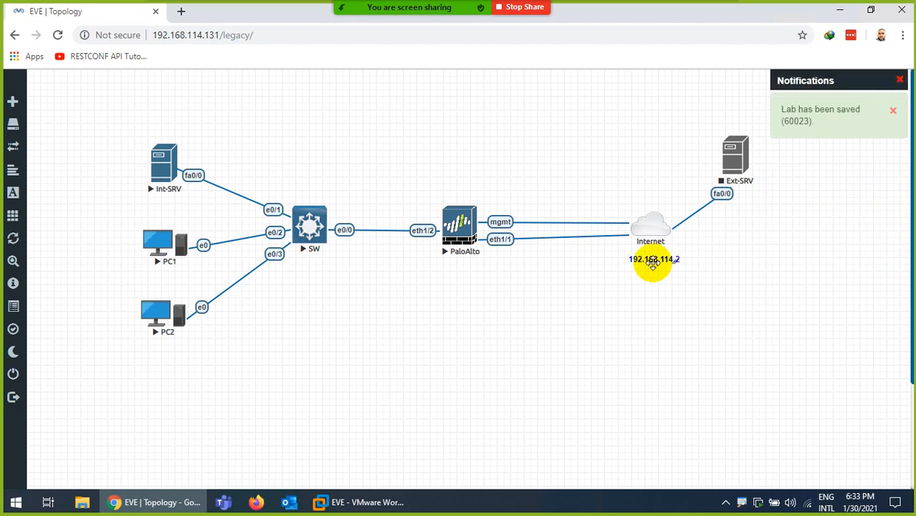
# - Move the INSIDE label above the switch and OUTSIDE above the PaloAlto–Internet link
pyautogui.scroll(-2, 401, 374)
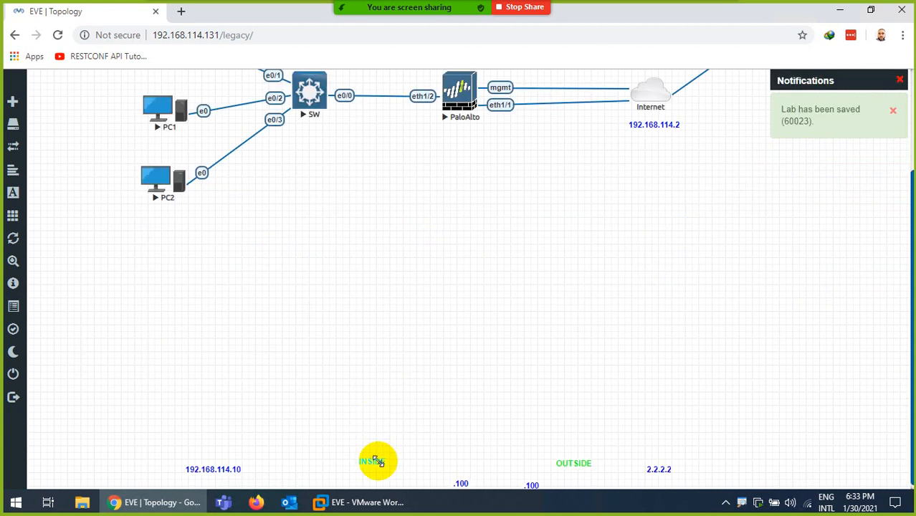
pyautogui.moveTo(364, 459); pyautogui.dragTo(313, 190)
pyautogui.scroll(2, 338, 307)
pyautogui.scroll(-2, 466, 389)
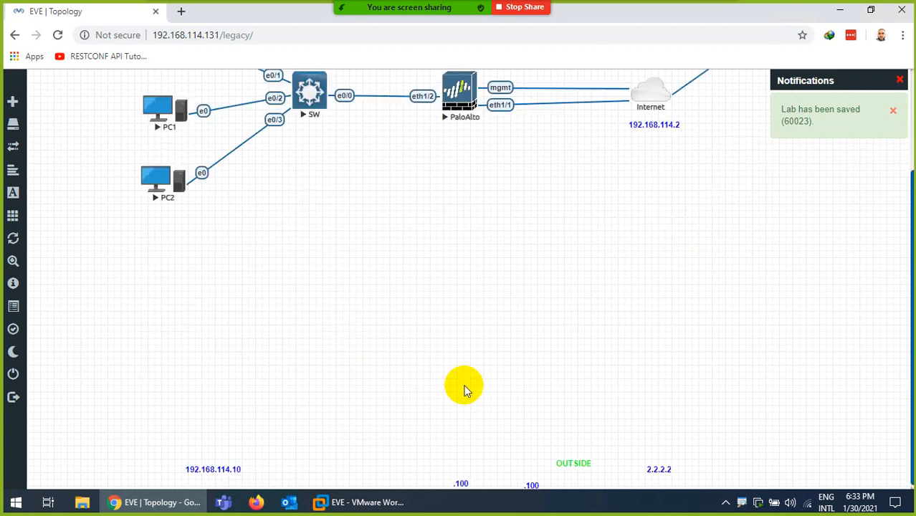
pyautogui.moveTo(576, 453); pyautogui.dragTo(552, 159)
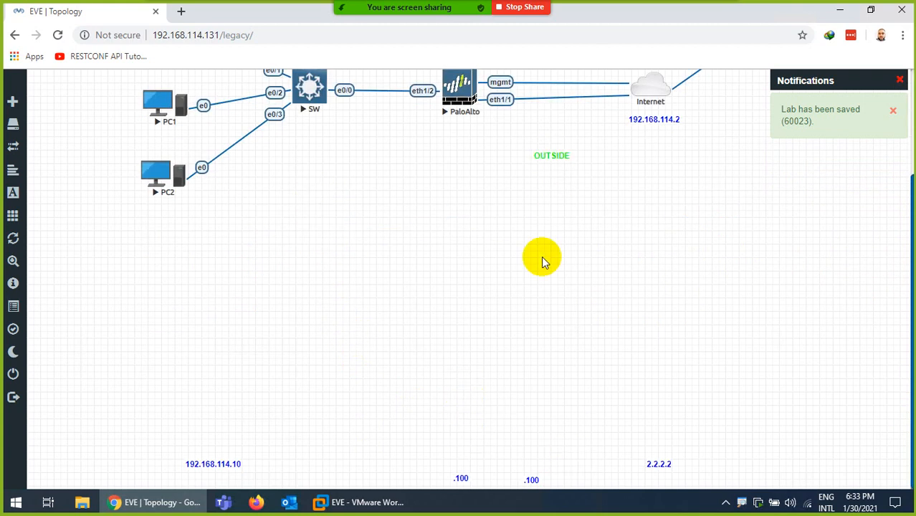
pyautogui.scroll(2, 542, 256)
pyautogui.moveTo(552, 313); pyautogui.dragTo(554, 210)
# - Place the 192.168.114.10 label below PaloAlto and the .100 label beside its eth1/1
pyautogui.scroll(-2, 473, 366)
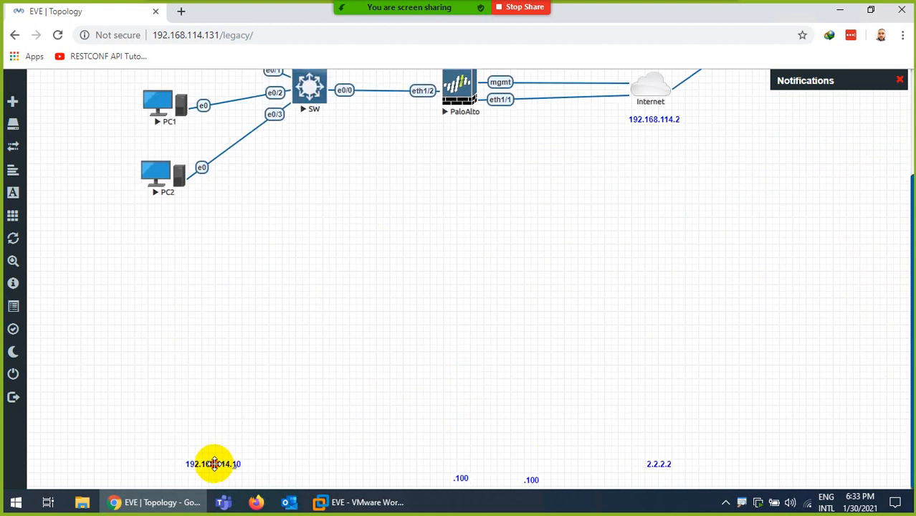
pyautogui.moveTo(214, 464); pyautogui.dragTo(412, 223)
pyautogui.scroll(2, 431, 251)
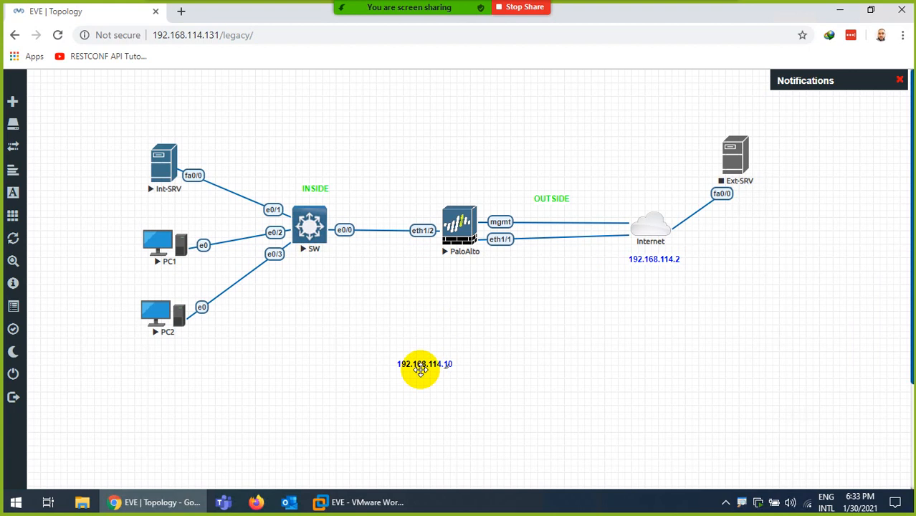
pyautogui.moveTo(421, 369); pyautogui.dragTo(506, 263)
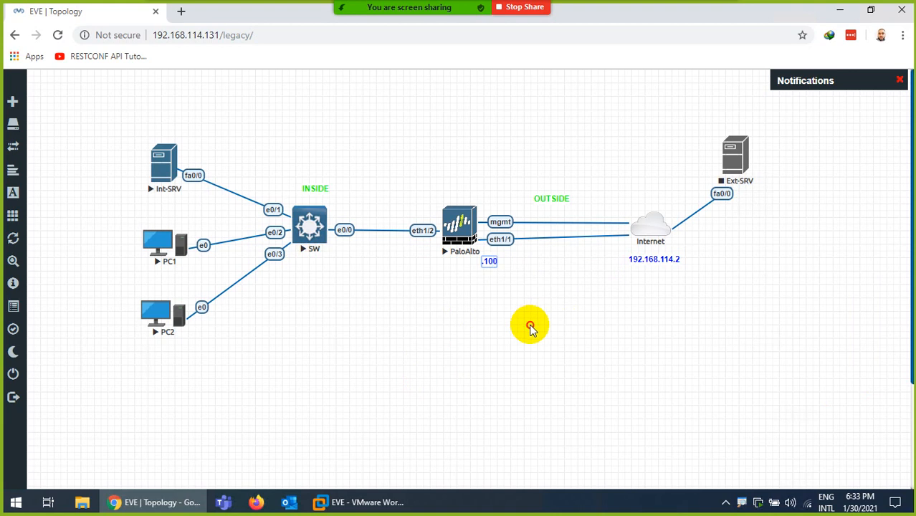
pyautogui.moveTo(488, 261); pyautogui.dragTo(500, 258)
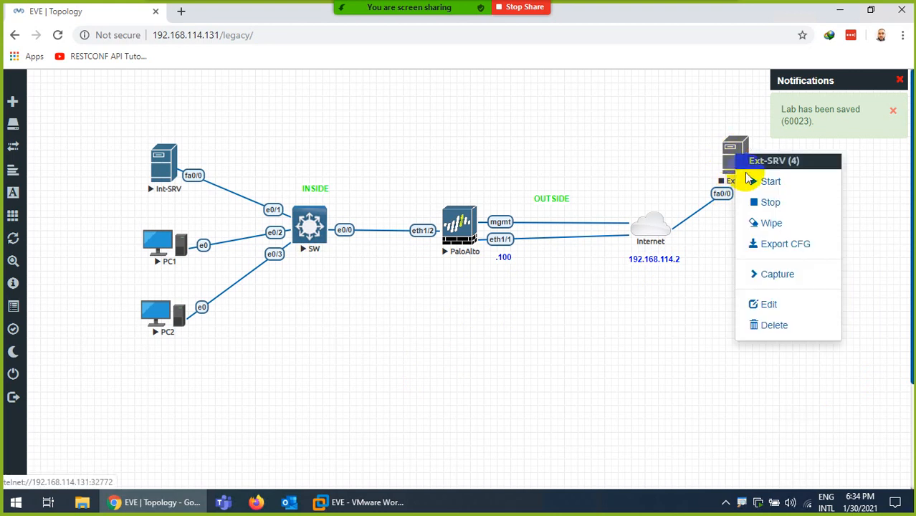
# - Start the Ext-SRV node
pyautogui.click(734, 154)
pyautogui.click(772, 180)
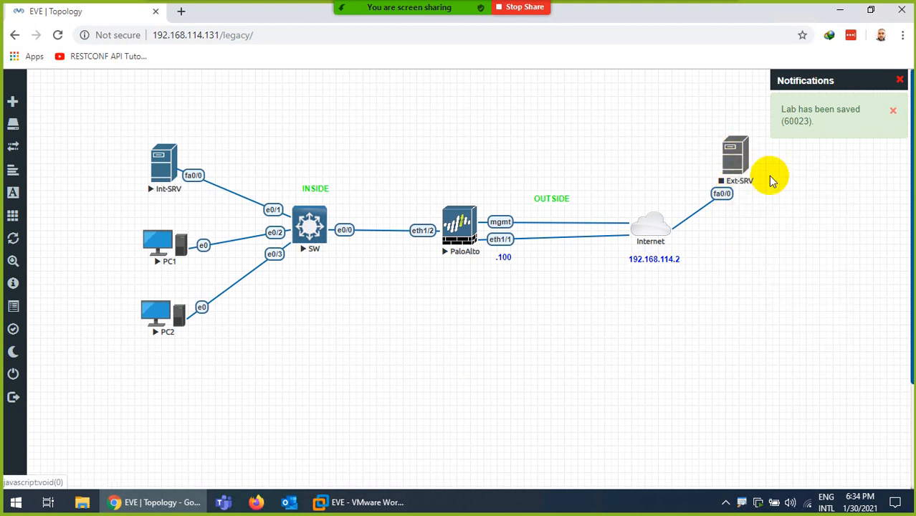
pyautogui.rightClick(669, 259)
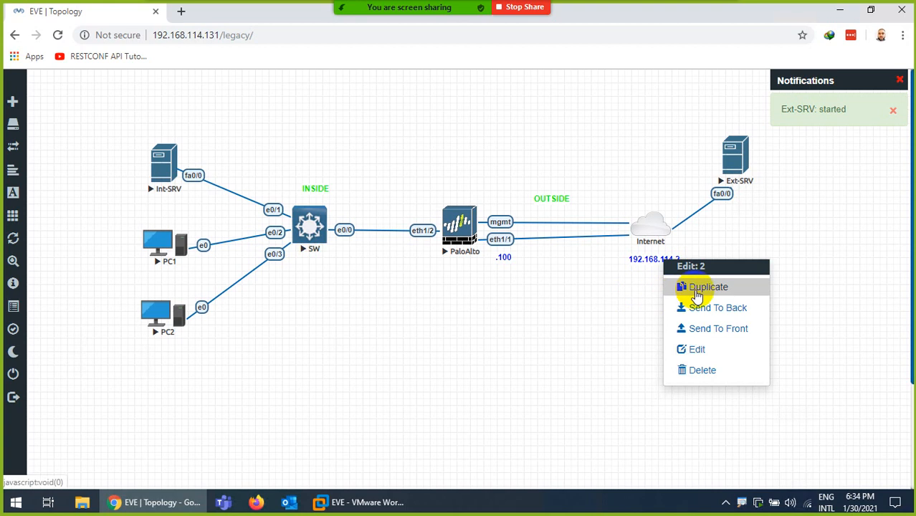
pyautogui.click(598, 298)
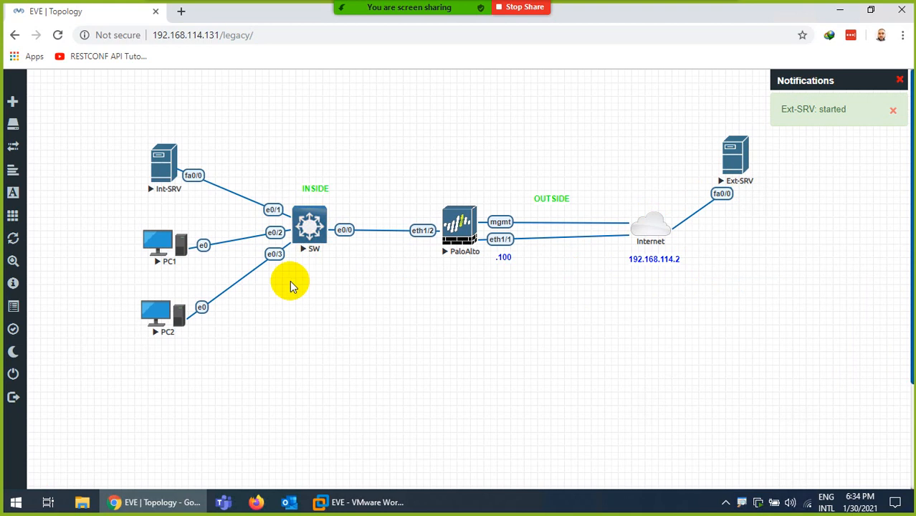
# - Change the 2.2.2.2 label to 192.168.1.1 and move it above Int-SRV
pyautogui.scroll(-2, 433, 349)
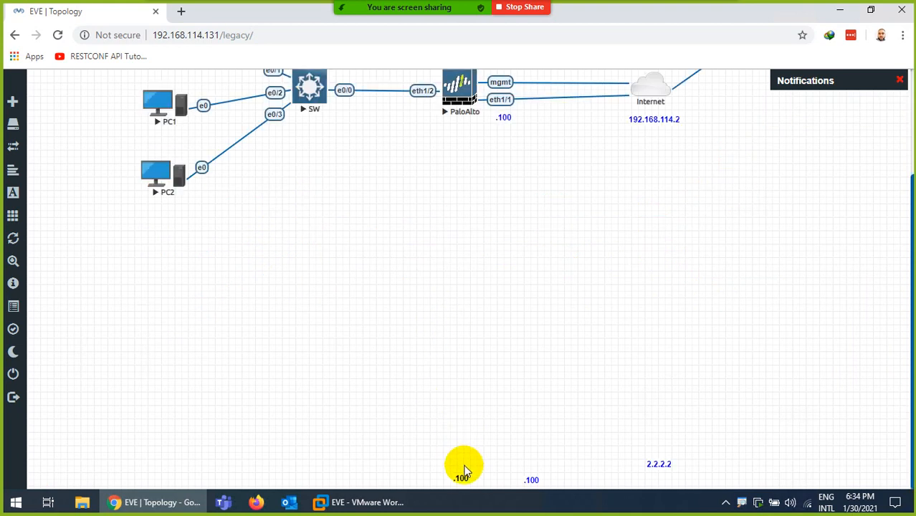
pyautogui.moveTo(649, 467); pyautogui.dragTo(384, 239)
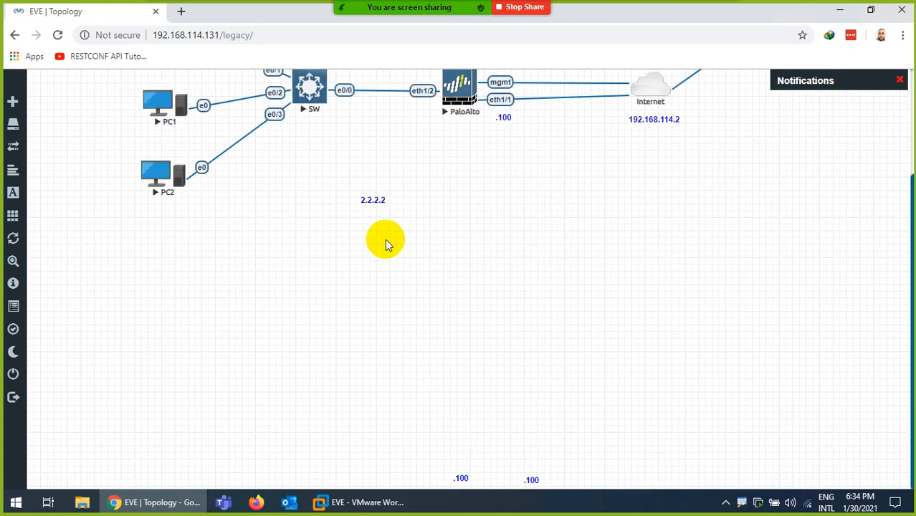
pyautogui.scroll(2, 393, 258)
pyautogui.doubleClick(367, 337)
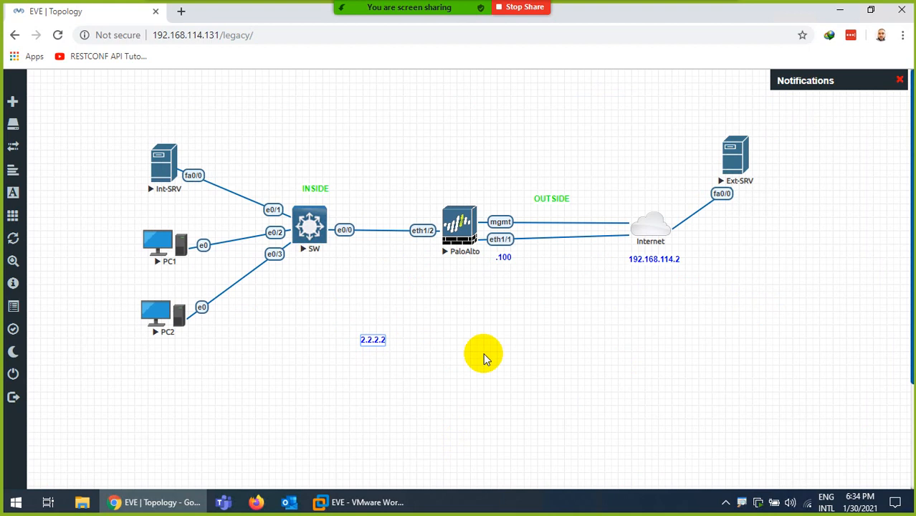
pyautogui.press('BackSpace')
pyautogui.press('BackSpace')
pyautogui.press('BackSpace')
pyautogui.press('BackSpace')
pyautogui.press('BackSpace')
pyautogui.press('BackSpace')
pyautogui.press('BackSpace')
pyautogui.write('192.168.11')
pyautogui.press('BackSpace')
pyautogui.write('.1')
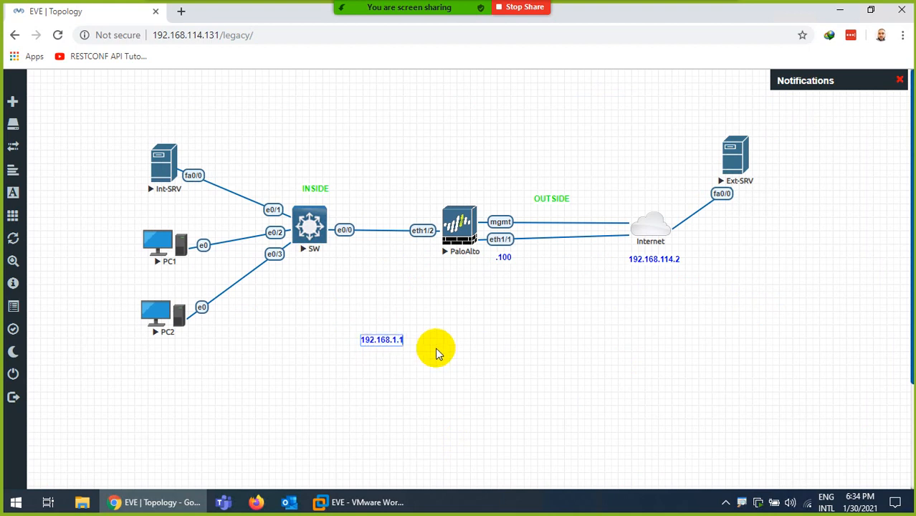
pyautogui.press('Return')
pyautogui.moveTo(382, 335); pyautogui.dragTo(165, 131)
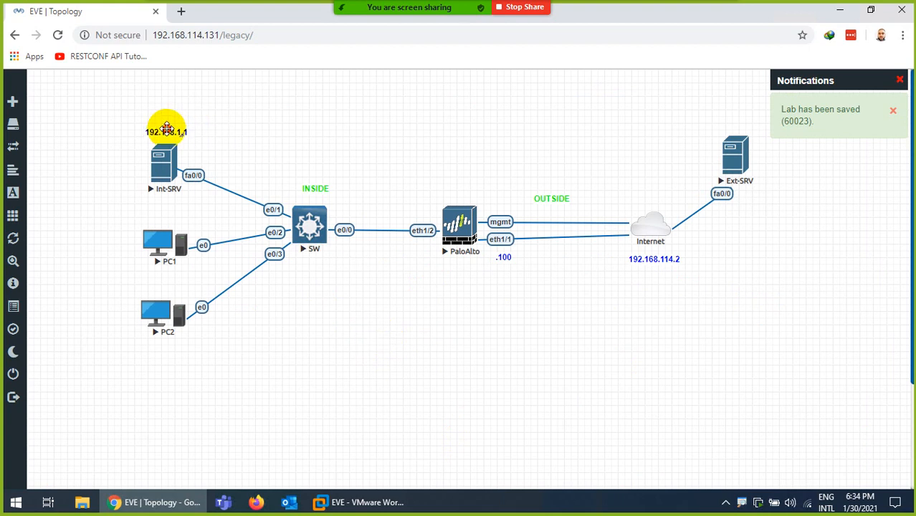
# - Duplicate the address label for PC1 and PC2, placing the copies beside each PC
pyautogui.rightClick(167, 134)
pyautogui.click(192, 159)
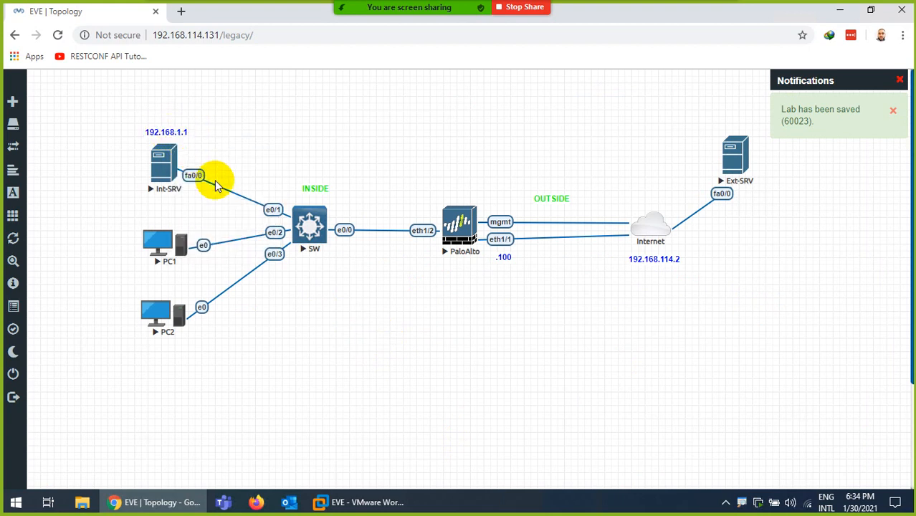
pyautogui.moveTo(173, 160); pyautogui.dragTo(165, 222)
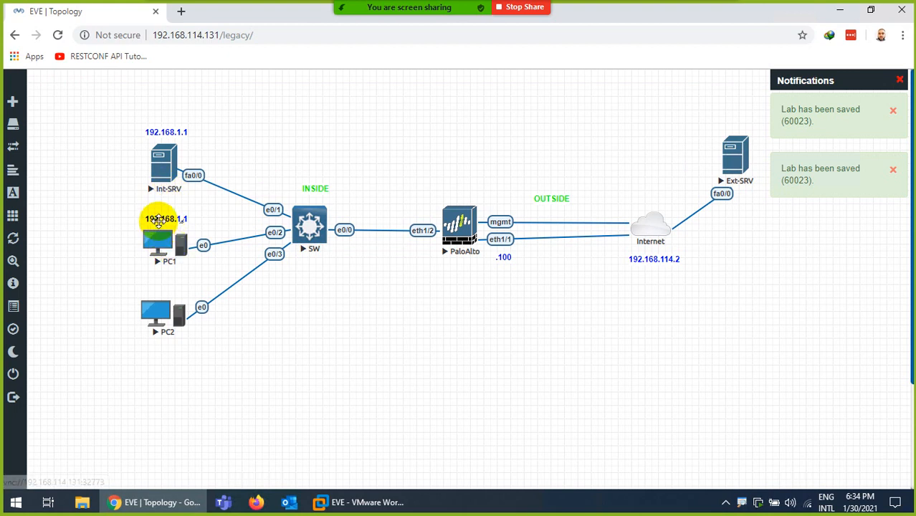
pyautogui.rightClick(166, 225)
pyautogui.click(204, 250)
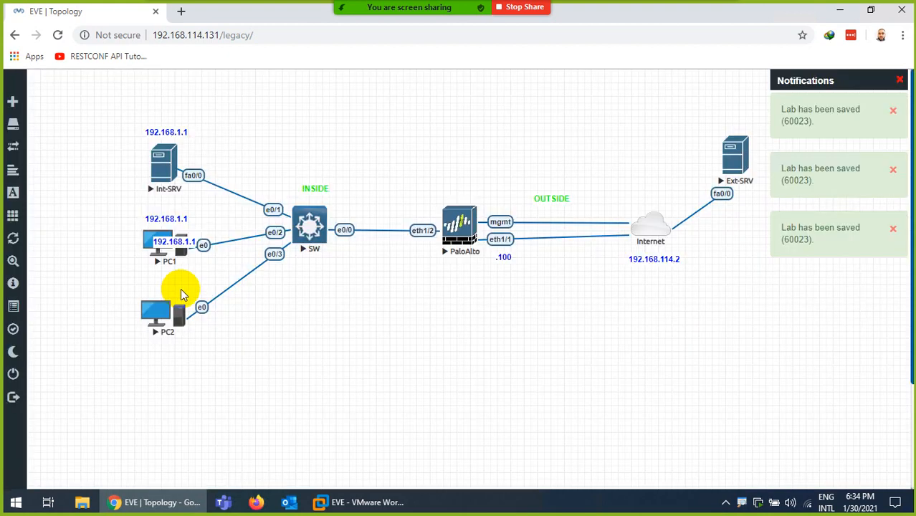
pyautogui.moveTo(164, 241); pyautogui.dragTo(162, 357)
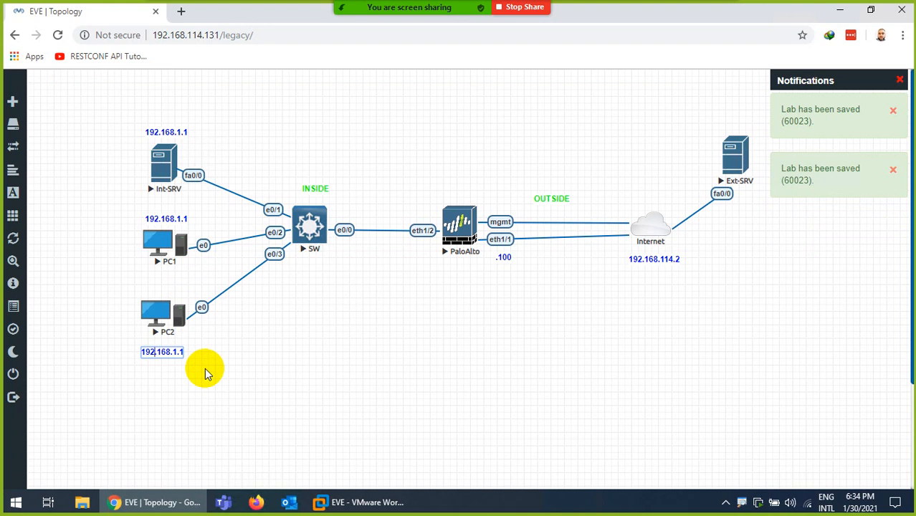
pyautogui.press('End')
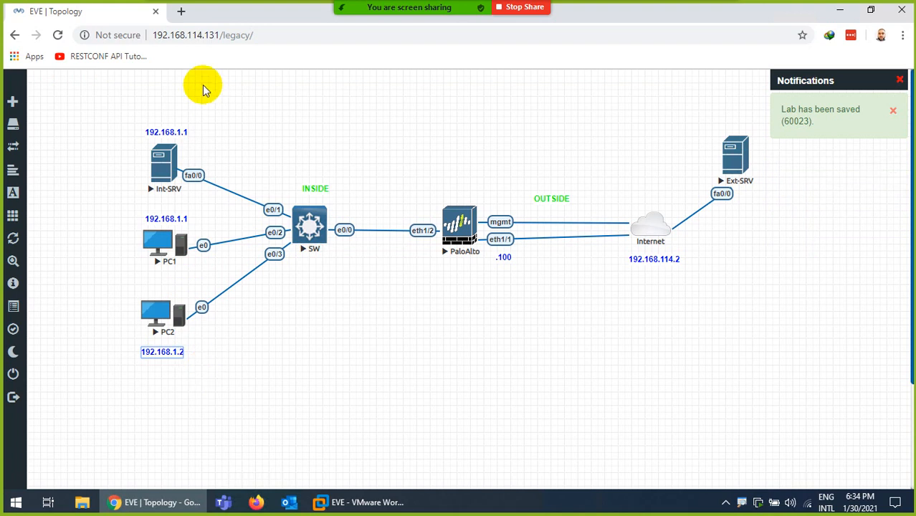
# - Edit the Int-SRV label to read 192.168.1.10
pyautogui.doubleClick(167, 131)
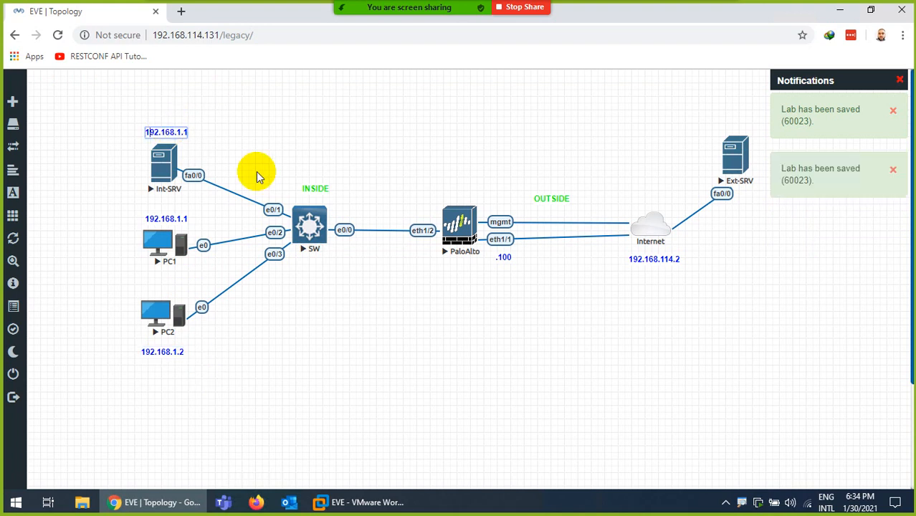
pyautogui.press('End')
pyautogui.press('Right')
pyautogui.write('0')
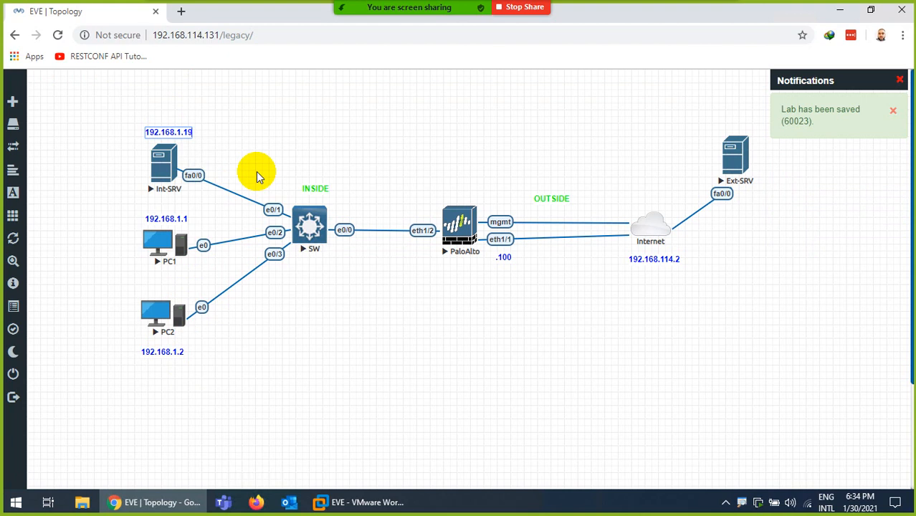
pyautogui.press('BackSpace')
pyautogui.write('0')
pyautogui.click(257, 143)
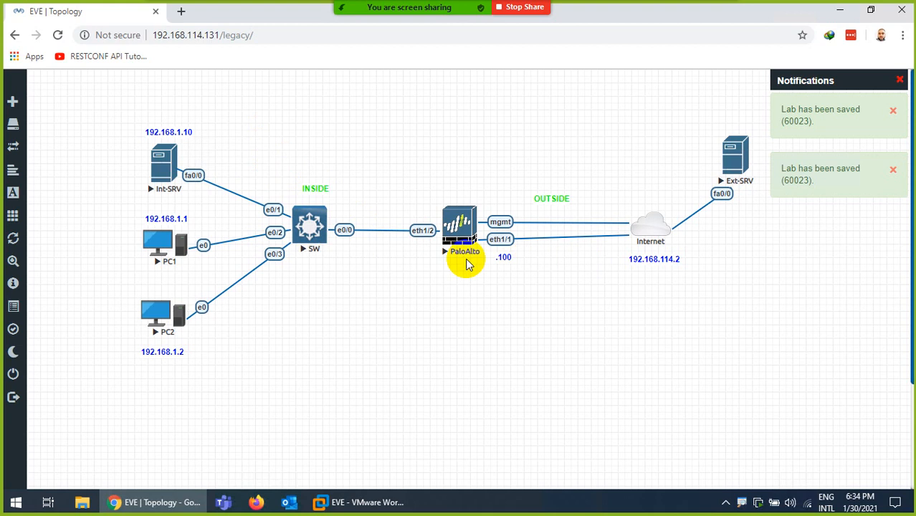
# - Open the Int-SRV console in SecureCRT and skip the initial configuration dialog
pyautogui.click(162, 162)
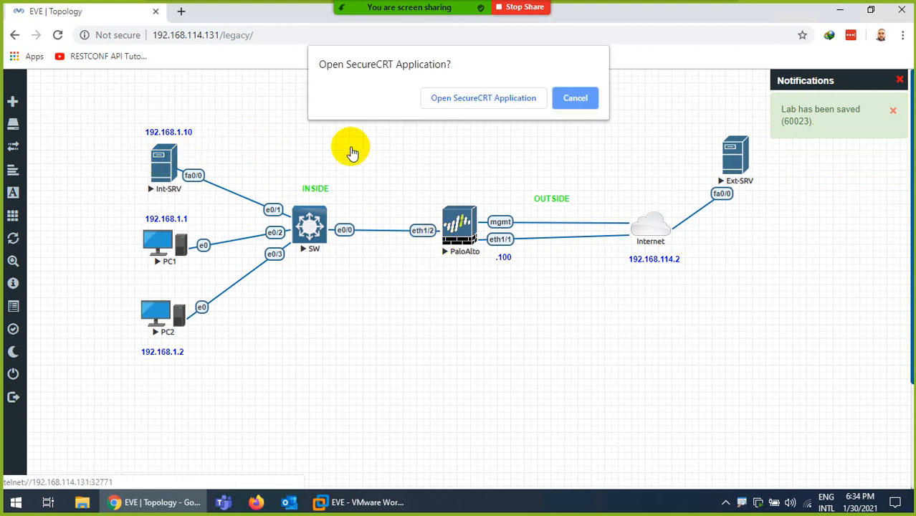
pyautogui.click(461, 98)
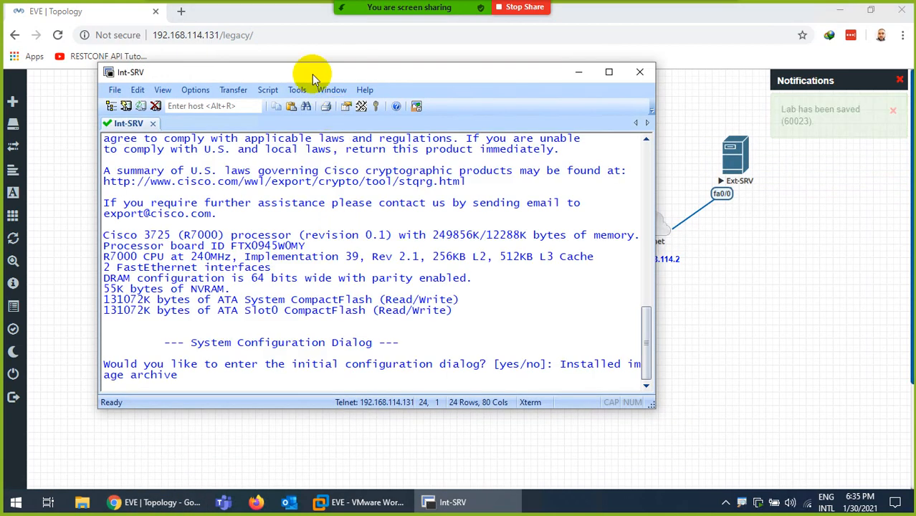
pyautogui.moveTo(313, 77); pyautogui.dragTo(610, 83)
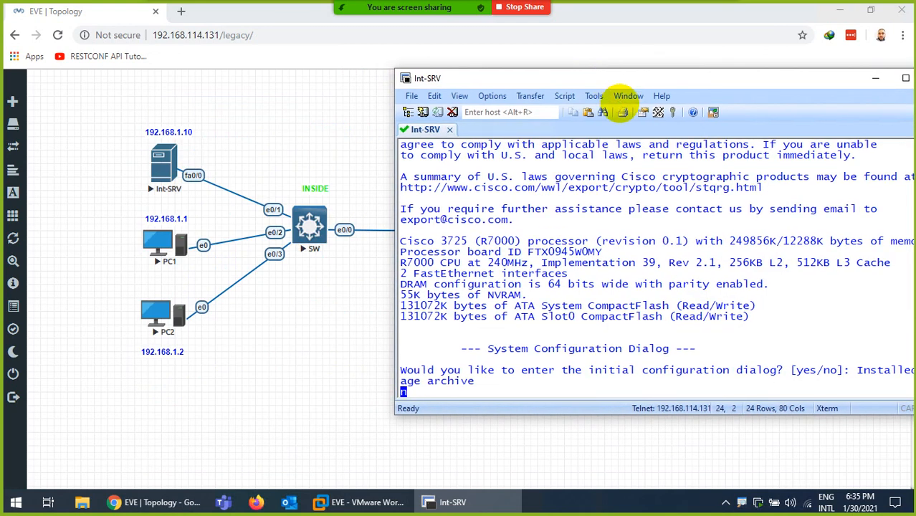
pyautogui.press('Return')
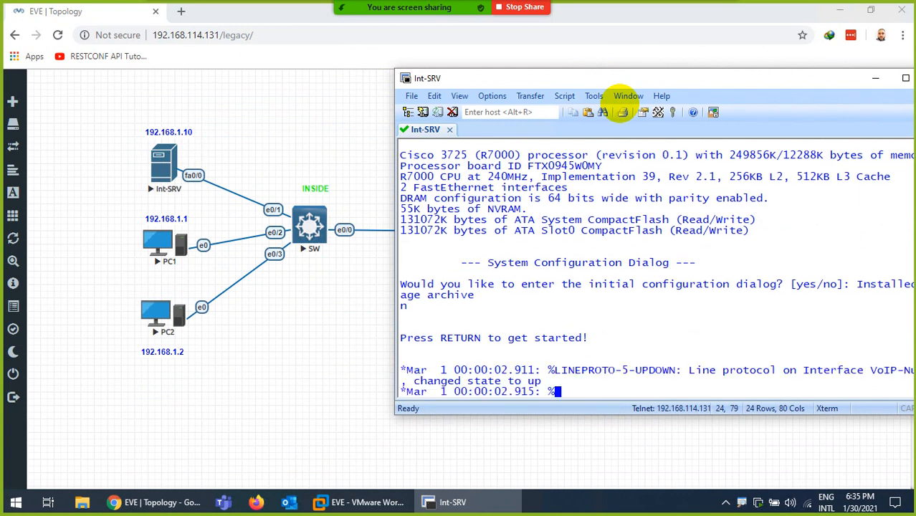
pyautogui.press('Return')
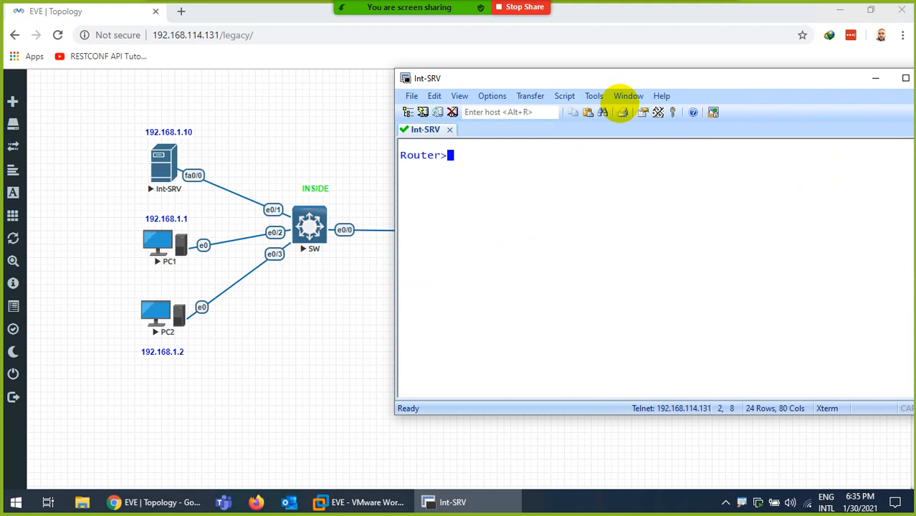
pyautogui.press('Return')
# - Enter configuration mode and set the router hostname to Int-SRV
pyautogui.write('en')
pyautogui.press('Return')
pyautogui.write('config t')
pyautogui.press('Return')
pyautogui.press('Return')
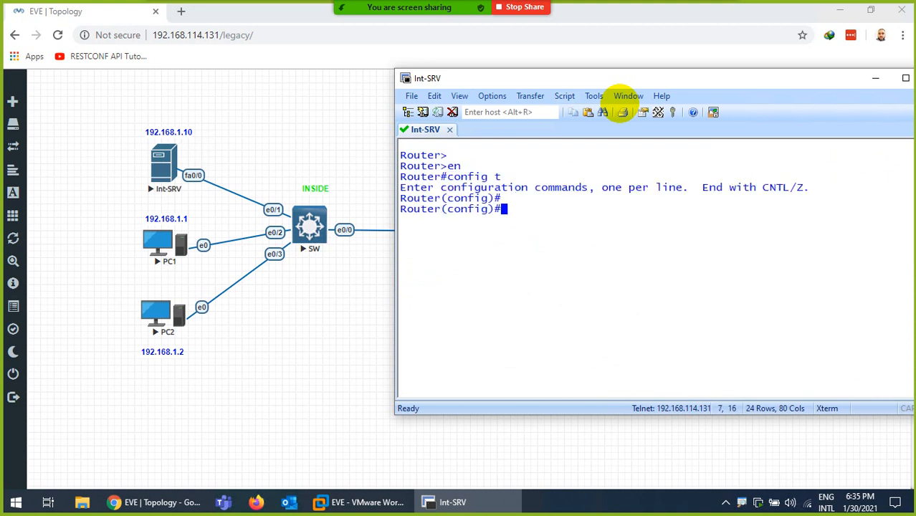
pyautogui.write('ho')
pyautogui.press('Tab')
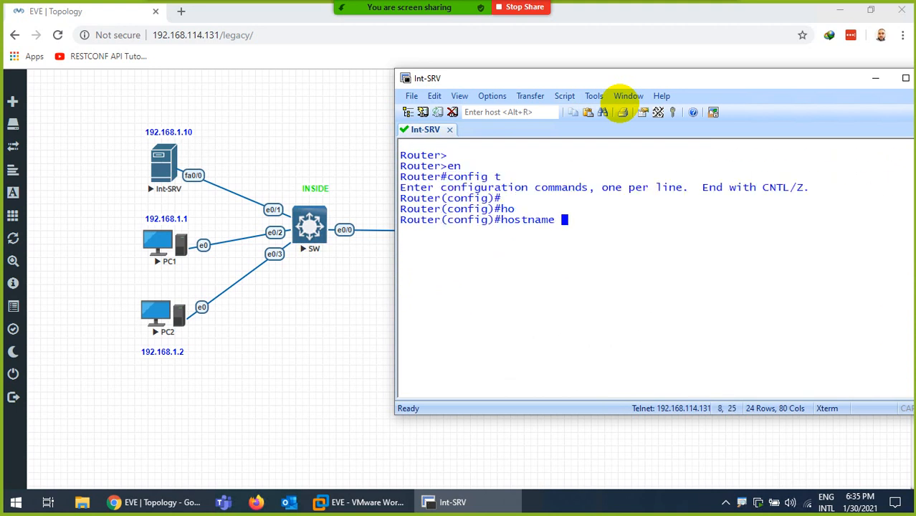
pyautogui.write('Int-SRV')
pyautogui.press('Return')
pyautogui.press('Return')
# - Give interface f0/0 address 192.168.1.10 255.255.255.0 and bring it up
pyautogui.hotkey('ctrl', 'l')
pyautogui.write('in')
pyautogui.press('Tab')
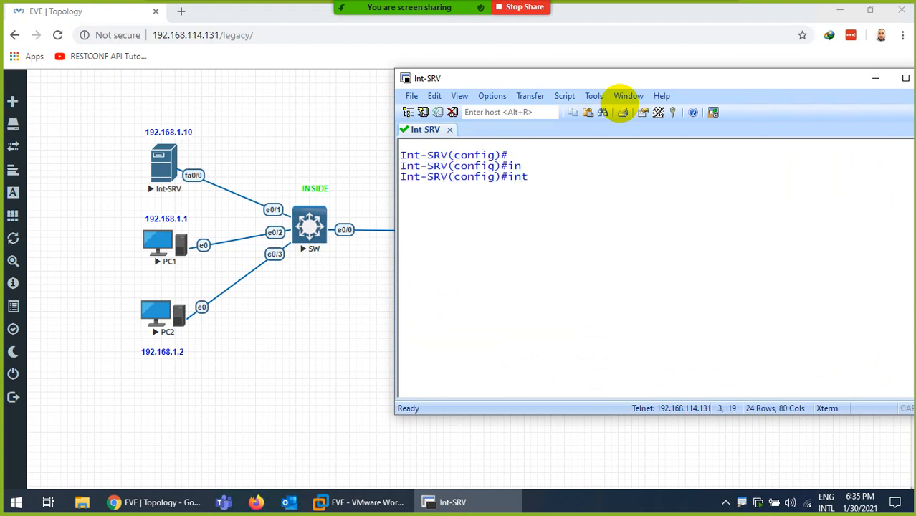
pyautogui.write('f0/0')
pyautogui.press('Return')
pyautogui.write('ip')
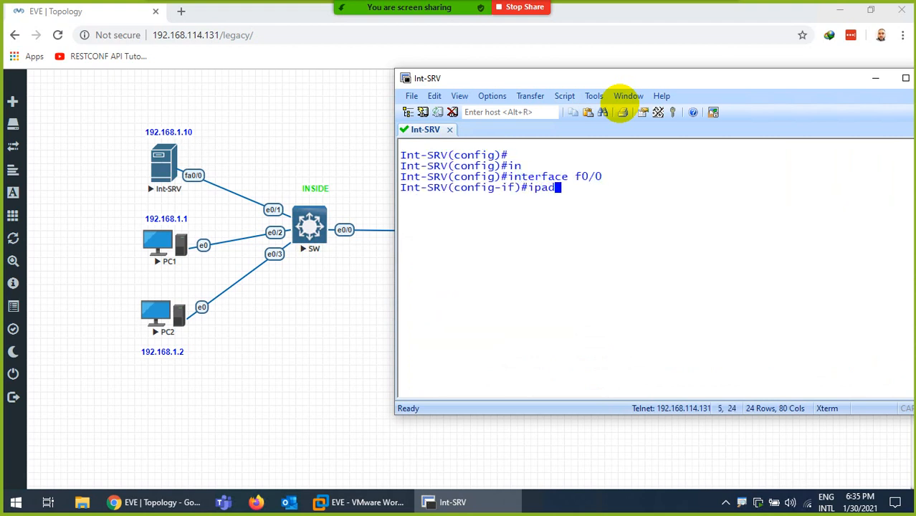
pyautogui.write(' add 192.168.1.10 ')
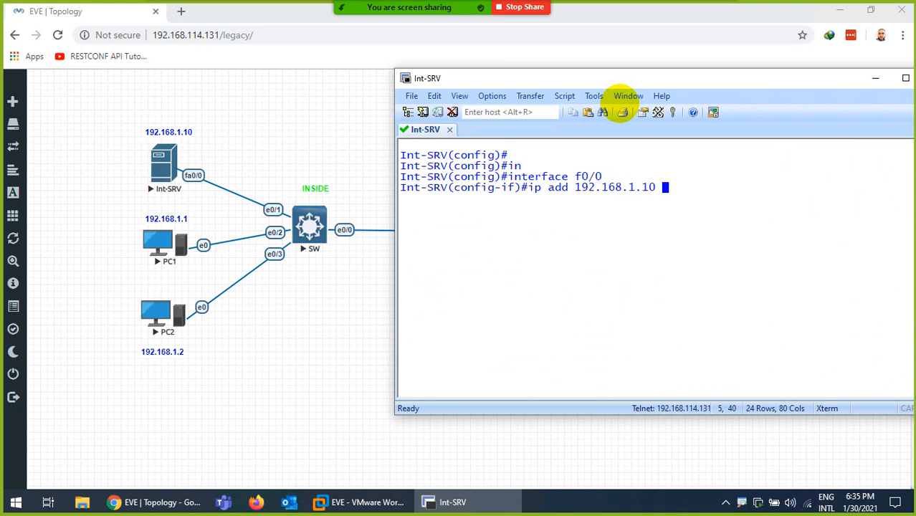
pyautogui.write('255.255.255.0')
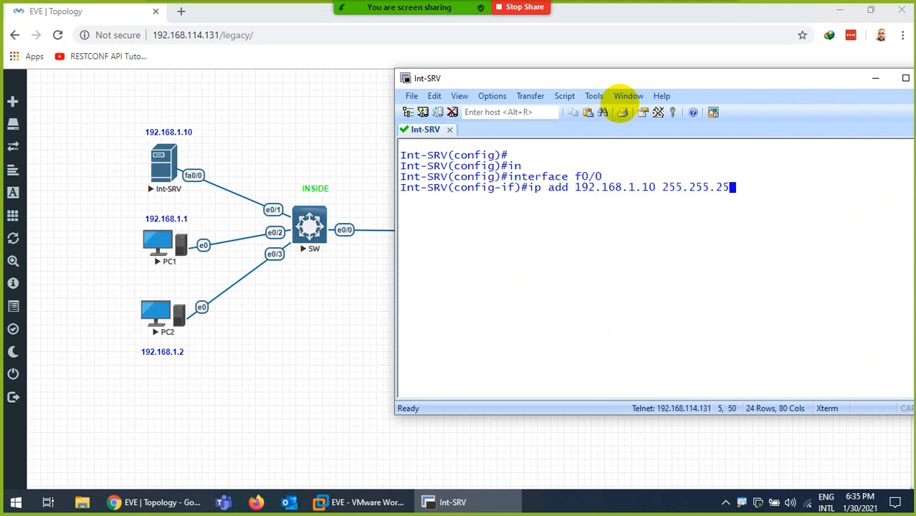
pyautogui.press('Return')
pyautogui.write('no sh')
pyautogui.press('Tab')
pyautogui.press('Return')
pyautogui.write('exit')
pyautogui.press('Return')
pyautogui.press('Return')
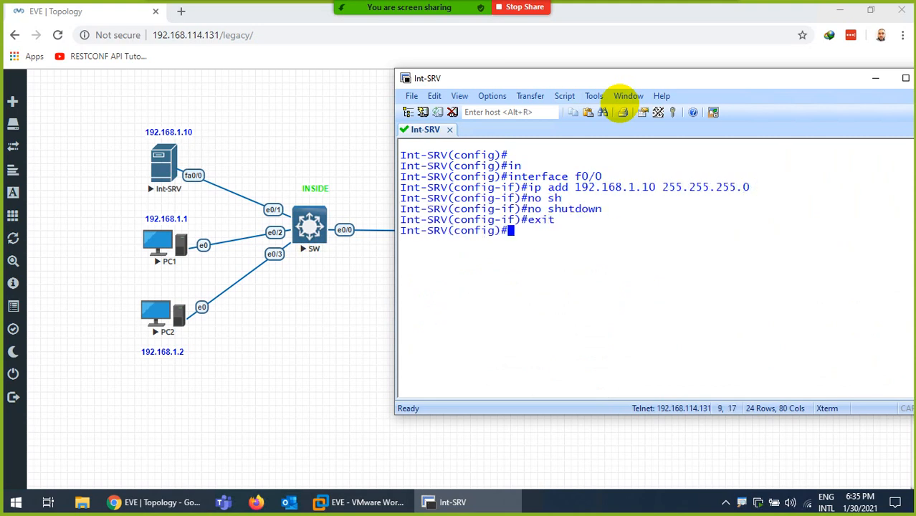
# - Add a default route 0.0.0.0 0.0.0.0 via 192.168.1.100 and save with do wr
pyautogui.write('in')
pyautogui.press('Tab')
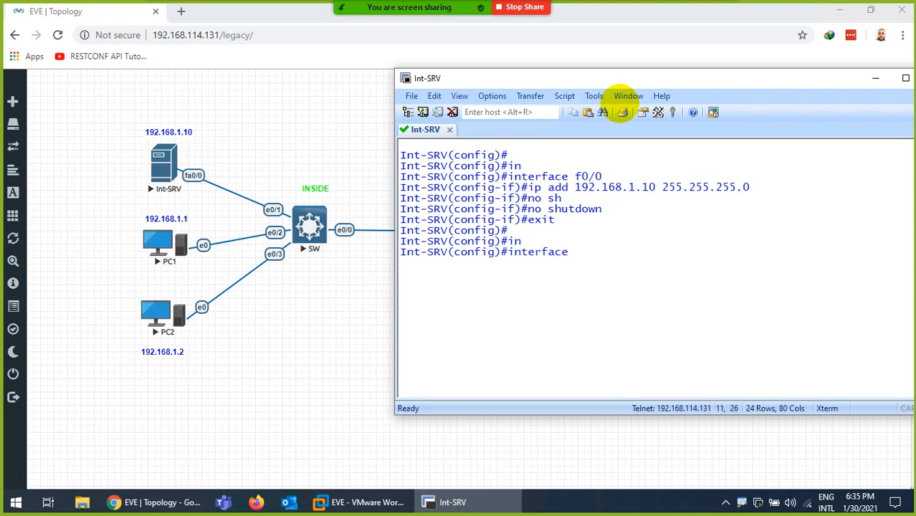
pyautogui.press('BackSpace')
pyautogui.press('BackSpace')
pyautogui.press('BackSpace')
pyautogui.press('BackSpace')
pyautogui.press('BackSpace')
pyautogui.press('BackSpace')
pyautogui.press('BackSpace')
pyautogui.press('BackSpace')
pyautogui.press('BackSpace')
pyautogui.write('p rotue')
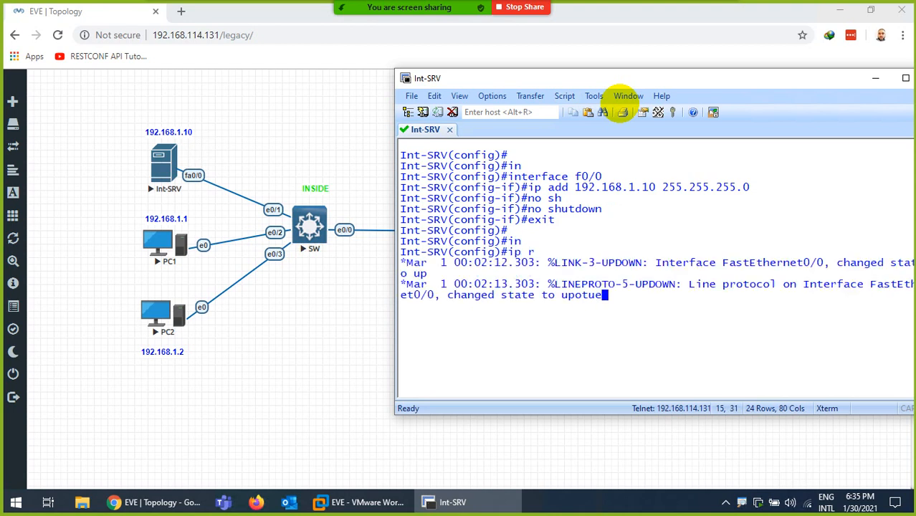
pyautogui.press('Return')
pyautogui.press('Return')
pyautogui.hotkey('ctrl', 'l')
pyautogui.press('Return')
pyautogui.press('Return')
pyautogui.write('ip r')
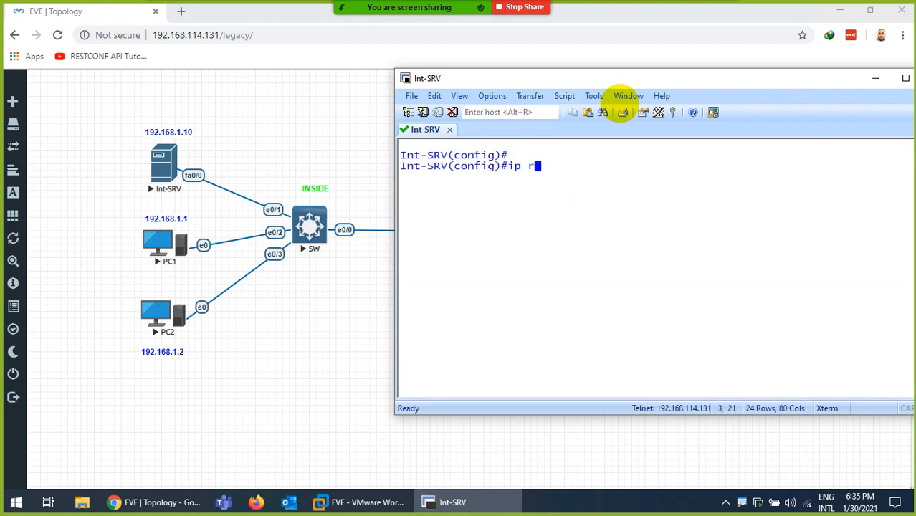
pyautogui.write('oute 0.0.0.0')
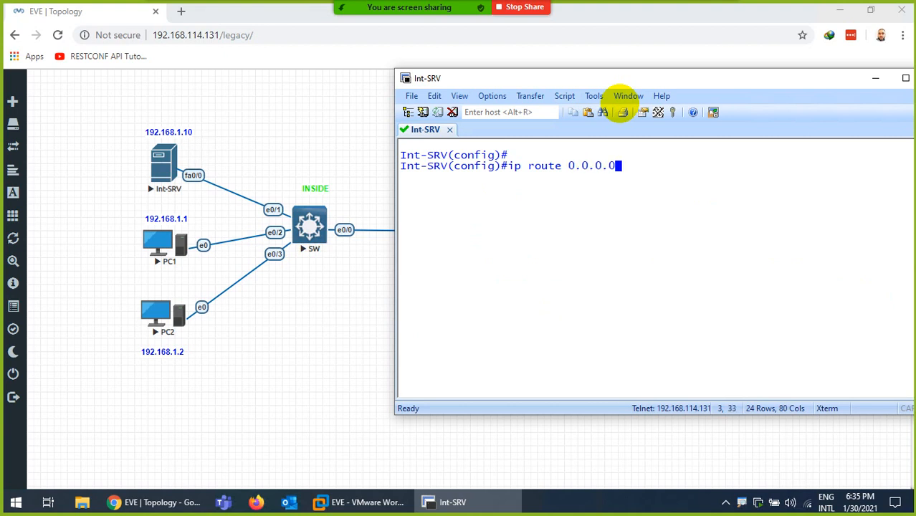
pyautogui.write(' 0.0.0.0 ')
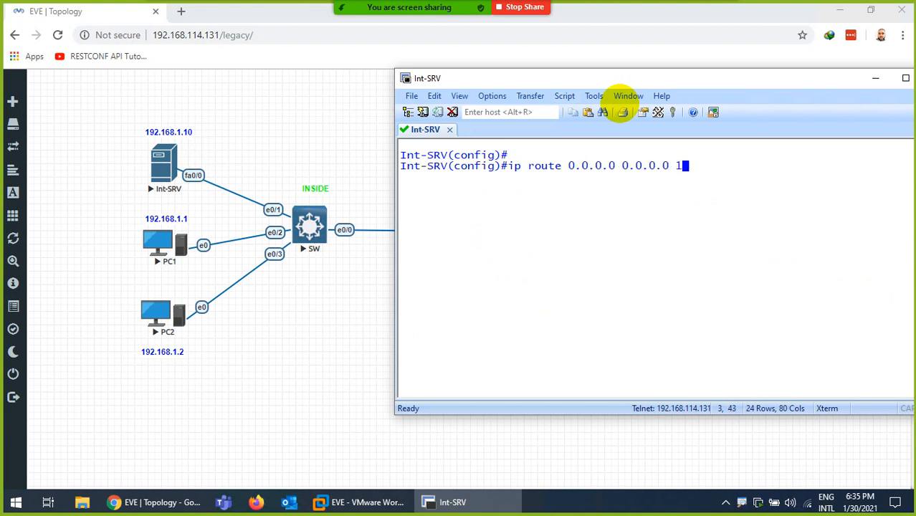
pyautogui.write('192.168.1.100')
pyautogui.press('Return')
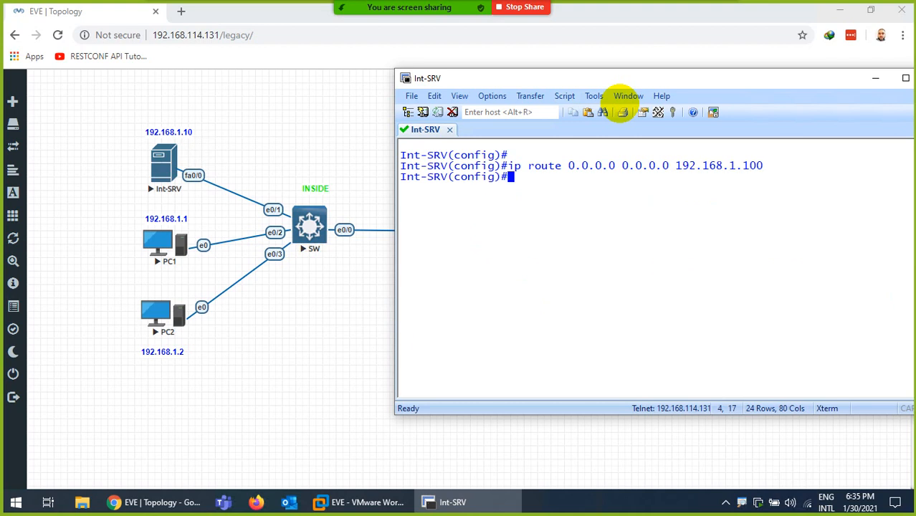
pyautogui.write('do wr')
pyautogui.press('Return')
pyautogui.press('Return')
pyautogui.press('Return')
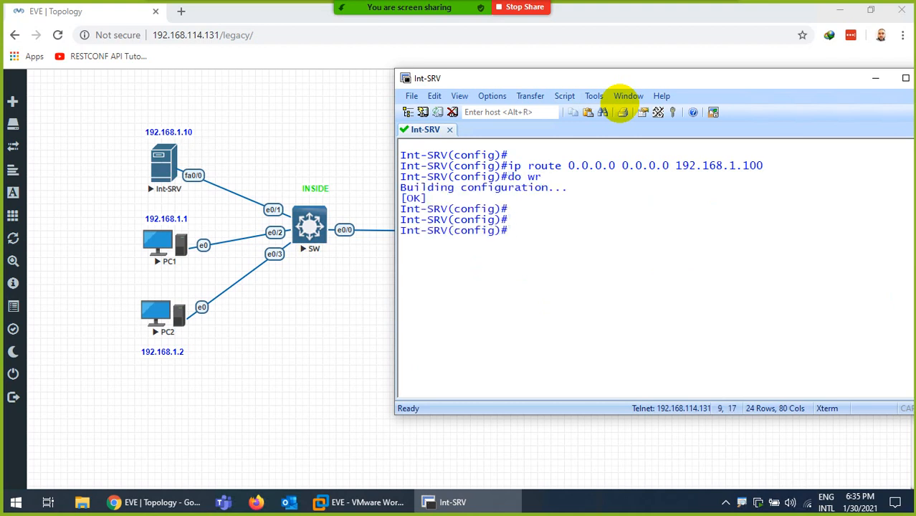
# - Set name-server 8.8.8.8, enable ip domain-lookup, and save the configuration
pyautogui.write('ip nam')
pyautogui.press('Tab')
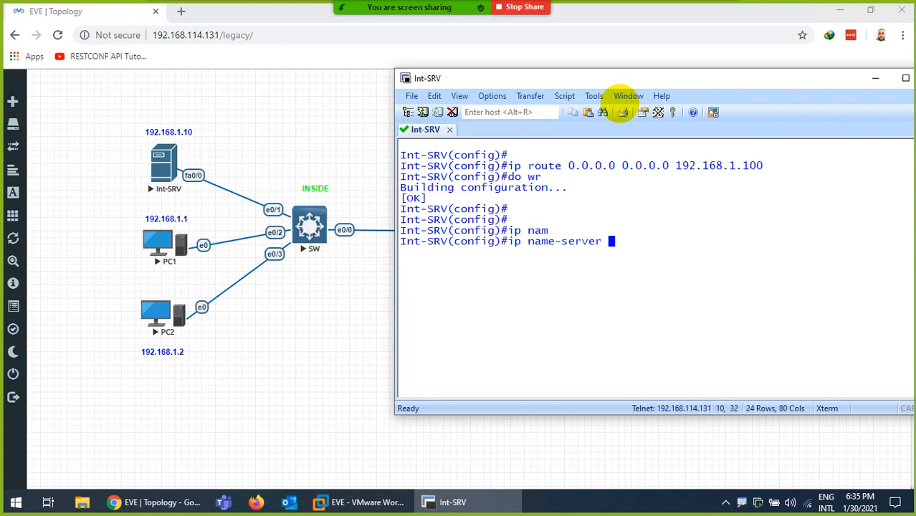
pyautogui.write('8.8.8.8')
pyautogui.press('Return')
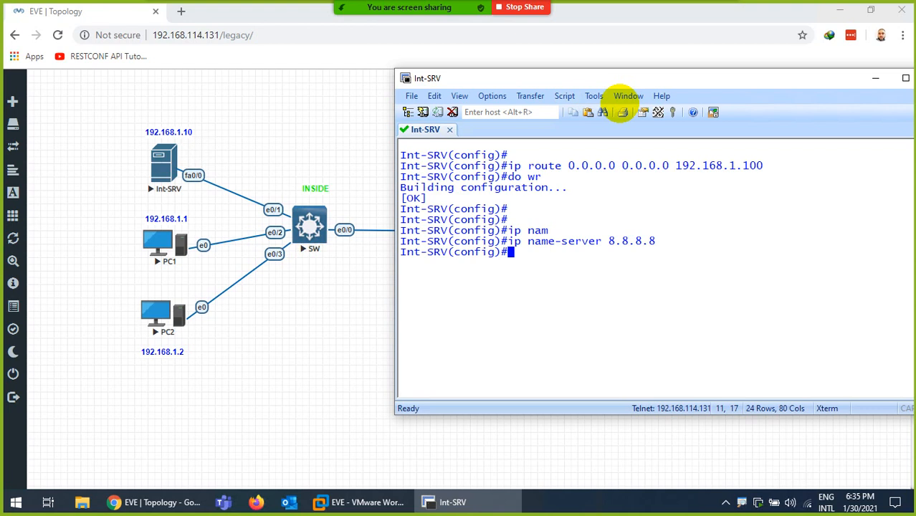
pyautogui.write('ip na')
pyautogui.press('BackSpace')
pyautogui.press('BackSpace')
pyautogui.write('do')
pyautogui.press('Tab')
pyautogui.write('-lo')
pyautogui.press('Tab')
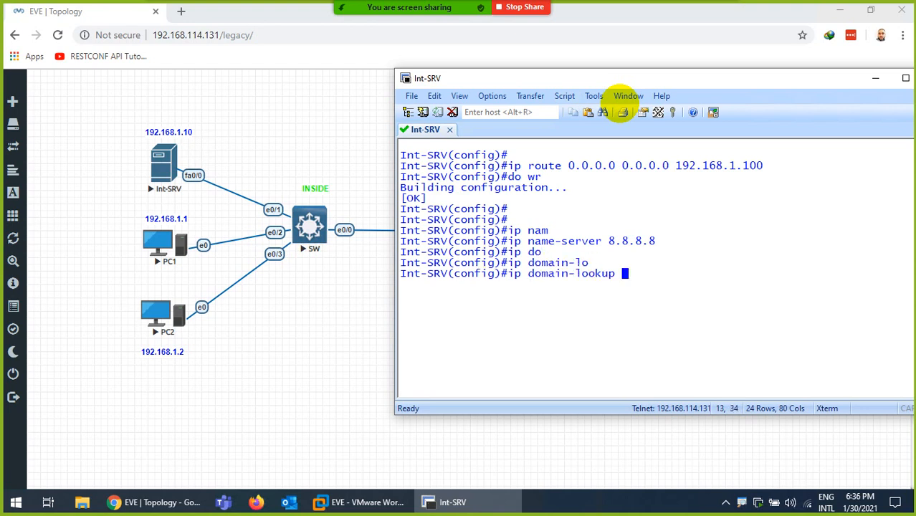
pyautogui.press('Return')
pyautogui.write('do wr')
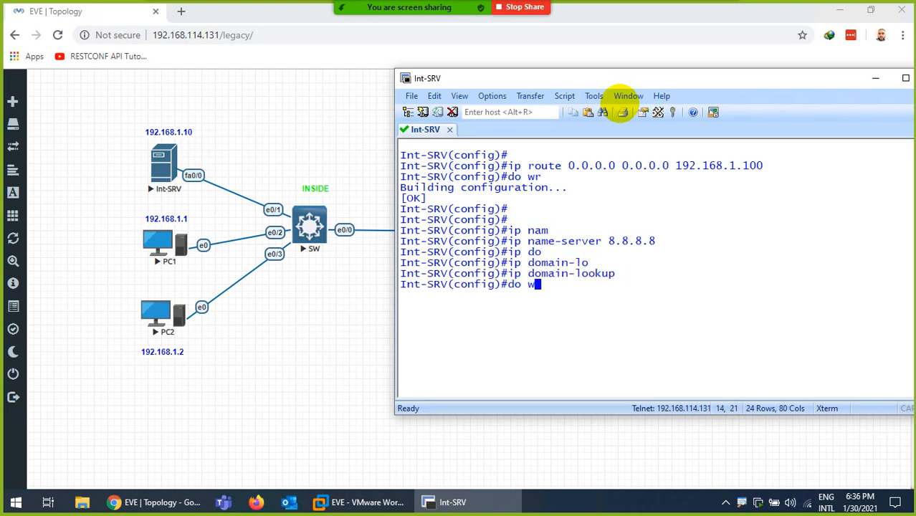
pyautogui.press('Return')
pyautogui.press('Return')
pyautogui.press('Return')
pyautogui.press('Return')
pyautogui.press('Return')
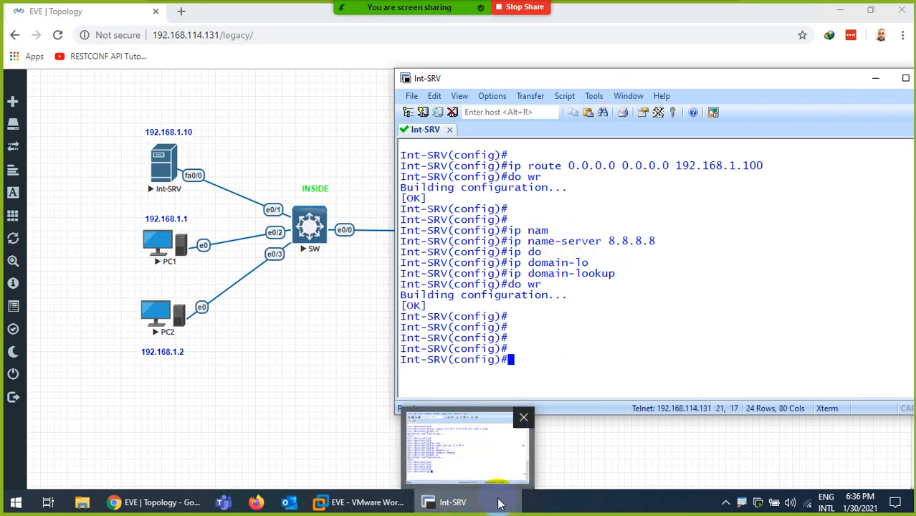
pyautogui.click(444, 502)
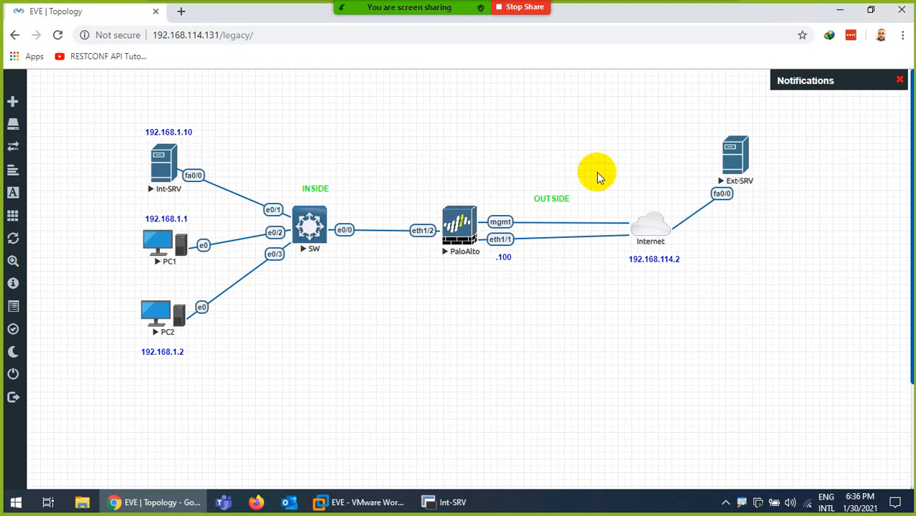
# - Open a console session to Ext-SRV and decline the initial setup dialog
pyautogui.click(731, 152)
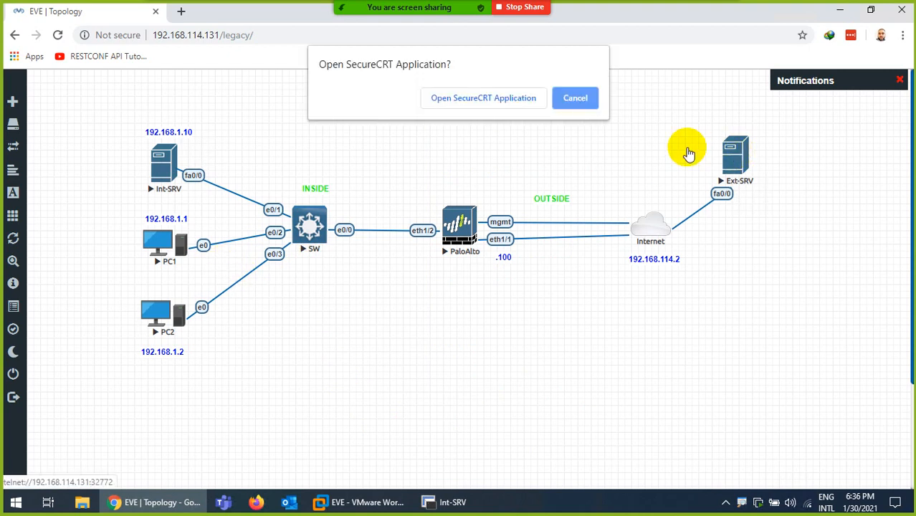
pyautogui.click(477, 100)
pyautogui.write('no')
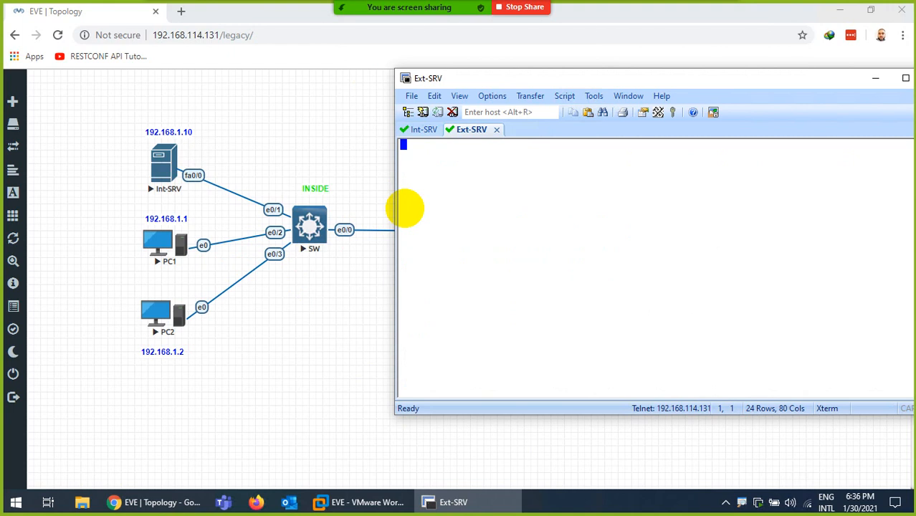
pyautogui.press('Return')
pyautogui.press('Return')
pyautogui.press('Return')
pyautogui.press('Return')
pyautogui.press('Return')
pyautogui.press('Return')
pyautogui.press('Return')
pyautogui.press('Return')
pyautogui.press('Return')
pyautogui.press('Return')
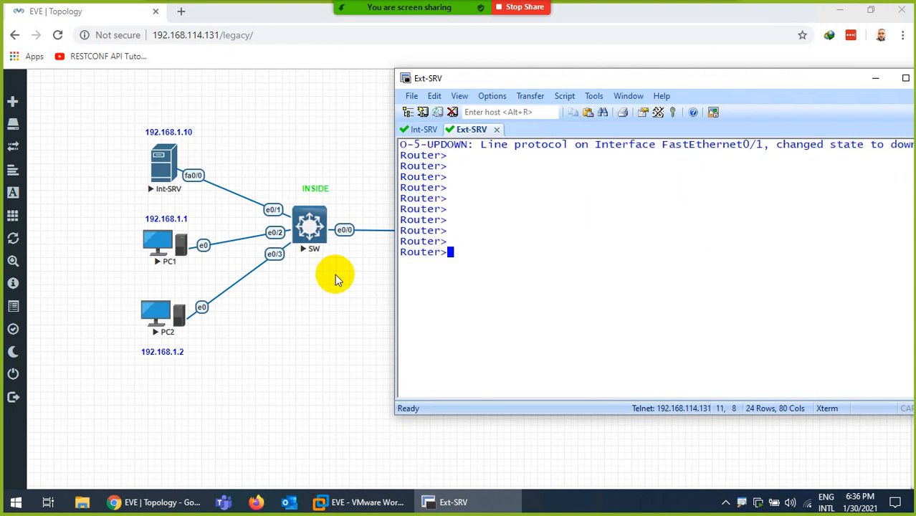
# - Enter privileged and configuration mode and set the router hostname to Ext-SRV
pyautogui.write('en')
pyautogui.press('Return')
pyautogui.write('config')
pyautogui.press('Return')
pyautogui.press('Return')
pyautogui.write('ho')
pyautogui.press('Tab')
pyautogui.write('s')
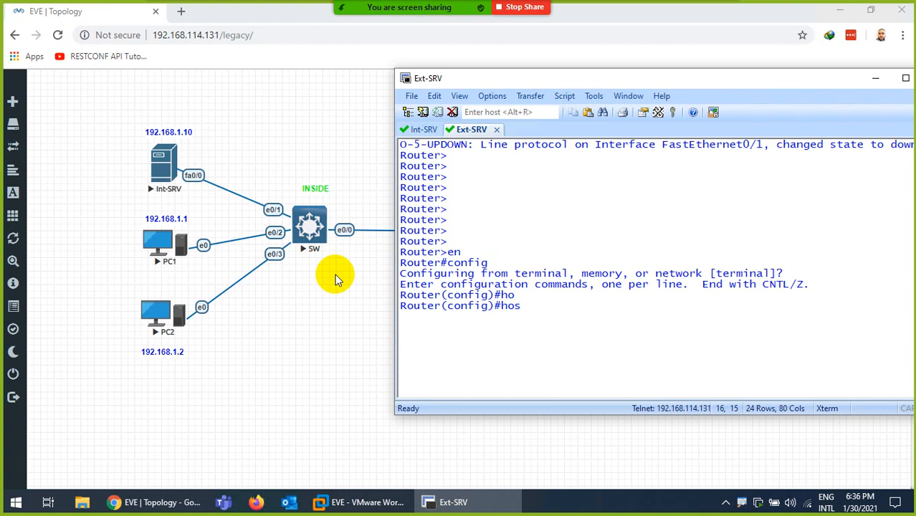
pyautogui.press('Tab')
pyautogui.write('Ext')
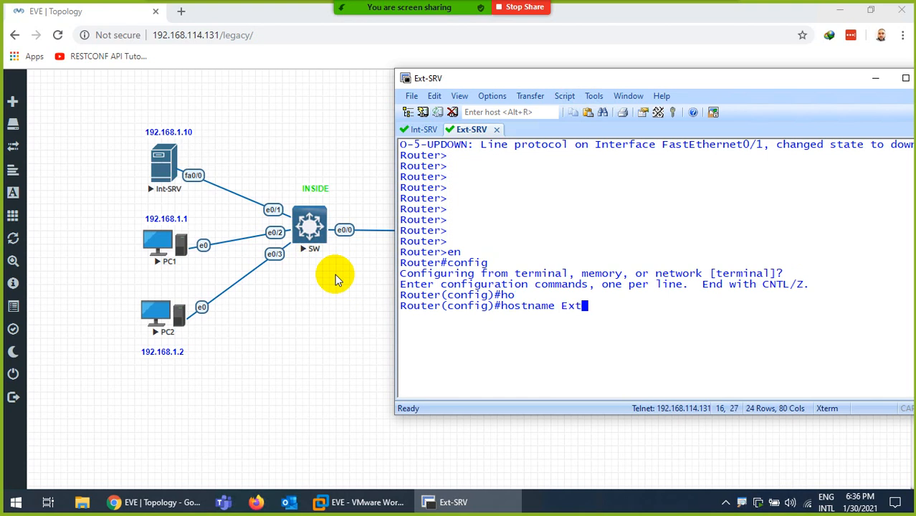
pyautogui.write('-SRV')
pyautogui.press('Return')
pyautogui.press('Return')
# - Configure FastEthernet0/0 to get its address via DHCP and bring it up with no shutdown
pyautogui.hotkey('ctrl', 'l')
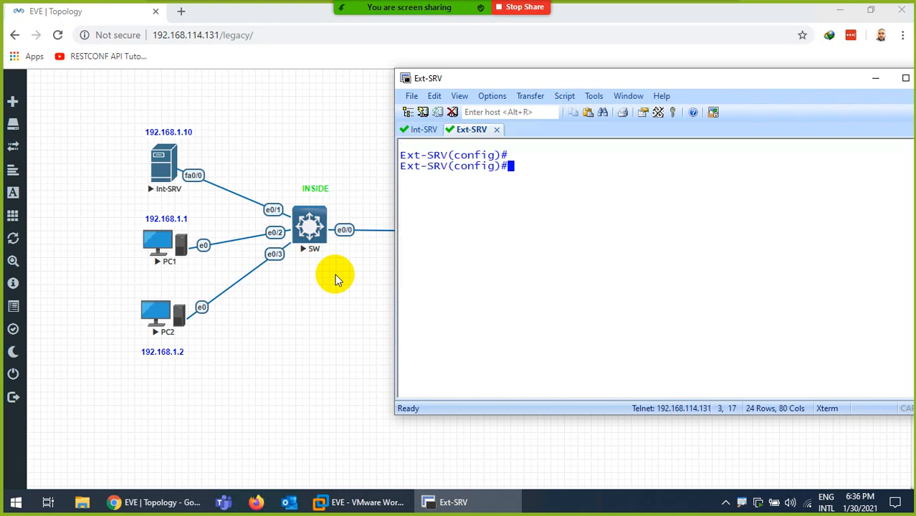
pyautogui.write('in')
pyautogui.press('Tab')
pyautogui.write('f0/0')
pyautogui.press('Return')
pyautogui.write('ip add')
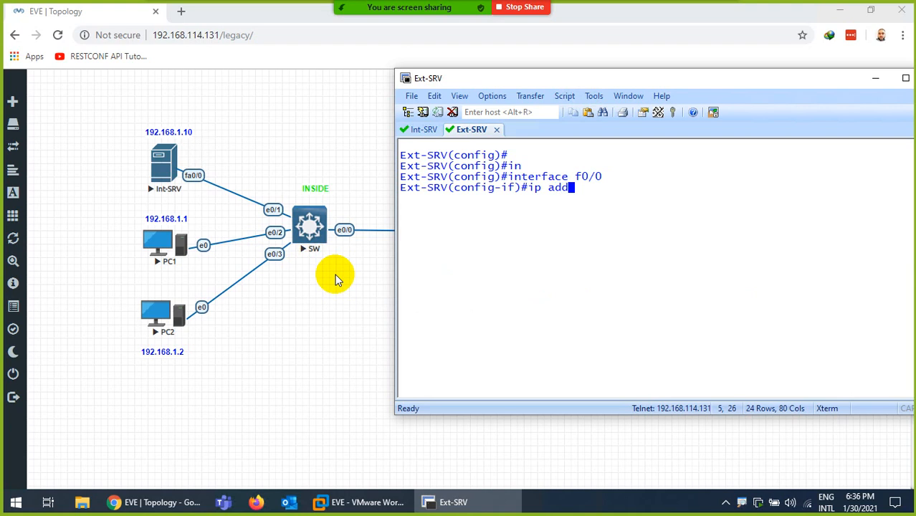
pyautogui.press('Tab')
pyautogui.write('dh')
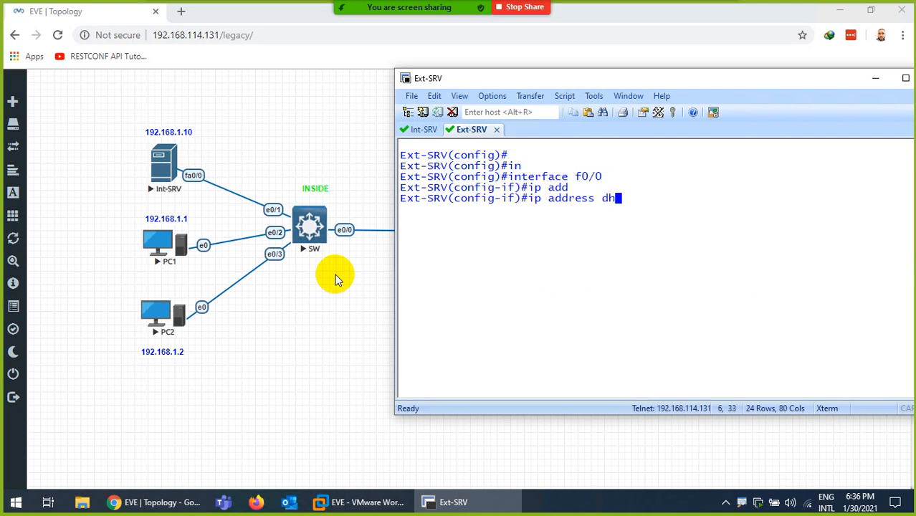
pyautogui.press('Tab')
pyautogui.press('Return')
pyautogui.write('no sh')
pyautogui.press('Tab')
pyautogui.press('Return')
pyautogui.press('Return')
pyautogui.hotkey('ctrl', 'l')
# - Leave interface configuration and set the name server to 8.8.8.8
pyautogui.press('Return')
pyautogui.press('Return')
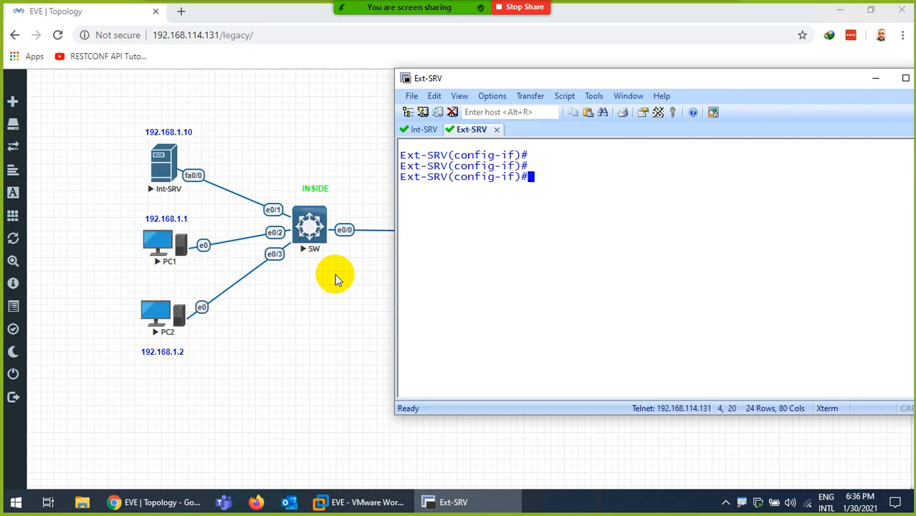
pyautogui.write('exit')
pyautogui.press('Return')
pyautogui.press('Return')
pyautogui.press('Return')
pyautogui.press('Return')
pyautogui.write('ip nam')
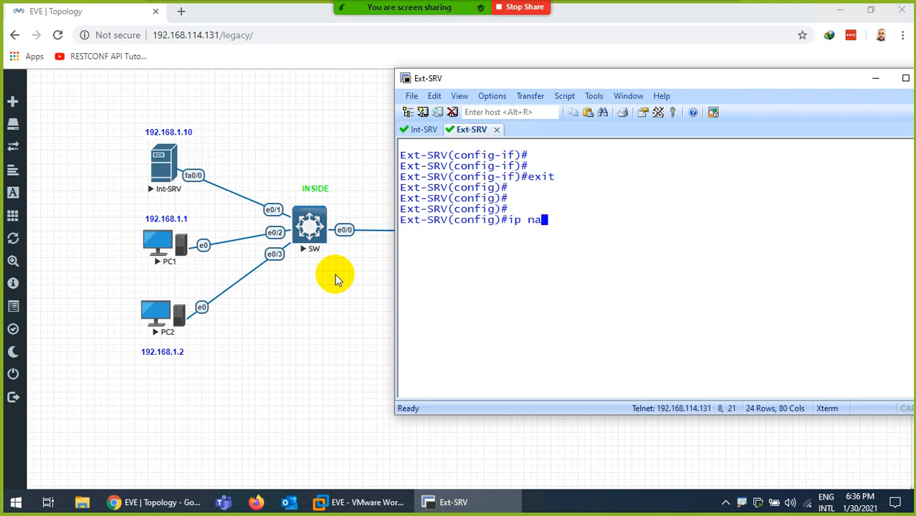
pyautogui.press('Tab')
pyautogui.press('BackSpace')
pyautogui.press('BackSpace')
pyautogui.press('Return')
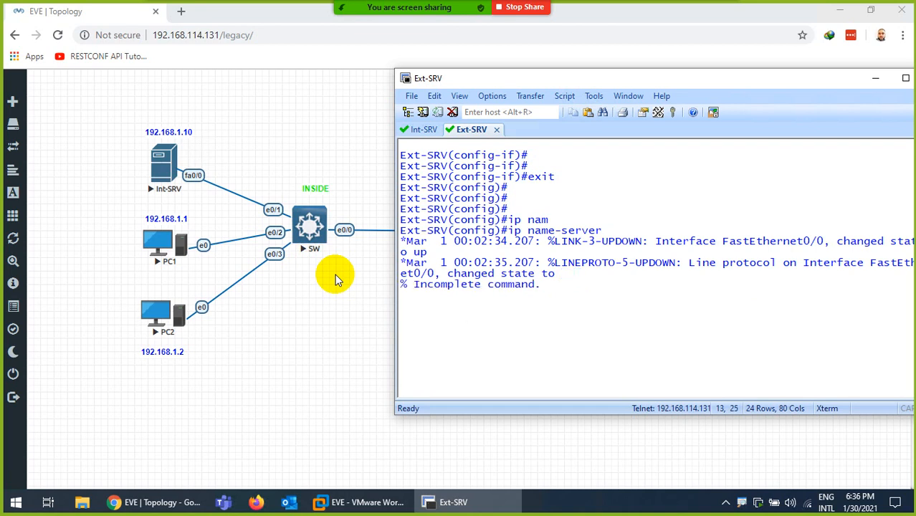
pyautogui.press('Return')
pyautogui.write('ip nam')
pyautogui.press('Tab')
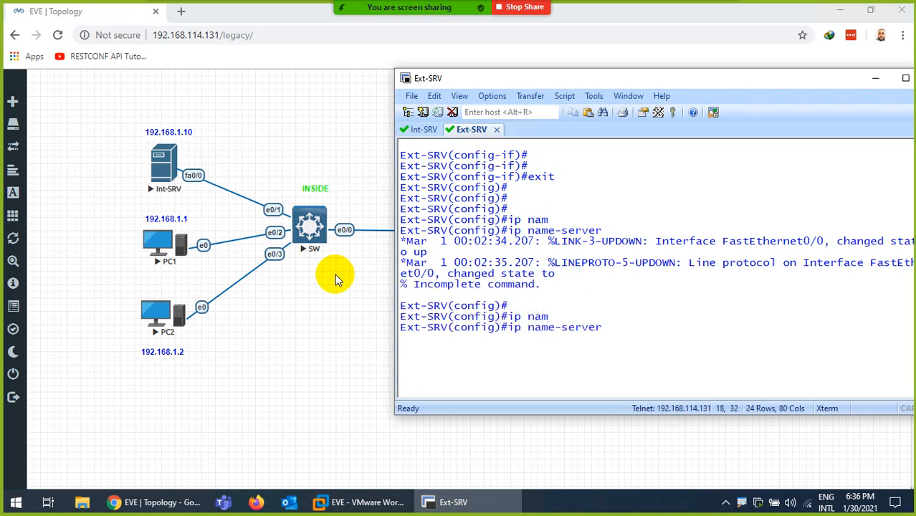
pyautogui.write('8.8.8.8')
pyautogui.press('Return')
# - Enable ip domain-lookup on Ext-SRV
pyautogui.hotkey('ctrl', 'l')
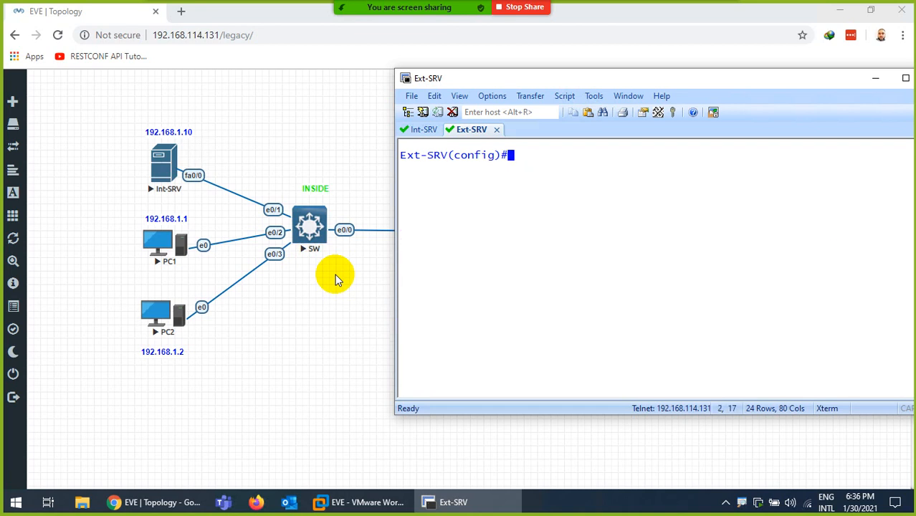
pyautogui.press('Return')
pyautogui.write('ip do')
pyautogui.press('Tab')
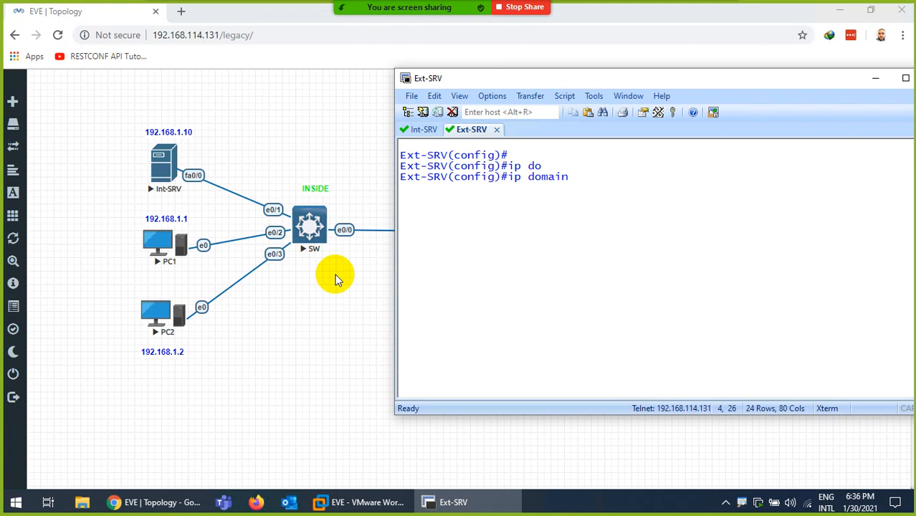
pyautogui.write('-lo')
pyautogui.press('Tab')
pyautogui.press('Return')
# - Exit configuration mode and save the running configuration with wr
pyautogui.write('exit')
pyautogui.press('Return')
pyautogui.press('Return')
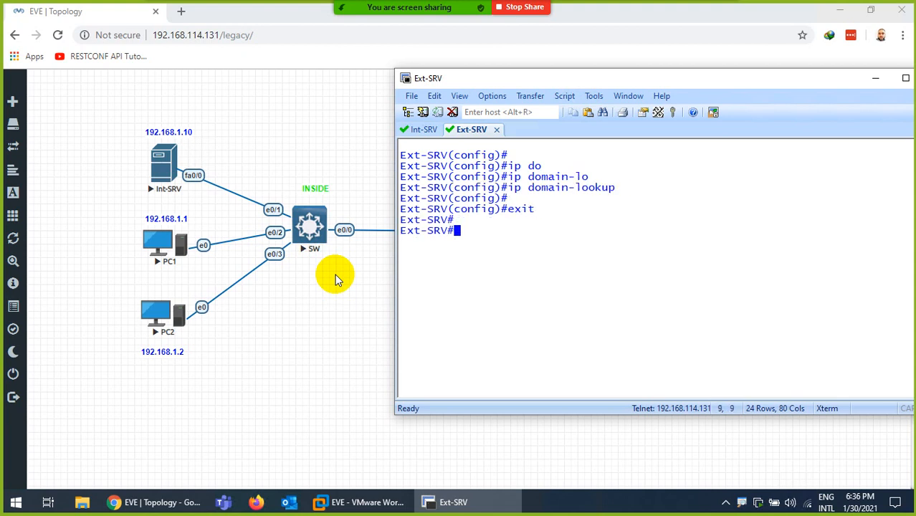
pyautogui.press('Return')
pyautogui.write('wr')
pyautogui.press('Return')
# - Run show ip int br and select FastEthernet0/0's DHCP address 192.168.114.186 for copying
pyautogui.press('Return')
pyautogui.press('Return')
pyautogui.press('Return')
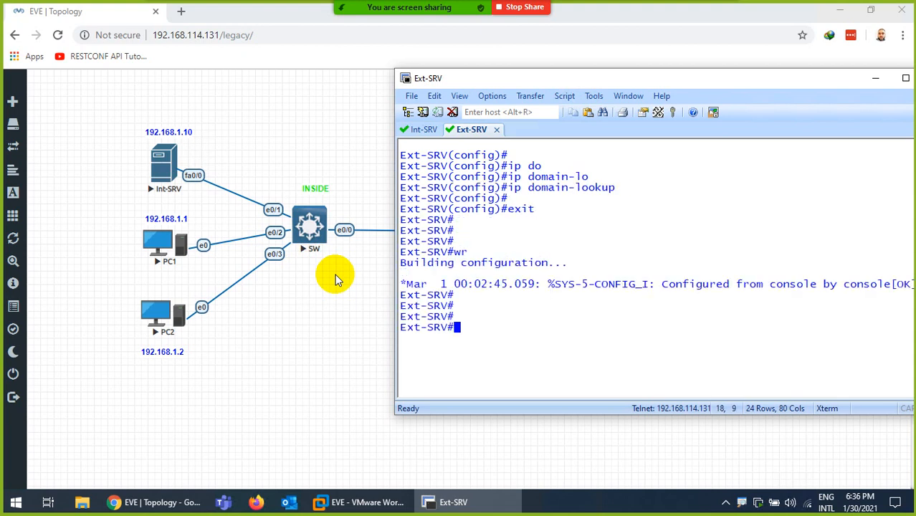
pyautogui.hotkey('ctrl', 'l')
pyautogui.press('Return')
pyautogui.press('Return')
pyautogui.press('Return')
pyautogui.write('show ip i')
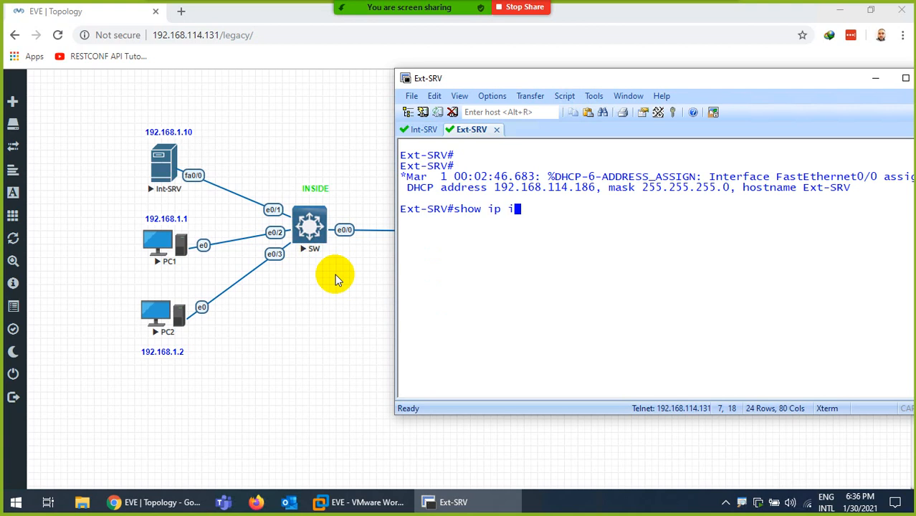
pyautogui.write('nt br')
pyautogui.press('Return')
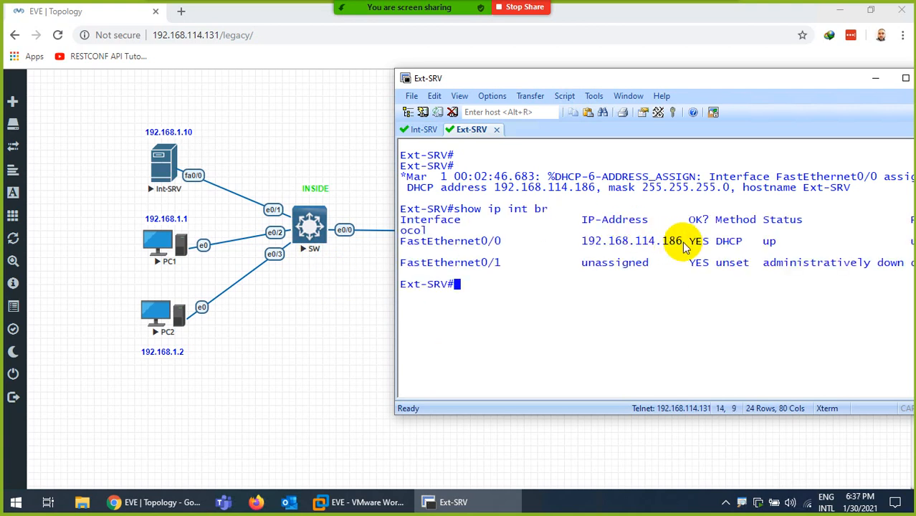
pyautogui.moveTo(684, 241); pyautogui.dragTo(586, 243)
# - Add a text label to the topology containing the pasted 192.168.114.186
pyautogui.click(444, 502)
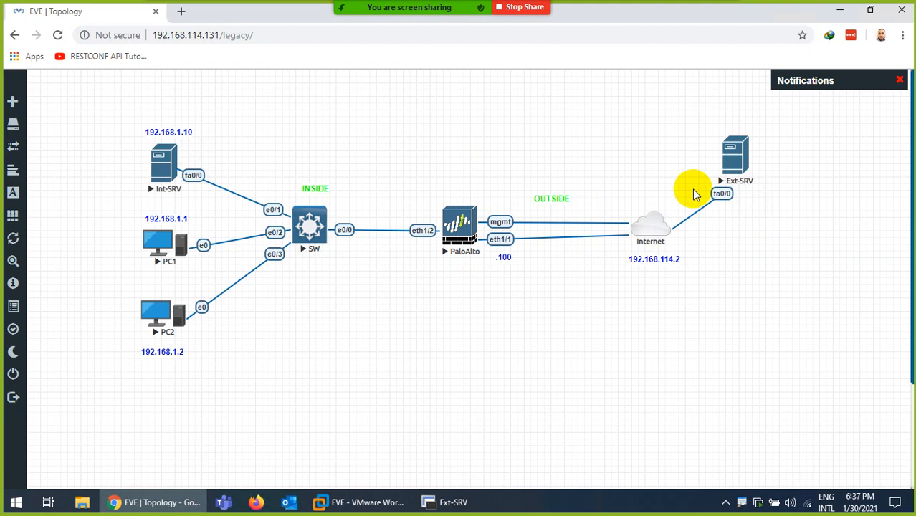
pyautogui.rightClick(653, 262)
pyautogui.click(615, 285)
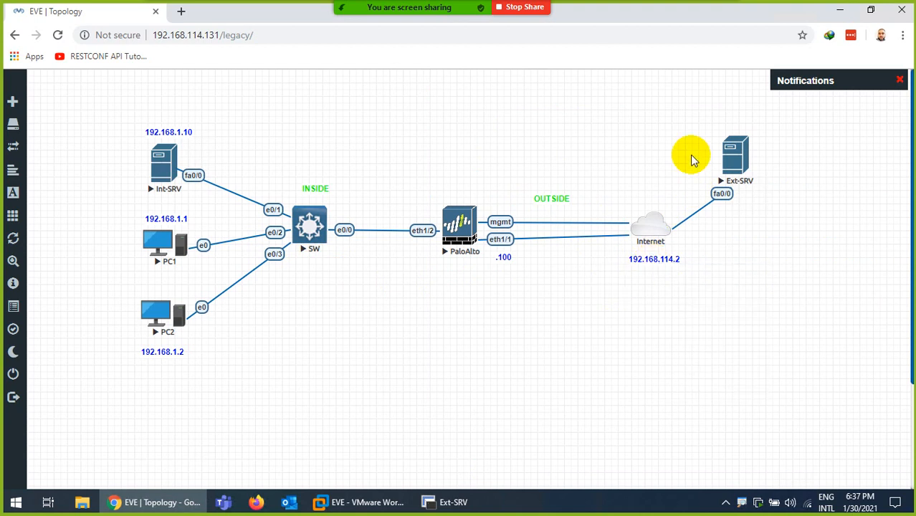
pyautogui.rightClick(756, 257)
pyautogui.click(785, 365)
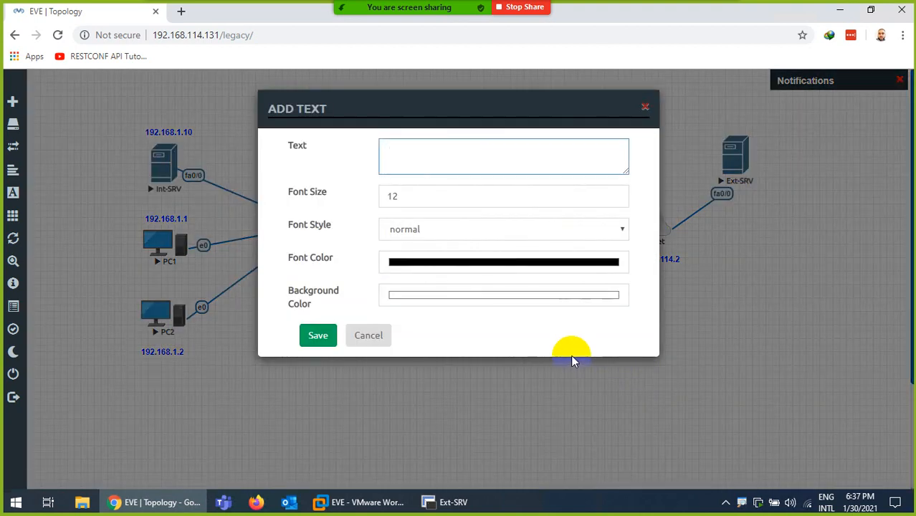
pyautogui.write('192.168.114.186')
# - Make the label bold and blue, save it, and place it above Ext-SRV
pyautogui.click(409, 193)
pyautogui.click(409, 230)
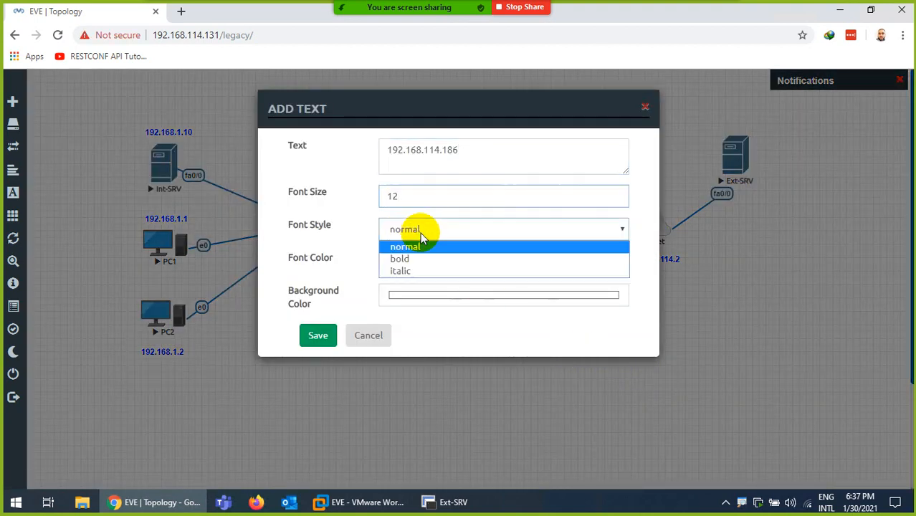
pyautogui.click(405, 260)
pyautogui.click(415, 260)
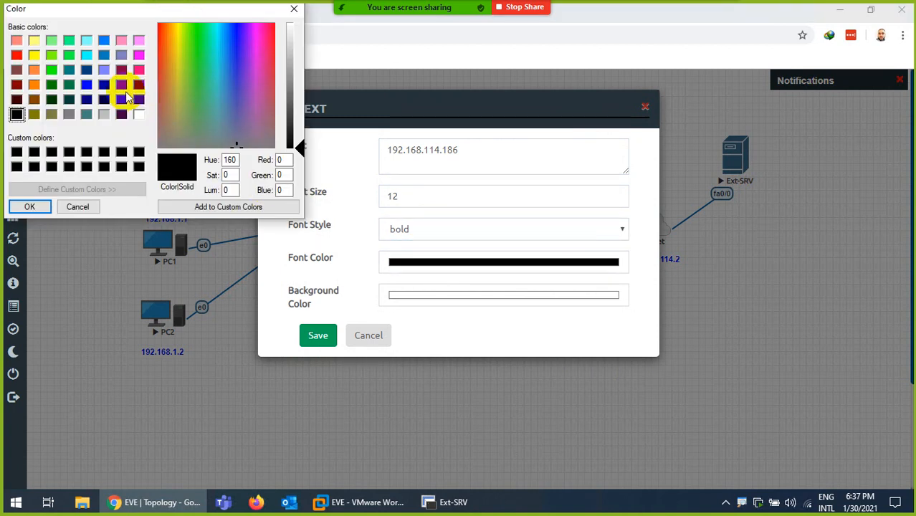
pyautogui.click(86, 86)
pyautogui.click(28, 205)
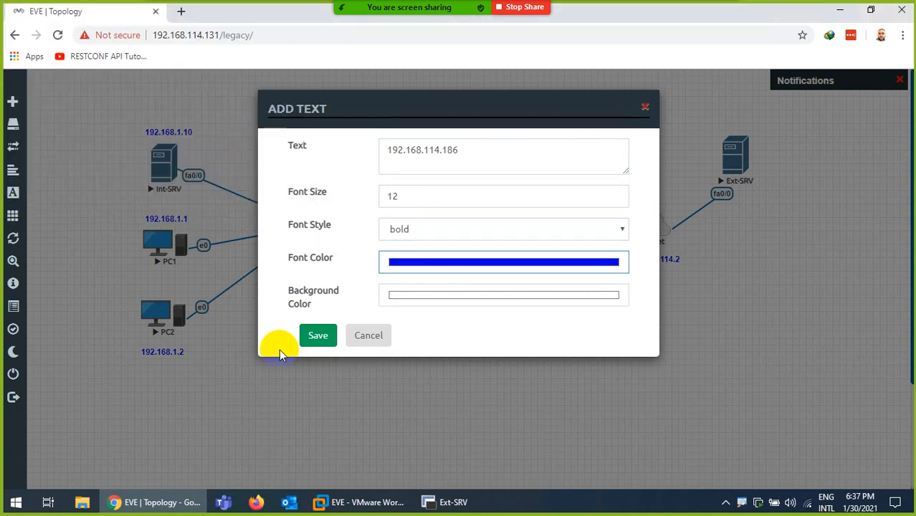
pyautogui.click(318, 335)
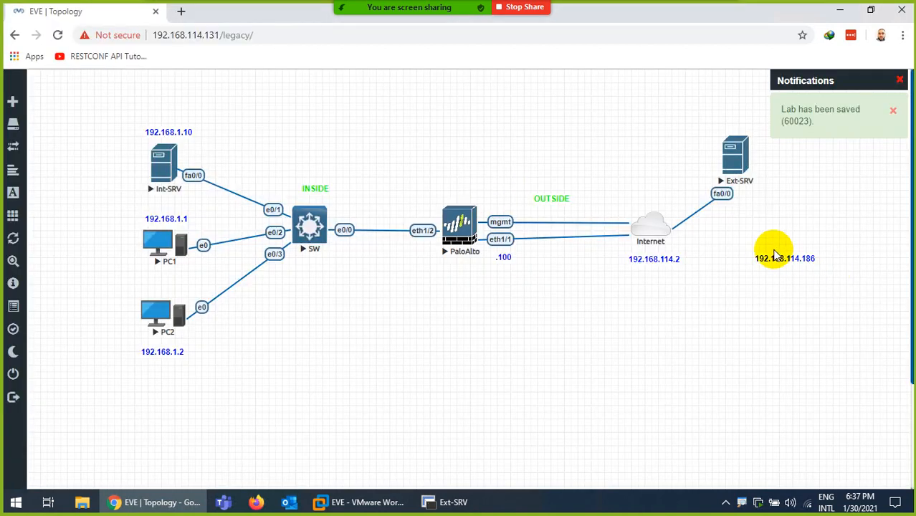
pyautogui.moveTo(775, 256); pyautogui.dragTo(721, 113)
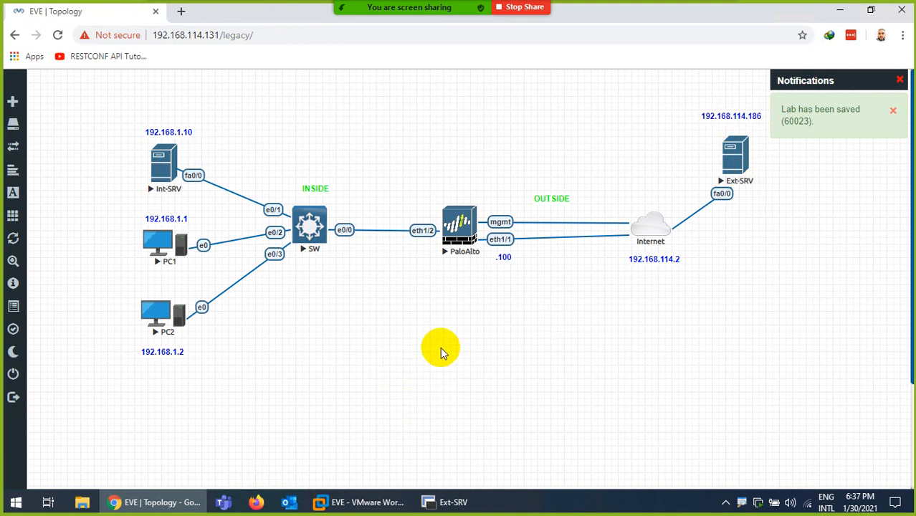
# - Duplicate the .100 label and place the copy above the PaloAlto eth1/2 link
pyautogui.rightClick(506, 257)
pyautogui.click(544, 284)
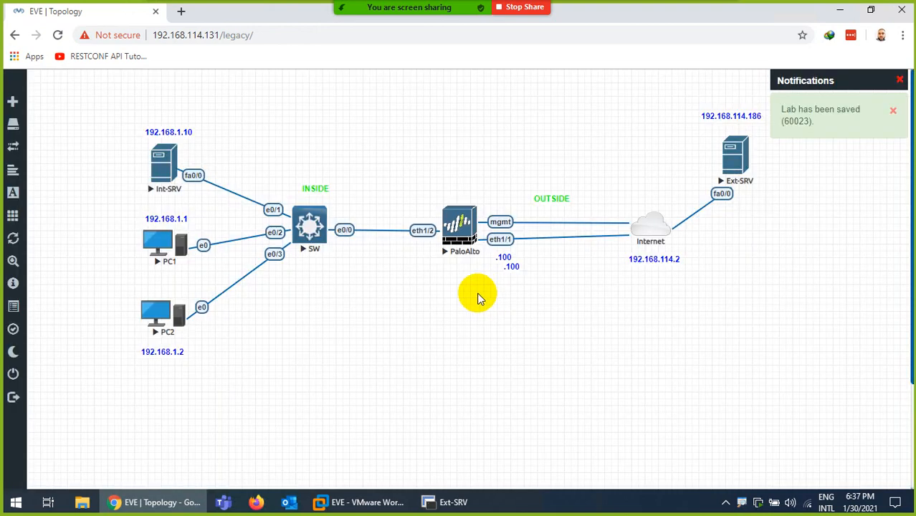
pyautogui.moveTo(509, 264); pyautogui.dragTo(414, 209)
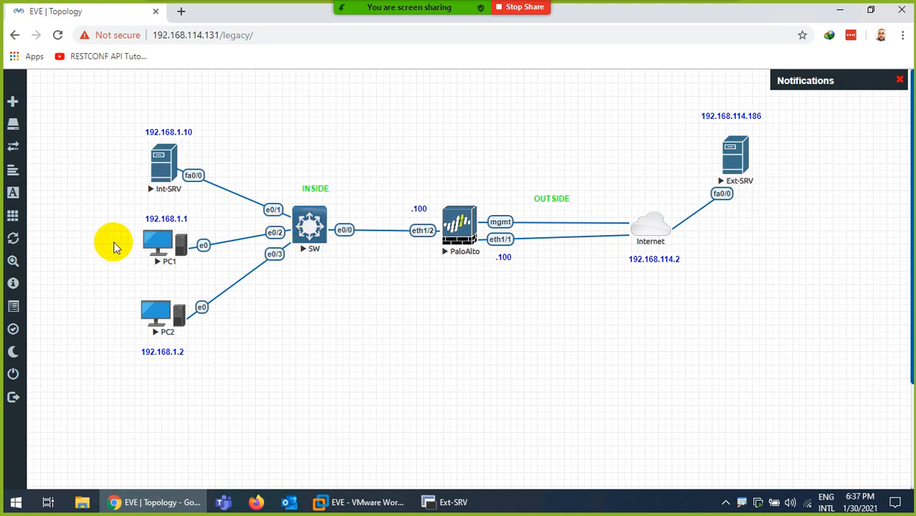
# - Open PC1's QEMU console and its Control Panel network settings
pyautogui.click(147, 246)
pyautogui.click(471, 105)
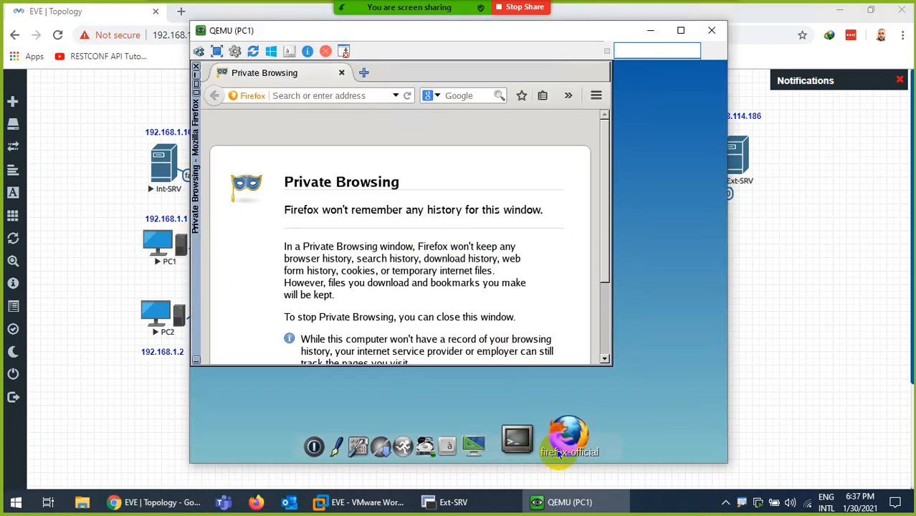
pyautogui.click(402, 442)
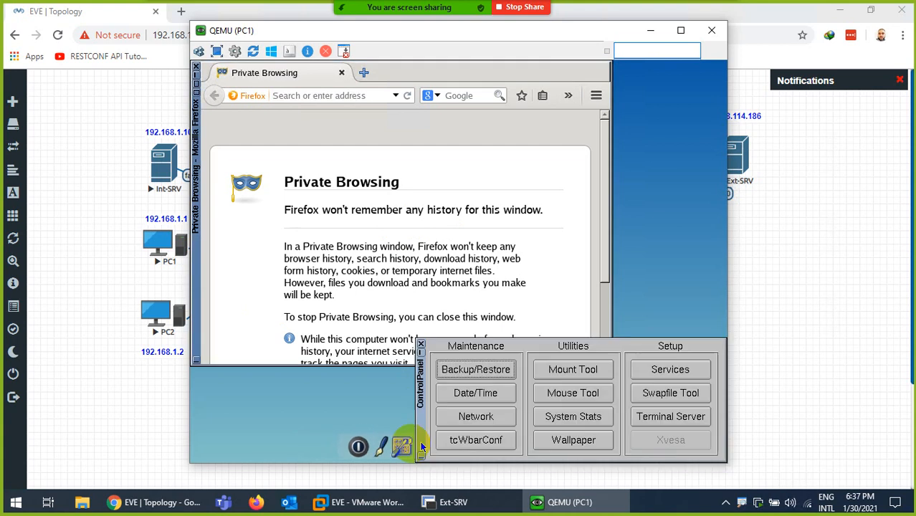
pyautogui.click(474, 420)
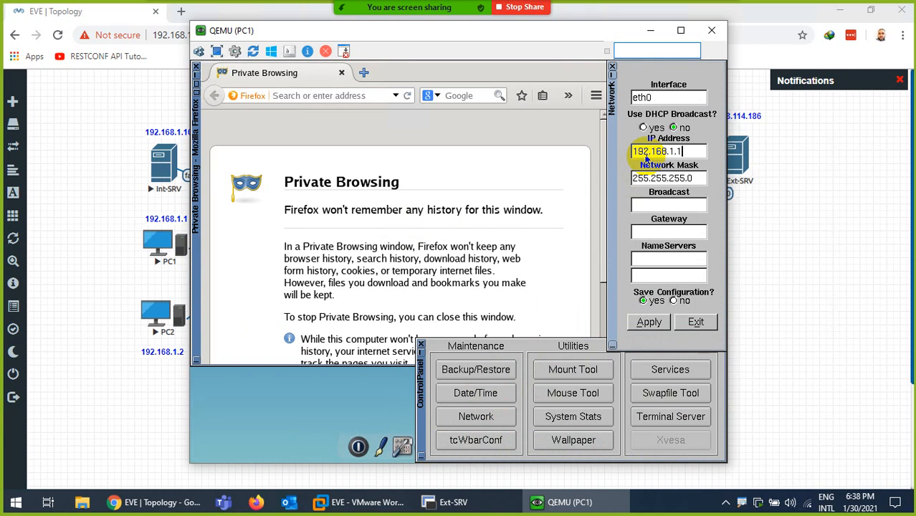
pyautogui.click(653, 205)
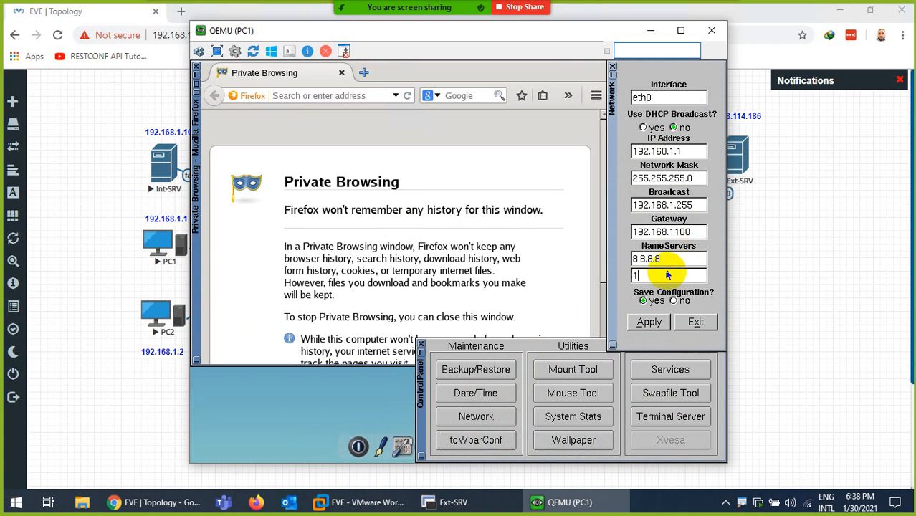
pyautogui.click(696, 324)
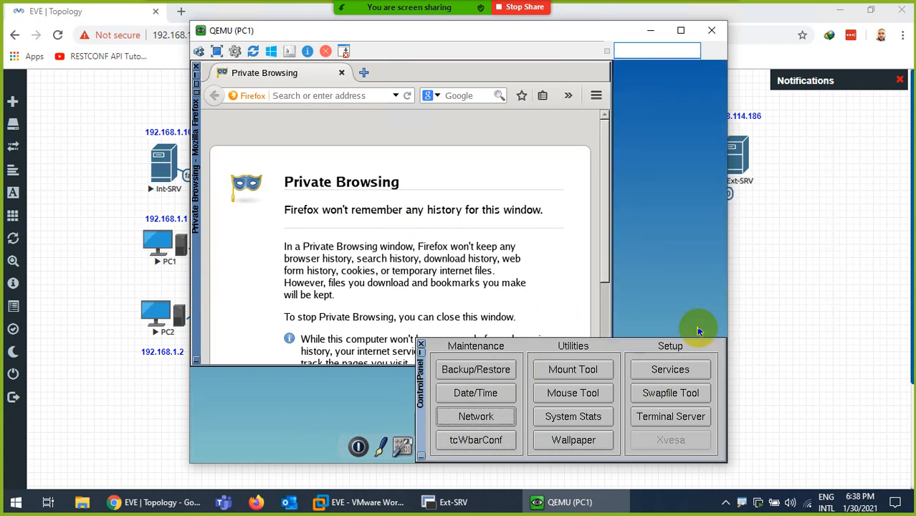
# - Set PC1 to 192.168.1.1/24, gateway 192.168.1.100, name servers 8.8.8.8 and 1.1.1.1, and apply
pyautogui.click(465, 417)
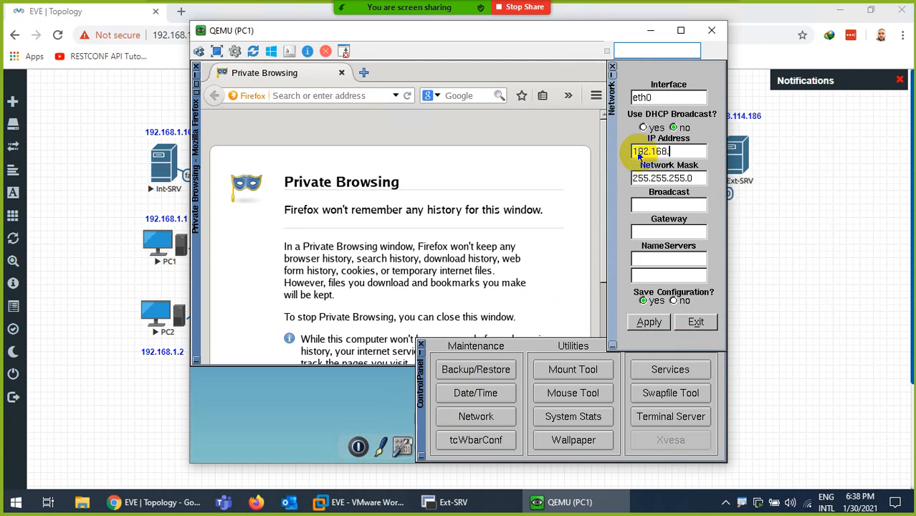
pyautogui.click(649, 205)
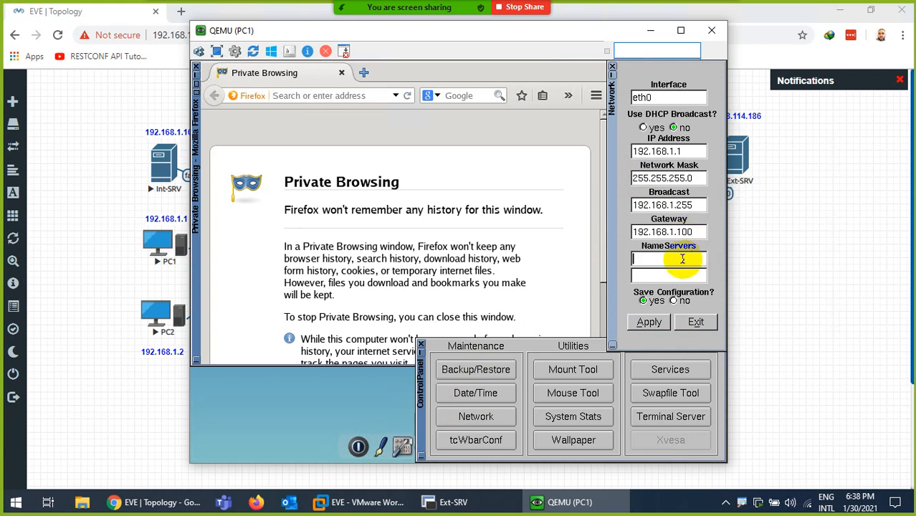
pyautogui.click(657, 275)
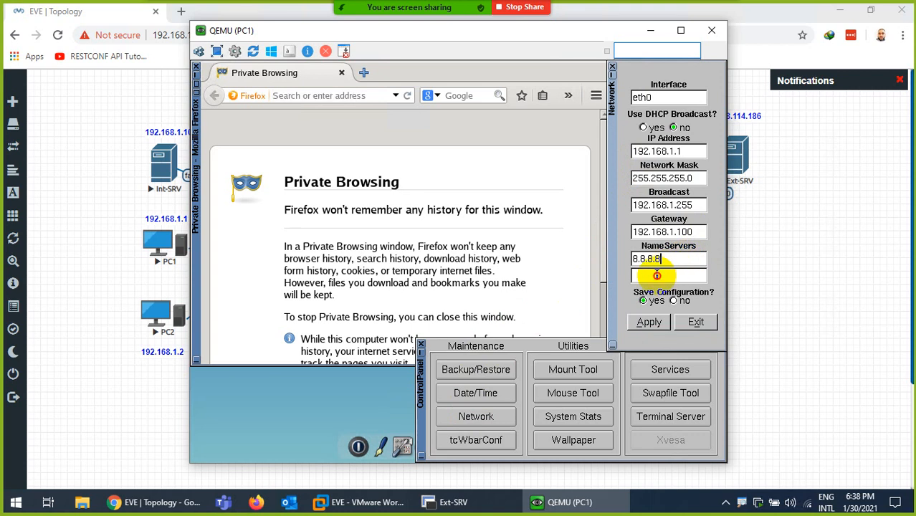
pyautogui.write('1.1.1.1')
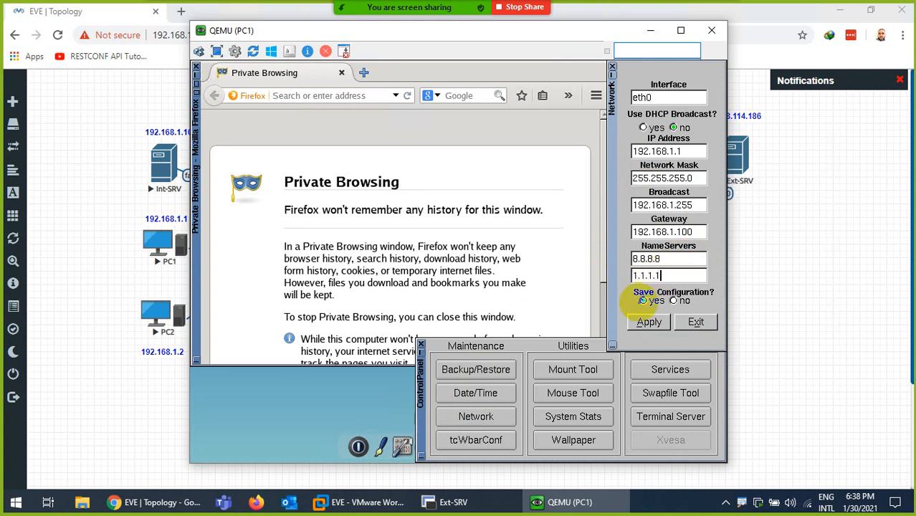
pyautogui.click(648, 323)
pyautogui.click(696, 322)
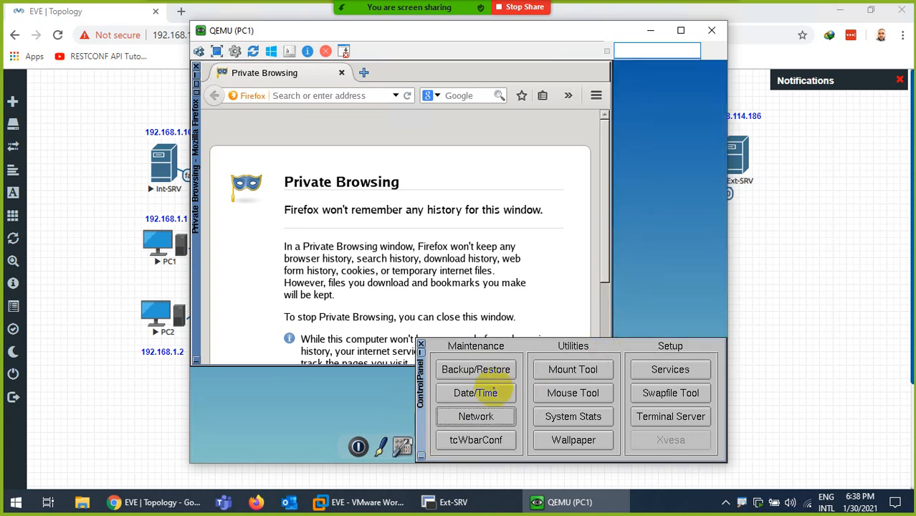
pyautogui.click(421, 346)
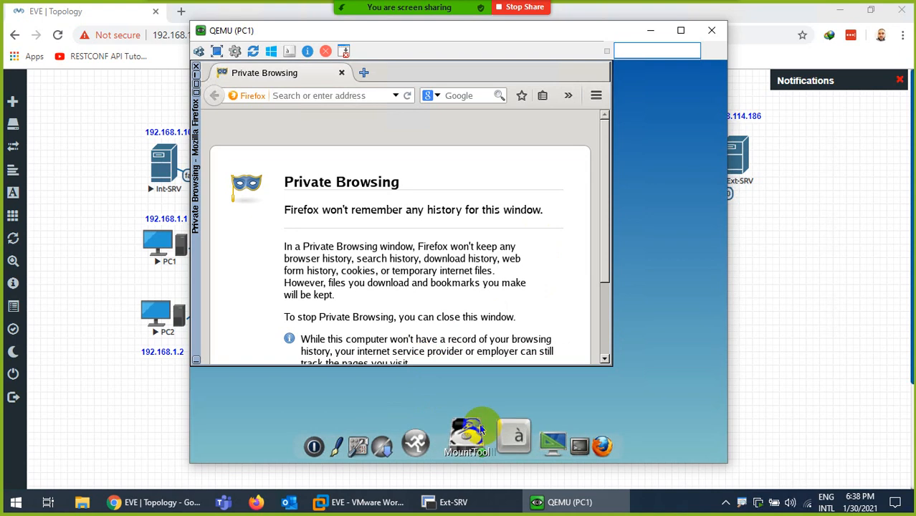
# - Verify PC1's address with ifconfig in Terminal and close the console
pyautogui.click(536, 447)
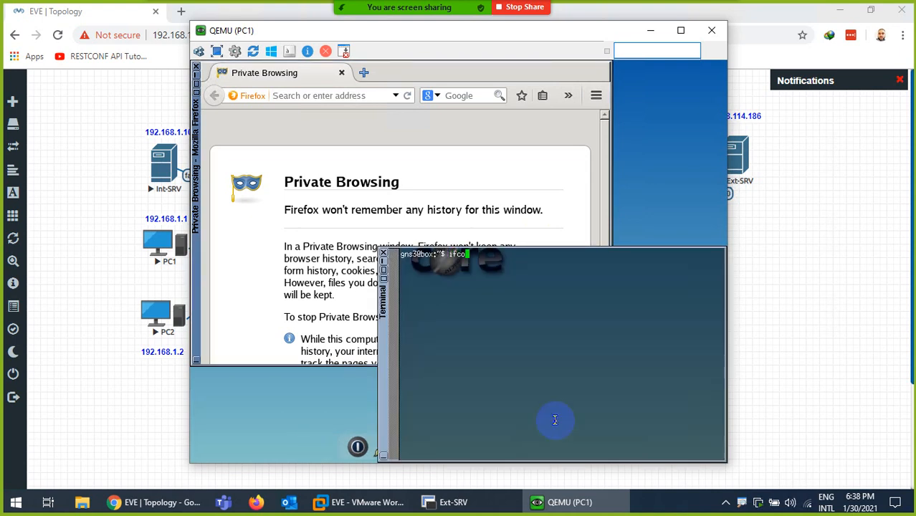
pyautogui.write('ifconfig')
pyautogui.press('Return')
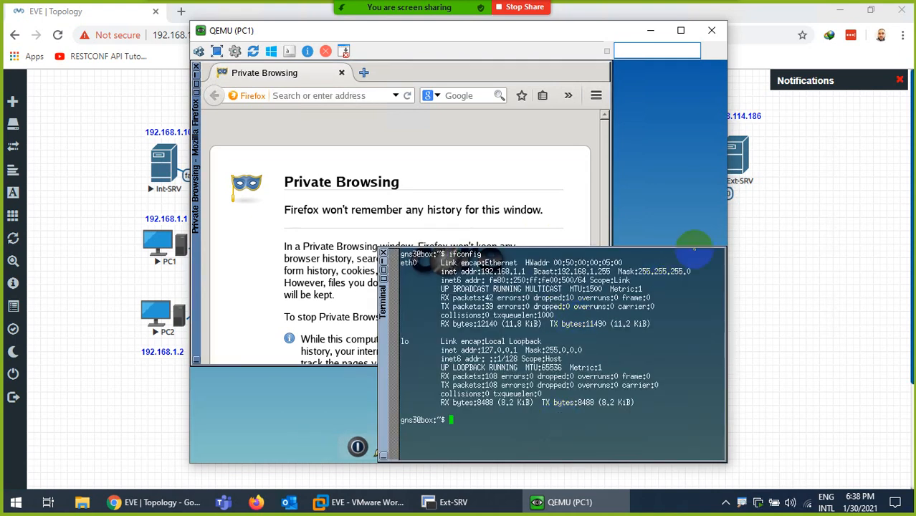
pyautogui.click(712, 30)
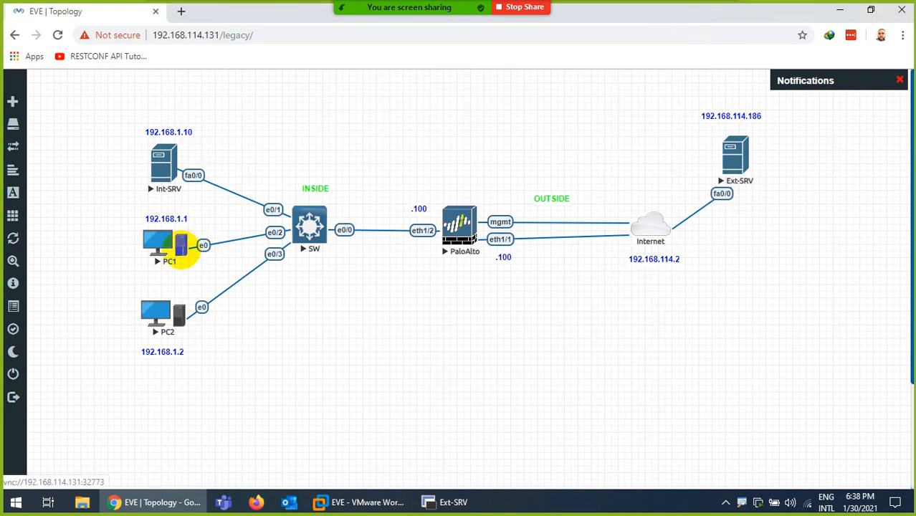
# - Open PC2's console and its Control Panel network settings
pyautogui.click(149, 310)
pyautogui.click(456, 98)
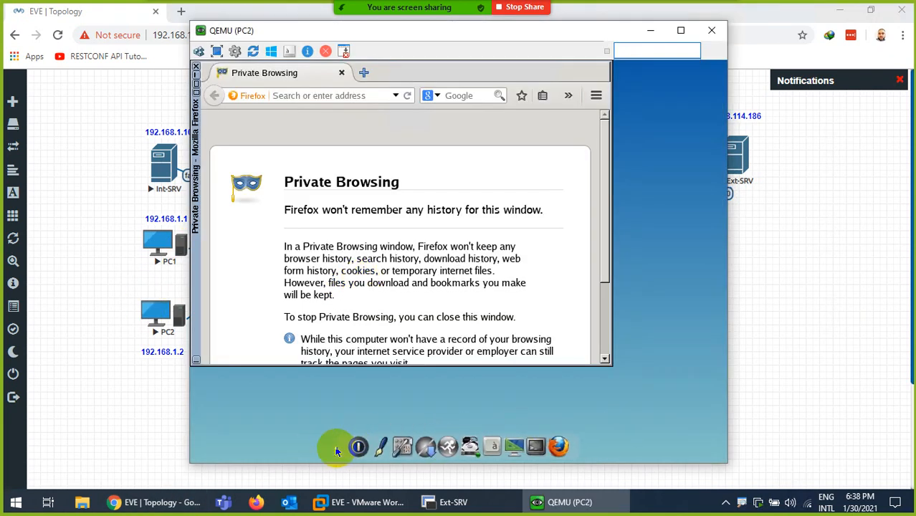
pyautogui.click(410, 443)
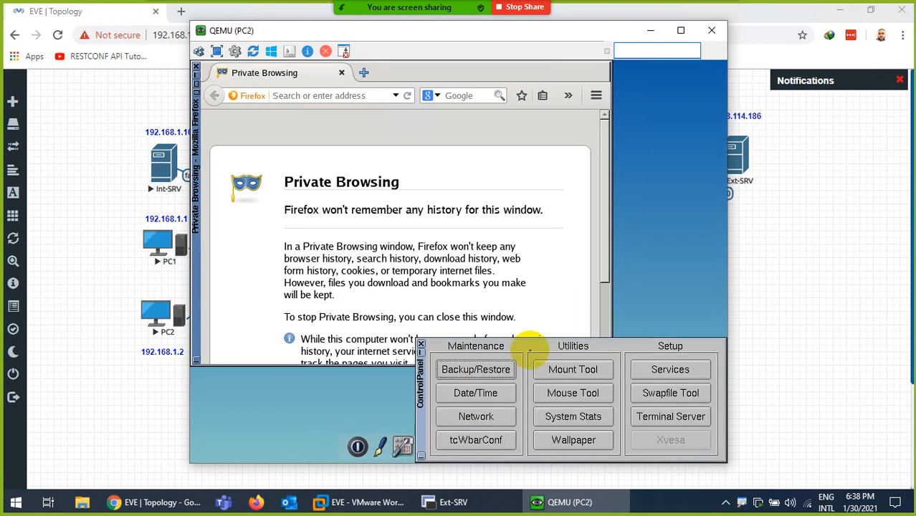
pyautogui.click(475, 415)
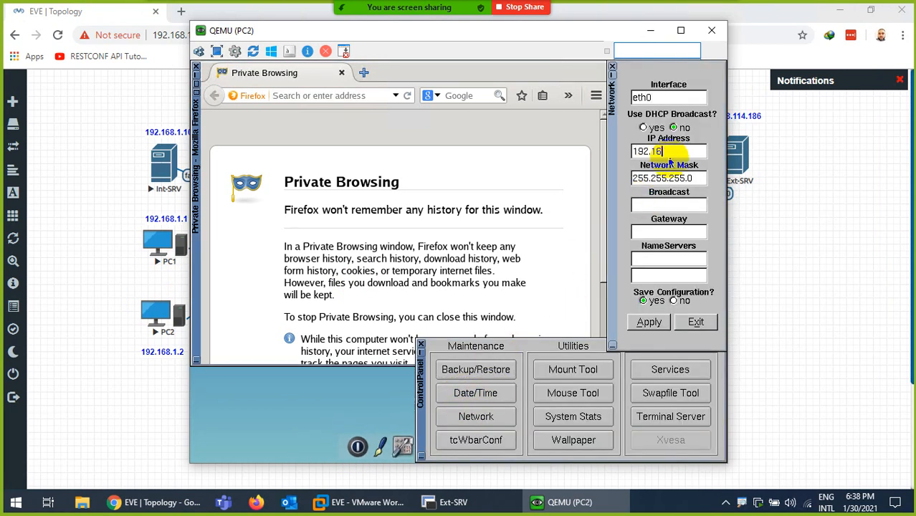
# - Set PC2 to 192.168.1.2/24 with gateway 192.168.1.100 and DNS 8.8.8.8, and apply
pyautogui.click(652, 205)
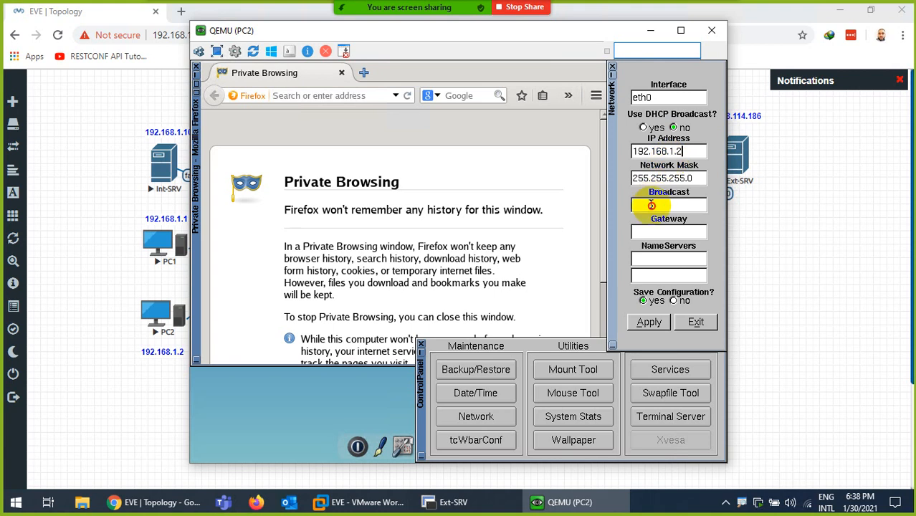
pyautogui.click(694, 233)
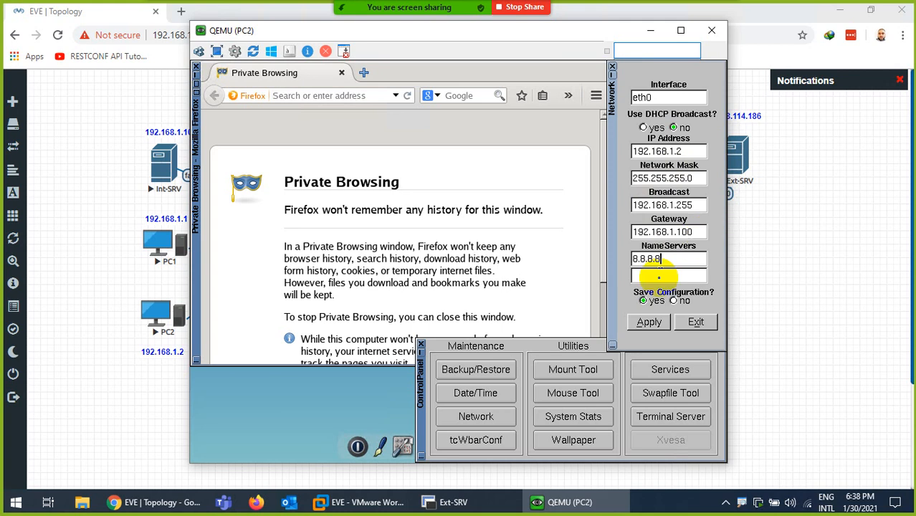
pyautogui.click(648, 323)
pyautogui.click(687, 324)
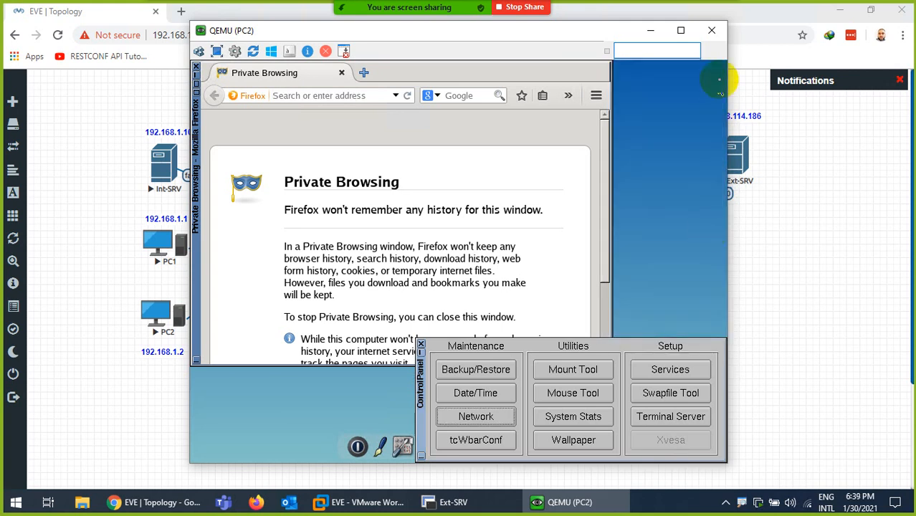
pyautogui.click(420, 347)
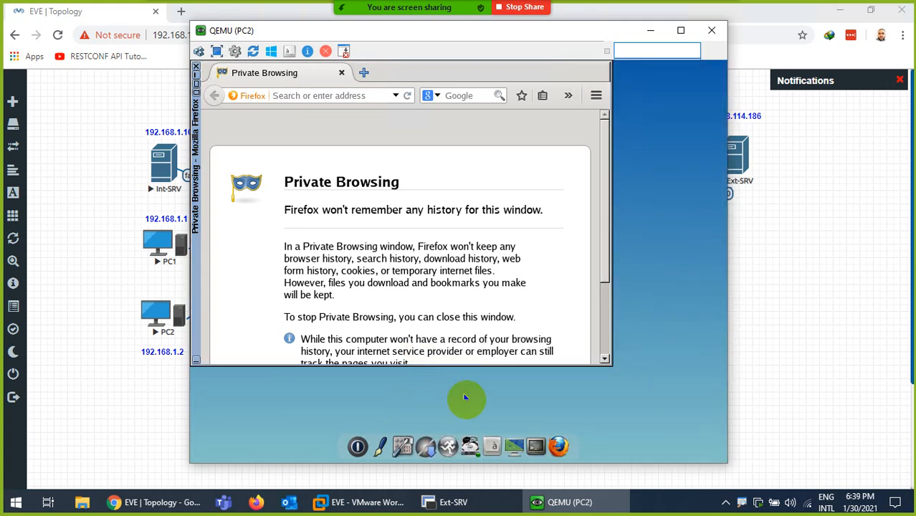
# - Verify PC2's address with ifconfig in Terminal and close the console
pyautogui.click(536, 432)
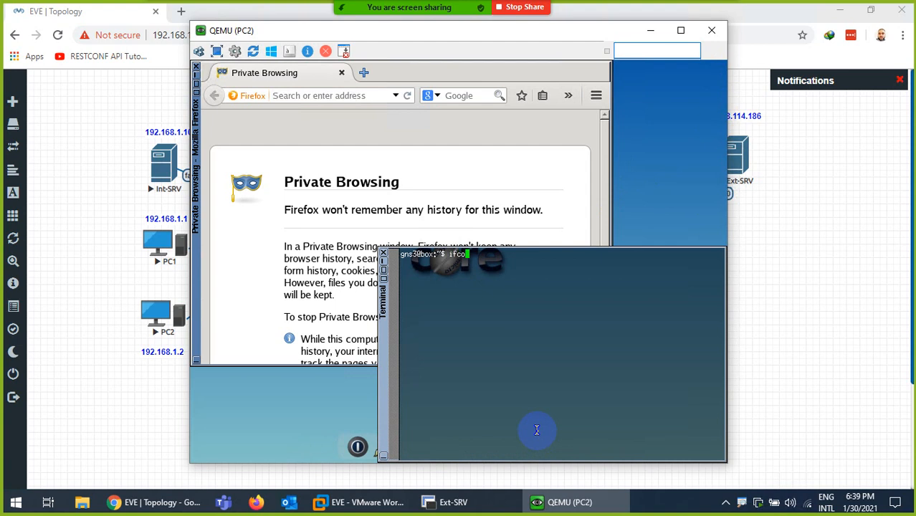
pyautogui.write('ifconfig')
pyautogui.press('Return')
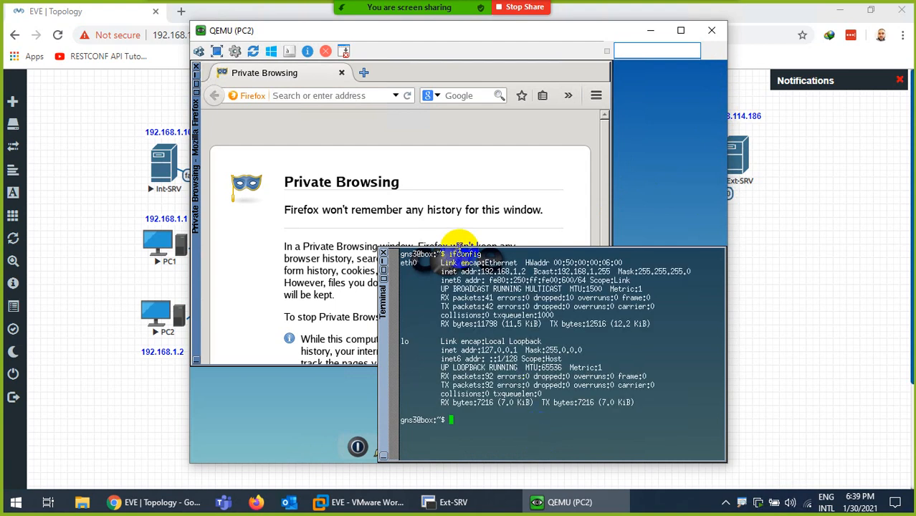
pyautogui.click(712, 30)
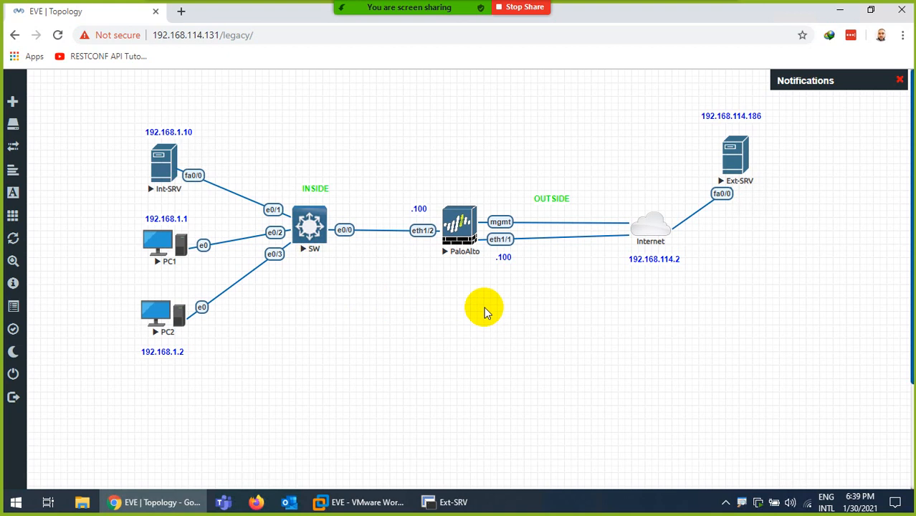
# - Open the PaloAlto firewall console to read its DHCP management address
pyautogui.click(470, 224)
pyautogui.click(482, 97)
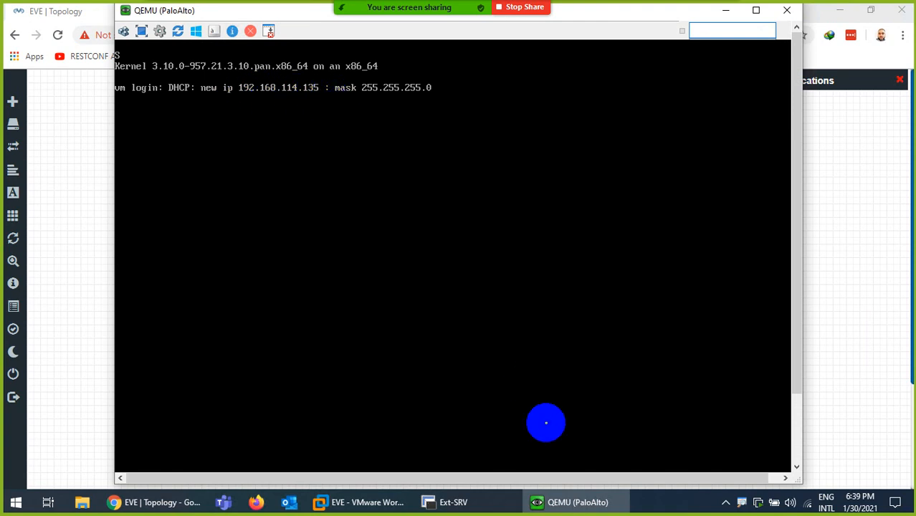
pyautogui.click(574, 502)
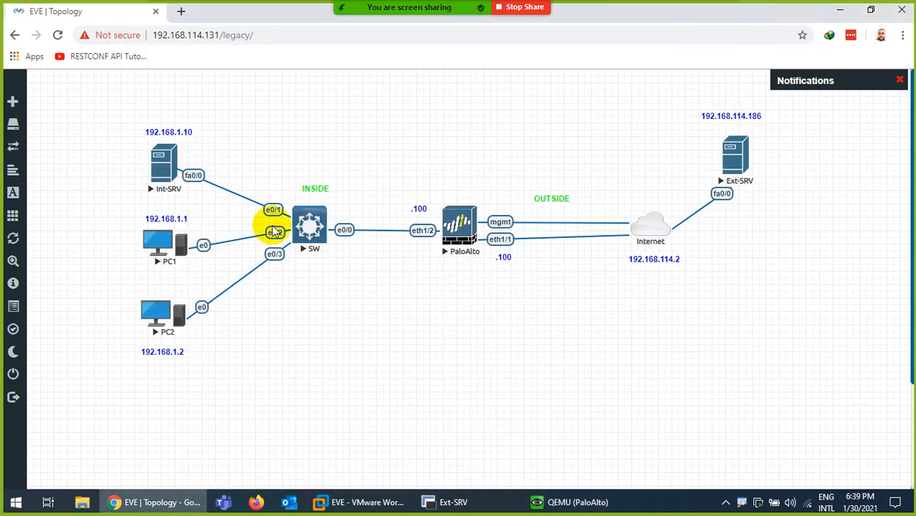
pyautogui.click(181, 11)
pyautogui.write('https')
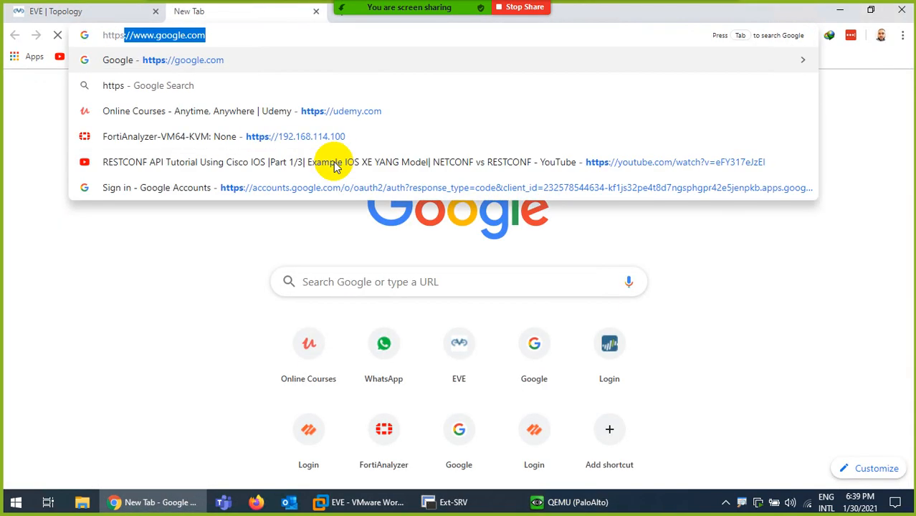
pyautogui.write('://192.168.')
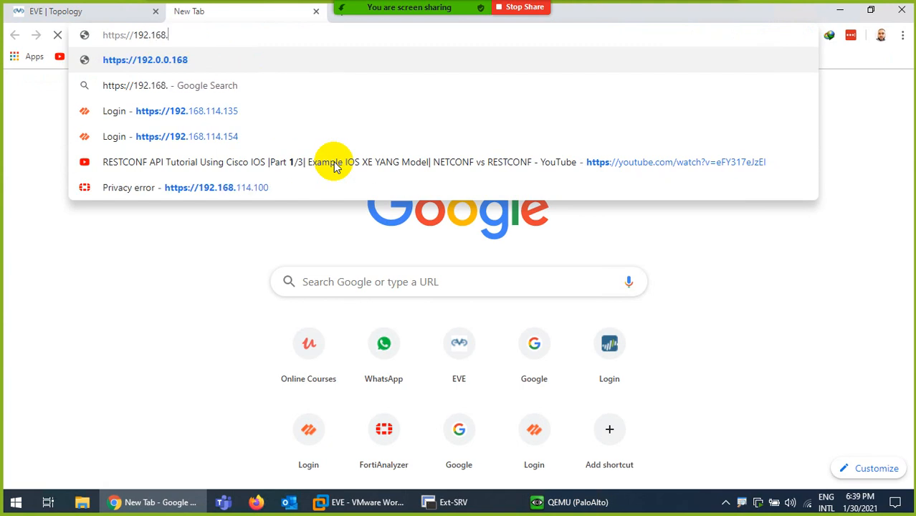
pyautogui.write('114.135')
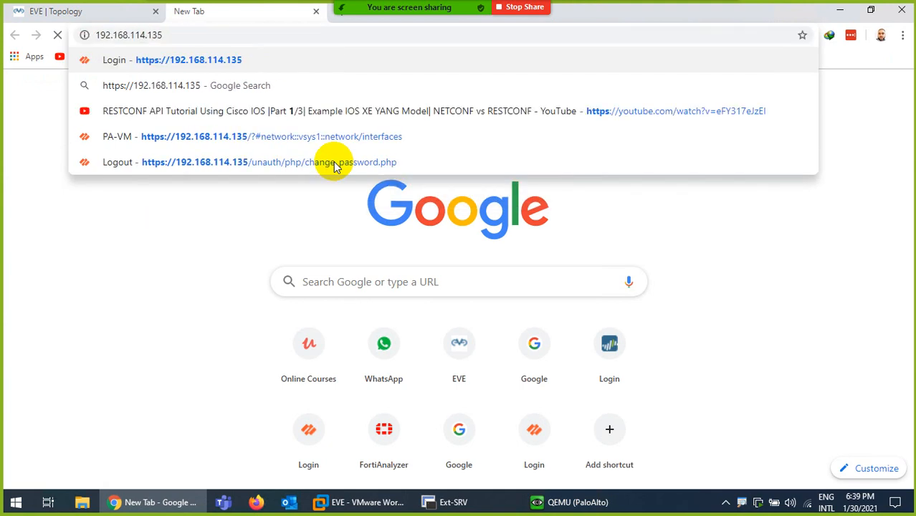
pyautogui.press('Return')
pyautogui.click(287, 395)
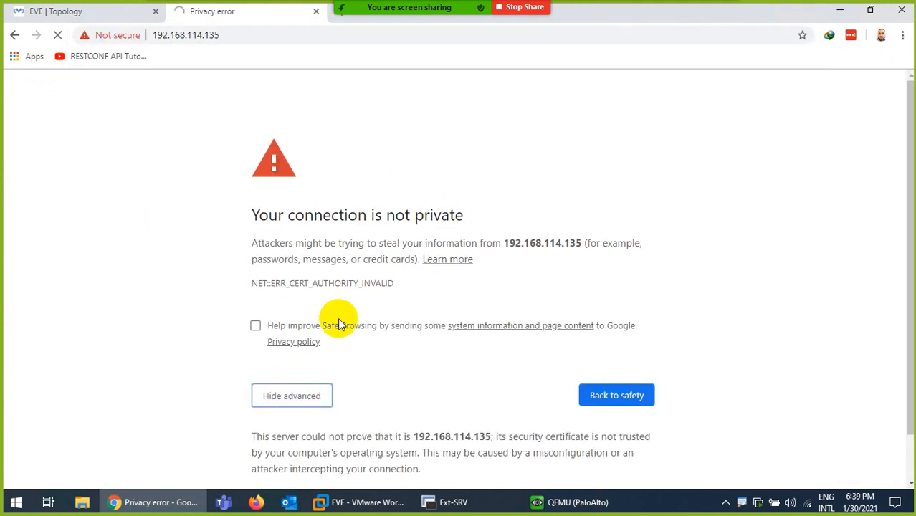
# - Close the firewall console and return to the firewall login page tab
pyautogui.click(554, 499)
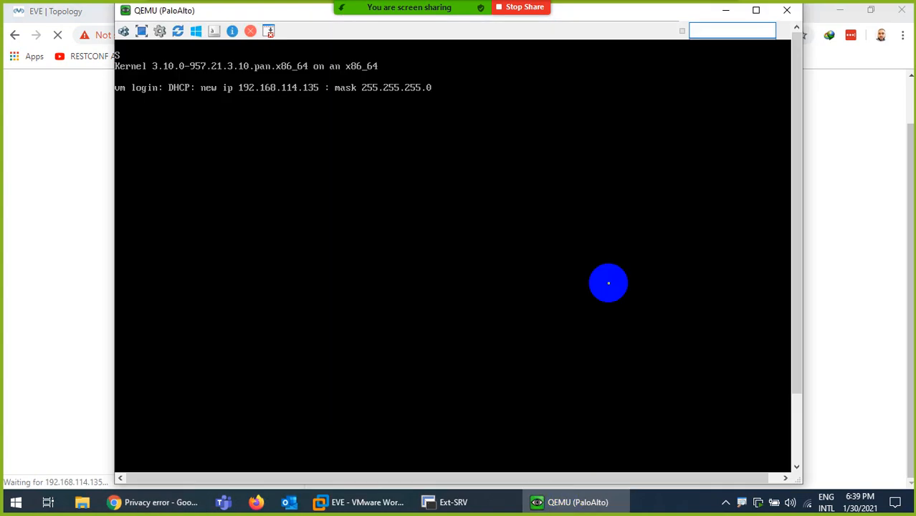
pyautogui.click(786, 9)
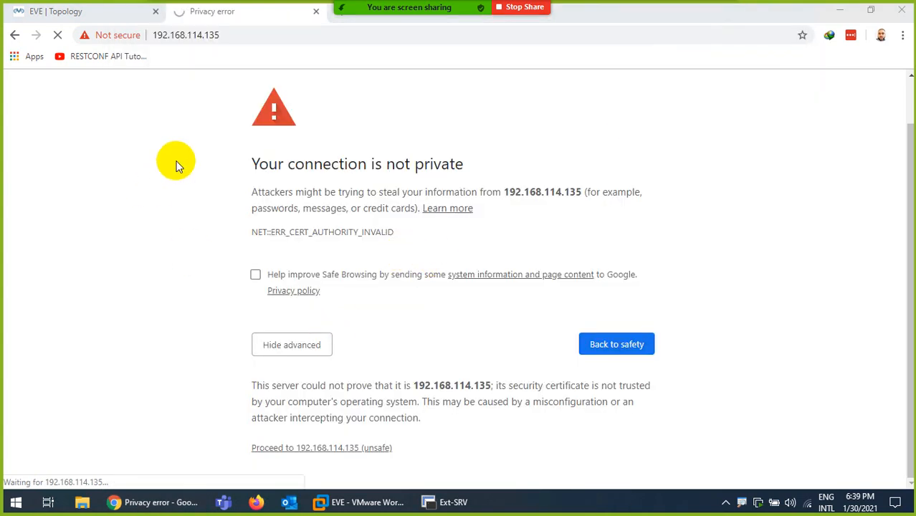
pyautogui.click(103, 9)
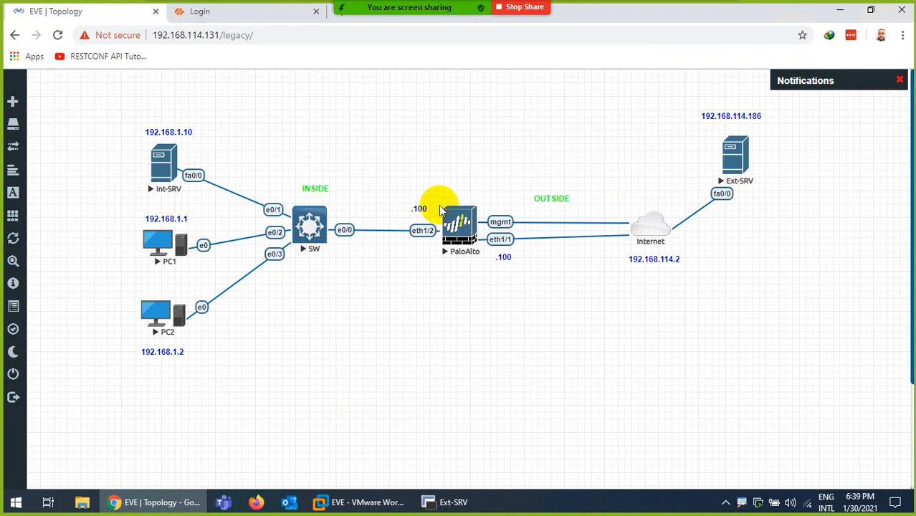
pyautogui.click(229, 13)
# - Log in to PAN-OS with the default admin username and password
pyautogui.click(382, 259)
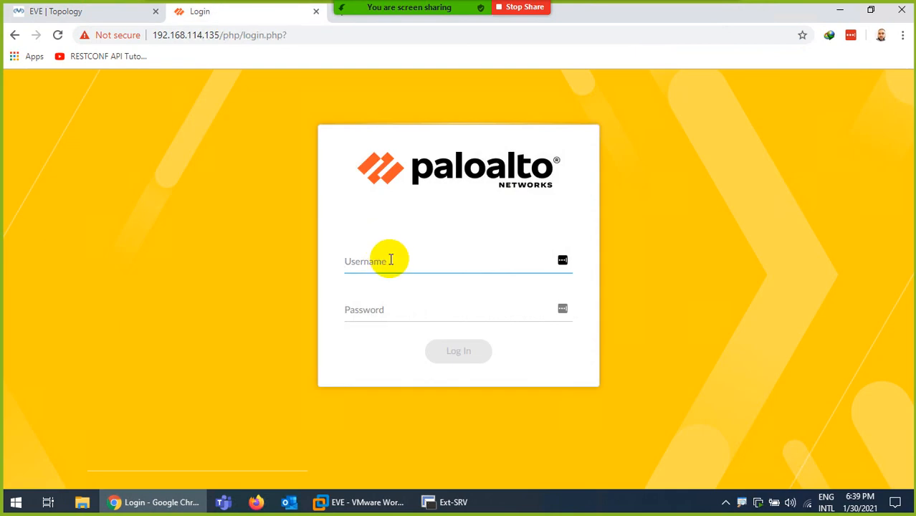
pyautogui.press('Tab')
pyautogui.write('admin')
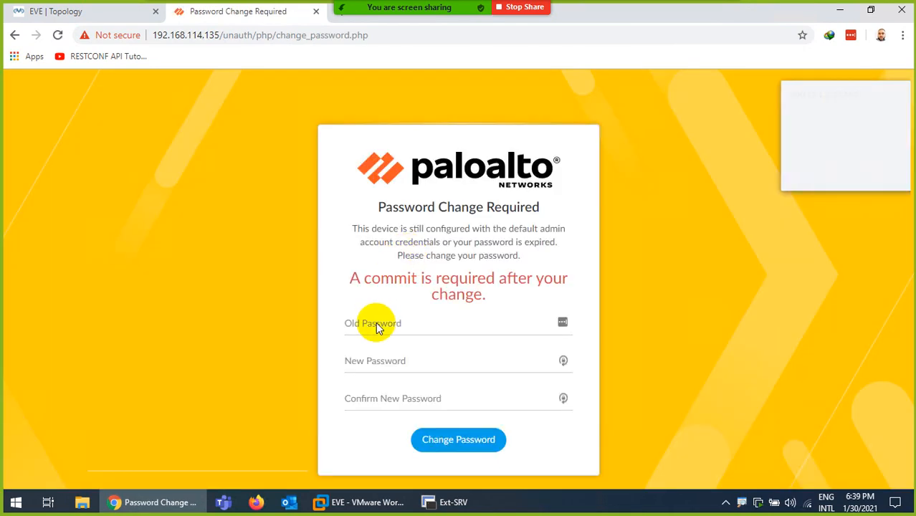
# - Fill in the old, new and confirmed administrator passwords to change the default password
pyautogui.click(360, 322)
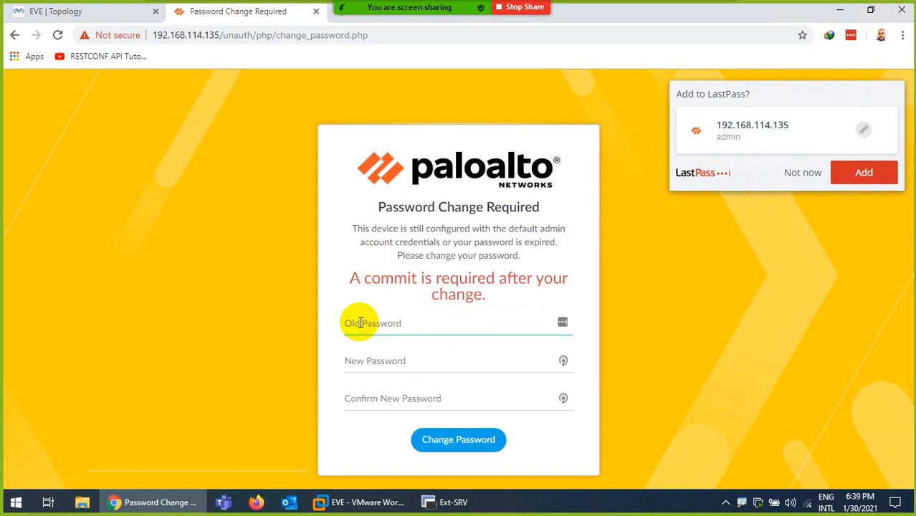
pyautogui.press('Tab')
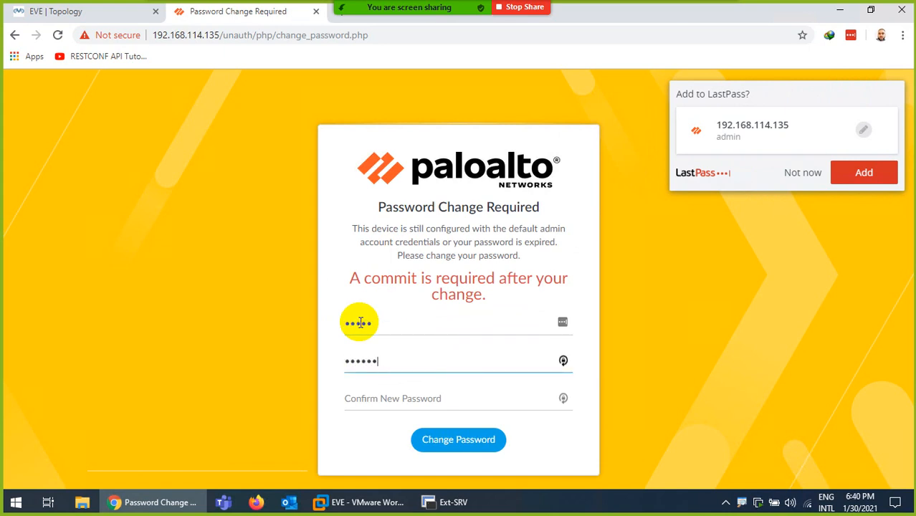
pyautogui.press('Tab')
pyautogui.write('P')
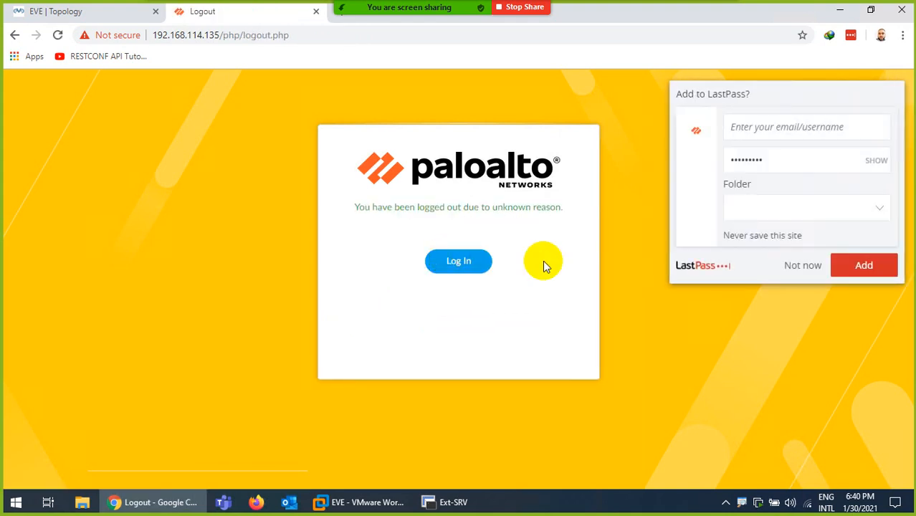
# - Log in again as admin with the new password
pyautogui.click(452, 269)
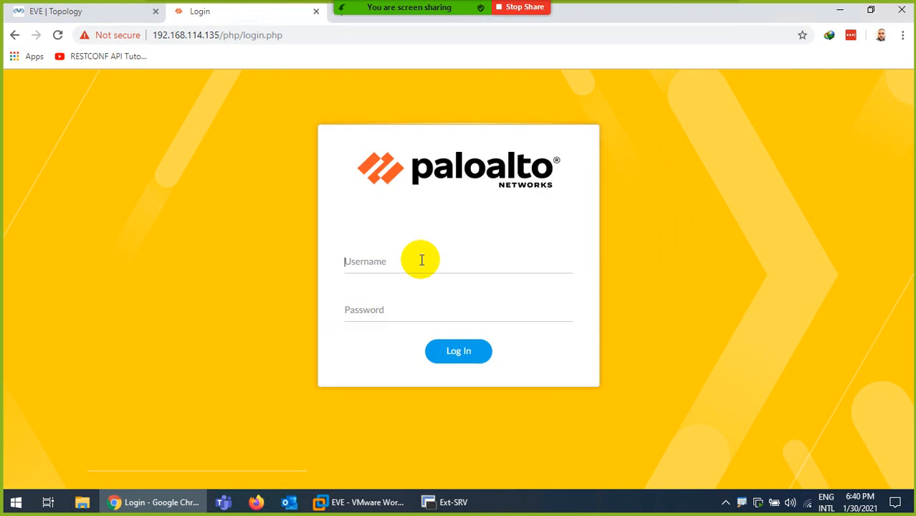
pyautogui.write('admin')
pyautogui.press('Tab')
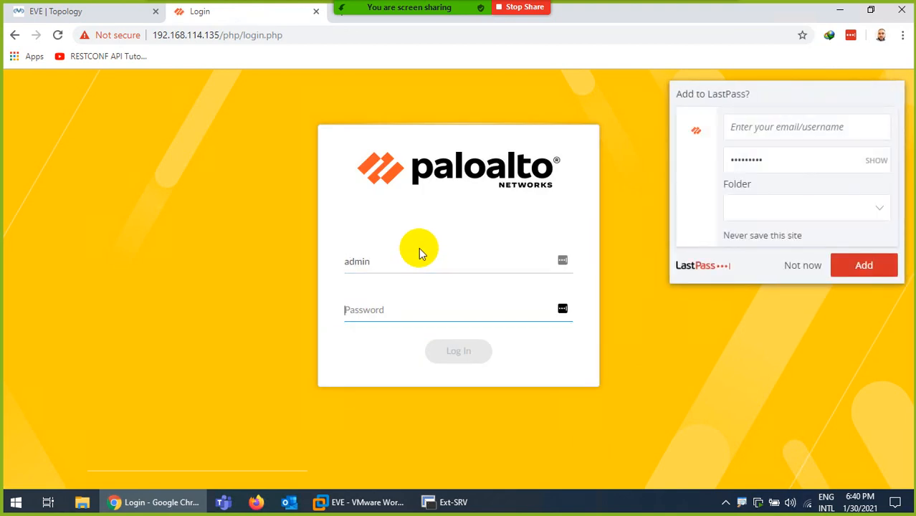
pyautogui.write('ad')
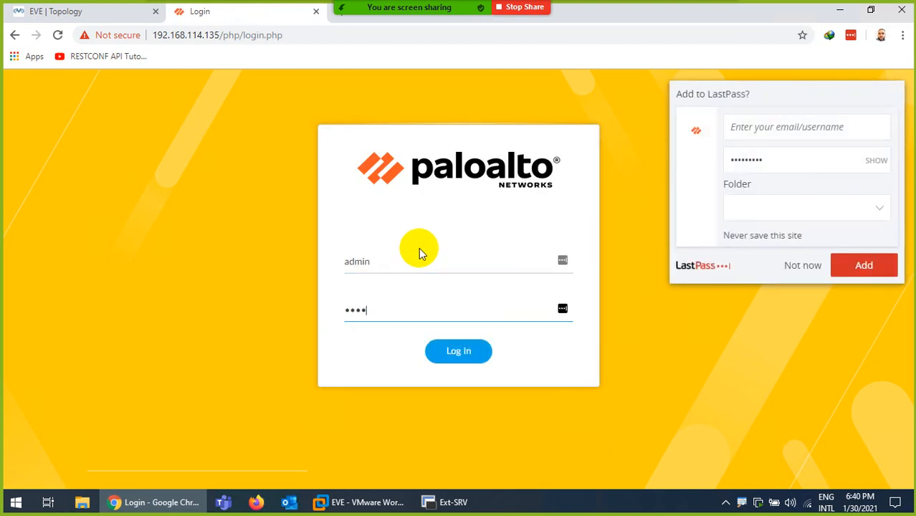
pyautogui.press('Return')
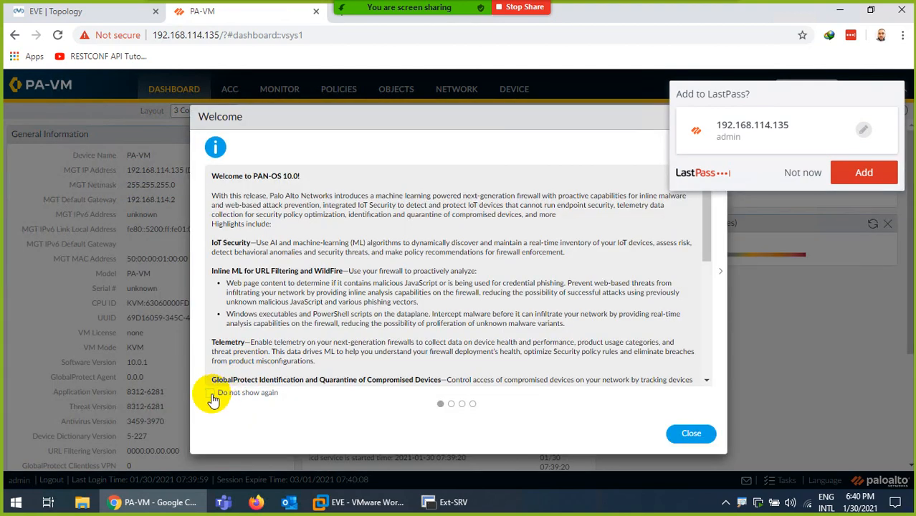
# - Dismiss the welcome message, telemetry reminder and browser password-save prompt
pyautogui.click(211, 394)
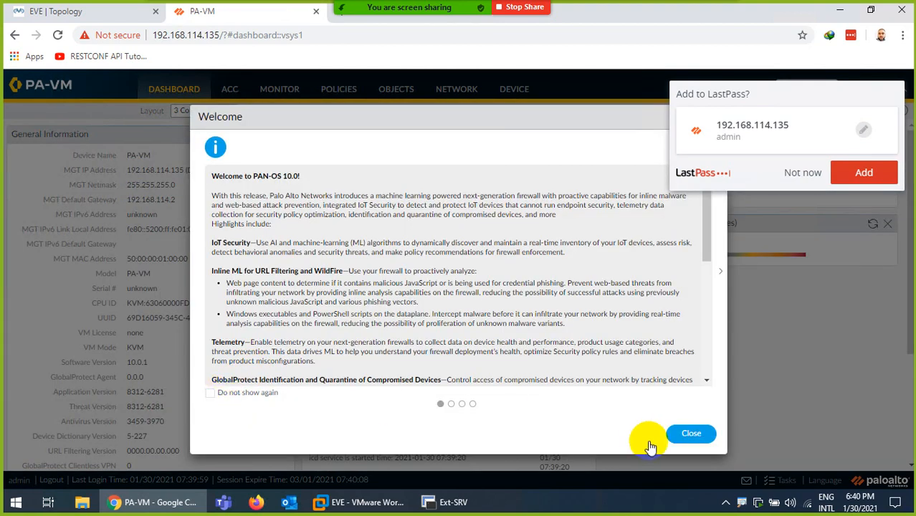
pyautogui.click(688, 433)
pyautogui.click(578, 343)
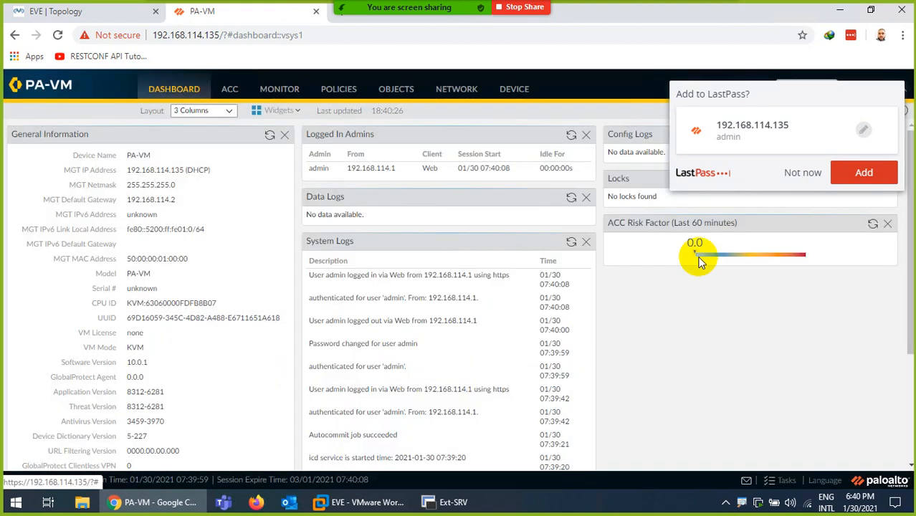
pyautogui.click(803, 174)
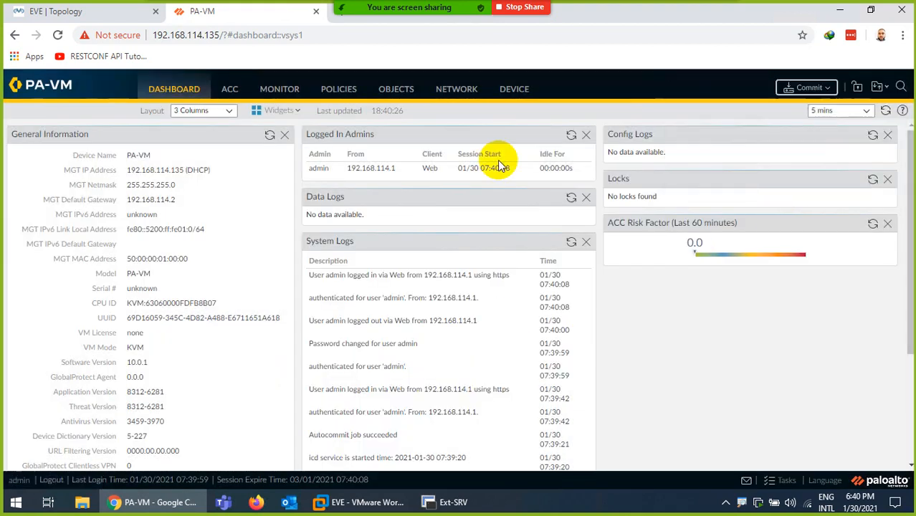
# - Under Network > Zones, create the Layer3 security zone Inside
pyautogui.click(459, 89)
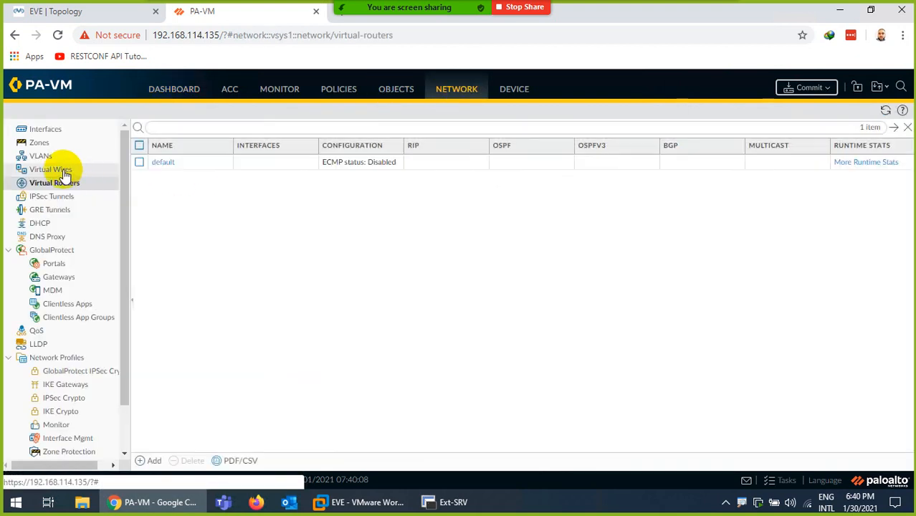
pyautogui.click(38, 142)
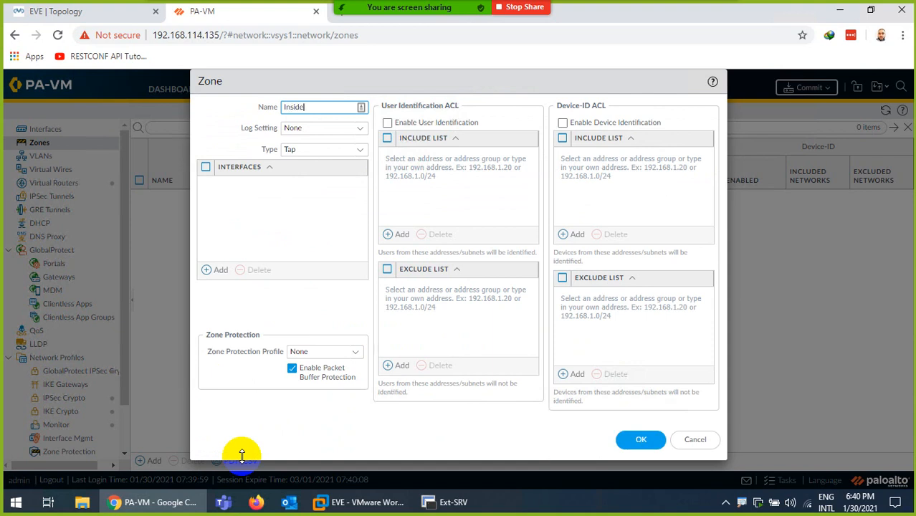
pyautogui.click(359, 151)
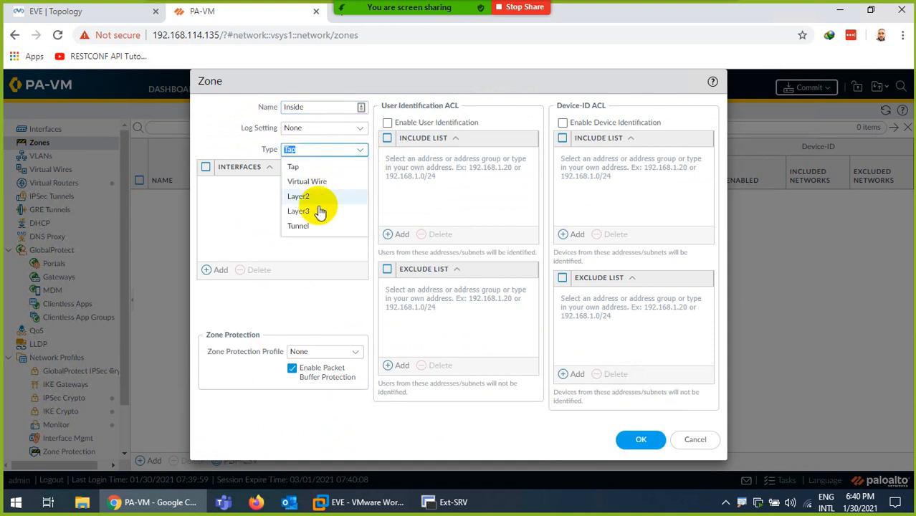
pyautogui.click(320, 212)
pyautogui.click(640, 439)
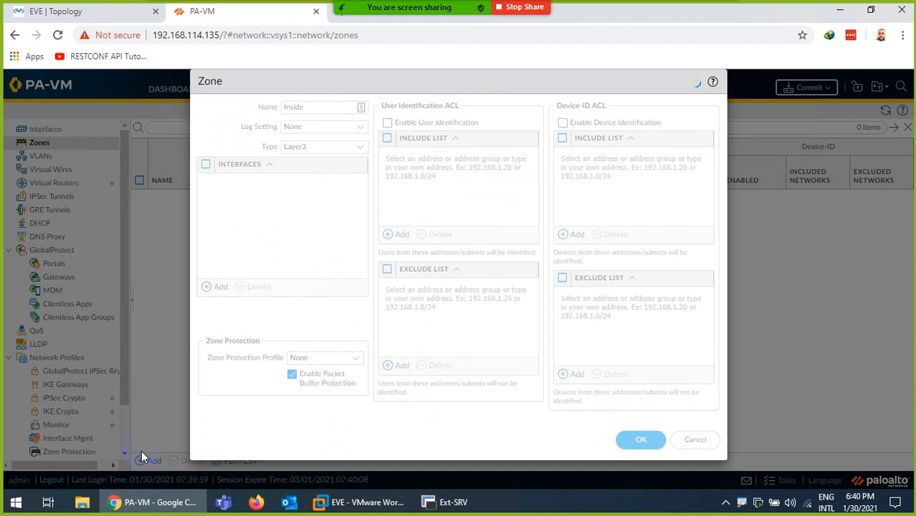
# - Add a second Layer3 security zone named Outside
pyautogui.click(152, 460)
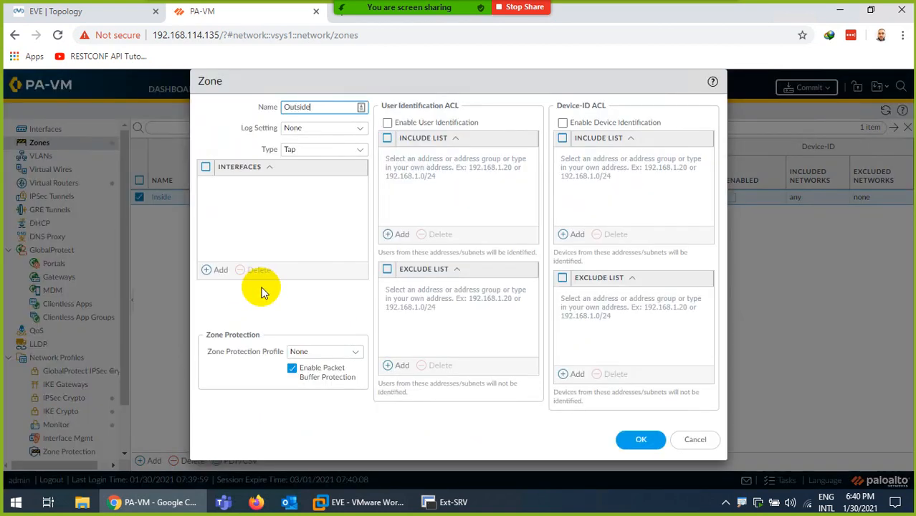
pyautogui.click(358, 152)
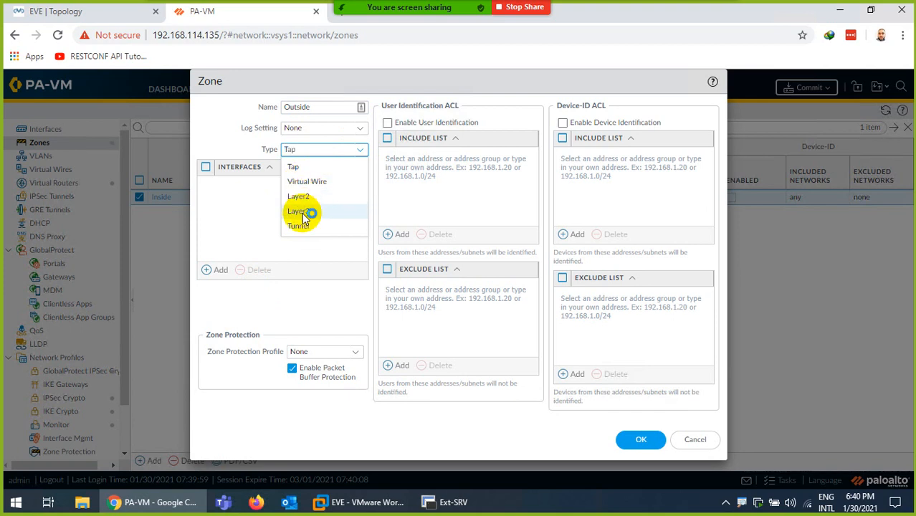
pyautogui.click(301, 213)
pyautogui.click(638, 438)
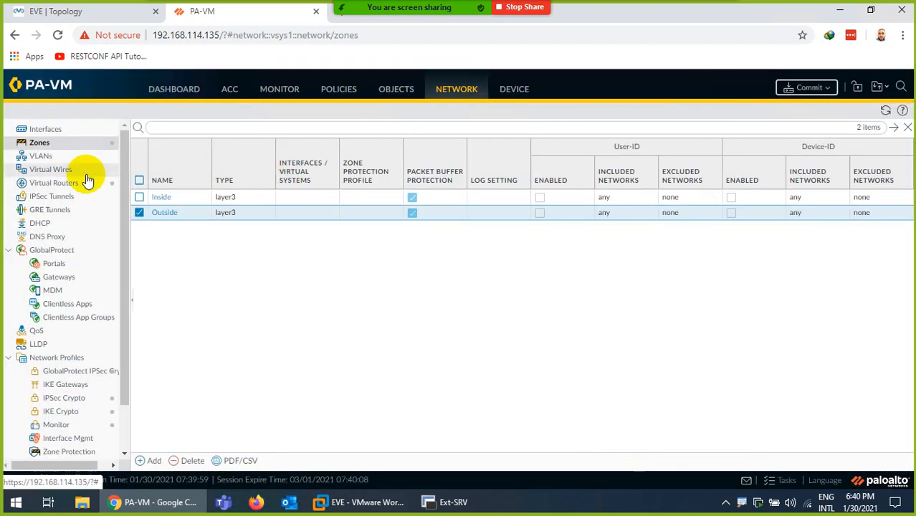
# - Make ethernet1/1 a commented Layer3 interface on the default virtual router in the Outside zone
pyautogui.click(45, 129)
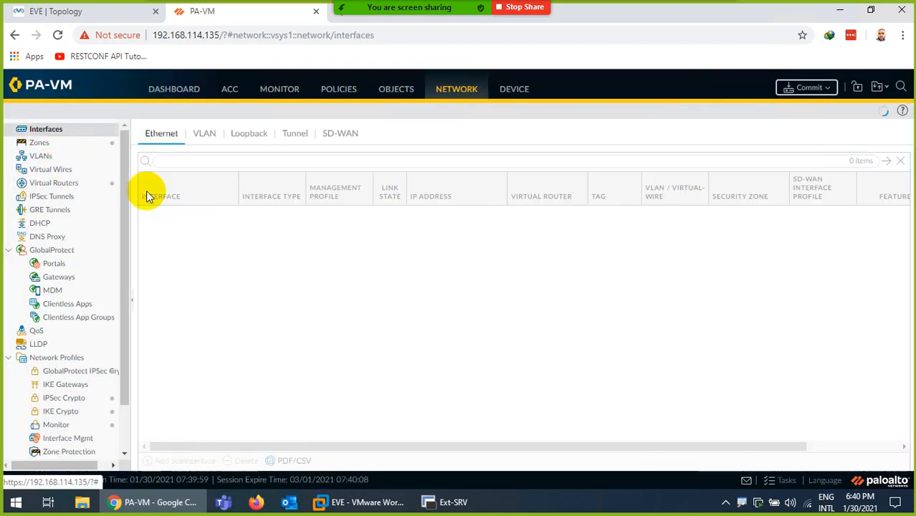
pyautogui.click(170, 214)
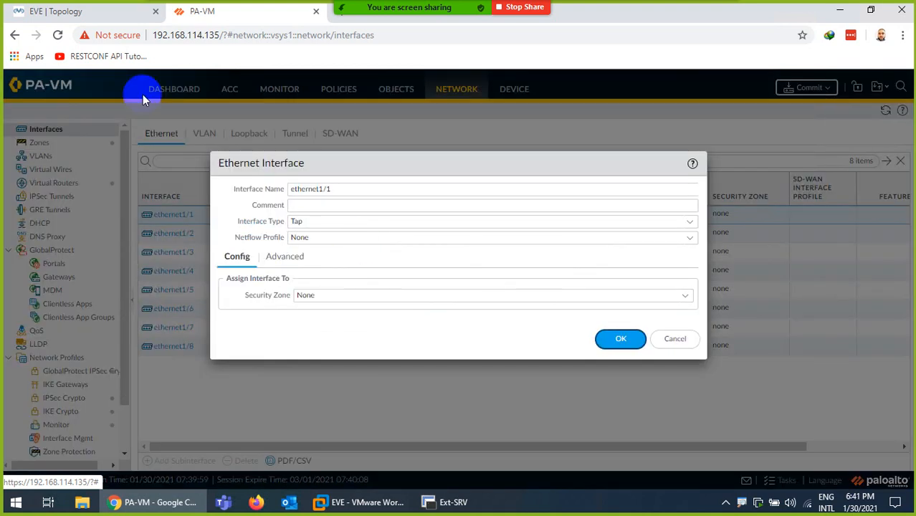
pyautogui.click(90, 10)
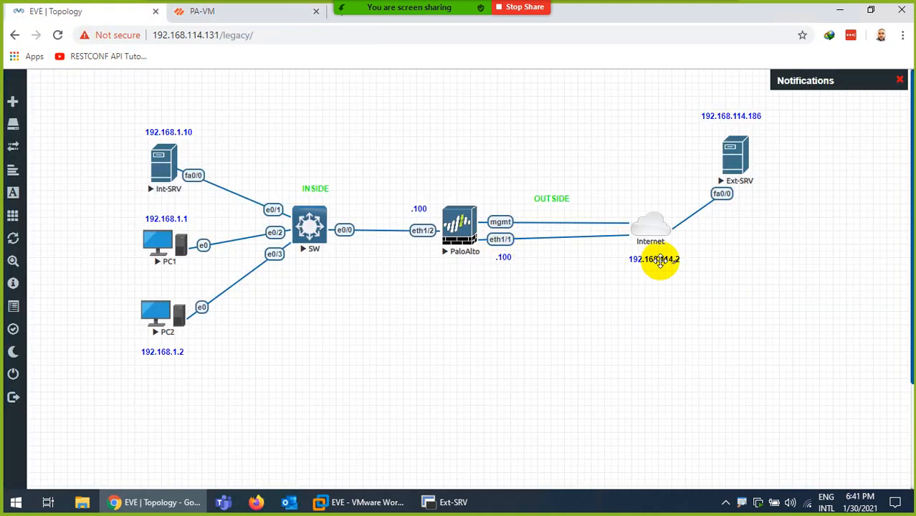
pyautogui.click(205, 12)
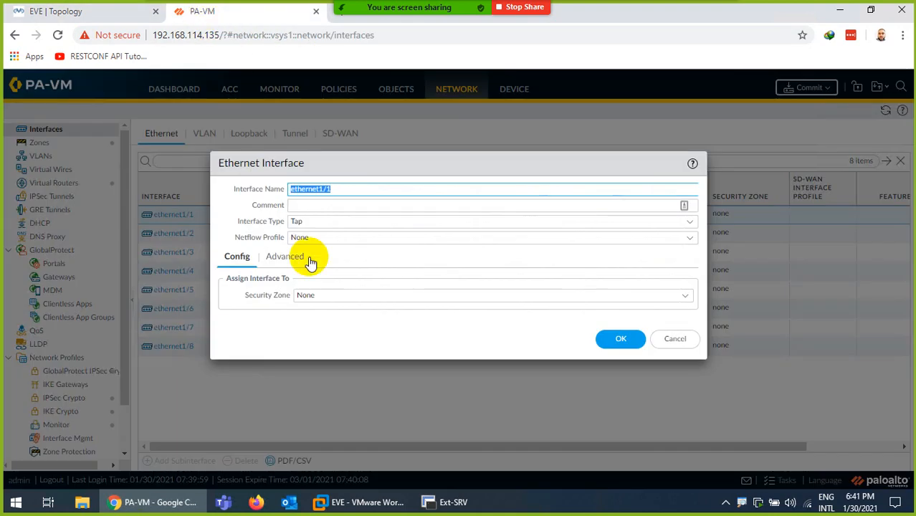
pyautogui.click(688, 221)
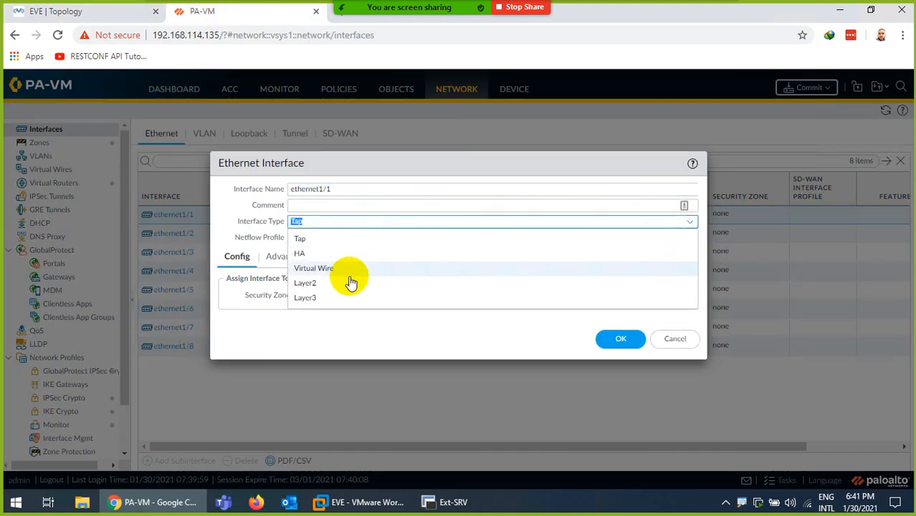
pyautogui.click(317, 300)
pyautogui.click(321, 205)
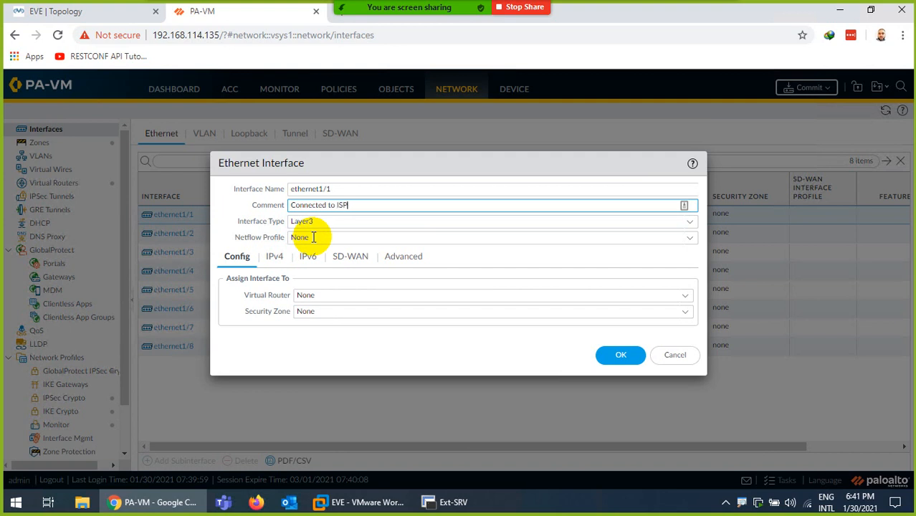
pyautogui.click(686, 296)
pyautogui.click(321, 328)
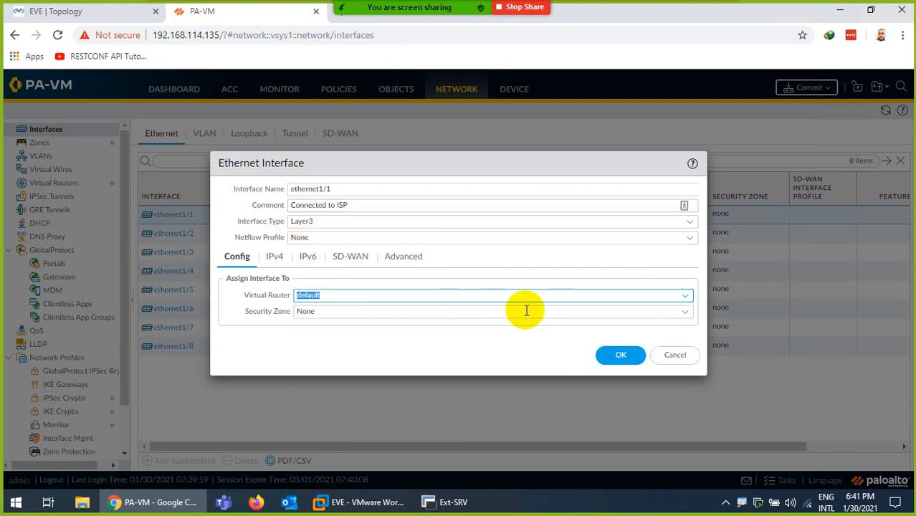
pyautogui.click(682, 311)
pyautogui.click(311, 358)
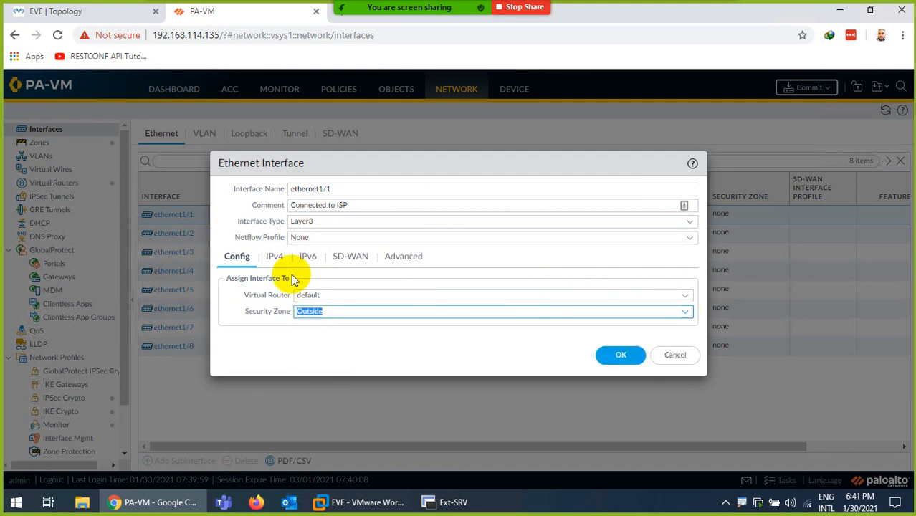
# - Give ethernet1/1 192.168.114.100/24 and a new PING management profile allowing ping, then save
pyautogui.click(275, 256)
pyautogui.click(237, 400)
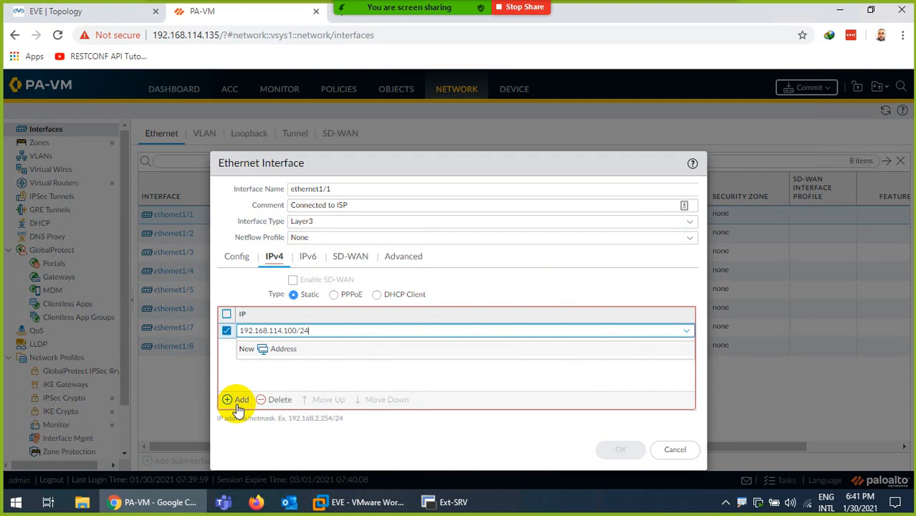
pyautogui.click(234, 377)
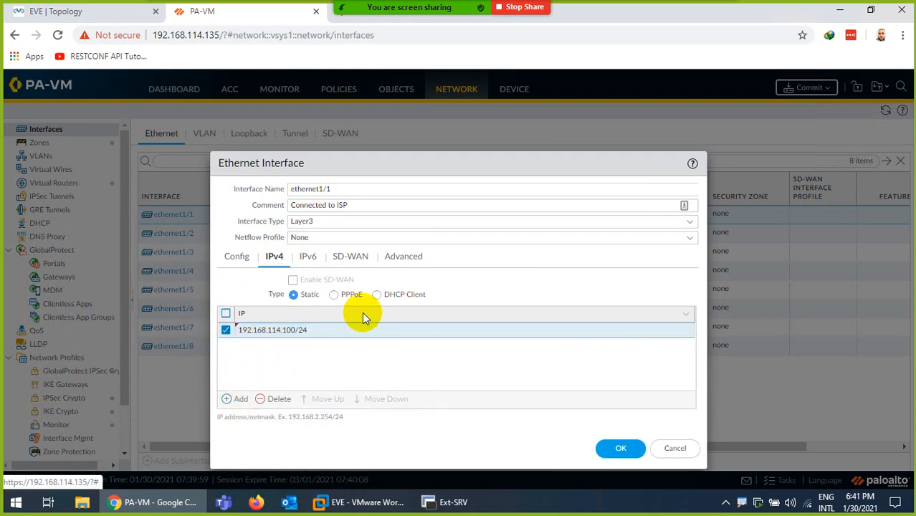
pyautogui.click(404, 260)
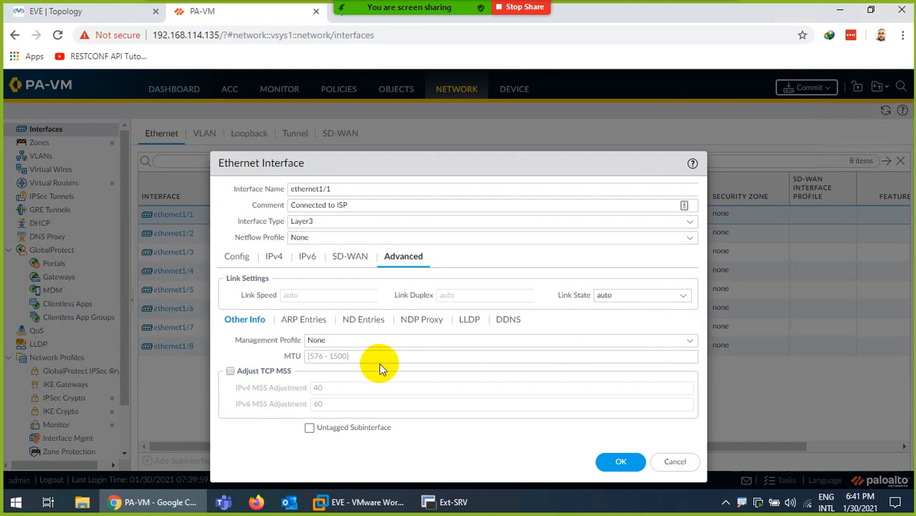
pyautogui.click(691, 343)
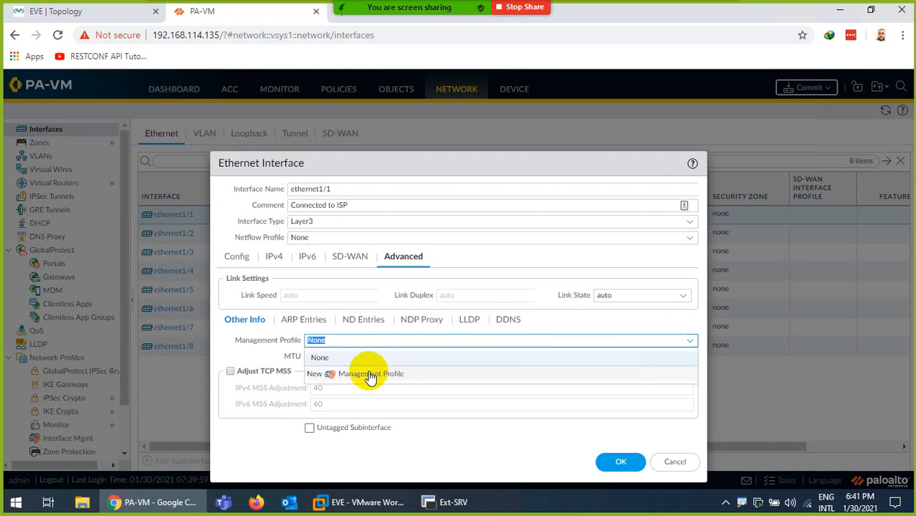
pyautogui.click(367, 373)
pyautogui.write('PING')
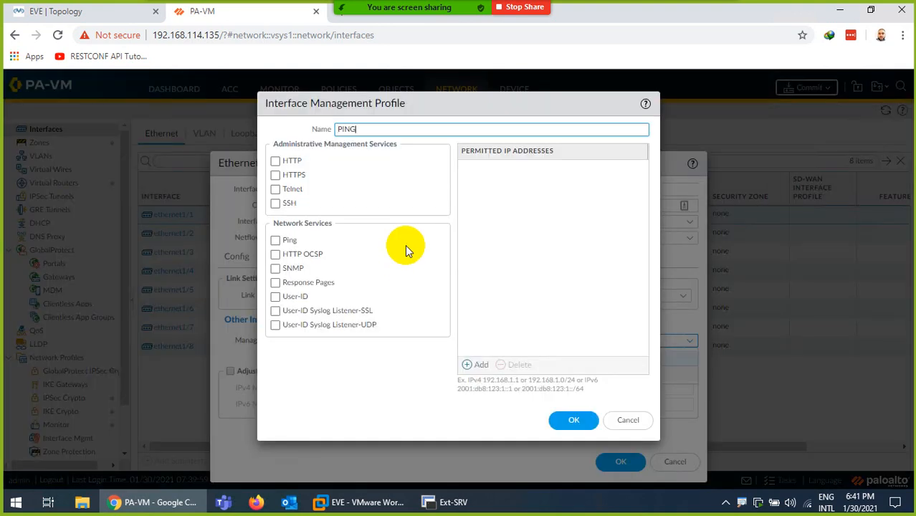
pyautogui.click(275, 240)
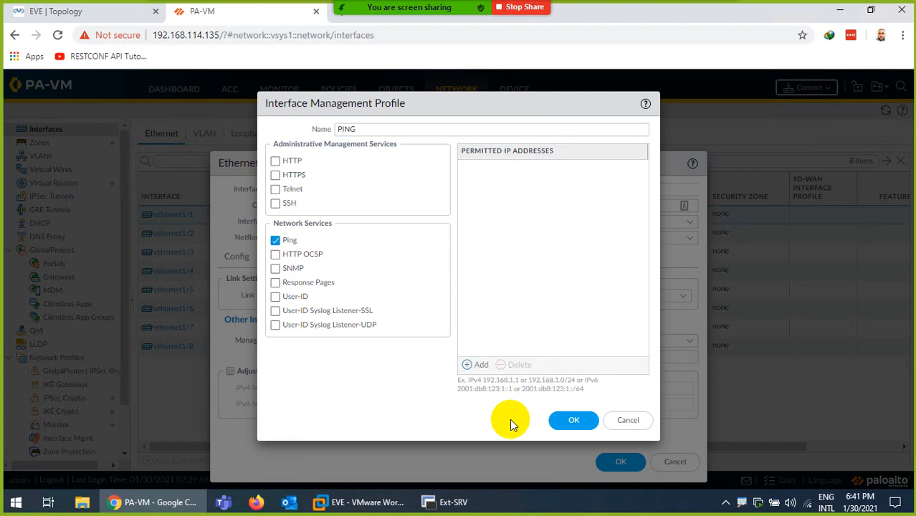
pyautogui.click(573, 420)
pyautogui.click(621, 462)
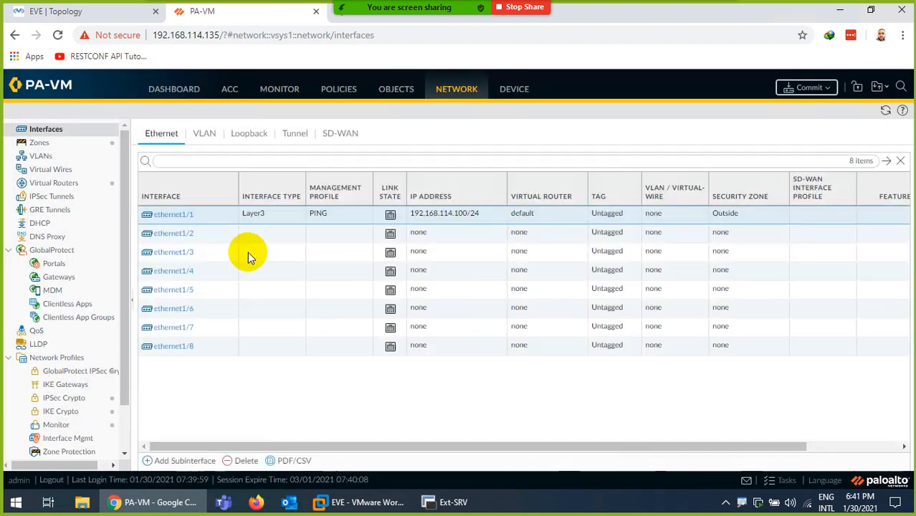
# - Make ethernet1/2 a Layer3 interface on the default virtual router in the Inside zone
pyautogui.click(172, 234)
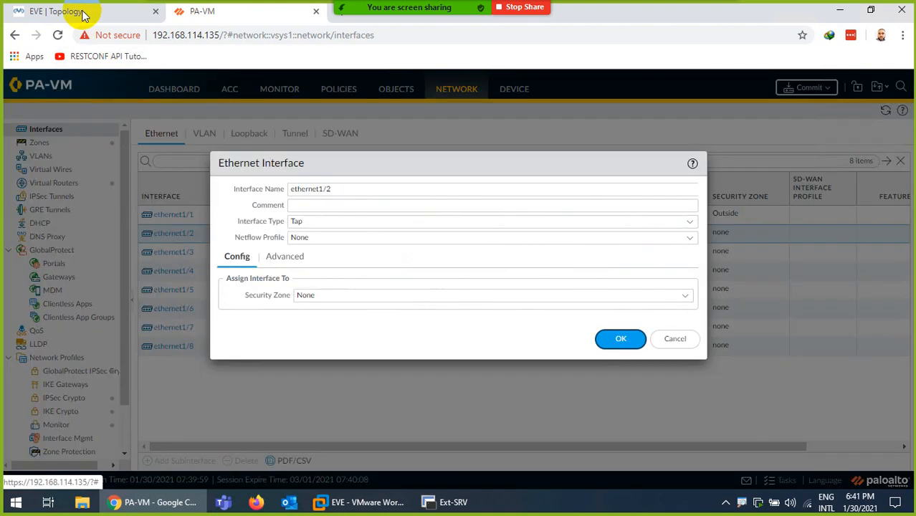
pyautogui.click(56, 11)
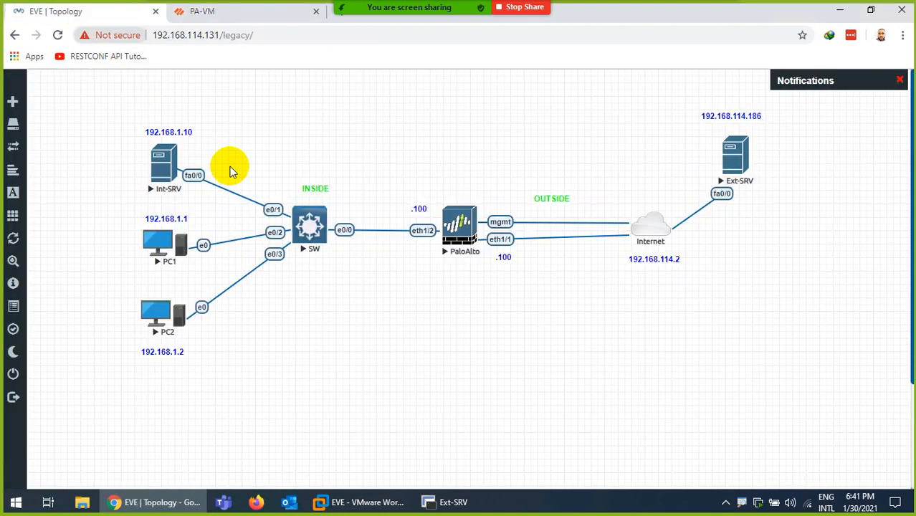
pyautogui.click(204, 11)
pyautogui.click(671, 223)
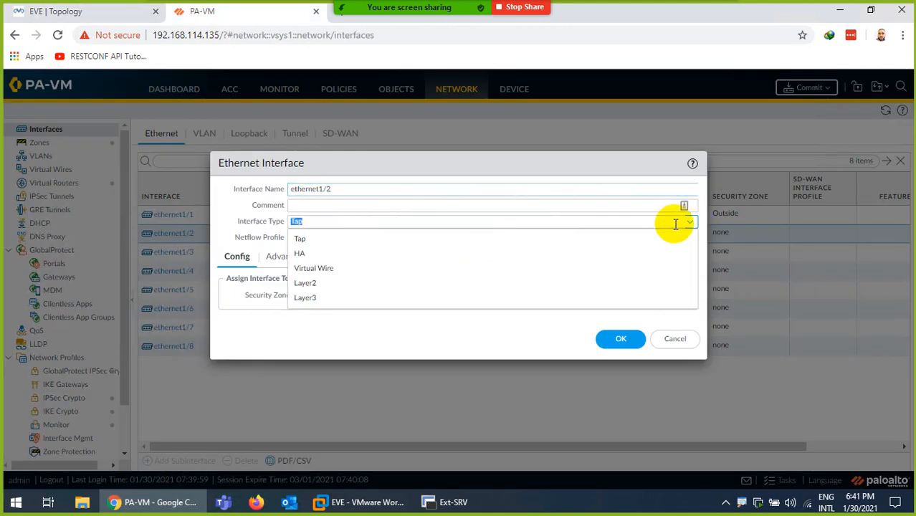
pyautogui.click(308, 299)
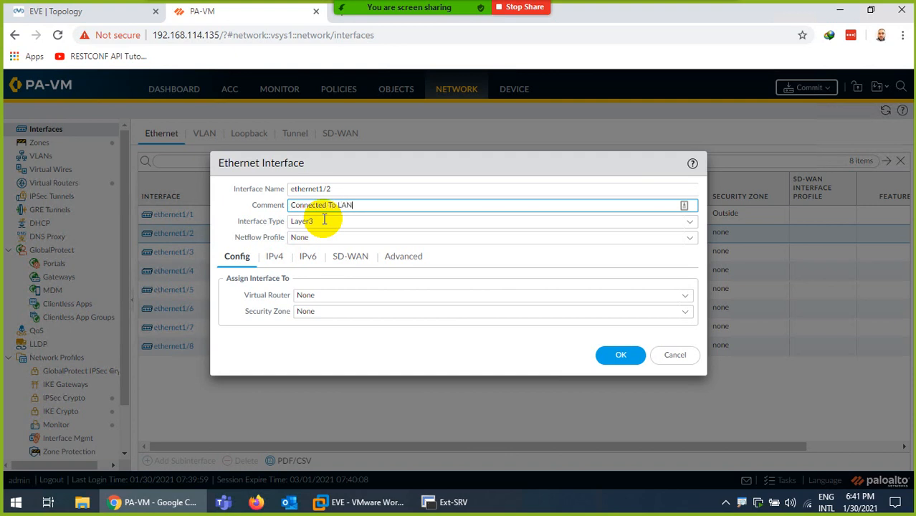
pyautogui.click(685, 296)
pyautogui.click(333, 330)
pyautogui.click(656, 312)
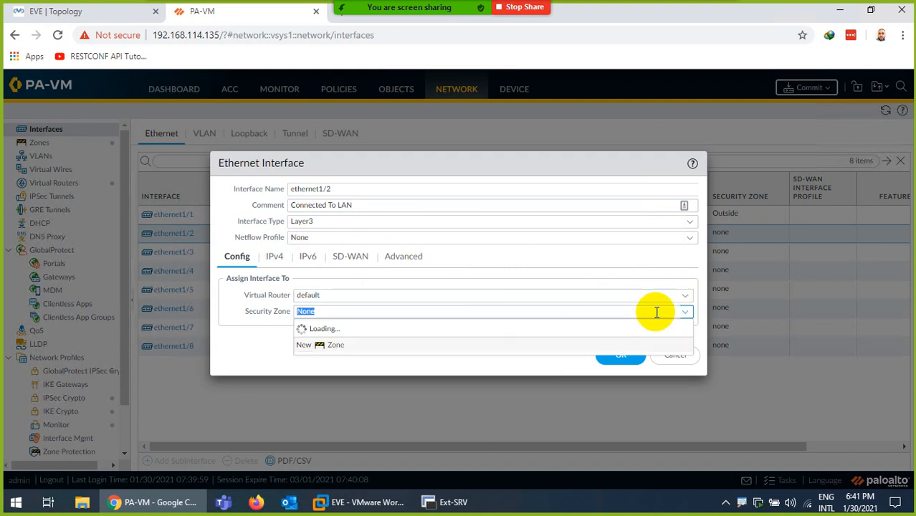
pyautogui.click(310, 348)
# - Assign ethernet1/2 the address 192.168.1.100/24 and the PING management profile, then save
pyautogui.click(272, 257)
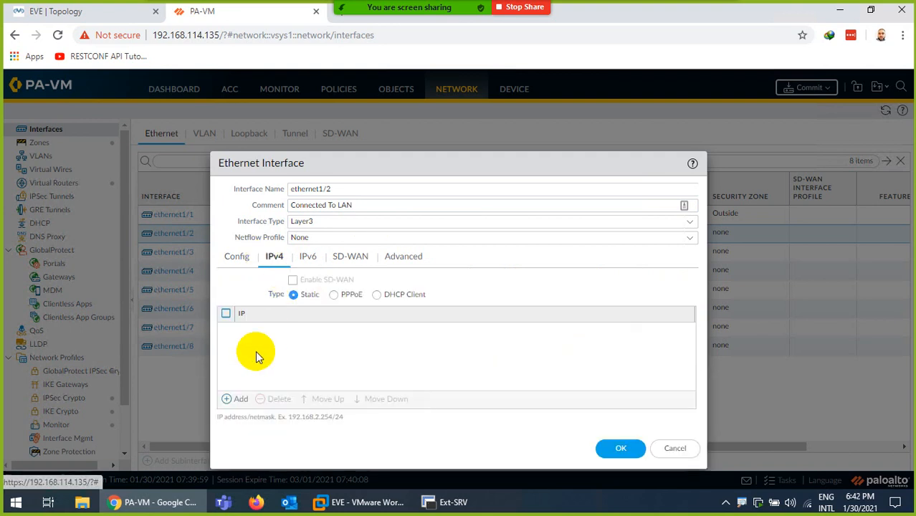
pyautogui.click(240, 401)
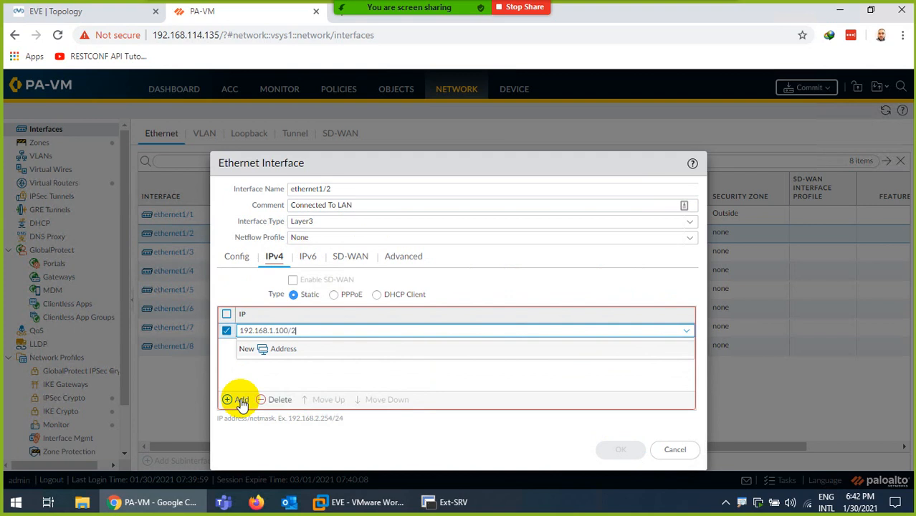
pyautogui.click(255, 365)
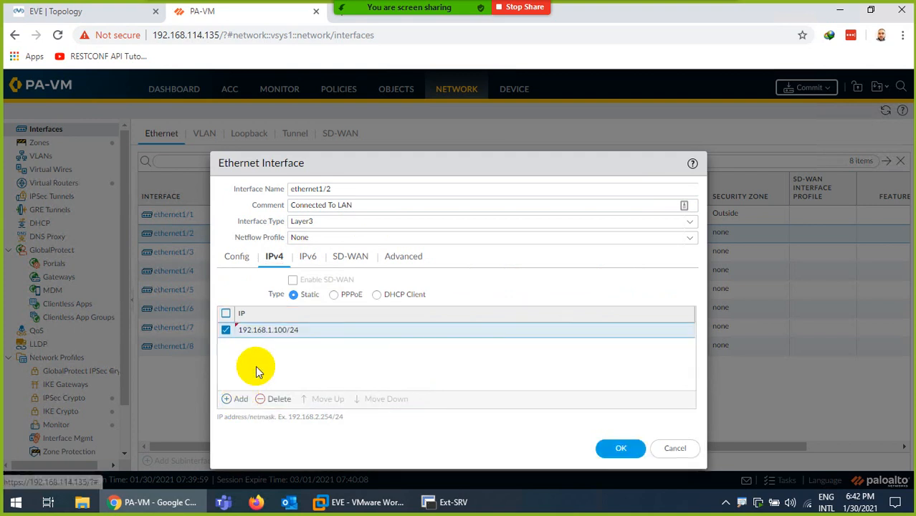
pyautogui.click(394, 269)
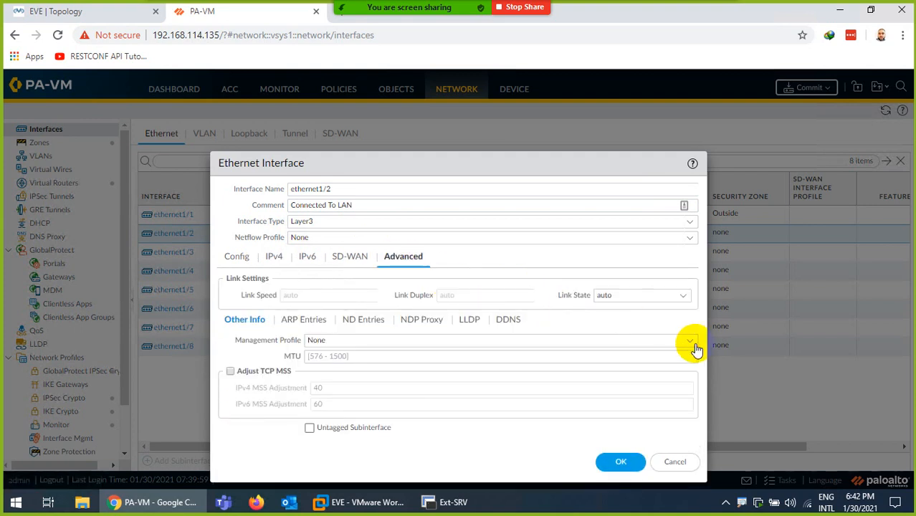
pyautogui.click(642, 343)
pyautogui.click(324, 373)
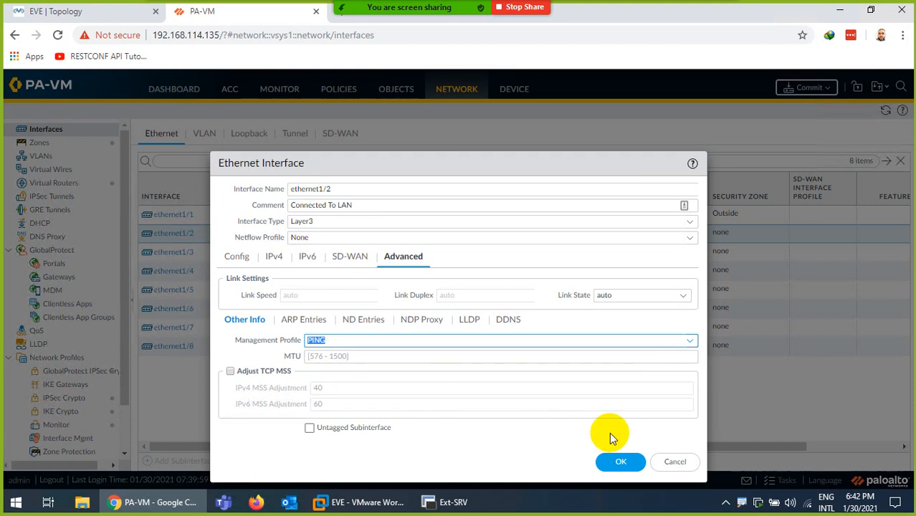
pyautogui.click(615, 461)
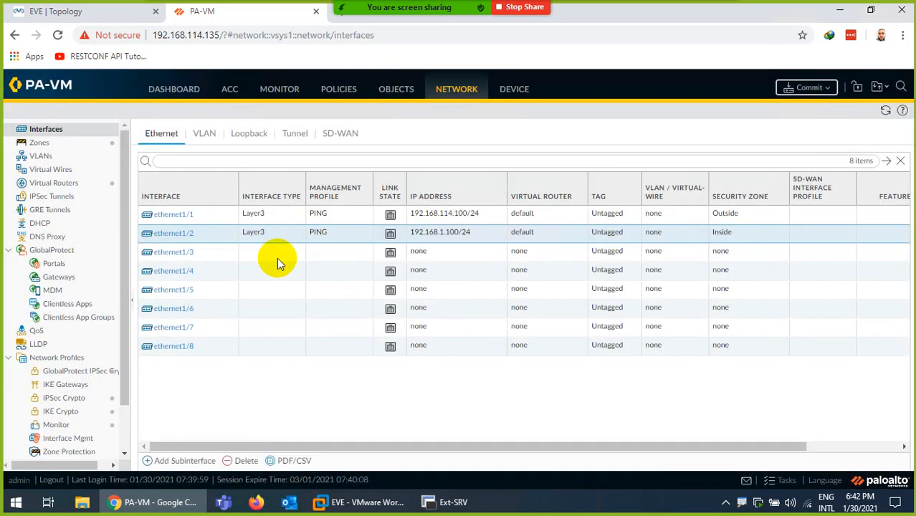
# - Add static route OUSITE to the default virtual router for 0.0.0.0/0 out ethernet1/1
pyautogui.click(57, 183)
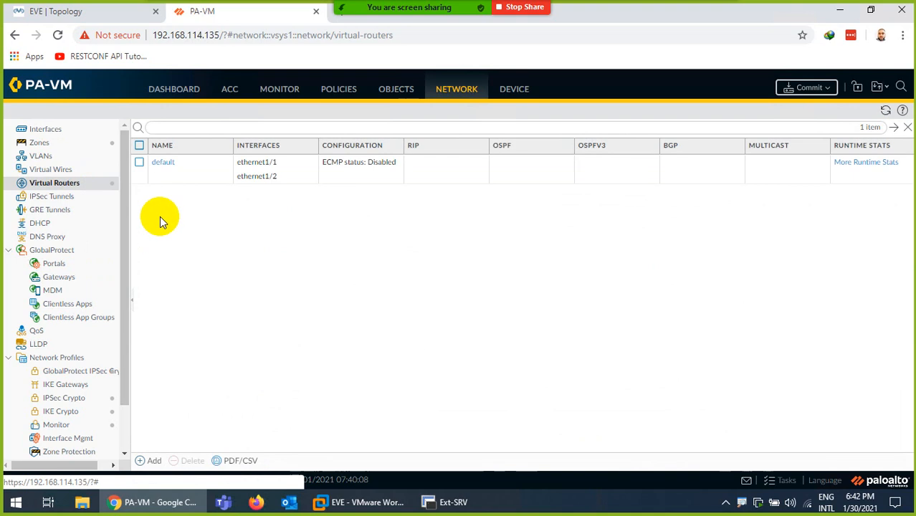
pyautogui.click(164, 163)
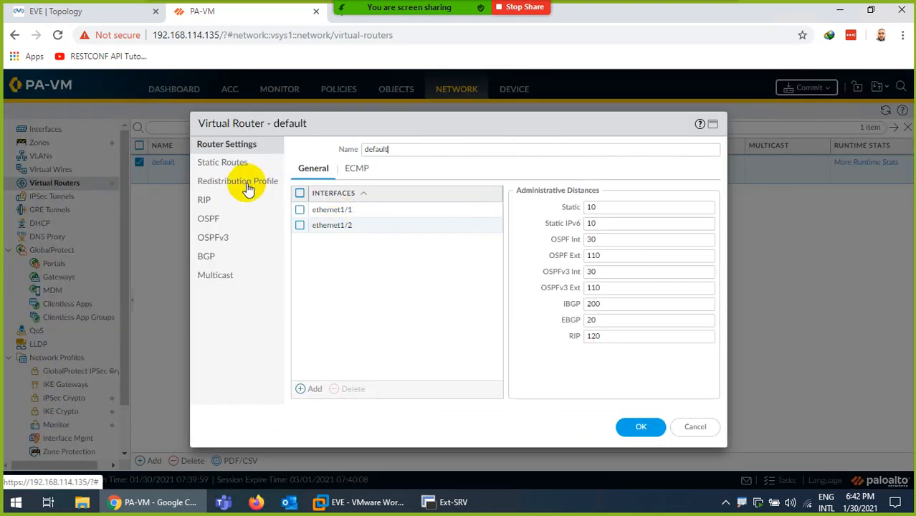
pyautogui.click(228, 164)
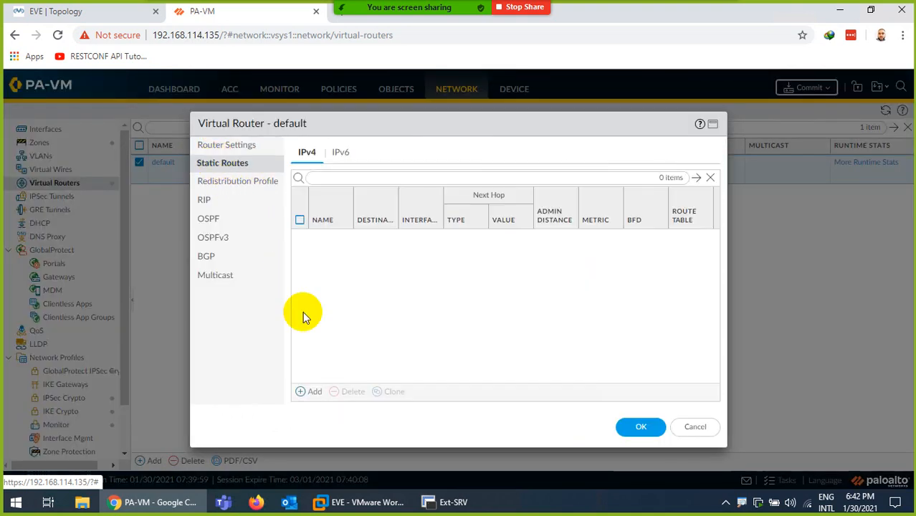
pyautogui.click(314, 391)
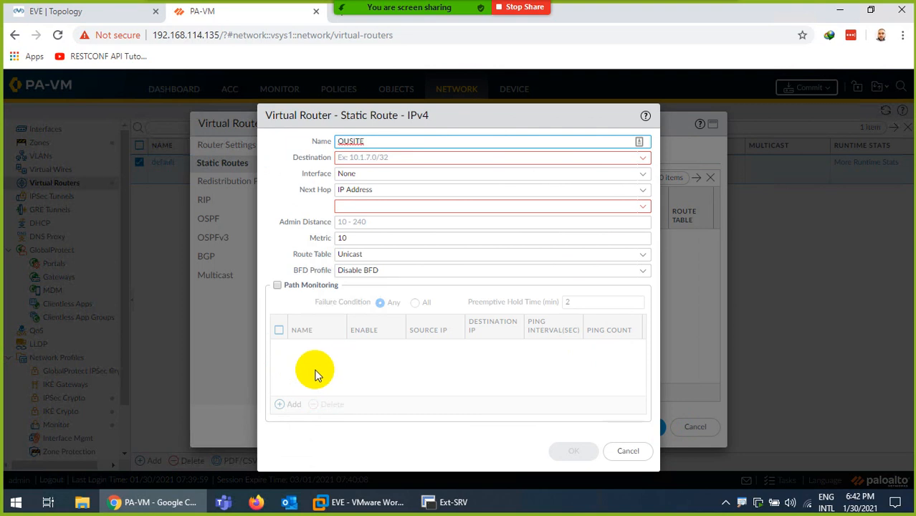
pyautogui.click(369, 163)
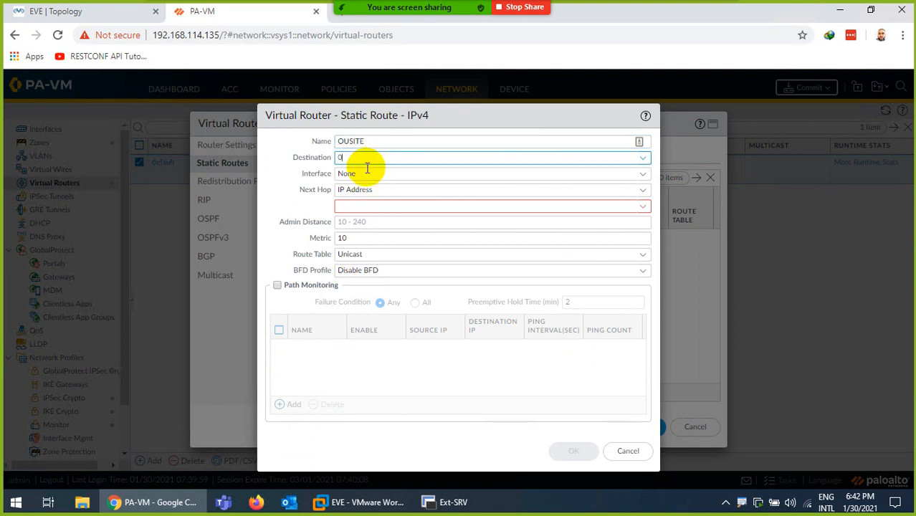
pyautogui.write('0.0.0.0/0')
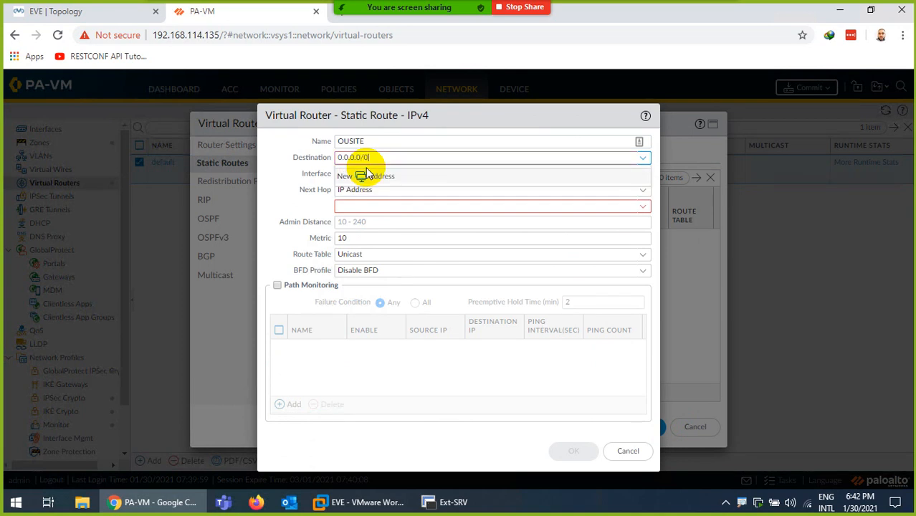
pyautogui.click(313, 200)
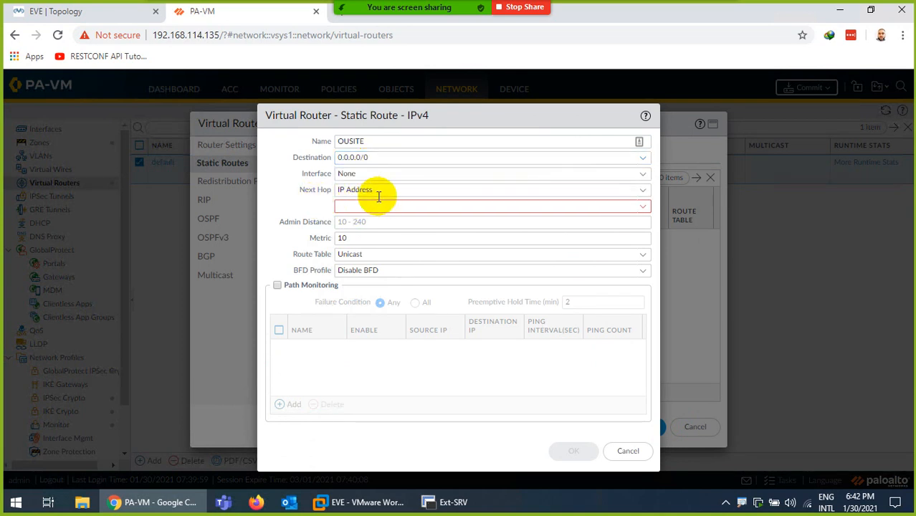
pyautogui.click(636, 174)
pyautogui.click(389, 205)
# - Set the route's next hop to 192.168.114.2 from the lab topology and save the router
pyautogui.click(83, 11)
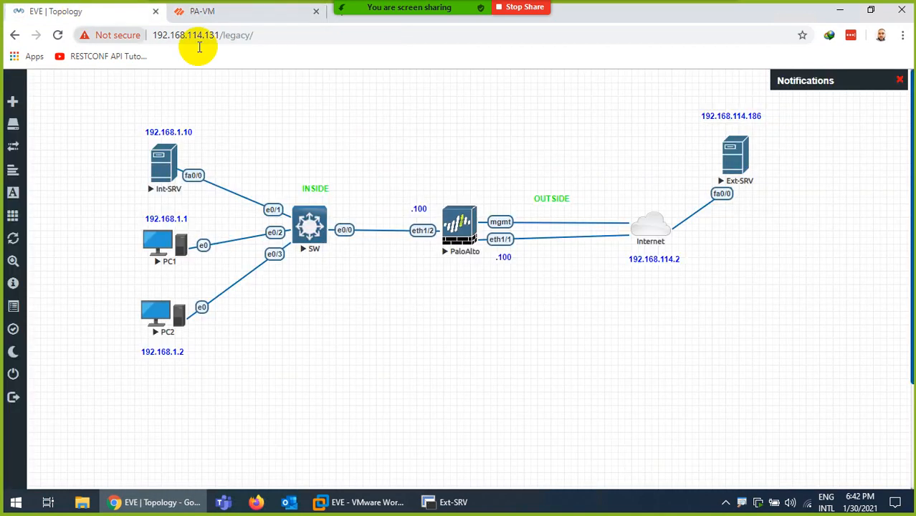
pyautogui.click(203, 12)
pyautogui.click(401, 206)
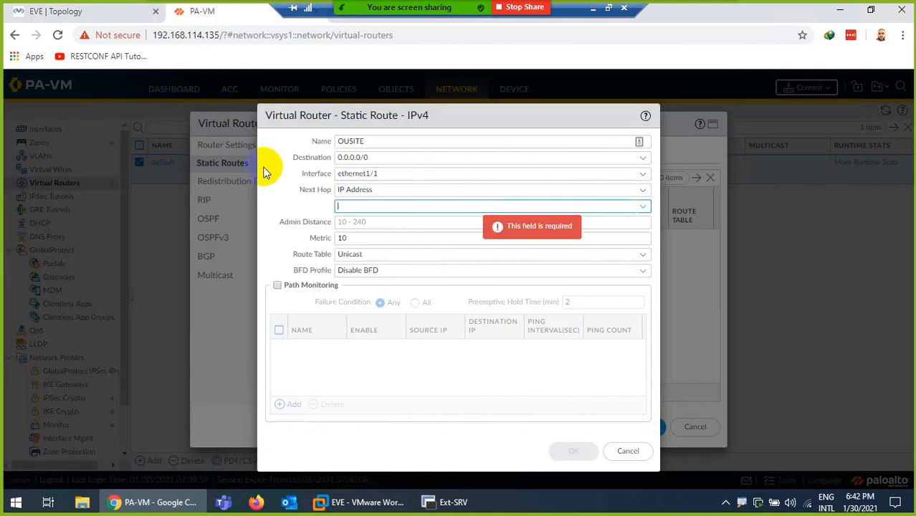
pyautogui.click(133, 11)
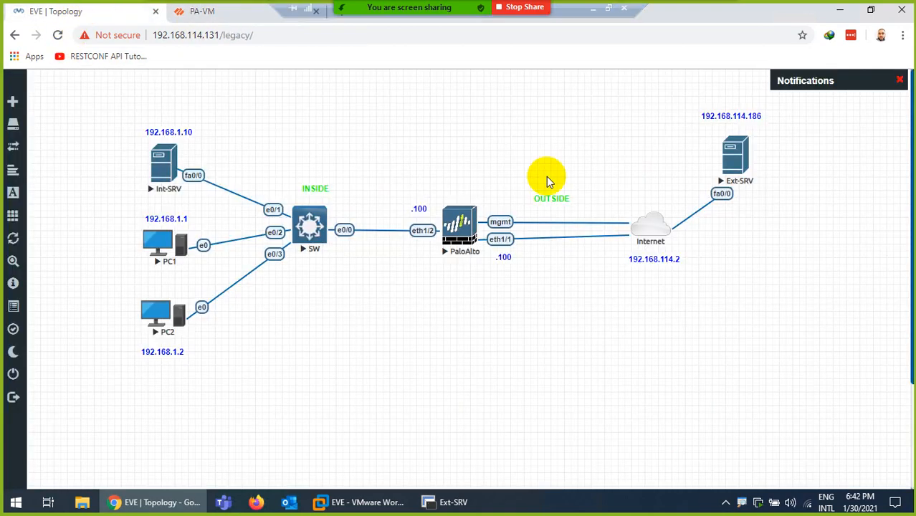
pyautogui.doubleClick(661, 260)
pyautogui.hotkey('ctrl', 'c')
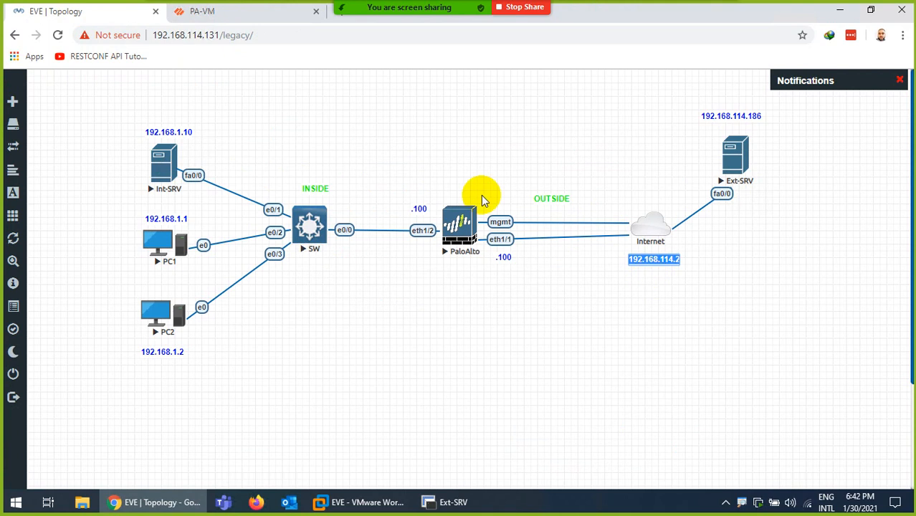
pyautogui.click(244, 10)
pyautogui.hotkey('ctrl', 'v')
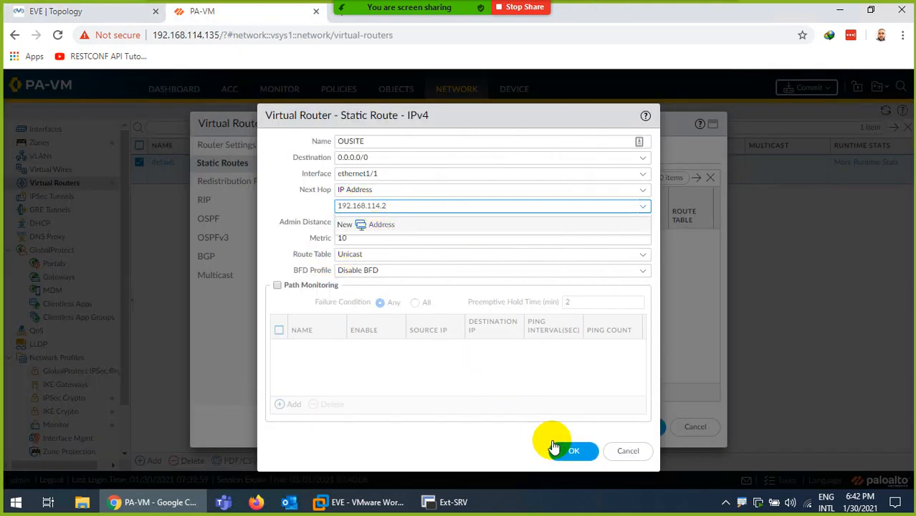
pyautogui.click(573, 451)
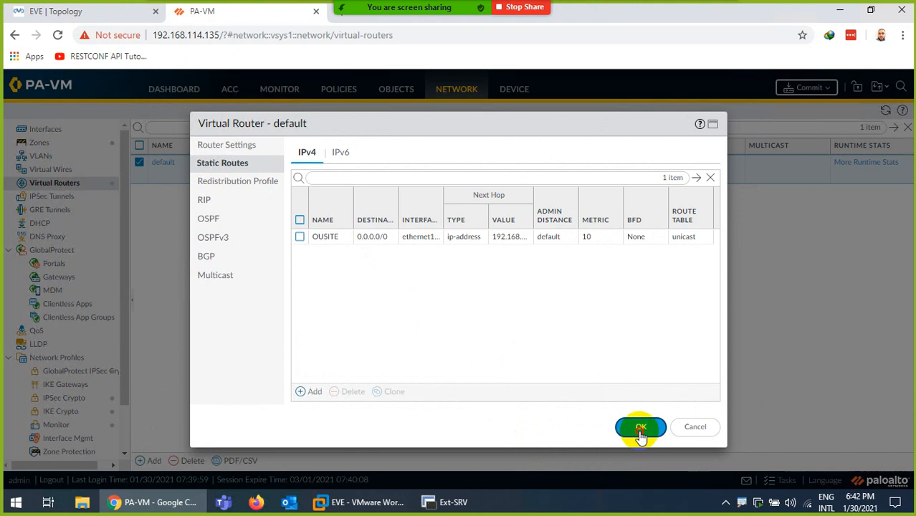
pyautogui.click(632, 428)
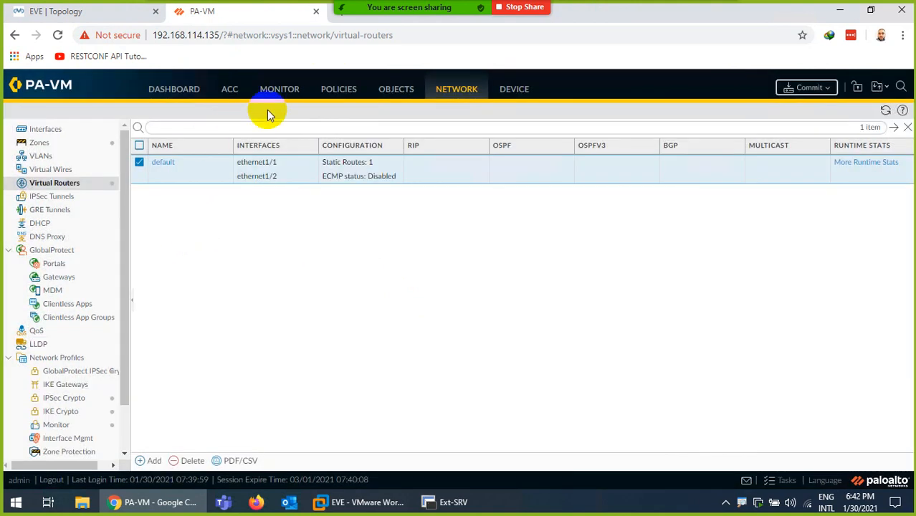
pyautogui.click(344, 90)
# - Set security rule Allow-ALL to allow traffic from the Inside zone to the Outside zone
pyautogui.click(43, 130)
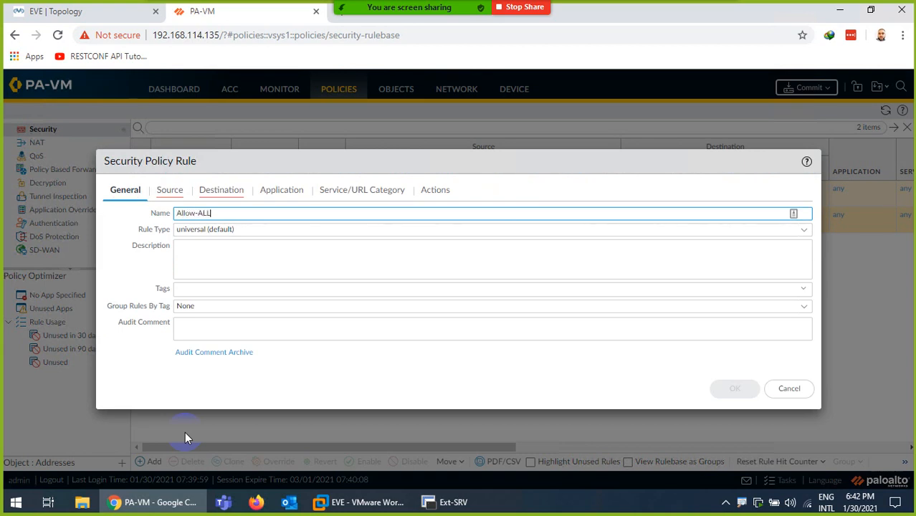
pyautogui.click(168, 192)
pyautogui.click(127, 356)
pyautogui.click(153, 262)
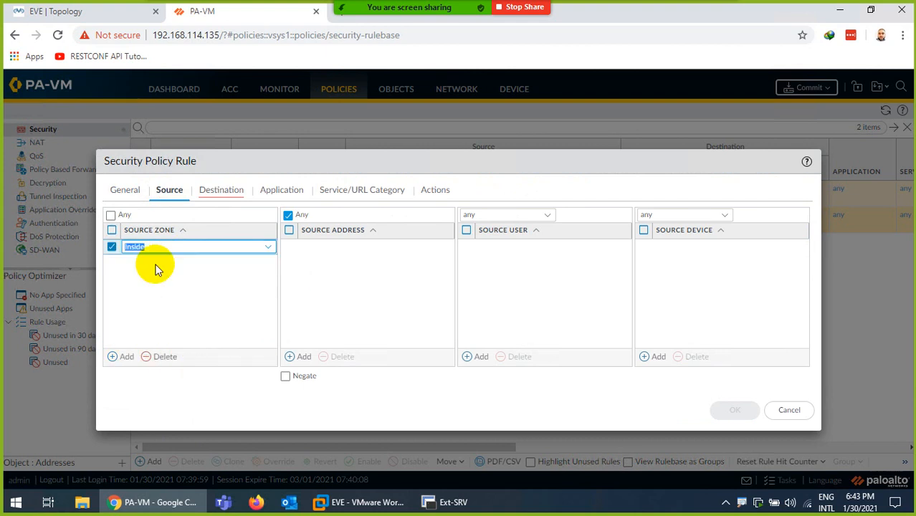
pyautogui.click(229, 251)
pyautogui.click(221, 189)
pyautogui.click(124, 356)
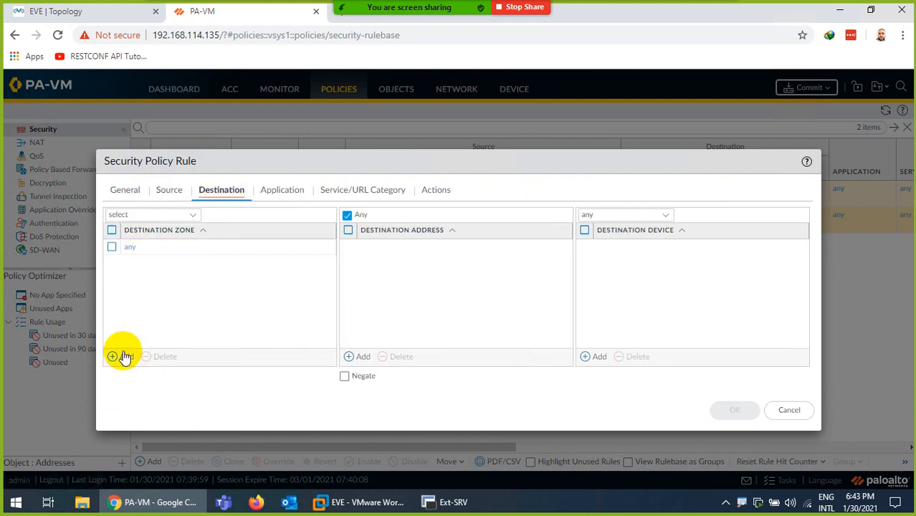
pyautogui.click(141, 278)
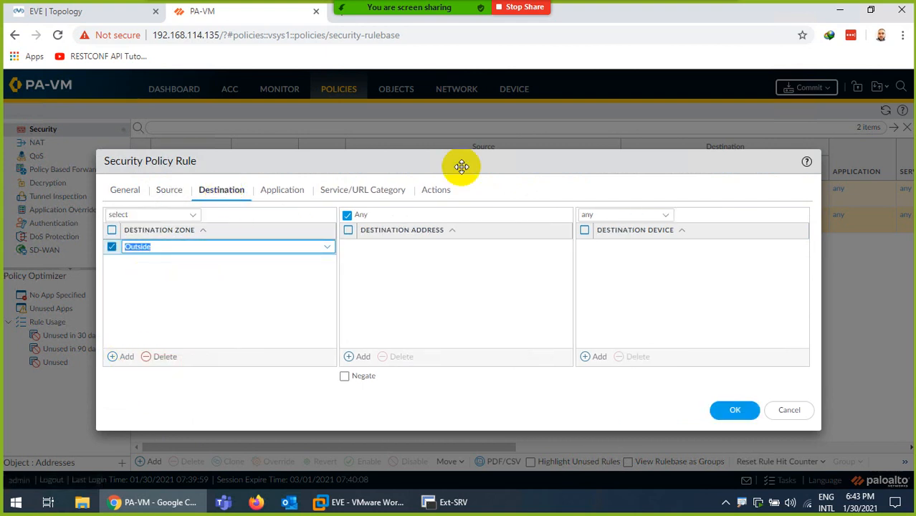
pyautogui.click(290, 190)
pyautogui.click(340, 202)
pyautogui.click(433, 189)
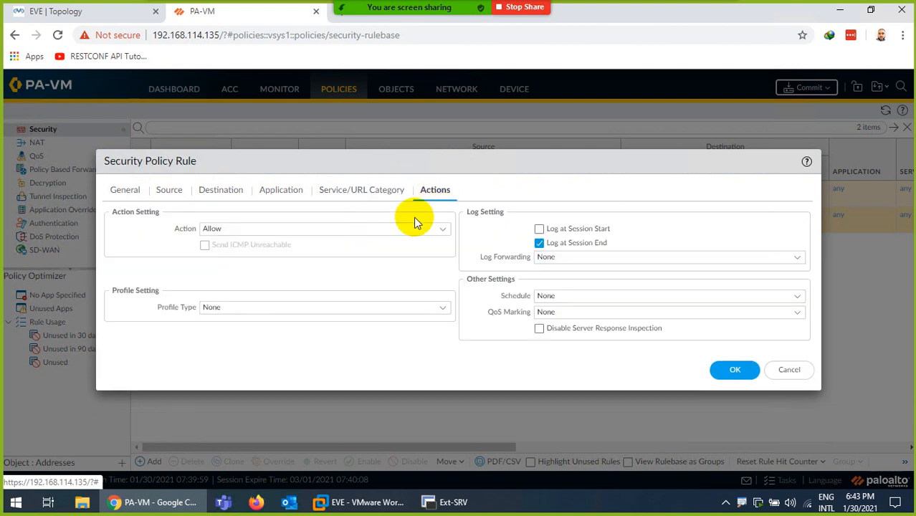
pyautogui.click(729, 370)
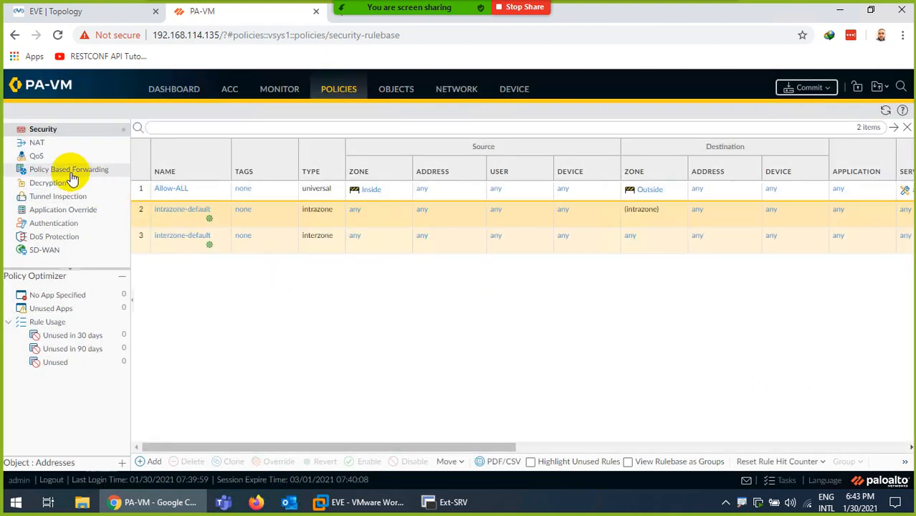
# - Commit all configuration changes to the running configuration
pyautogui.click(36, 146)
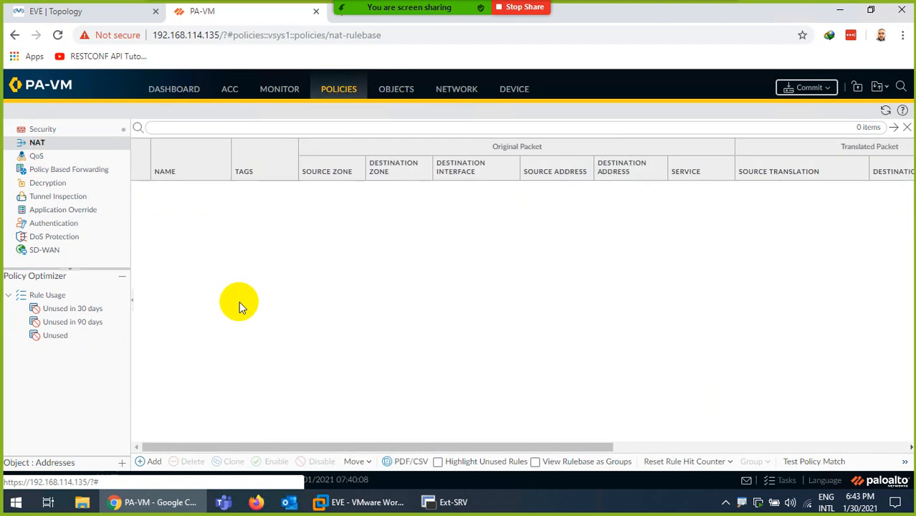
pyautogui.click(807, 87)
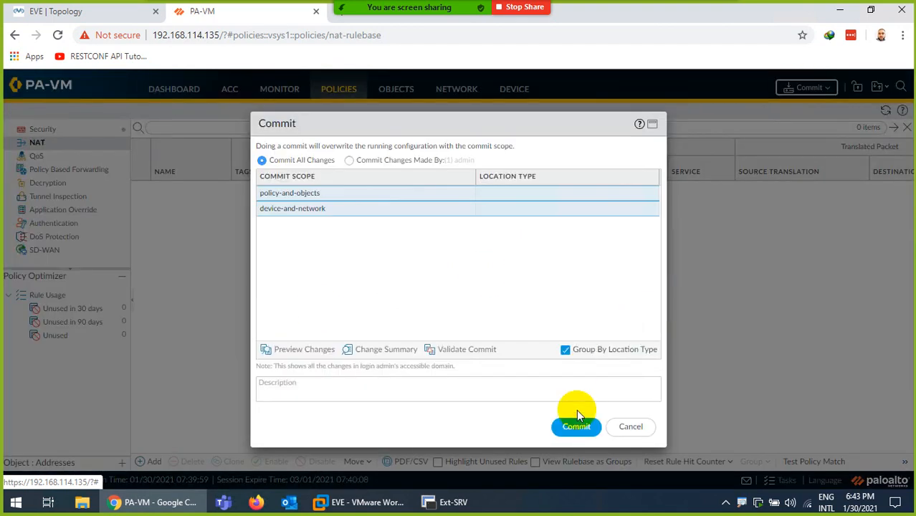
pyautogui.click(575, 434)
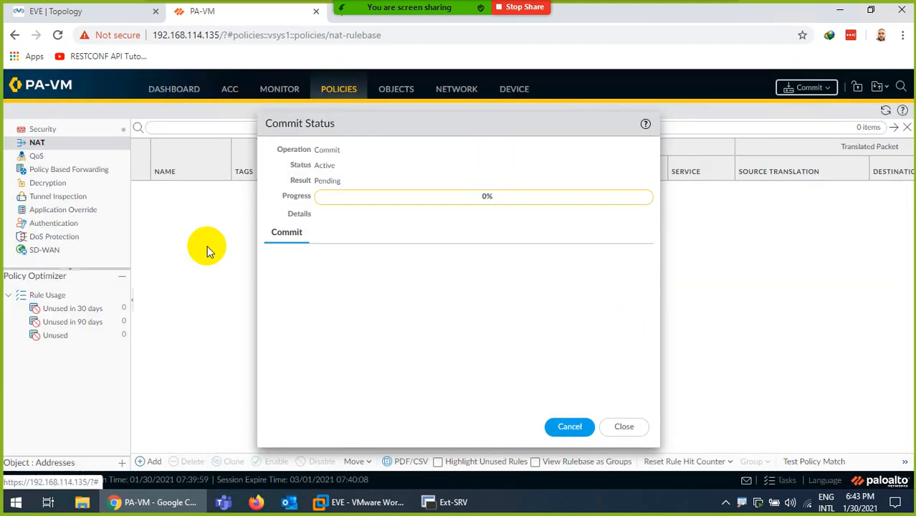
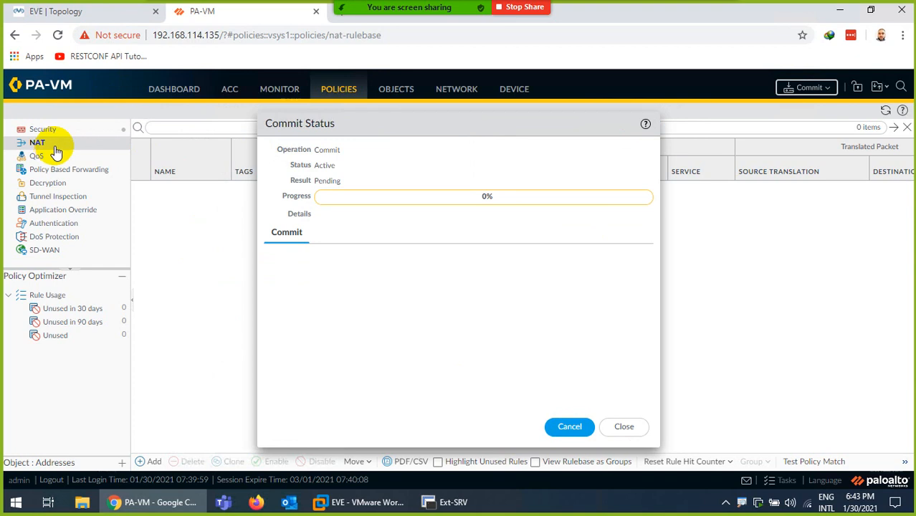
# - Switch to the EVE lab topology while the PA-VM commit keeps running
pyautogui.click(92, 15)
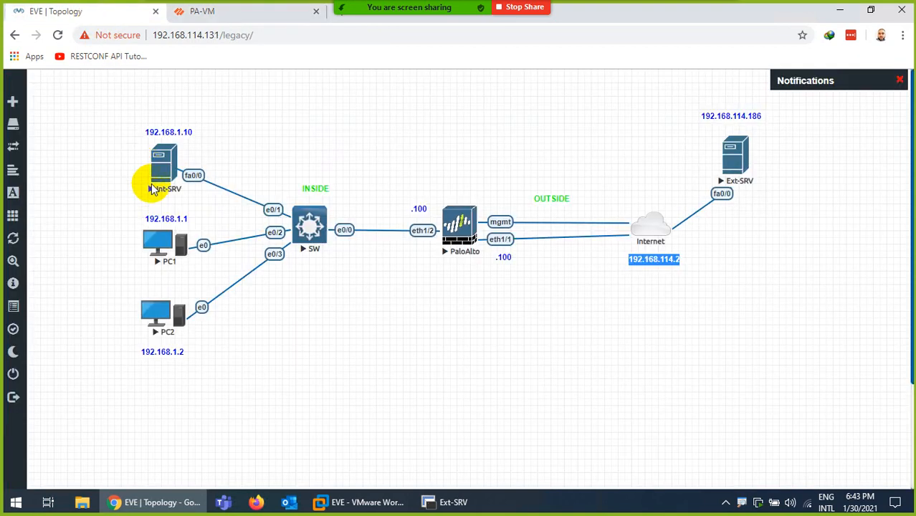
pyautogui.moveTo(87, 102); pyautogui.dragTo(231, 395)
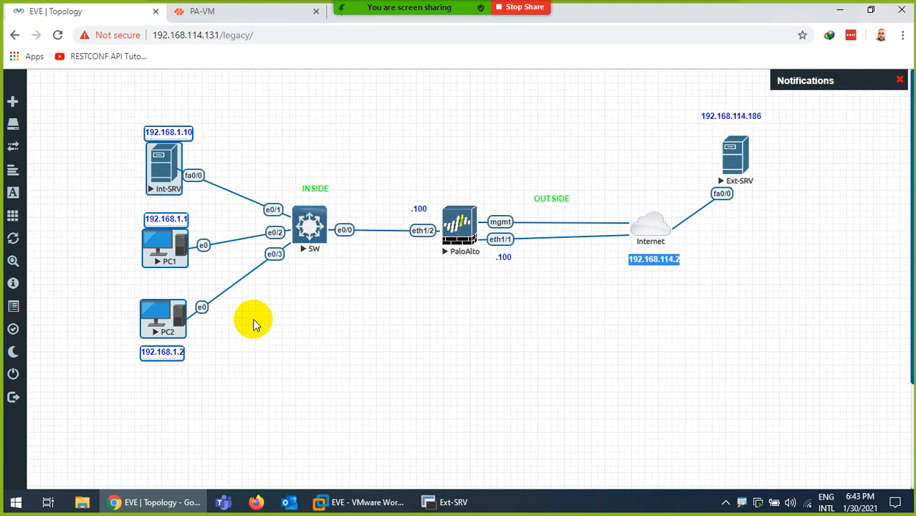
pyautogui.click(297, 352)
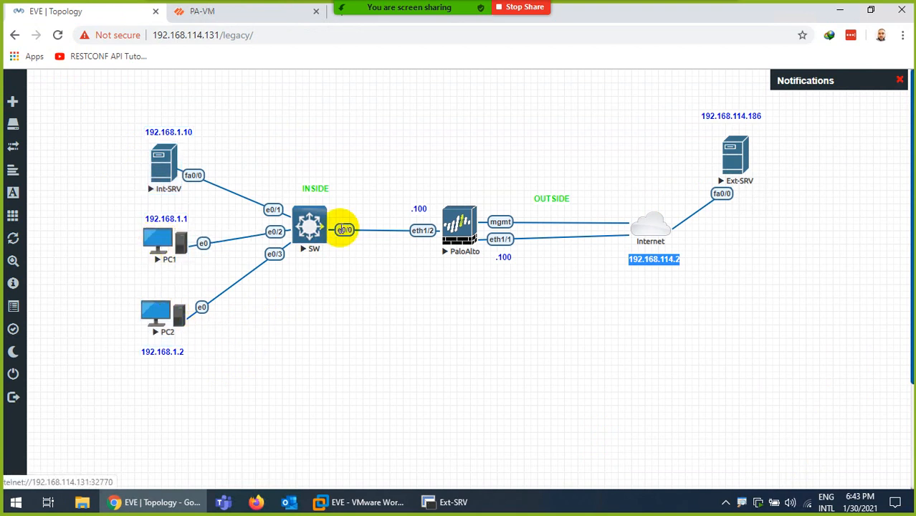
pyautogui.click(156, 237)
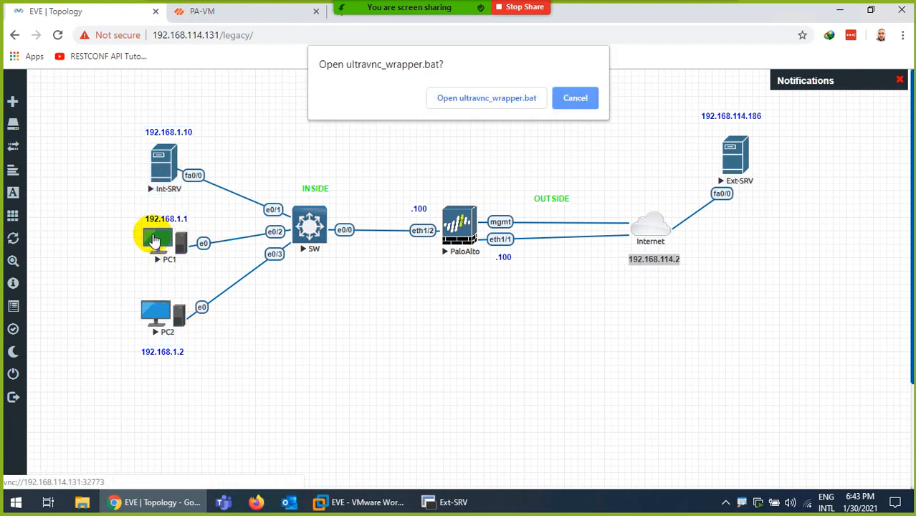
pyautogui.click(446, 101)
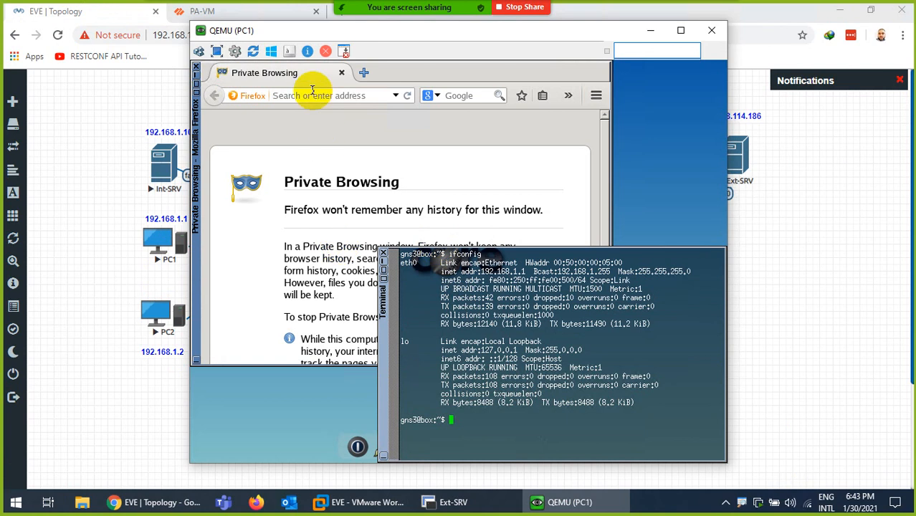
pyautogui.click(312, 93)
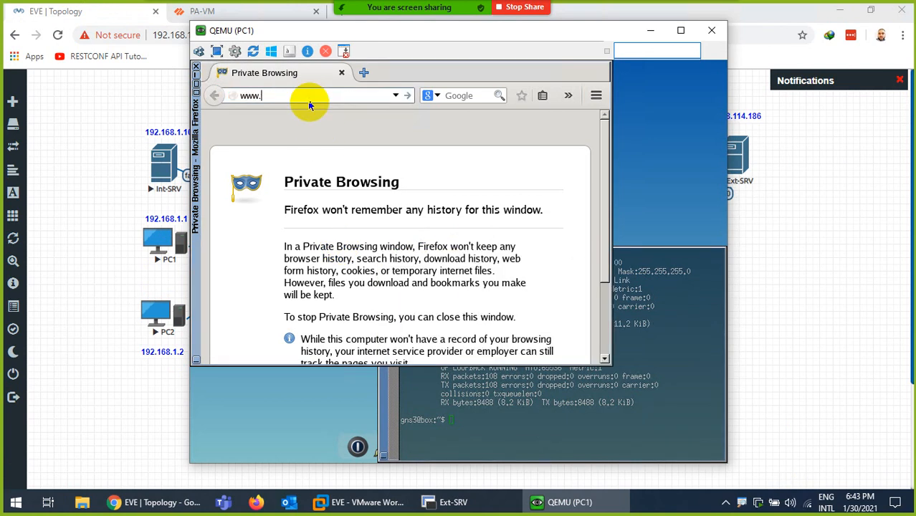
pyautogui.write('www.google.com')
pyautogui.press('Return')
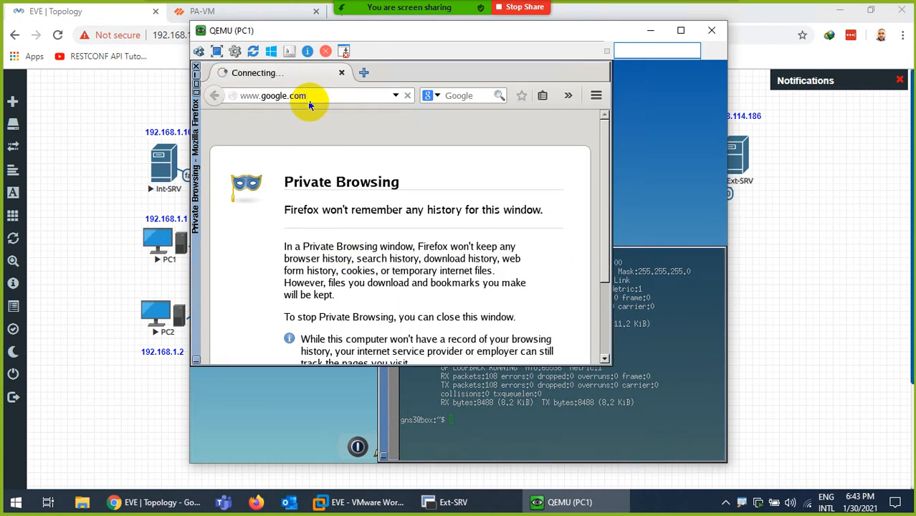
# - Ping 192.168.1.100 from PC1's terminal, then close the console and return to PA-VM
pyautogui.click(498, 421)
pyautogui.hotkey('ctrl', 'l')
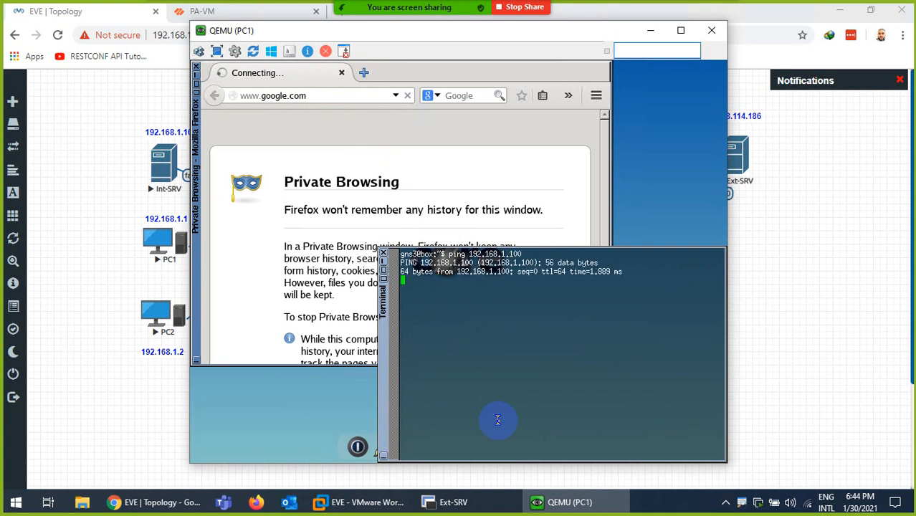
pyautogui.hotkey('ctrl', 'c')
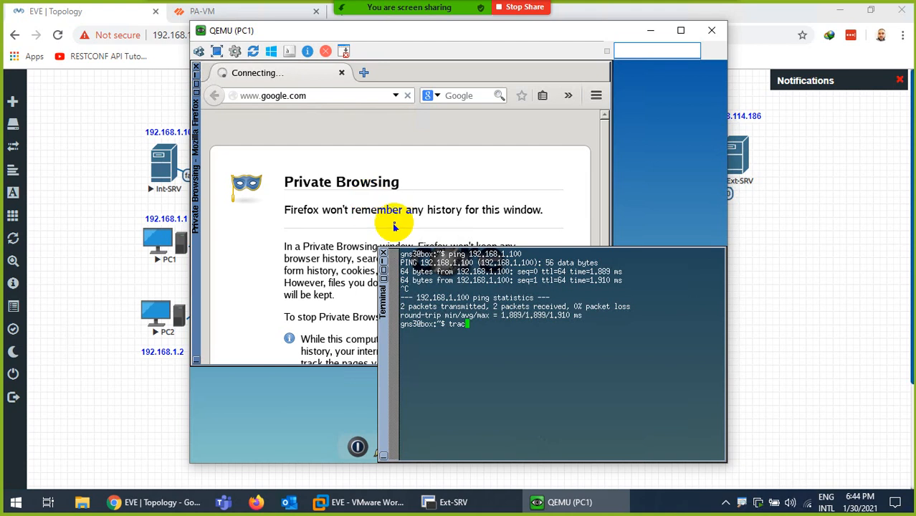
pyautogui.click(383, 254)
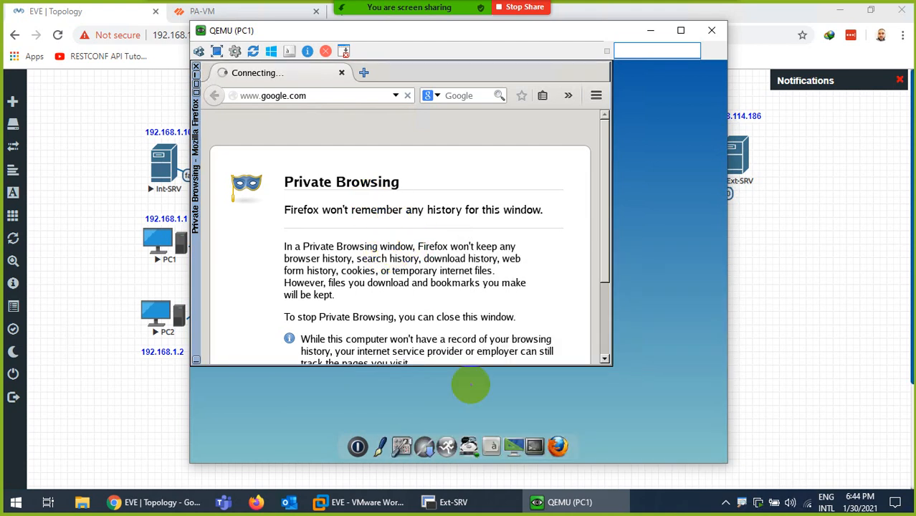
pyautogui.click(546, 504)
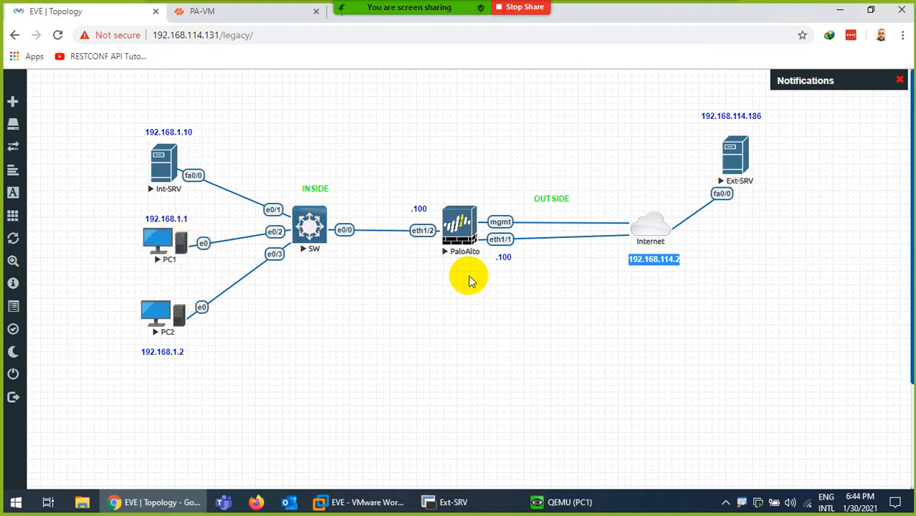
pyautogui.click(236, 15)
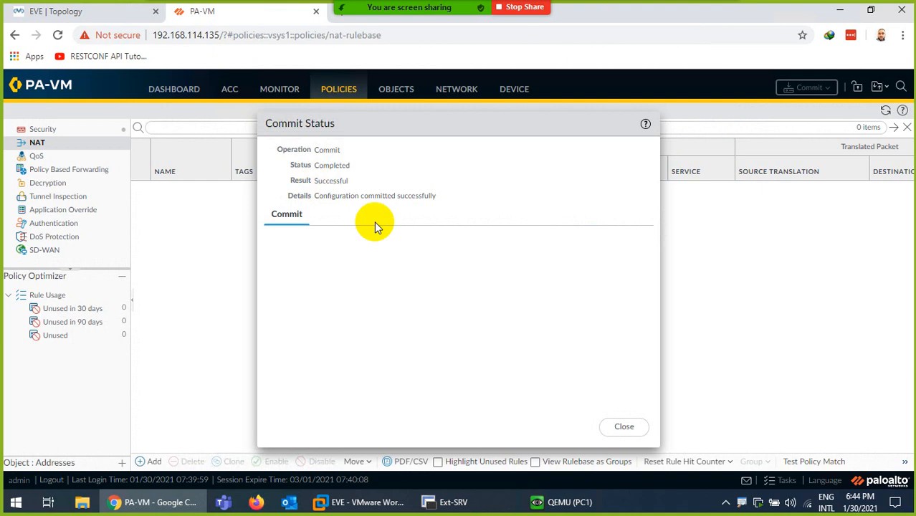
# - Close the commit report and review the security rule hit counts
pyautogui.click(621, 427)
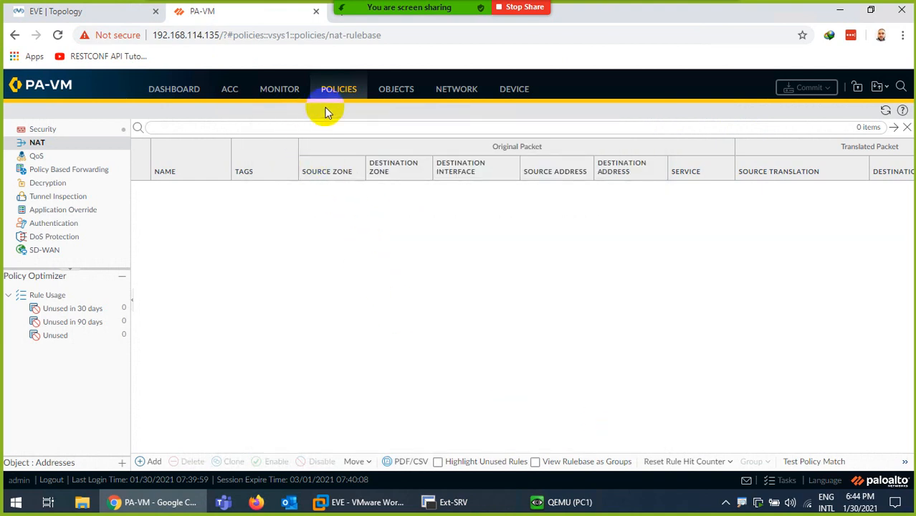
pyautogui.click(39, 130)
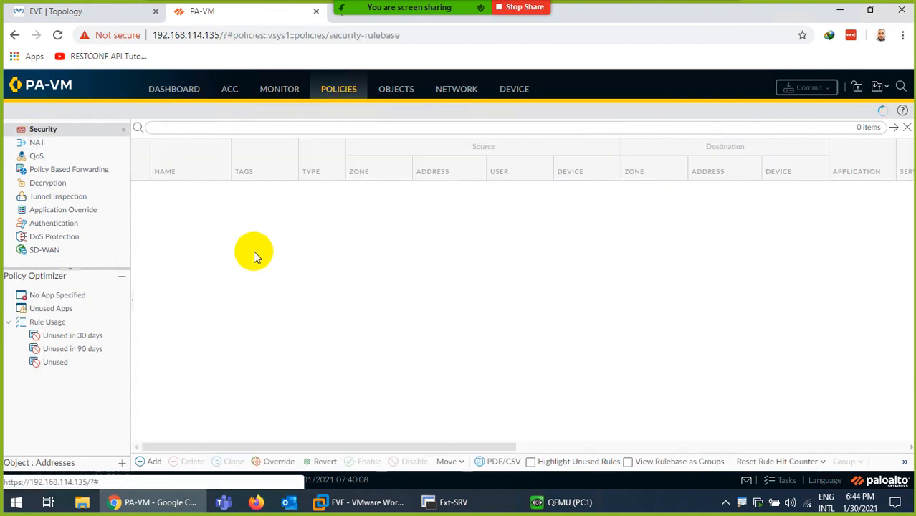
pyautogui.moveTo(481, 446); pyautogui.dragTo(795, 446)
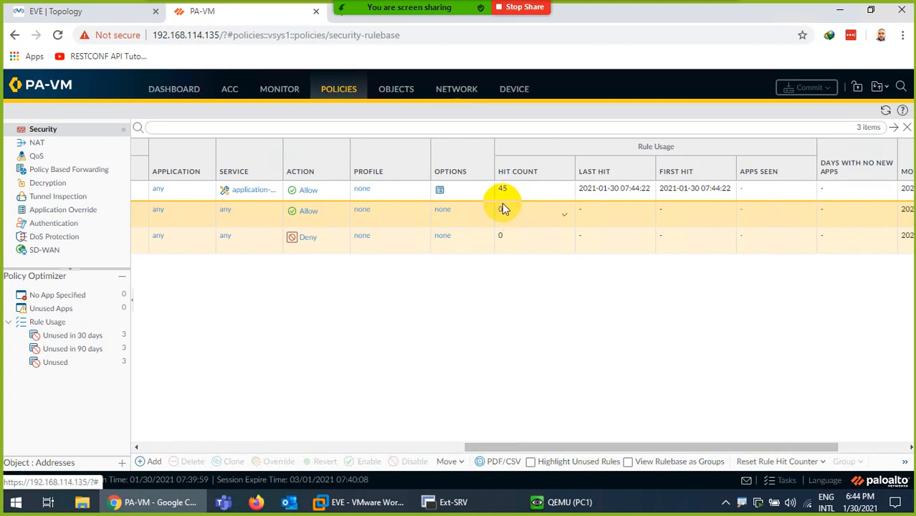
# - After checking the topology, start a new rule under Policies > NAT
pyautogui.click(75, 12)
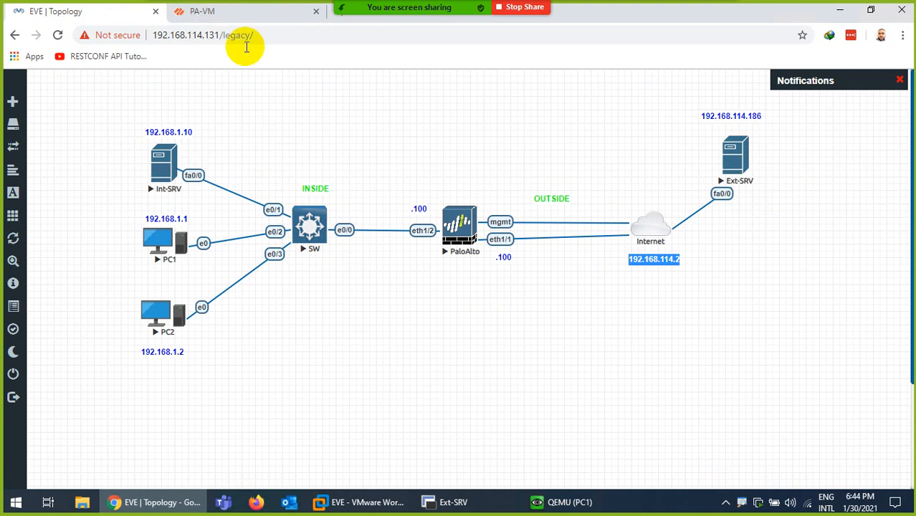
pyautogui.click(236, 11)
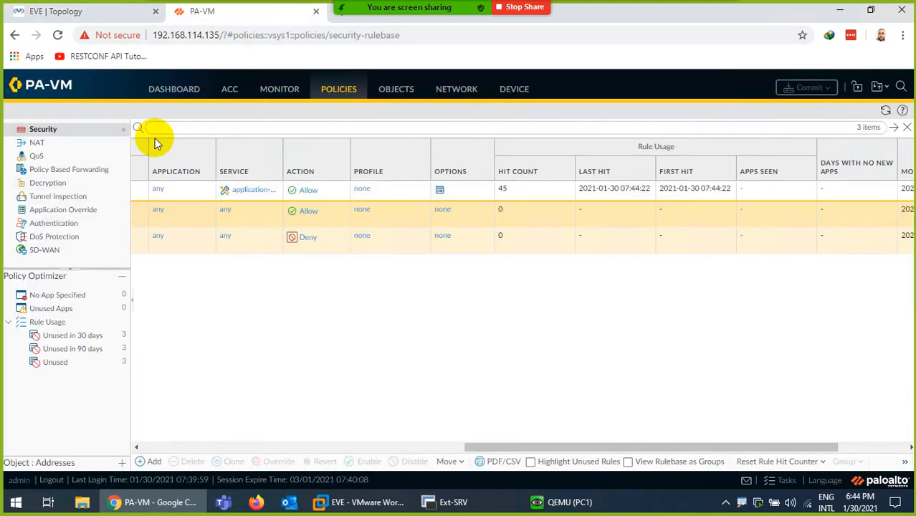
pyautogui.click(37, 142)
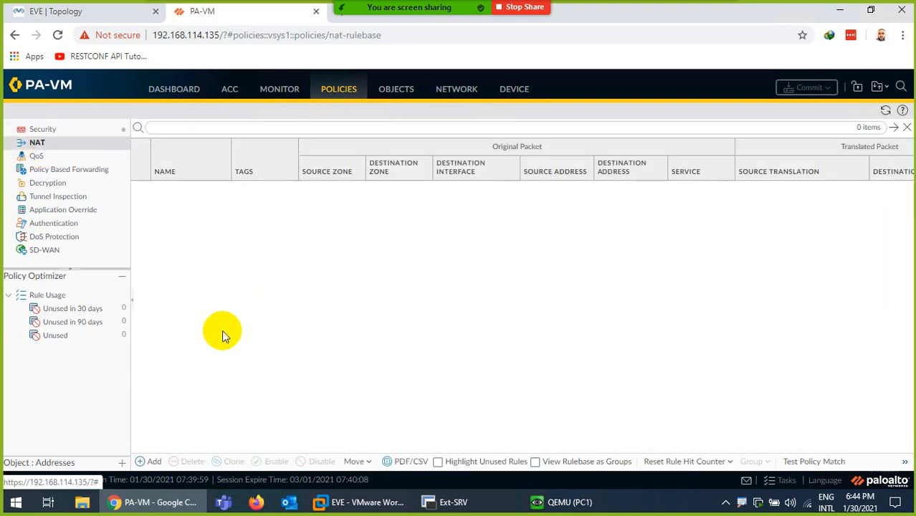
pyautogui.click(154, 461)
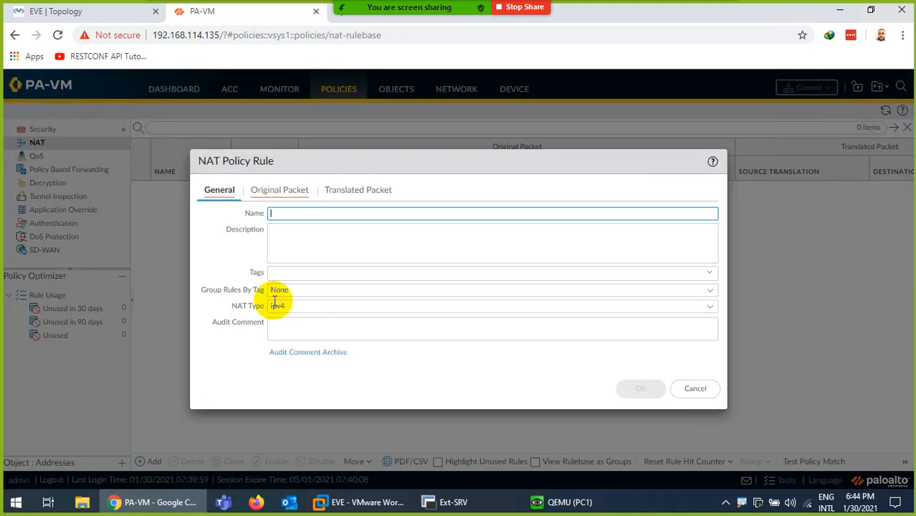
# - Name the new NAT rule DynamicIPPort
pyautogui.click(276, 213)
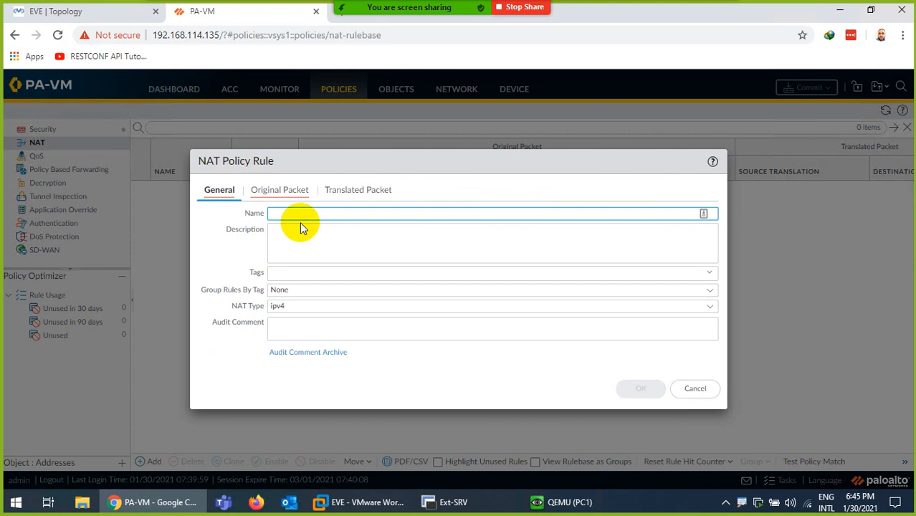
pyautogui.write('DynamicIPPort')
pyautogui.click(264, 197)
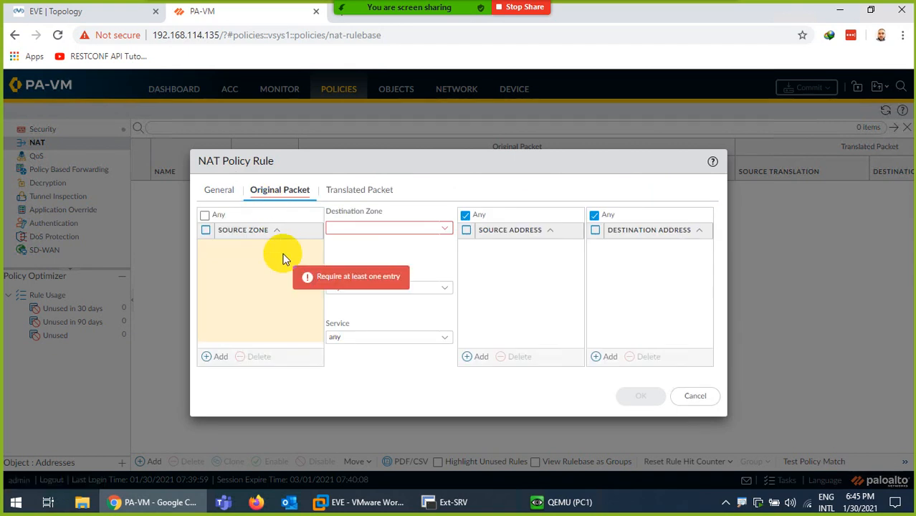
pyautogui.click(128, 12)
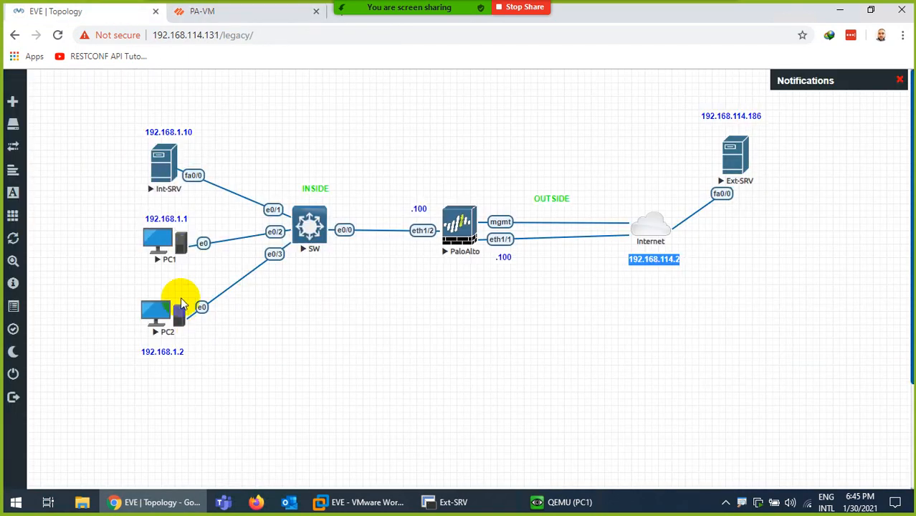
pyautogui.click(218, 12)
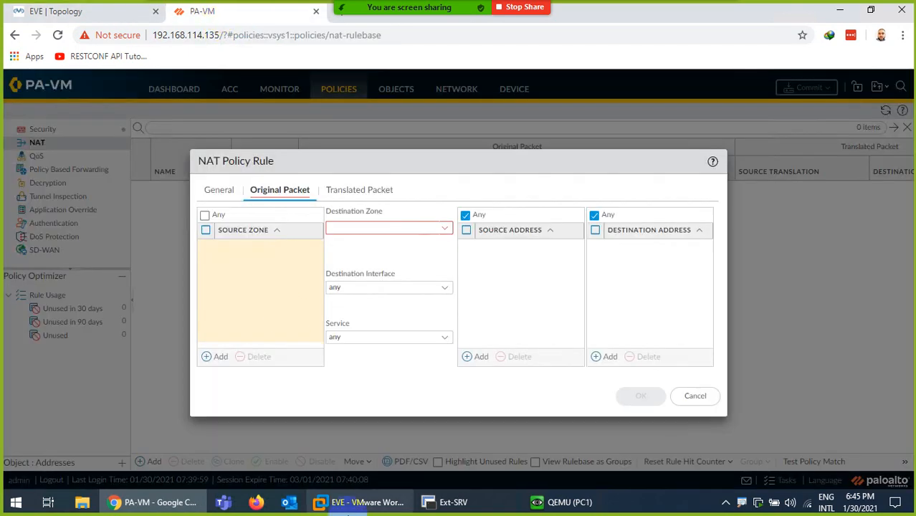
# - Set the original packet source zone to Inside and destination zone to Outside
pyautogui.click(215, 356)
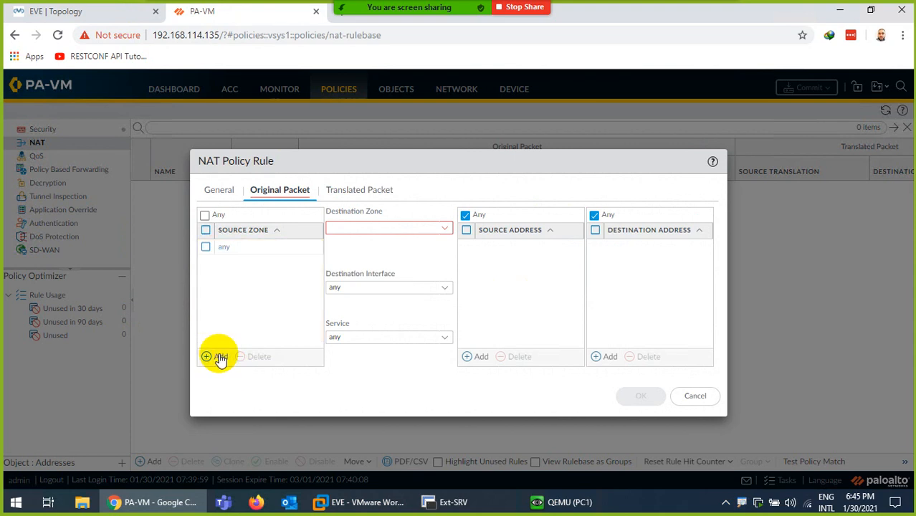
pyautogui.click(240, 265)
pyautogui.click(303, 302)
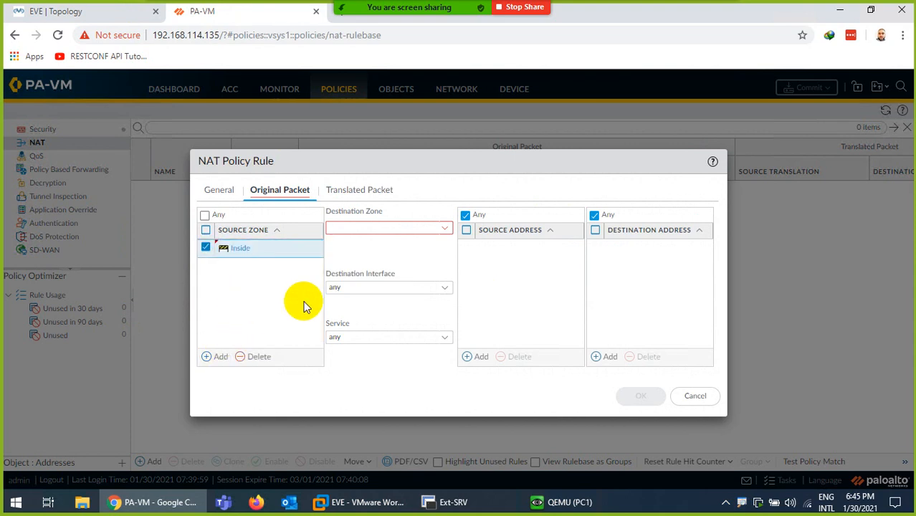
pyautogui.click(134, 11)
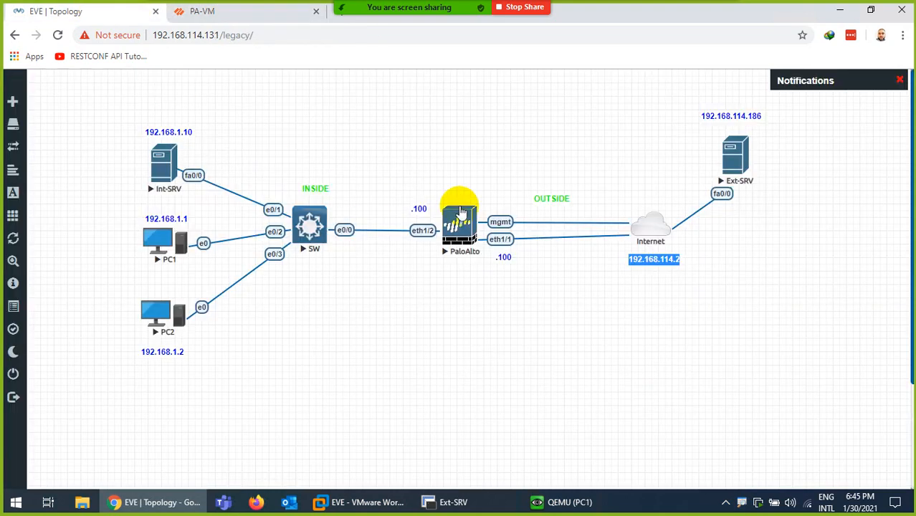
pyautogui.click(213, 21)
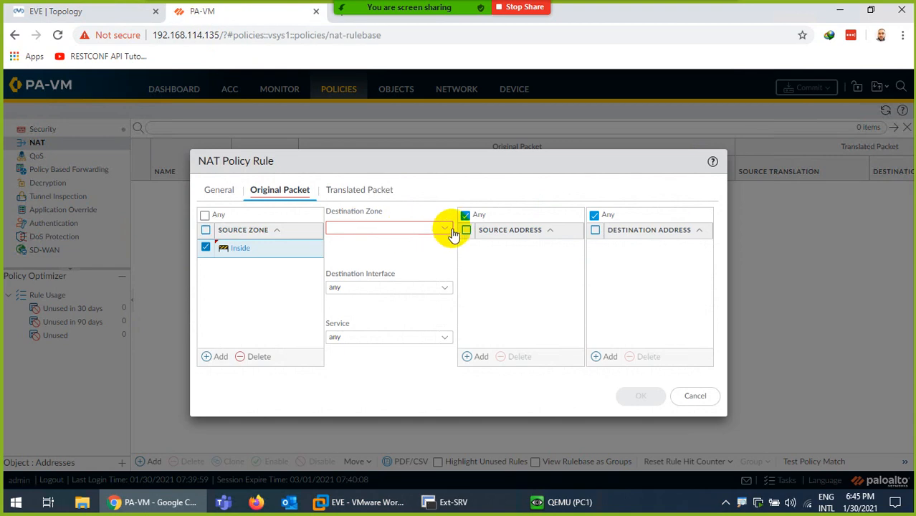
pyautogui.click(443, 230)
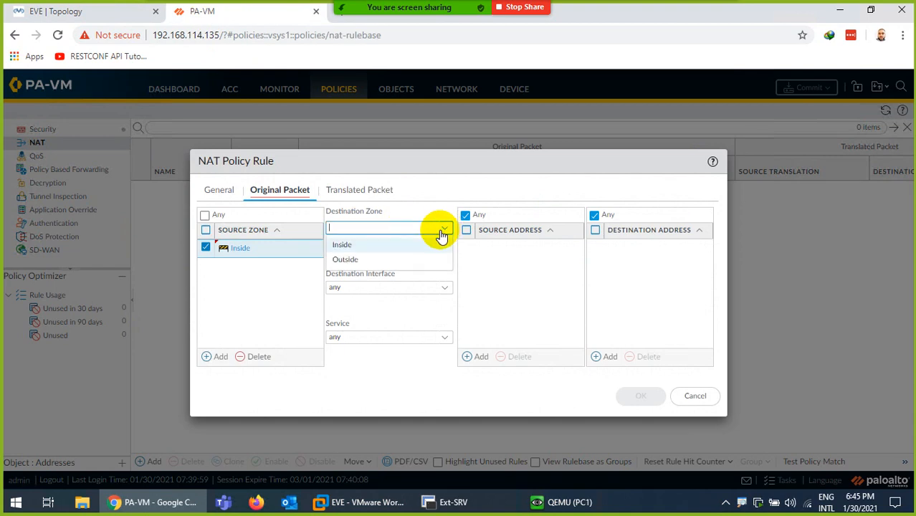
pyautogui.click(342, 260)
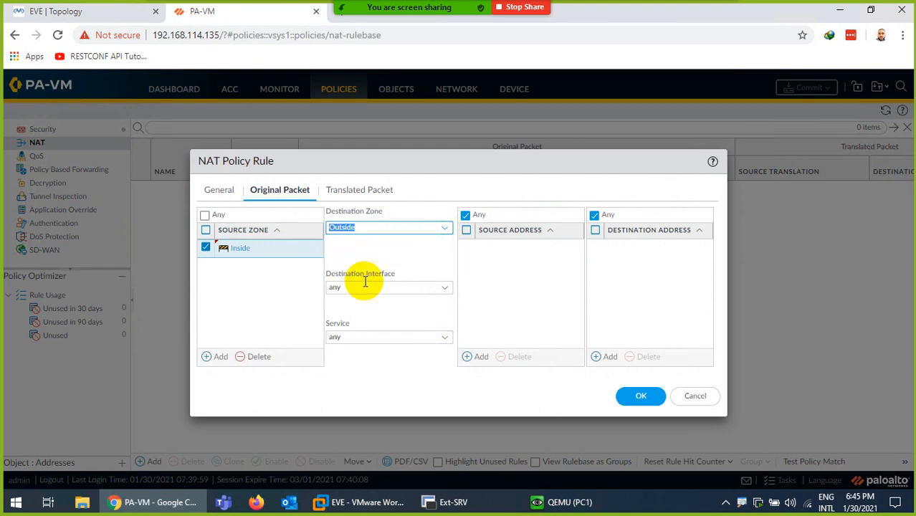
pyautogui.click(117, 13)
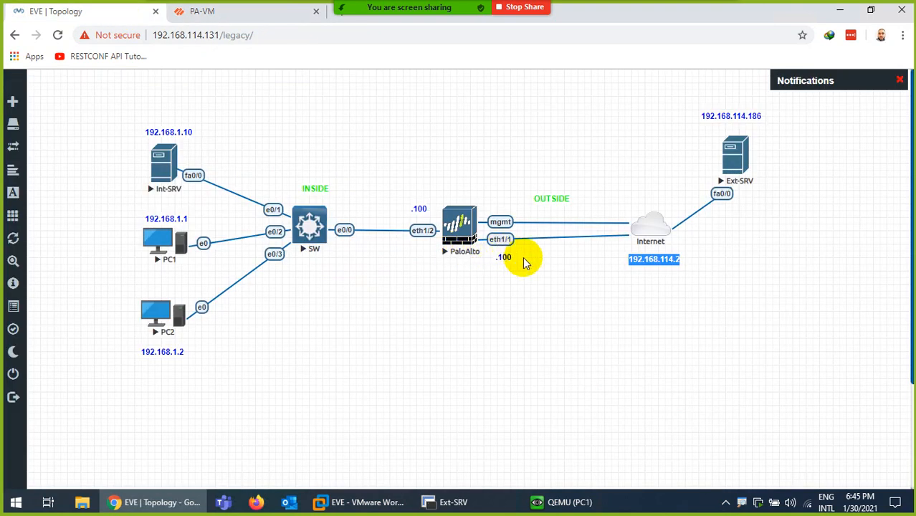
# - Set the destination interface to ethernet1/1 and keep the service as any
pyautogui.click(203, 12)
pyautogui.click(444, 288)
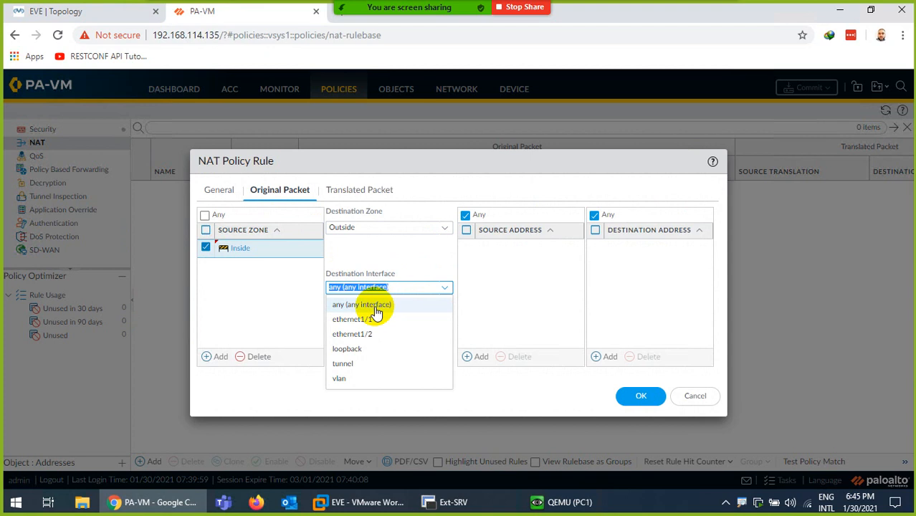
pyautogui.click(366, 316)
pyautogui.click(385, 253)
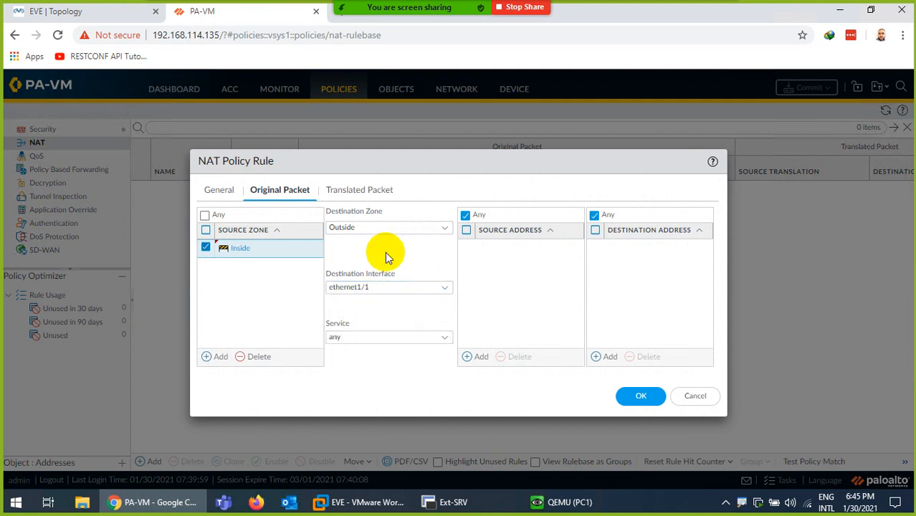
pyautogui.click(444, 338)
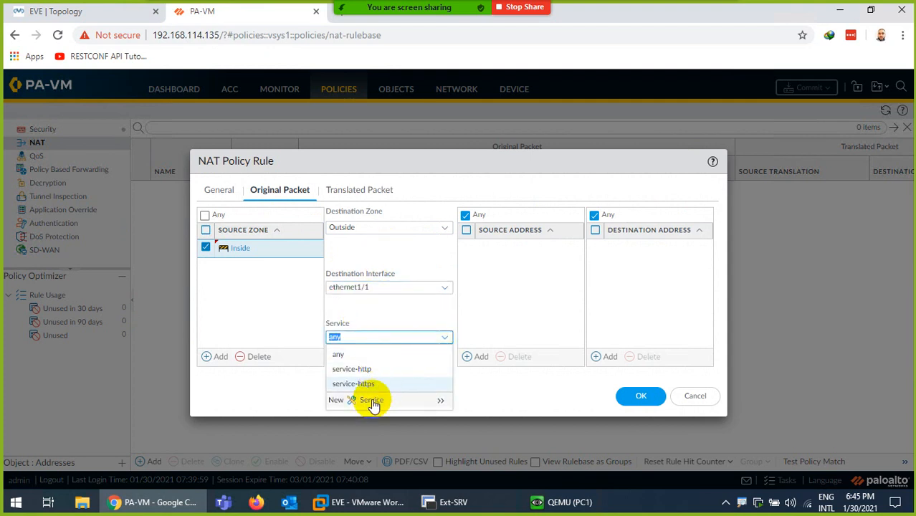
pyautogui.click(374, 313)
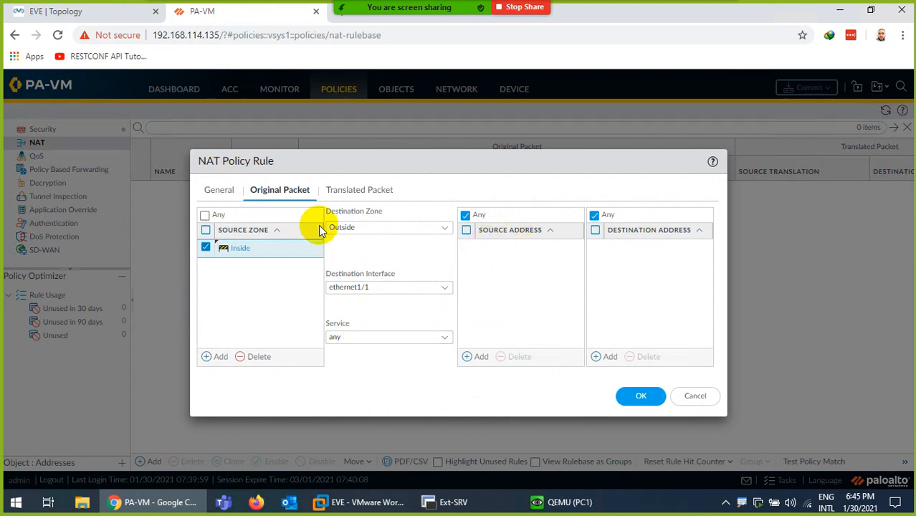
# - Add 192.168.1.0/24 as the source address and bring up the Translated Packet settings
pyautogui.click(478, 359)
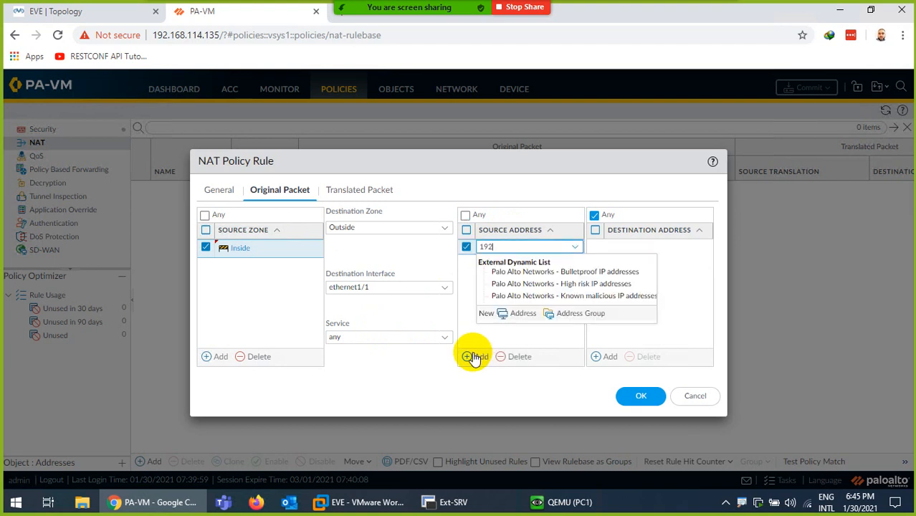
pyautogui.write('192.168.1.0/24')
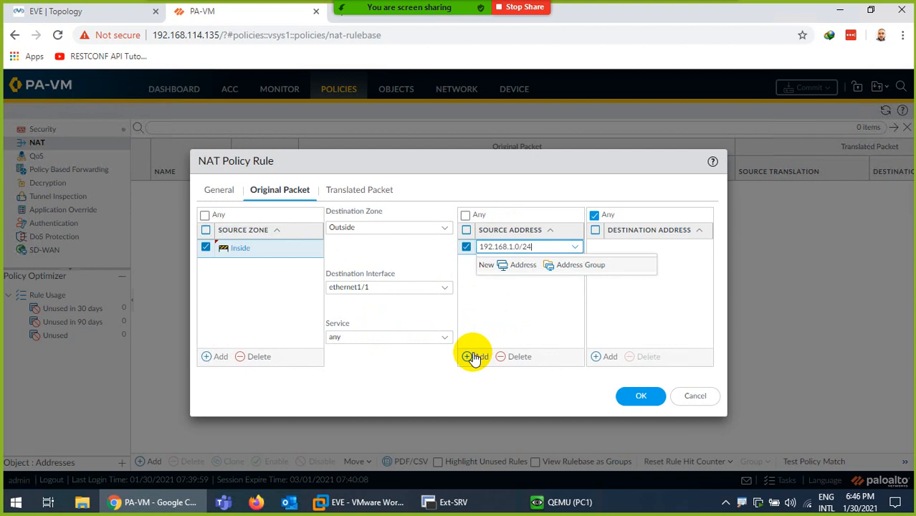
pyautogui.click(500, 318)
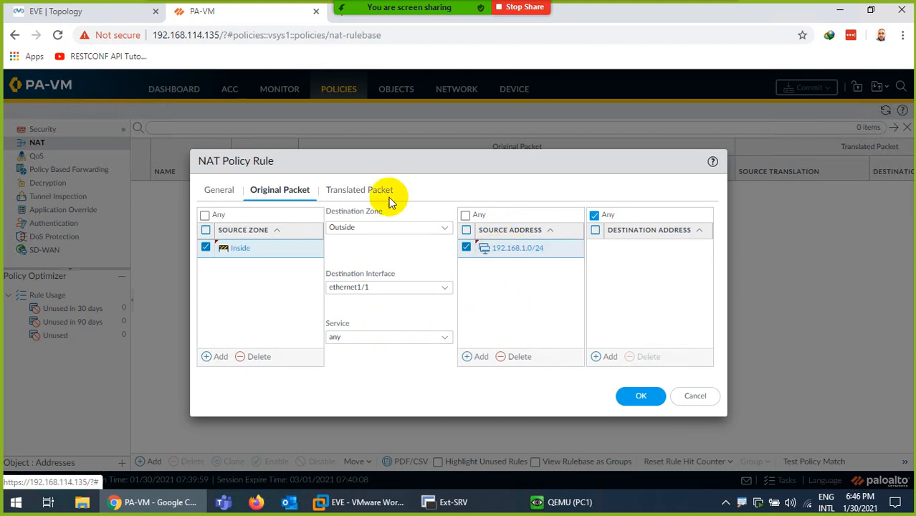
pyautogui.click(63, 13)
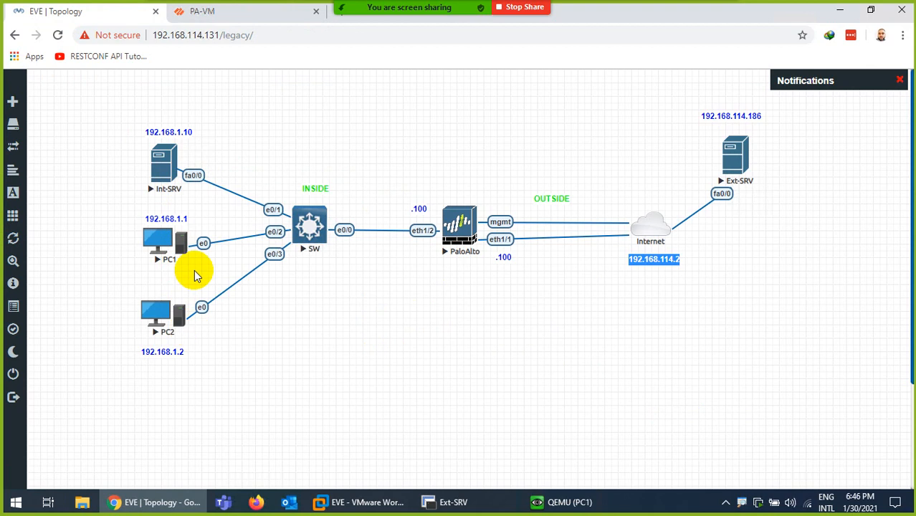
pyautogui.click(228, 13)
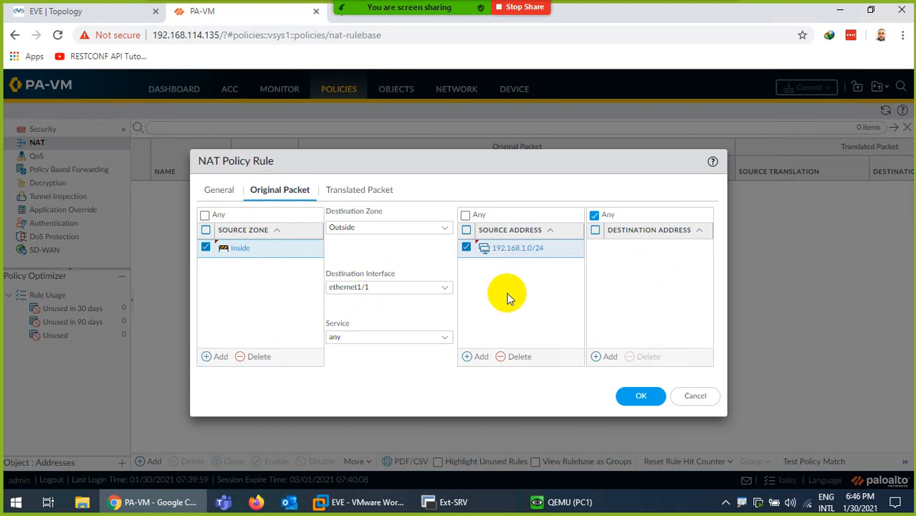
pyautogui.click(353, 198)
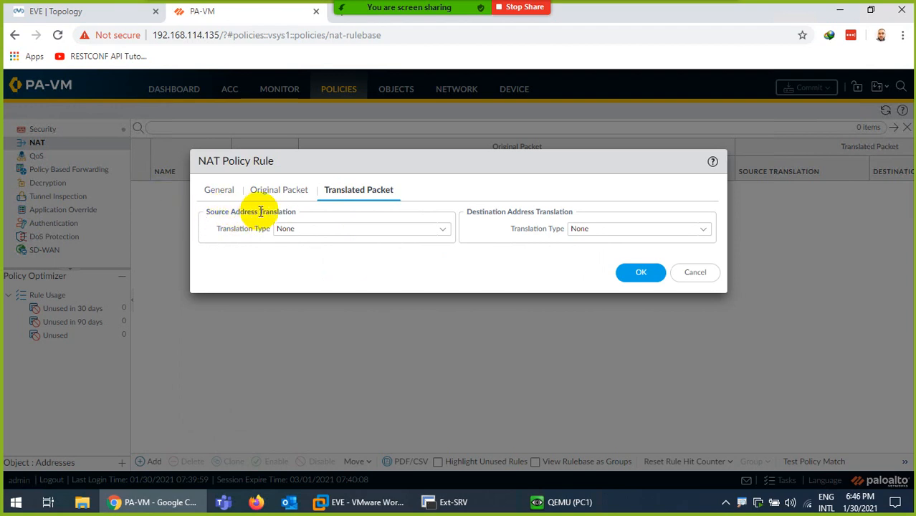
pyautogui.click(88, 13)
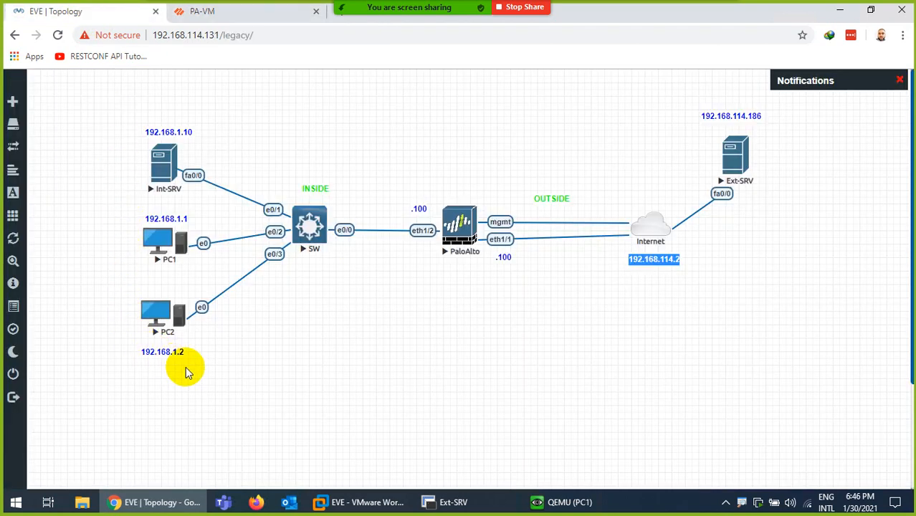
# - Translate sources with Dynamic IP And Port to ethernet1/1's address 192.168.114.100/24
pyautogui.click(235, 11)
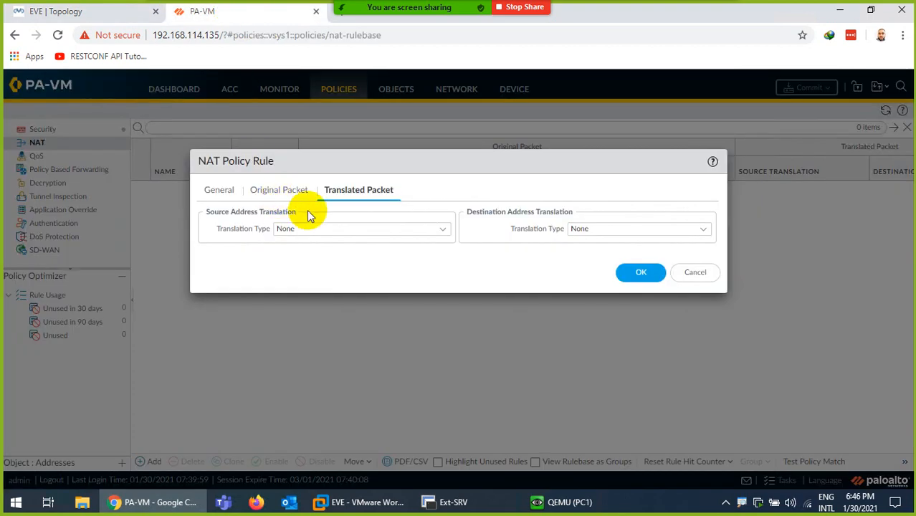
pyautogui.click(442, 230)
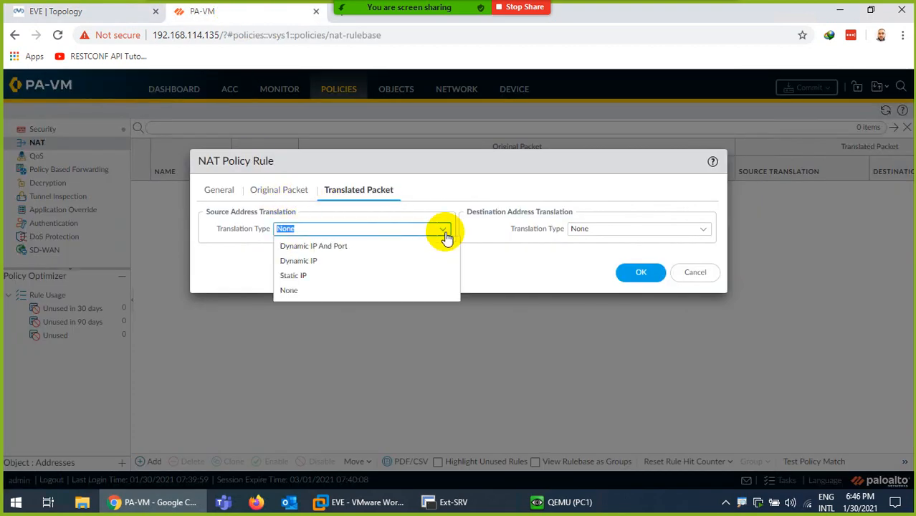
pyautogui.click(318, 249)
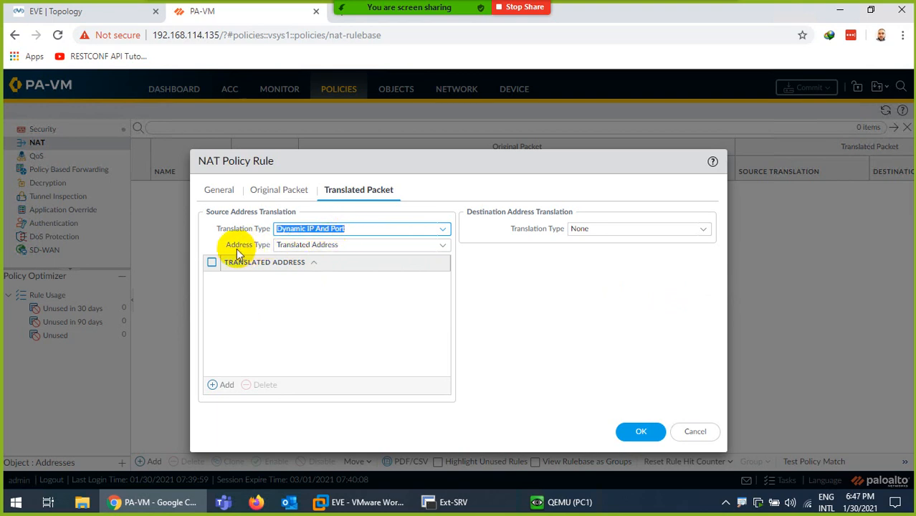
pyautogui.click(439, 248)
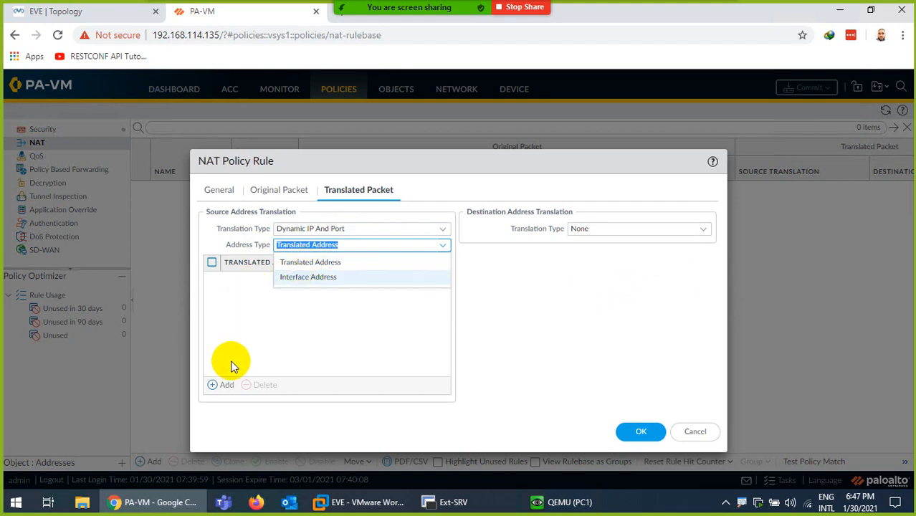
pyautogui.click(304, 279)
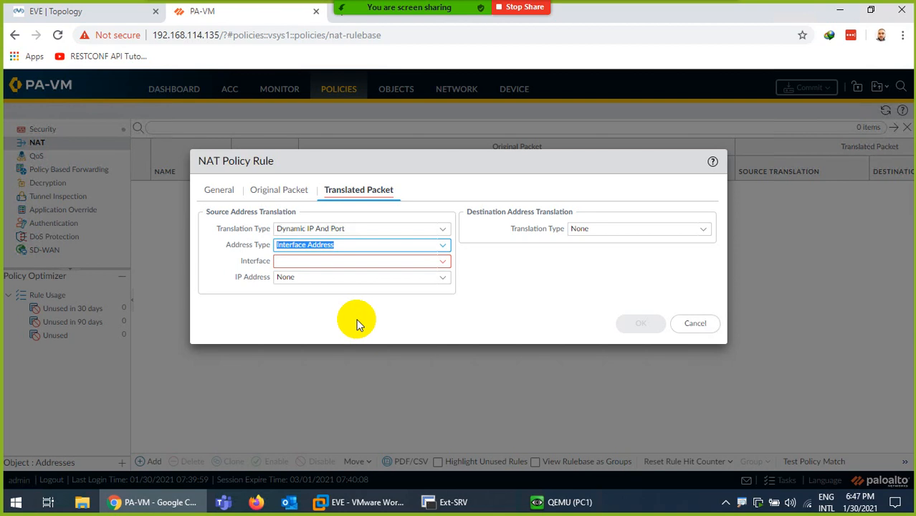
pyautogui.click(437, 261)
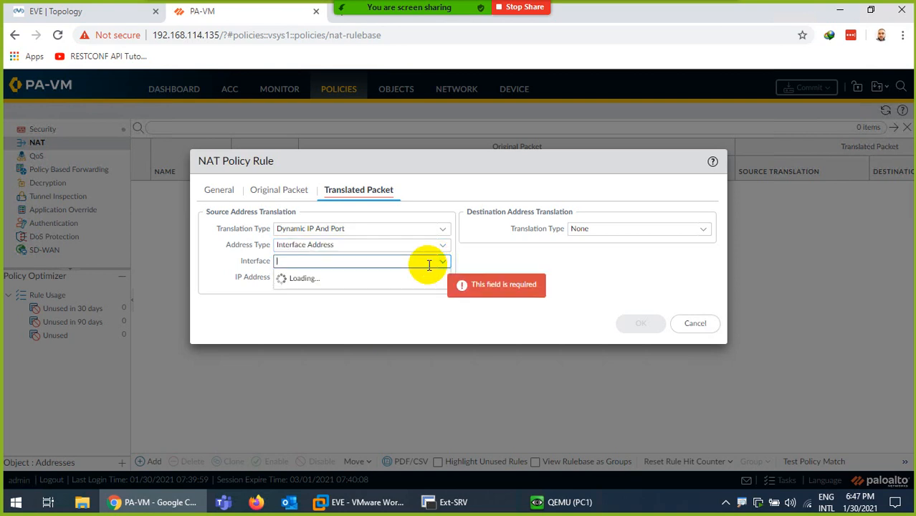
pyautogui.click(327, 278)
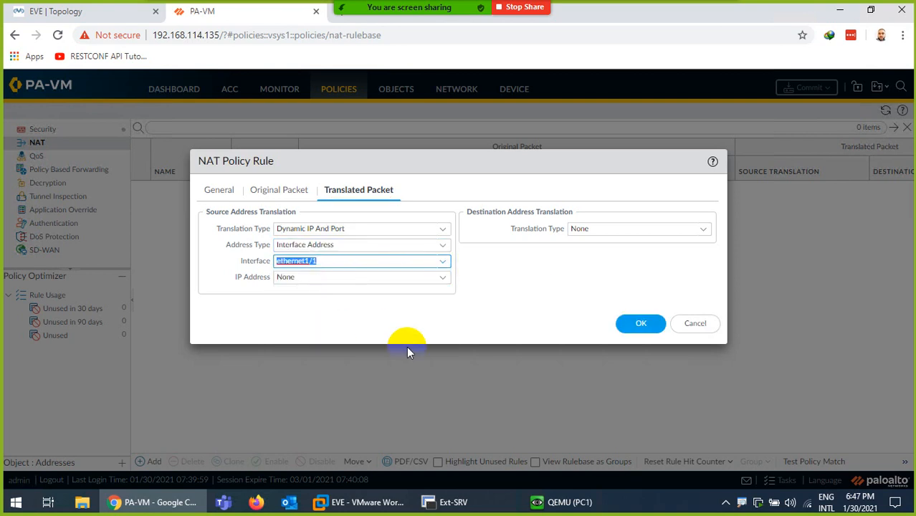
pyautogui.click(443, 280)
pyautogui.click(315, 310)
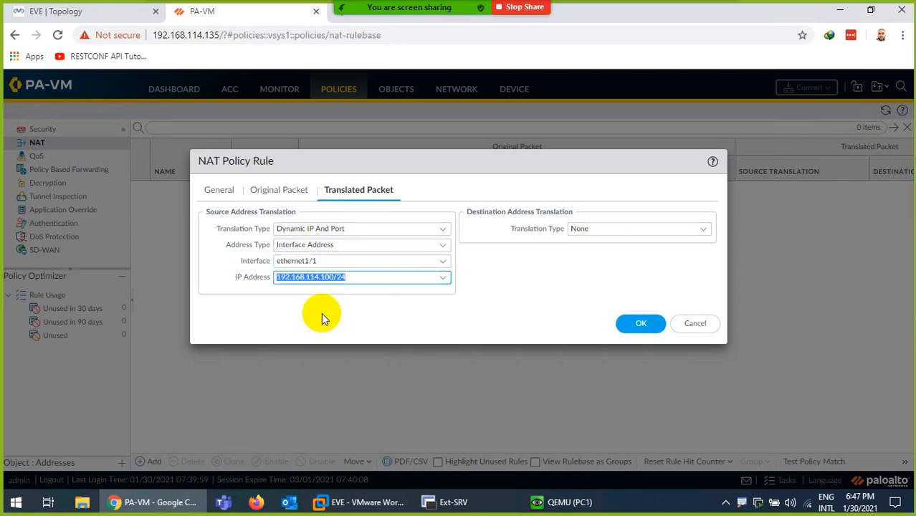
pyautogui.click(360, 312)
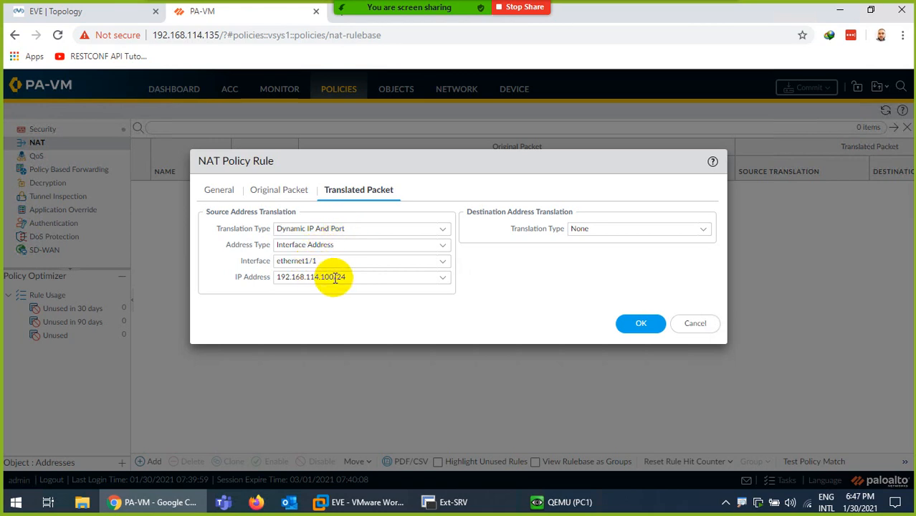
pyautogui.click(108, 13)
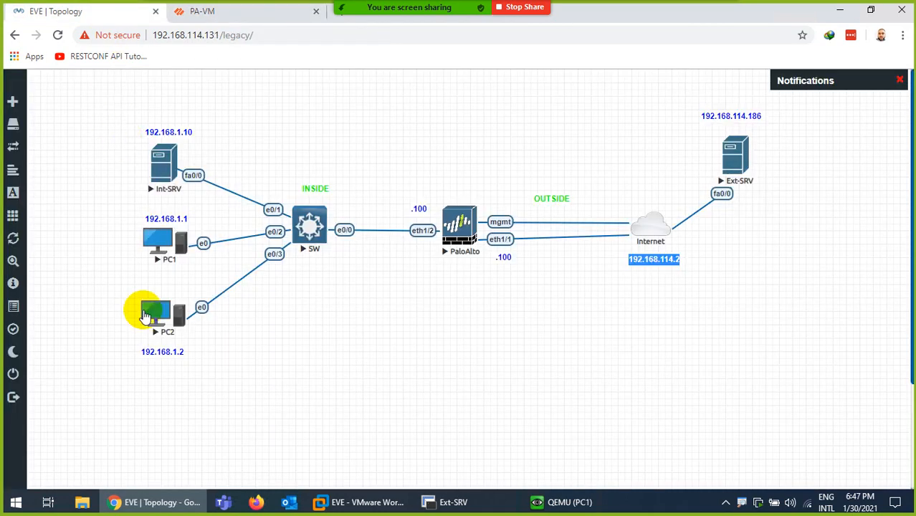
pyautogui.click(200, 10)
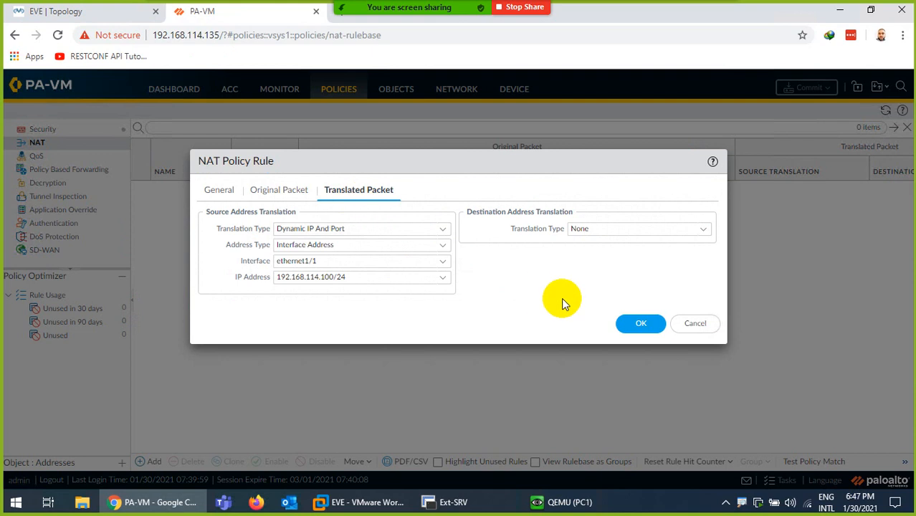
# - Save the DynamicIPPort rule and commit the configuration to the firewall
pyautogui.click(636, 323)
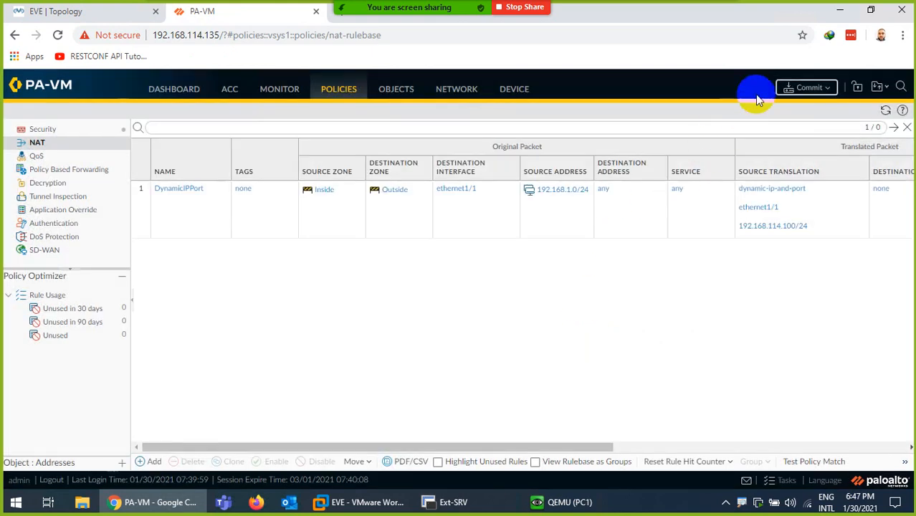
pyautogui.click(808, 87)
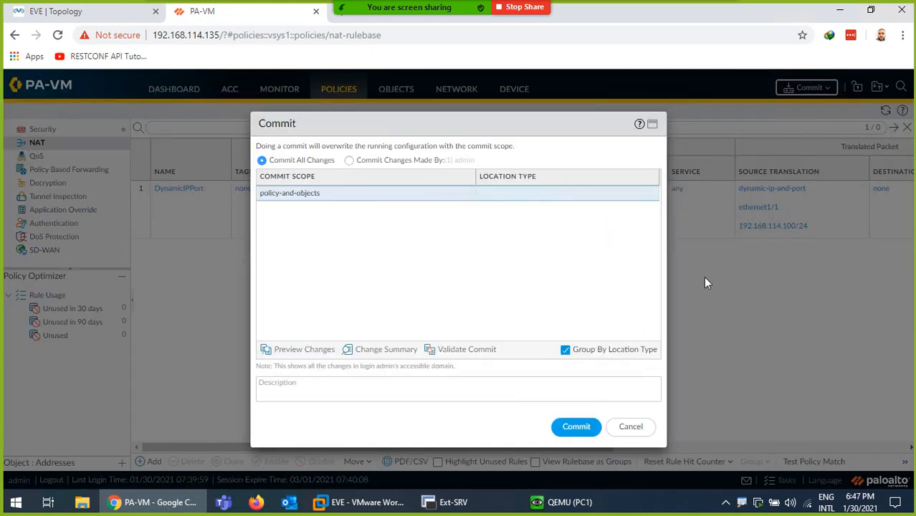
pyautogui.click(578, 426)
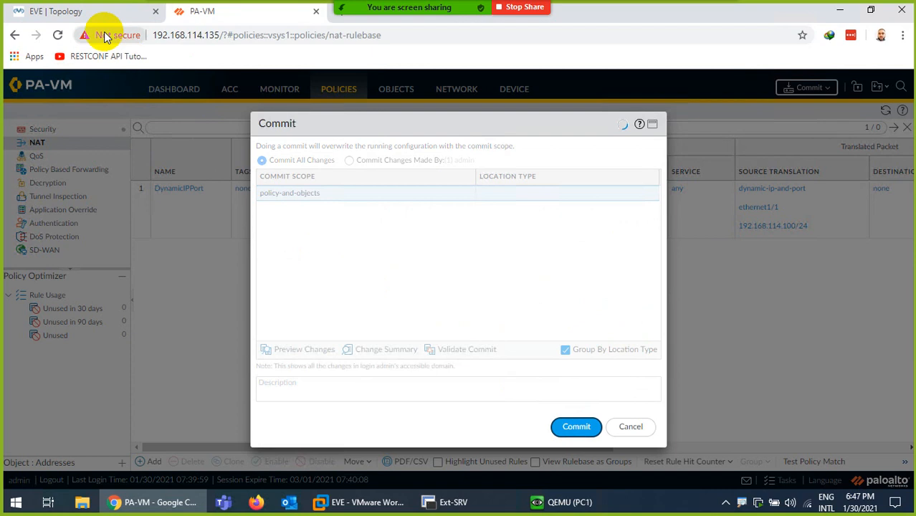
pyautogui.click(91, 14)
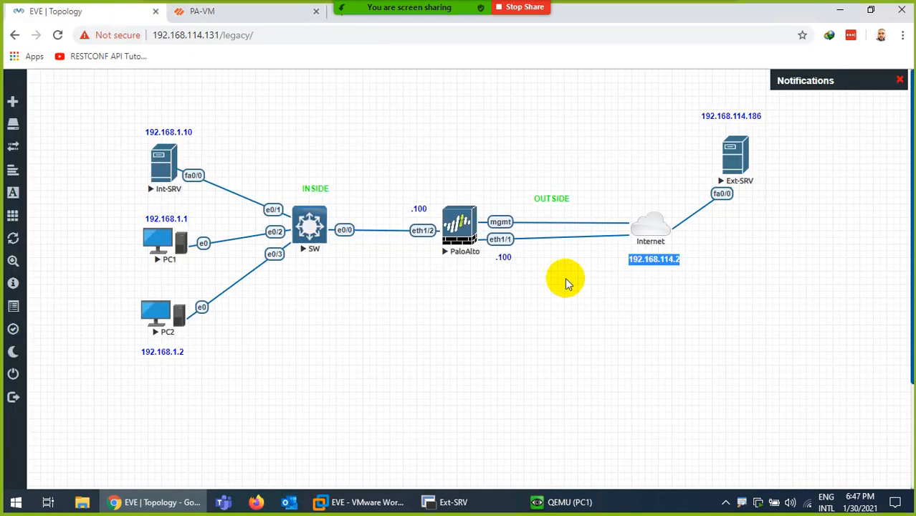
# - Add a bold red label '192.168.1.0/24 ......>> 192.168.114.100' and place it below PaloAlto
pyautogui.rightClick(289, 340)
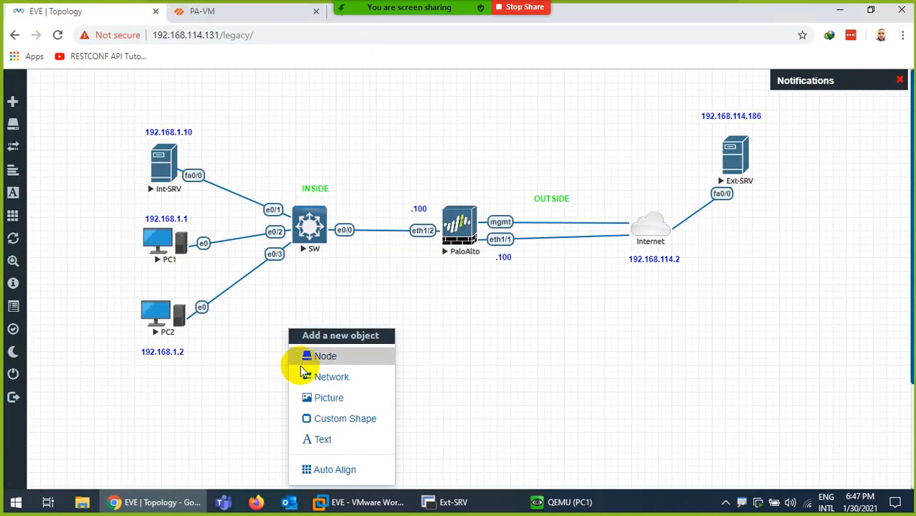
pyautogui.click(324, 438)
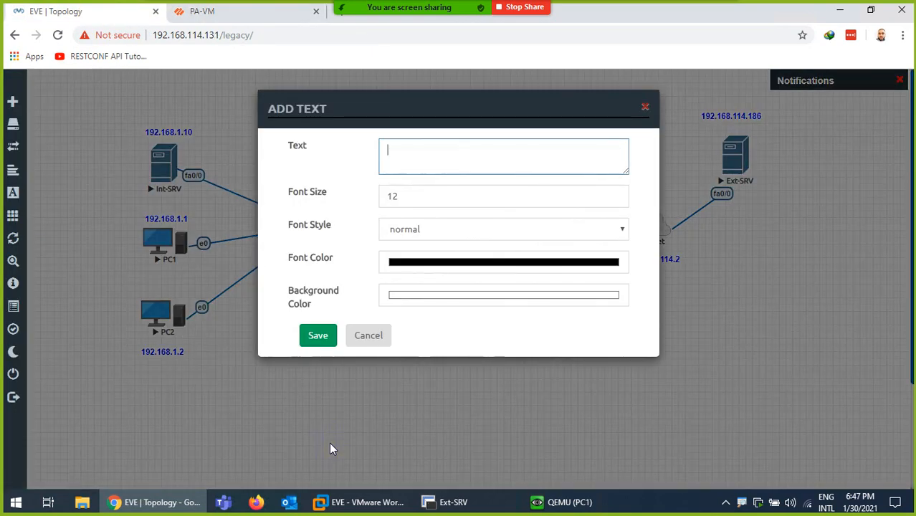
pyautogui.write('192.168.1.0/24 ......>> 192.168.114.100')
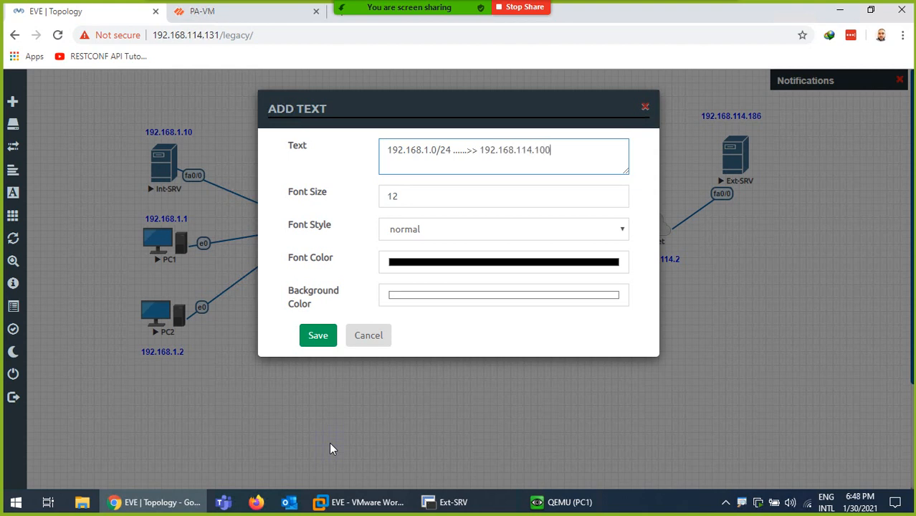
pyautogui.click(399, 263)
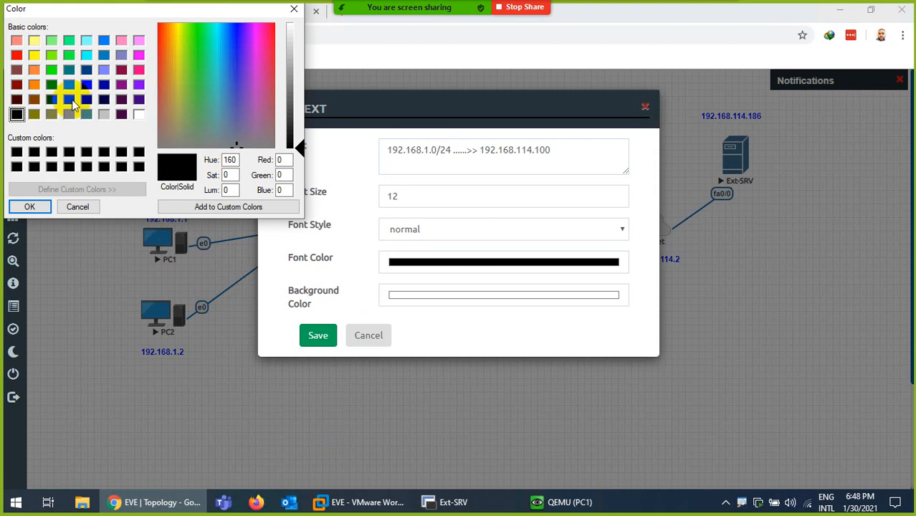
pyautogui.click(33, 86)
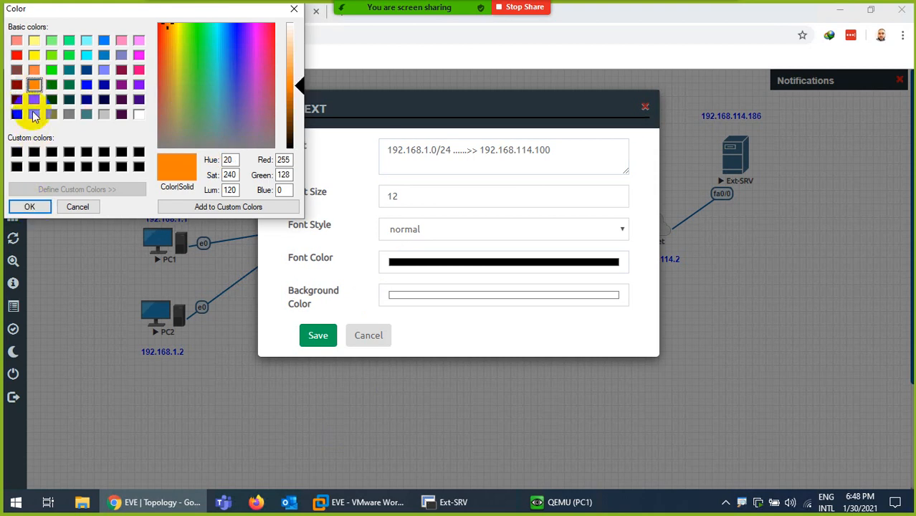
pyautogui.click(18, 42)
pyautogui.click(29, 206)
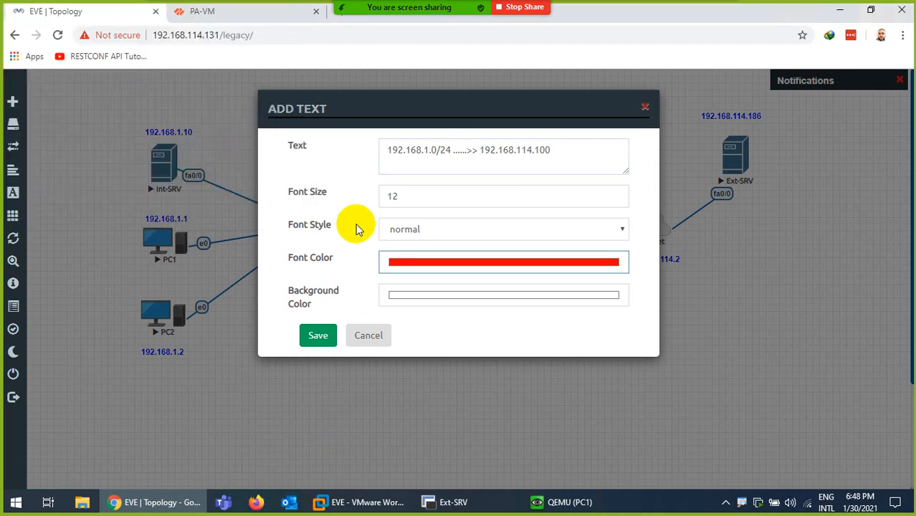
pyautogui.click(393, 228)
pyautogui.click(400, 258)
pyautogui.click(331, 335)
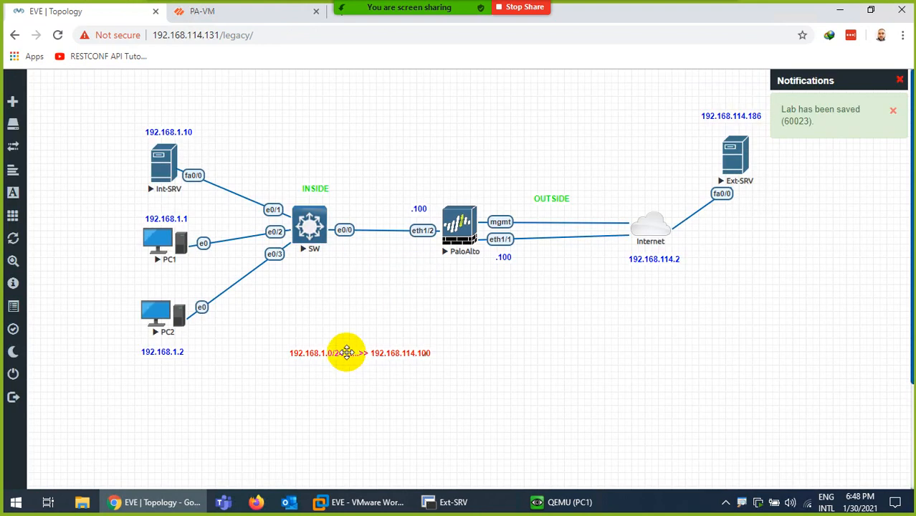
pyautogui.moveTo(346, 352); pyautogui.dragTo(452, 292)
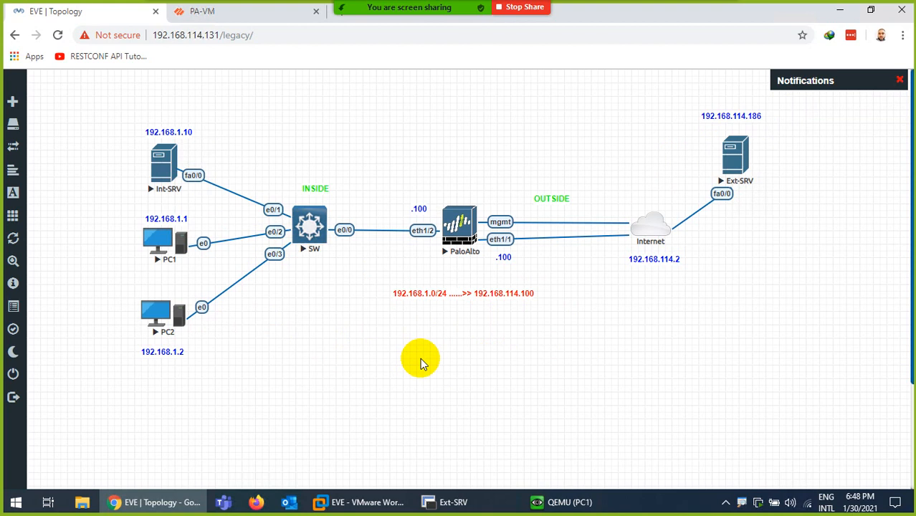
pyautogui.moveTo(434, 299); pyautogui.dragTo(407, 299)
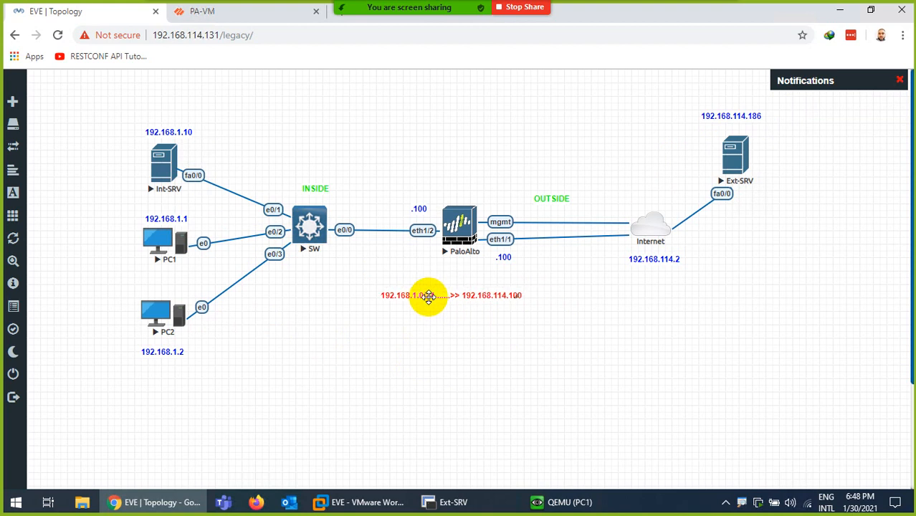
# - Add lines 192.168.1.1:5556, 192.168.1.2:34534, 192.168.1.10:456 and 192.168.1.1:4565 to the NAT label
pyautogui.click(458, 297)
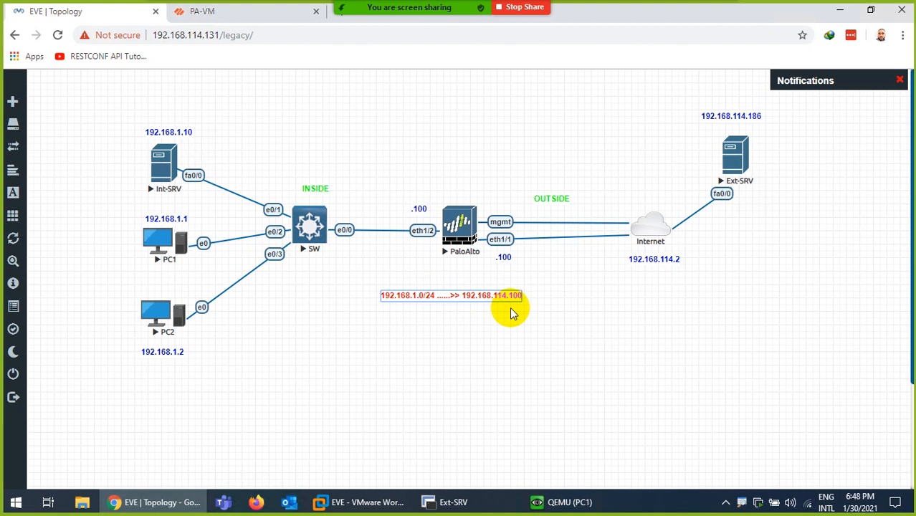
pyautogui.press('Return')
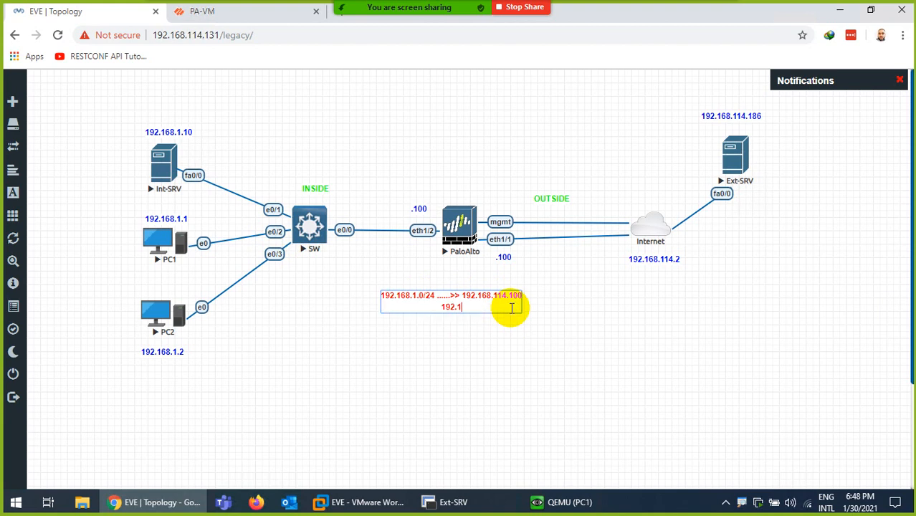
pyautogui.write('192.168.114.100 192')
pyautogui.write('.168.1.1')
pyautogui.write(':')
pyautogui.write('5556')
pyautogui.press('Return')
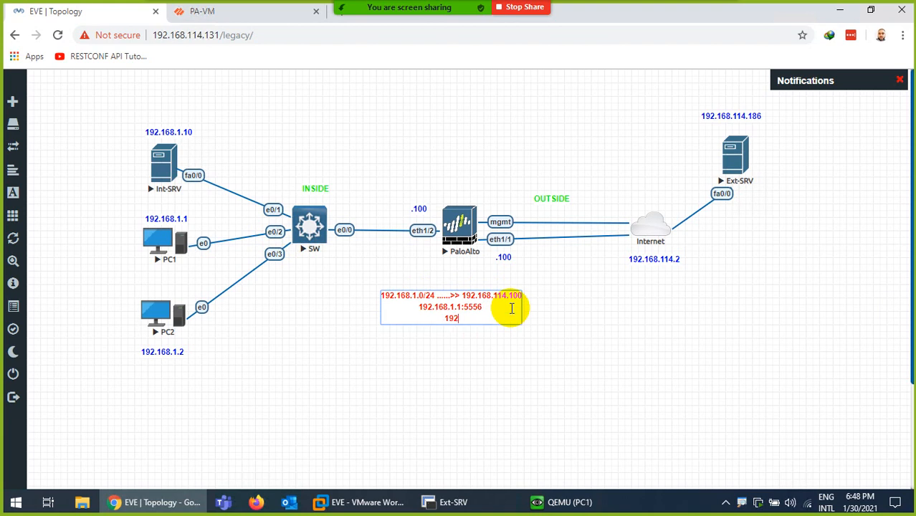
pyautogui.write('192.168.1.2:34534')
pyautogui.press('Return')
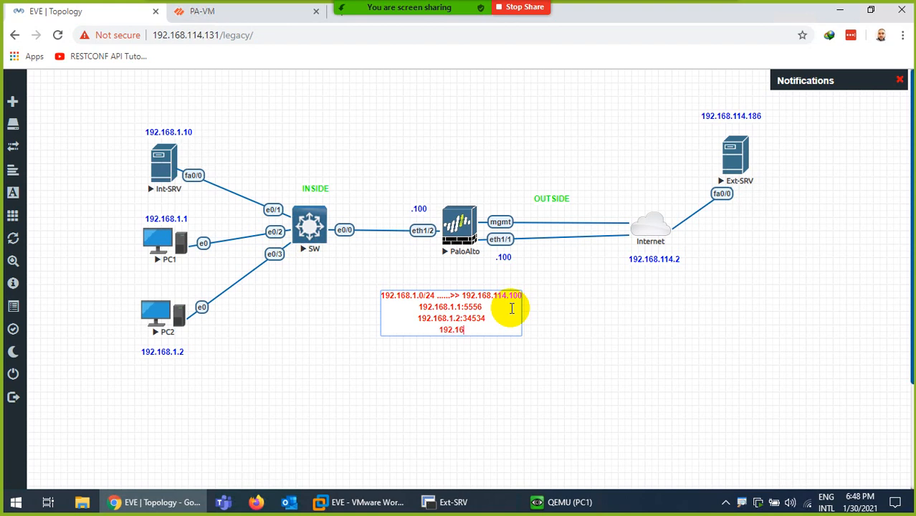
pyautogui.write('192.168.1.10:456')
pyautogui.press('Return')
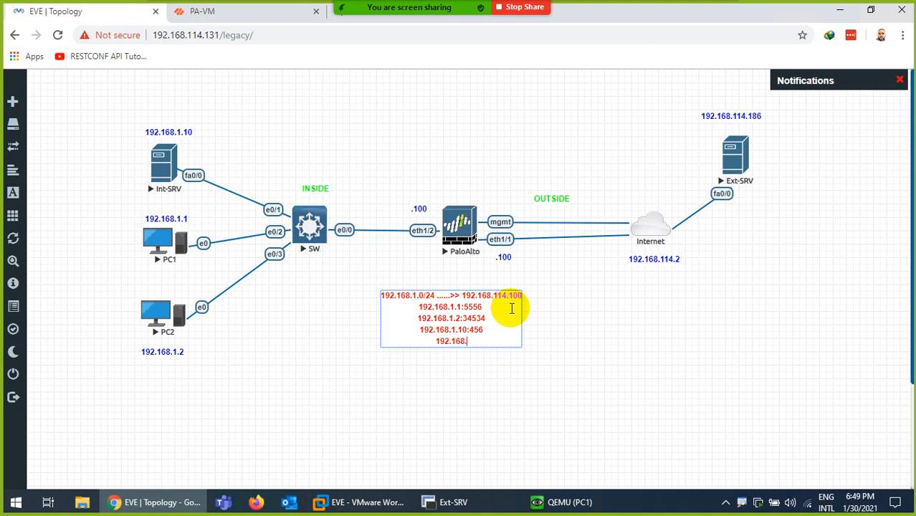
pyautogui.write('192.168.1.1:4565')
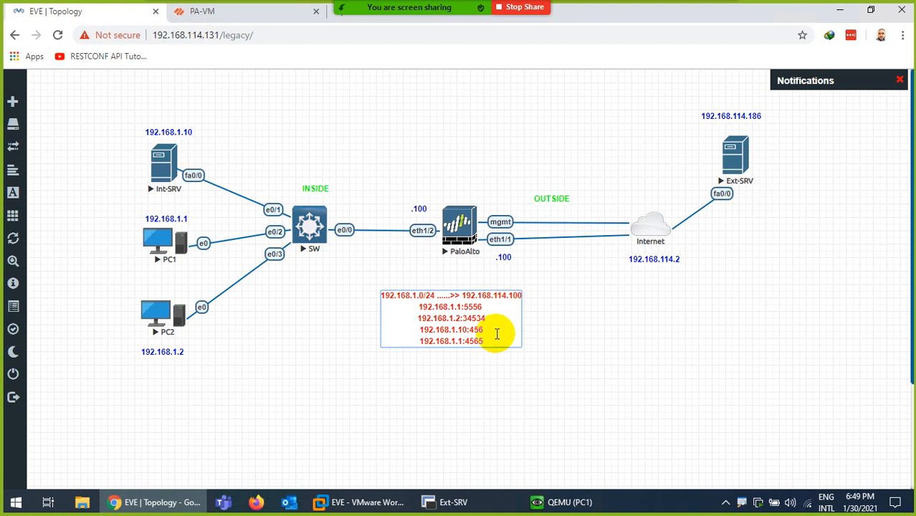
pyautogui.click(534, 395)
pyautogui.moveTo(436, 307)
pyautogui.mouseDown()
pyautogui.moveTo(450, 290)
pyautogui.moveTo(448, 299)
pyautogui.mouseUp()
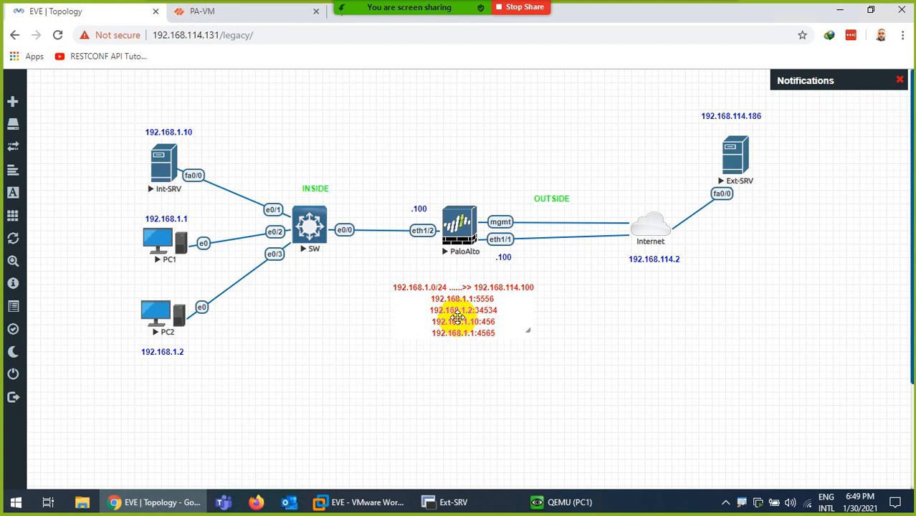
# - Close the commit results and reload the Google page in PC1's Firefox
pyautogui.click(221, 13)
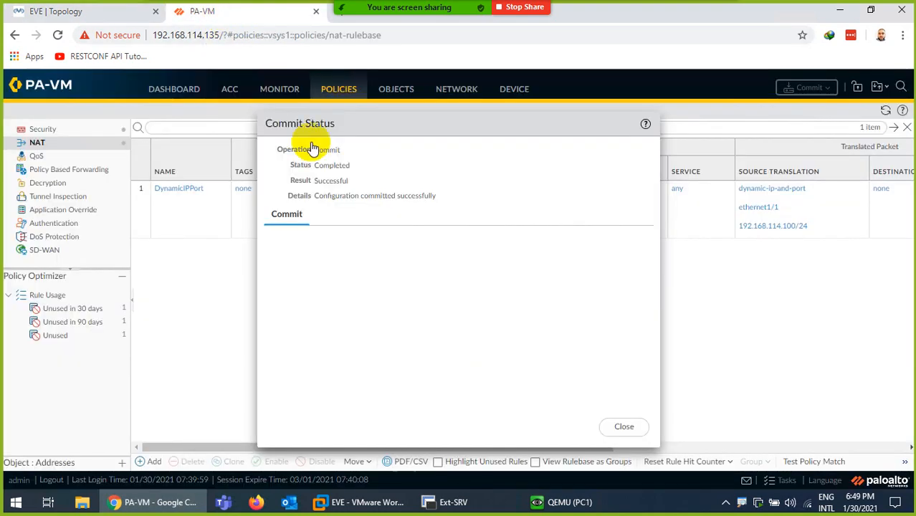
pyautogui.click(621, 426)
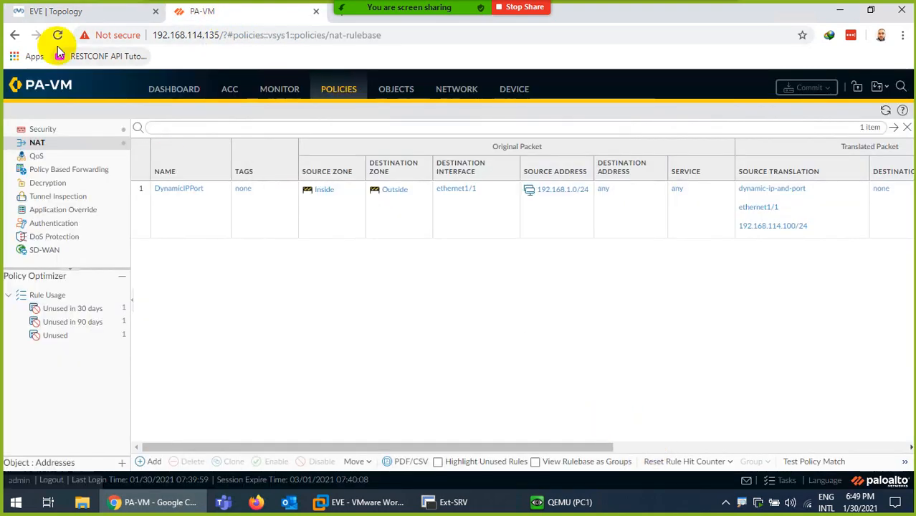
pyautogui.click(45, 11)
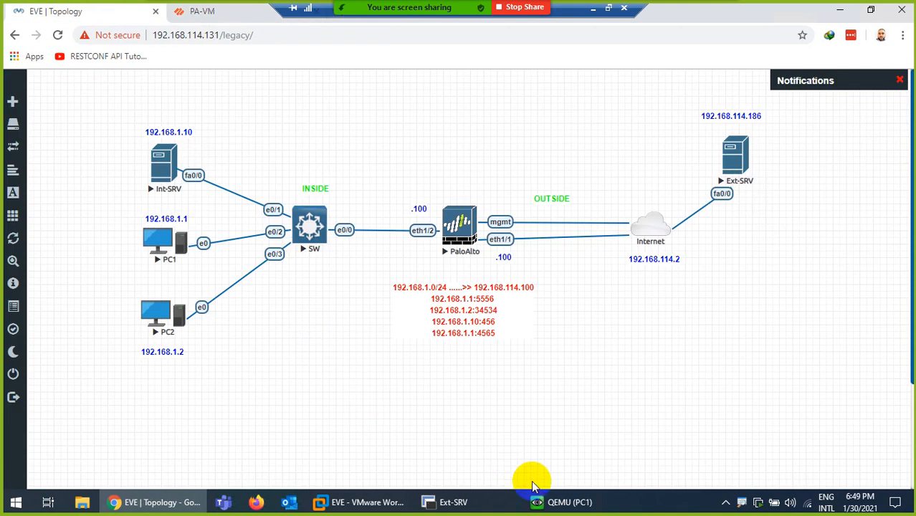
pyautogui.click(553, 497)
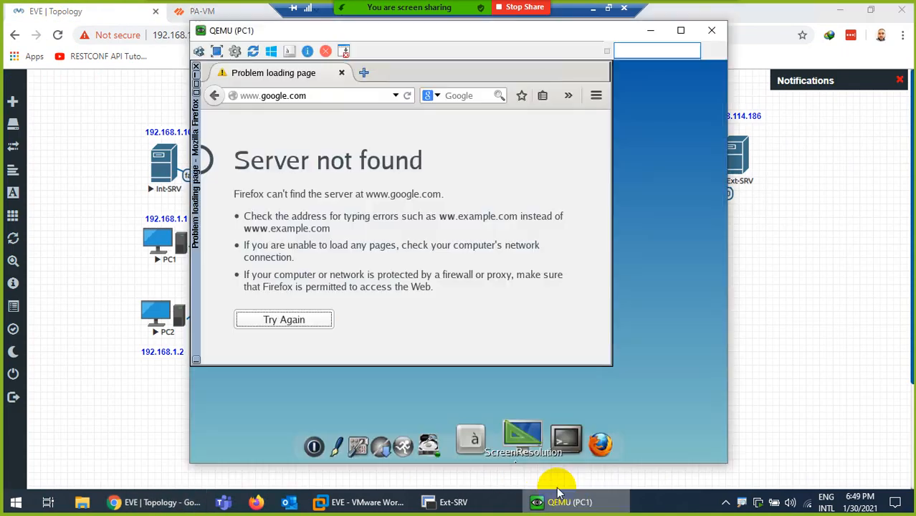
pyautogui.click(408, 96)
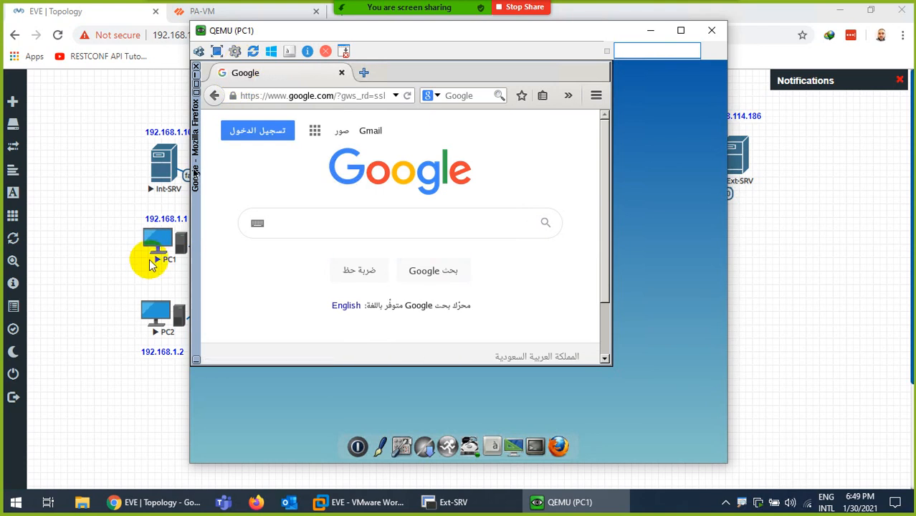
pyautogui.click(153, 309)
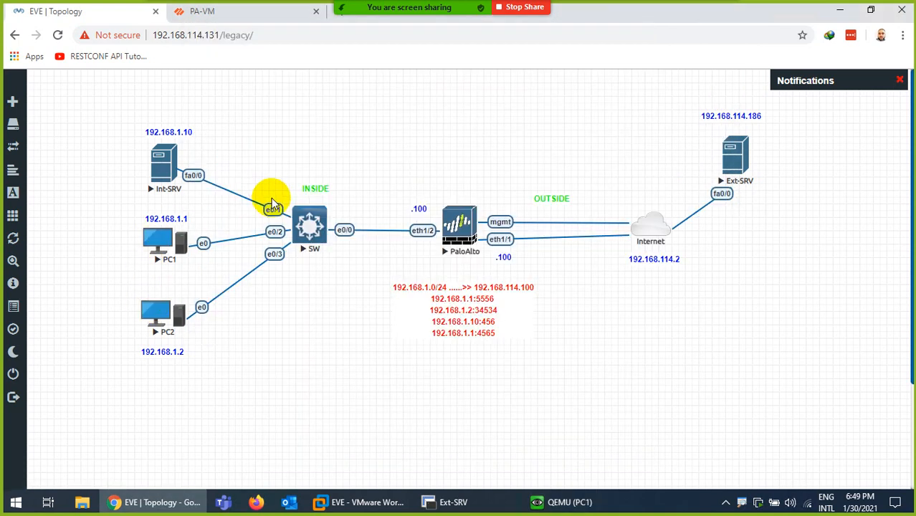
# - Open PC2's console and load facebook.com in its Firefox browser
pyautogui.click(157, 308)
pyautogui.click(456, 100)
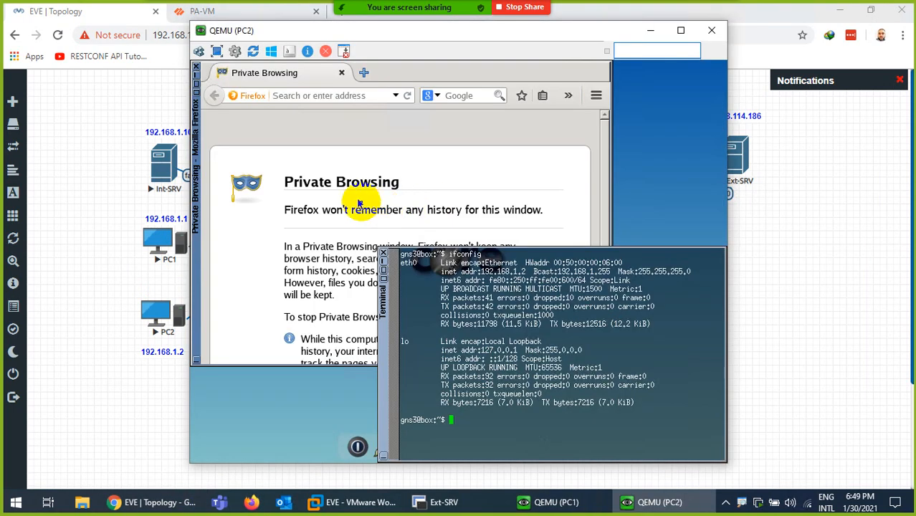
pyautogui.click(317, 98)
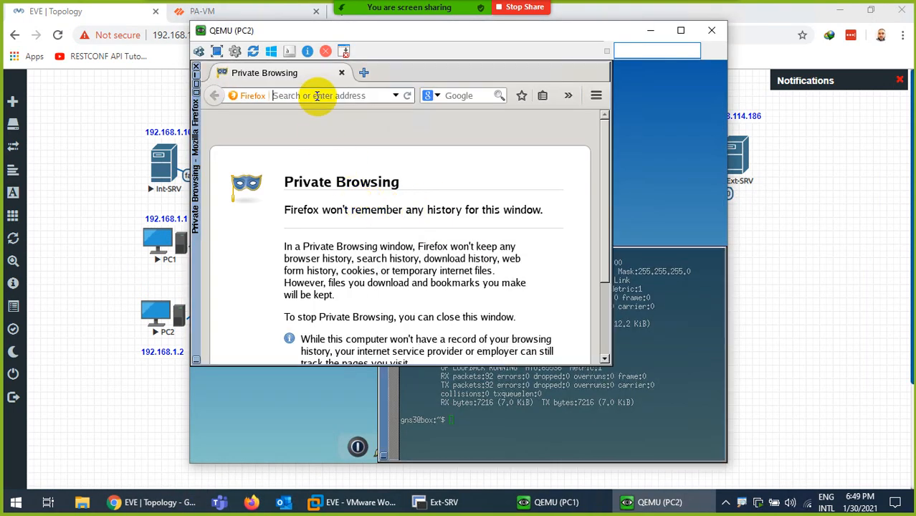
pyautogui.write('facebook.com')
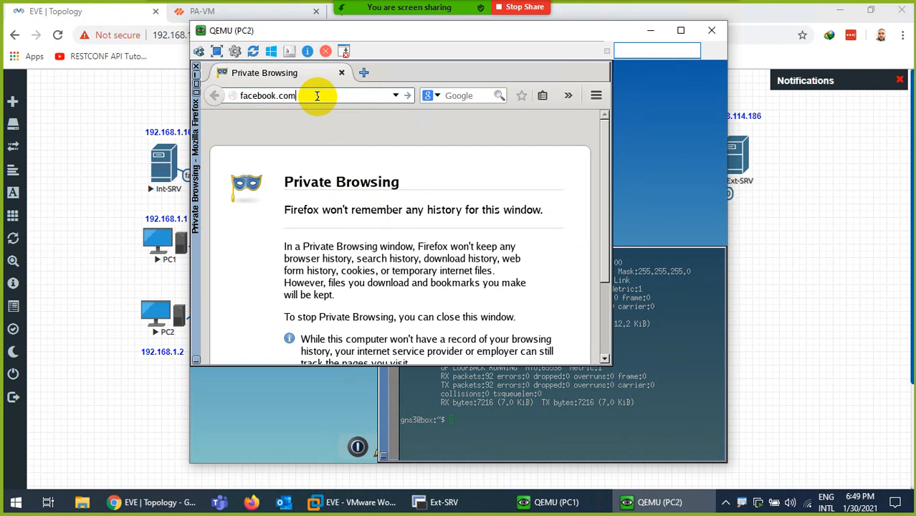
pyautogui.press('Return')
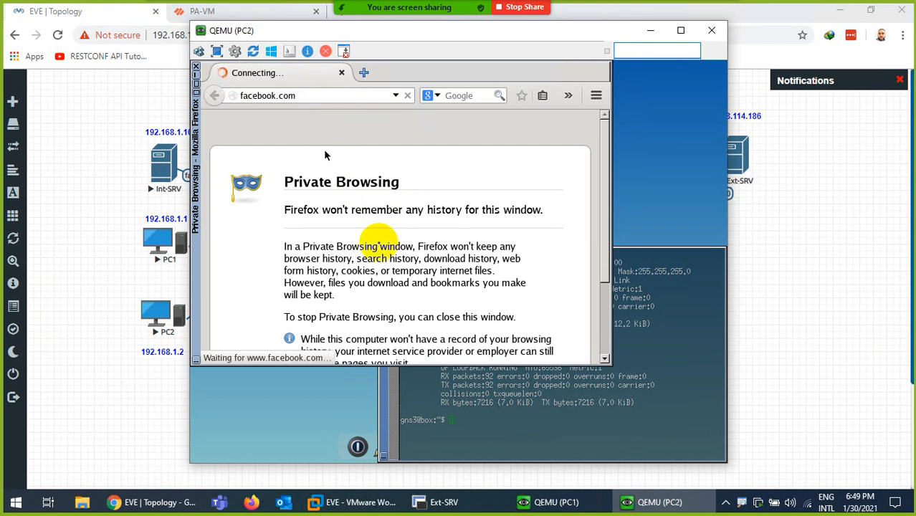
pyautogui.click(550, 501)
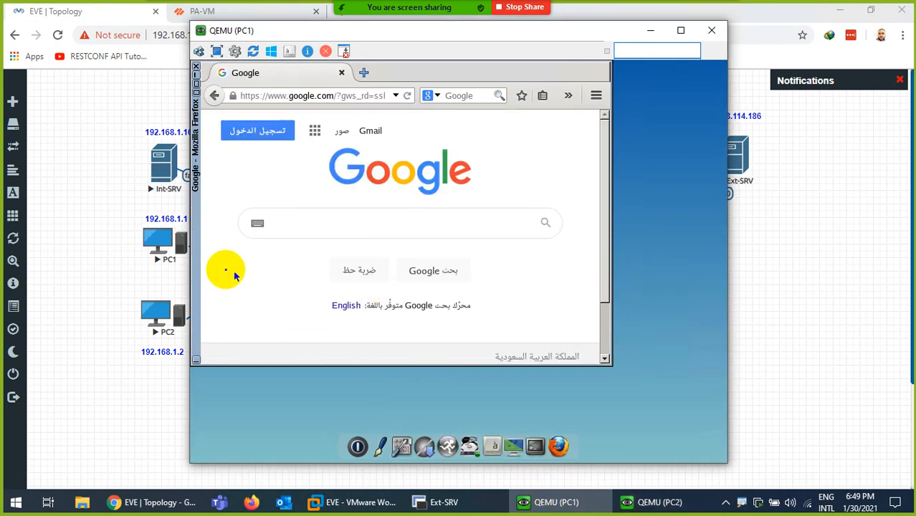
pyautogui.click(162, 172)
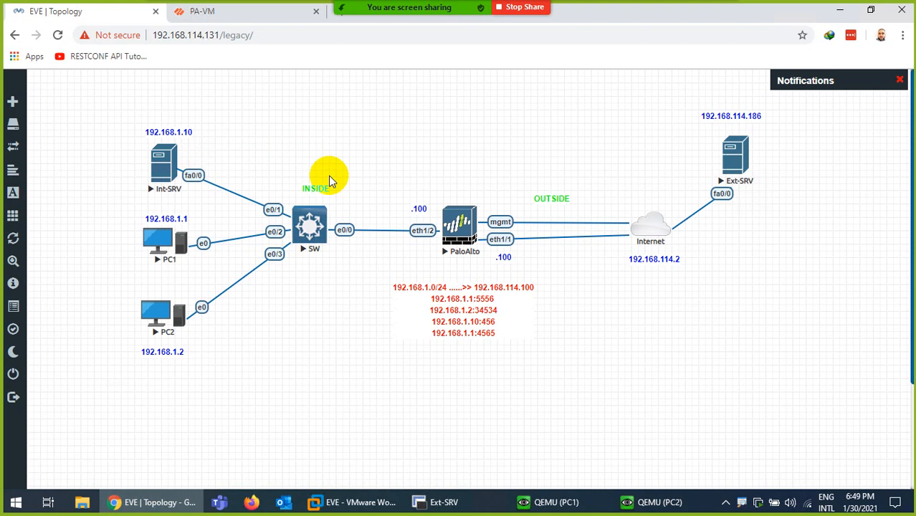
# - On Int-SRV's console, enter privileged mode and disable CDP with 'no cdp run'
pyautogui.click(450, 494)
pyautogui.click(422, 130)
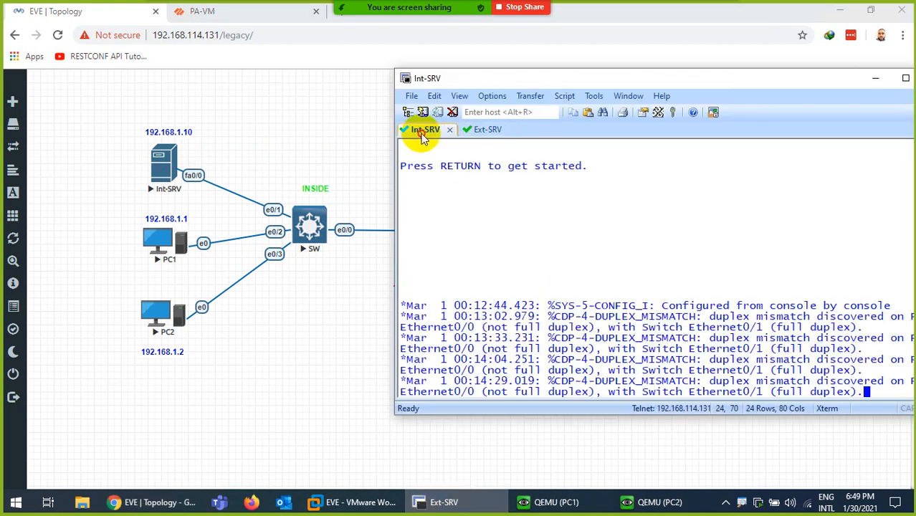
pyautogui.press('Return')
pyautogui.press('Return')
pyautogui.press('Return')
pyautogui.press('Return')
pyautogui.press('Return')
pyautogui.press('Return')
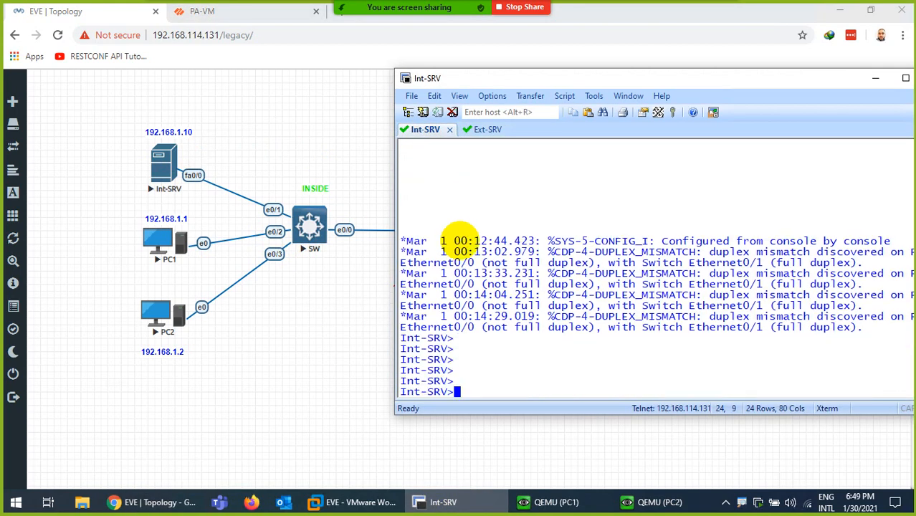
pyautogui.write('en')
pyautogui.press('Return')
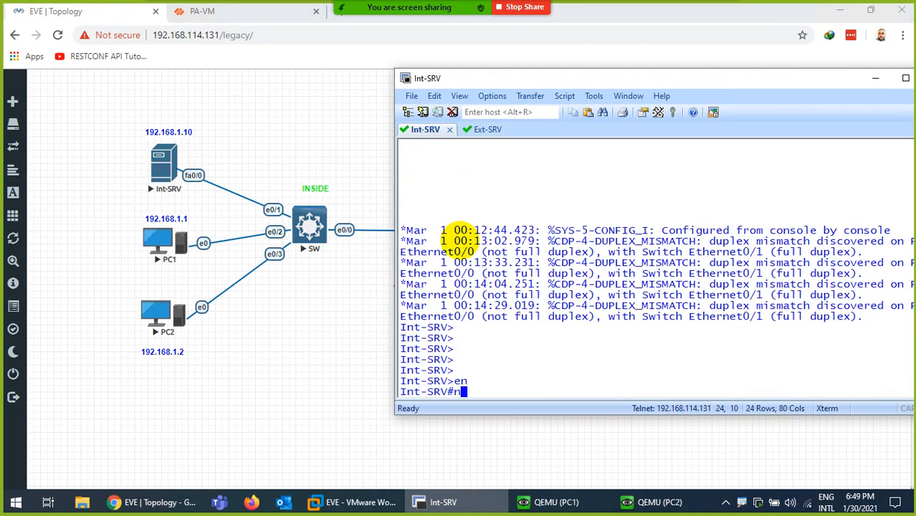
pyautogui.write('no cd')
pyautogui.press('Tab')
pyautogui.write('p')
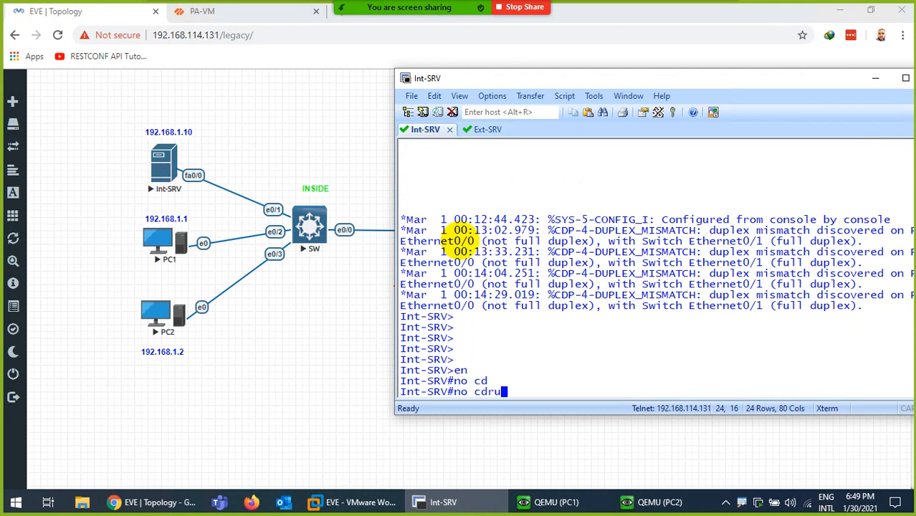
pyautogui.press('BackSpace')
pyautogui.press('BackSpace')
pyautogui.press('BackSpace')
pyautogui.press('BackSpace')
pyautogui.press('BackSpace')
pyautogui.press('BackSpace')
pyautogui.write('config t')
pyautogui.press('Return')
pyautogui.press('Return')
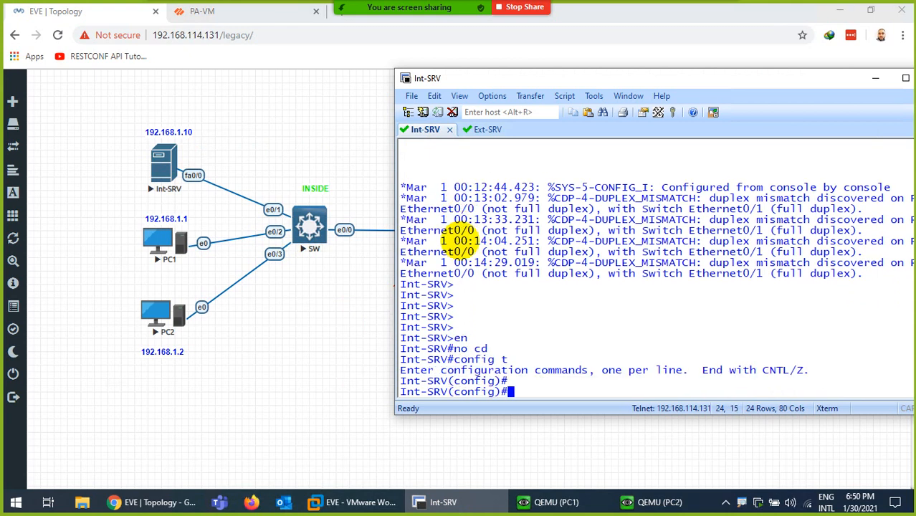
pyautogui.press('BackSpace')
pyautogui.press('BackSpace')
pyautogui.press('BackSpace')
pyautogui.write('no cd')
pyautogui.press('Tab')
pyautogui.write('run')
pyautogui.press('Return')
pyautogui.hotkey('ctrl', 'z')
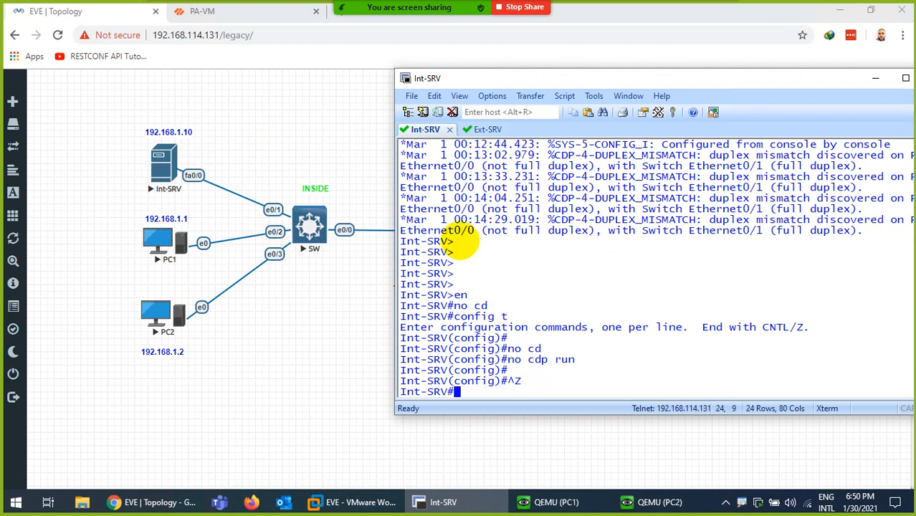
pyautogui.hotkey('ctrl', 'l')
pyautogui.press('Return')
pyautogui.press('Return')
# - Ping yahoo.com from Int-SRV
pyautogui.write('ping')
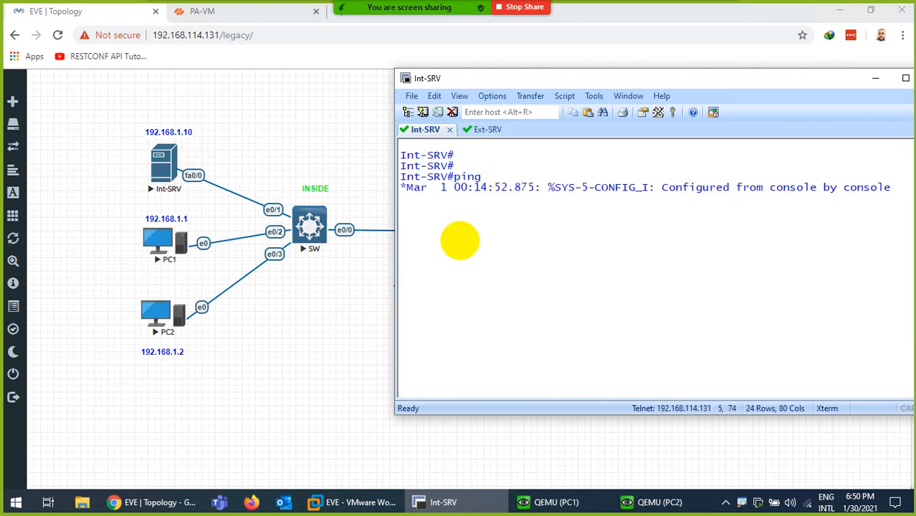
pyautogui.press('Return')
pyautogui.press('Return')
pyautogui.press('Return')
pyautogui.press('Return')
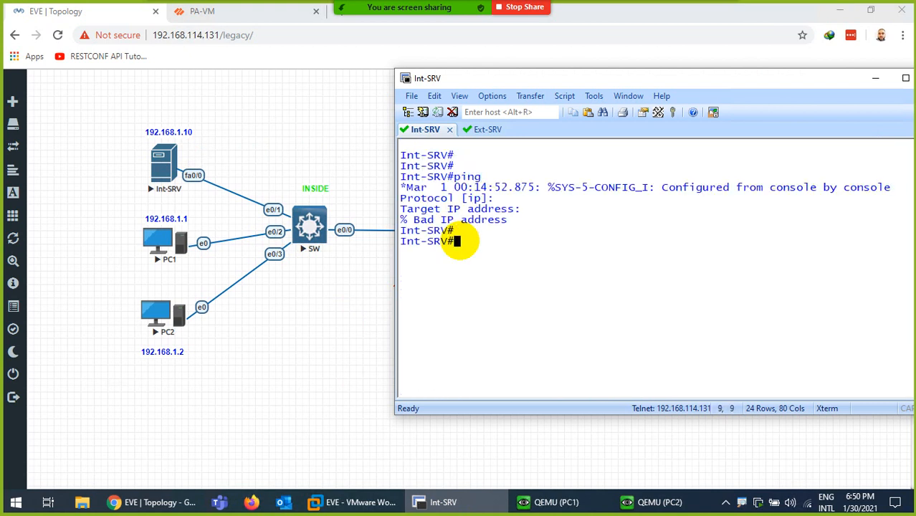
pyautogui.hotkey('ctrl', 'l')
pyautogui.press('Return')
pyautogui.press('Return')
pyautogui.write('ping y')
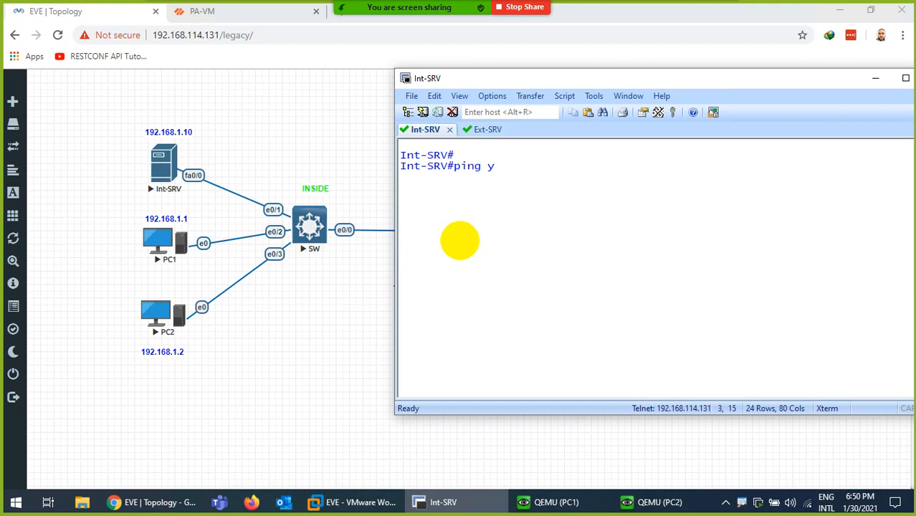
pyautogui.write('ahoo.com')
pyautogui.press('Return')
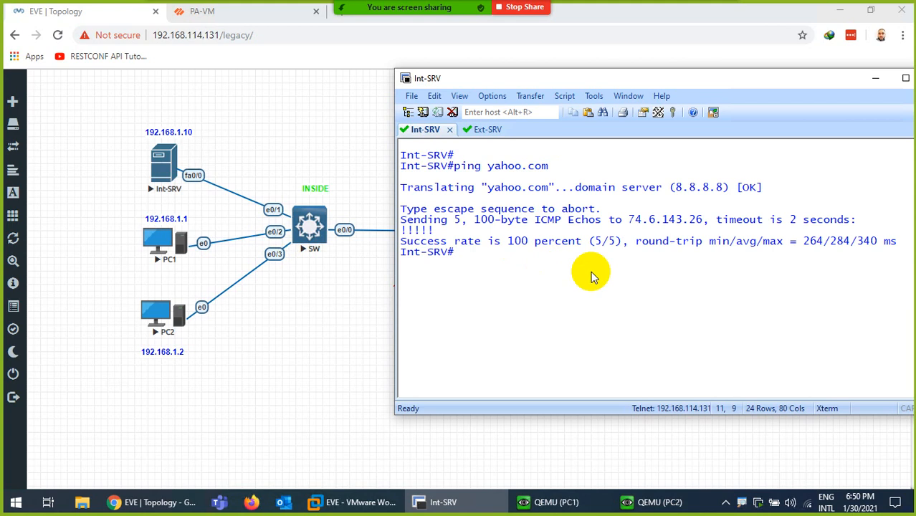
# - Run a 100-packet repeat ping to yahoo.com with 'ping yahoo.com repeat 100'
pyautogui.press('Up')
pyautogui.write('re')
pyautogui.press('Tab')
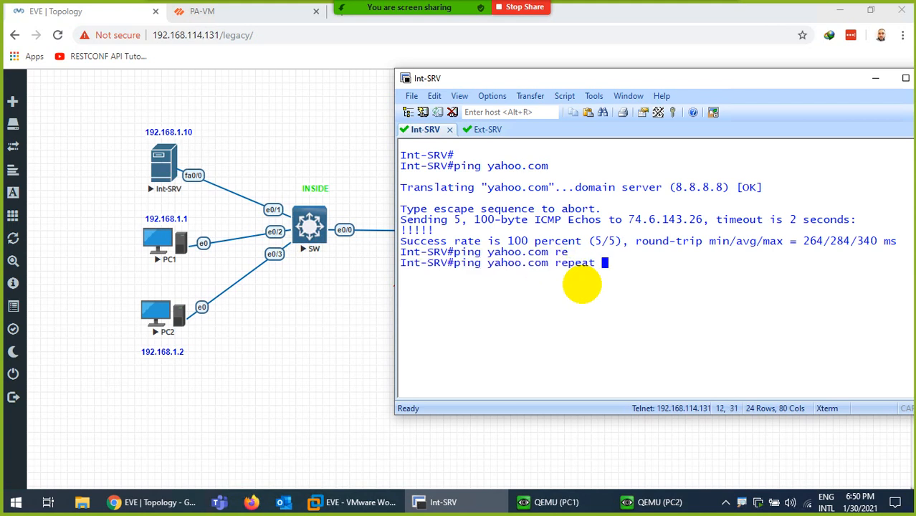
pyautogui.write('100')
pyautogui.press('Return')
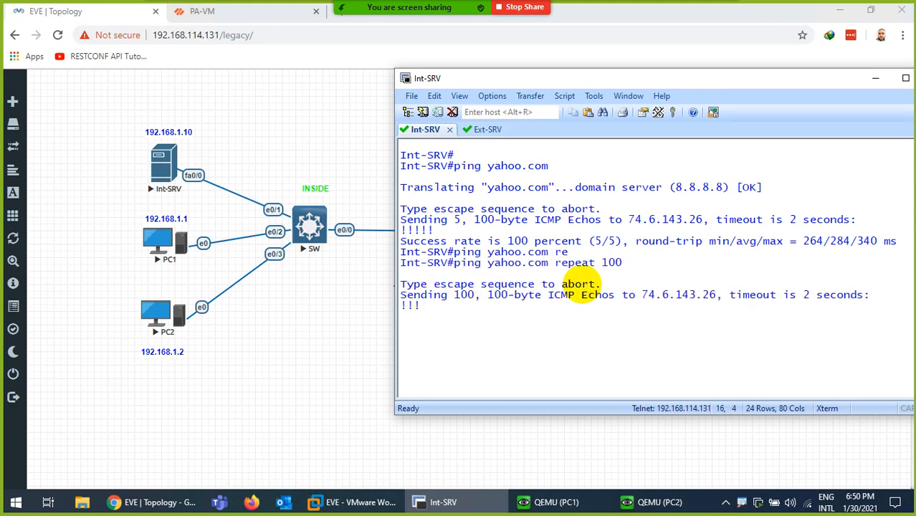
pyautogui.click(556, 502)
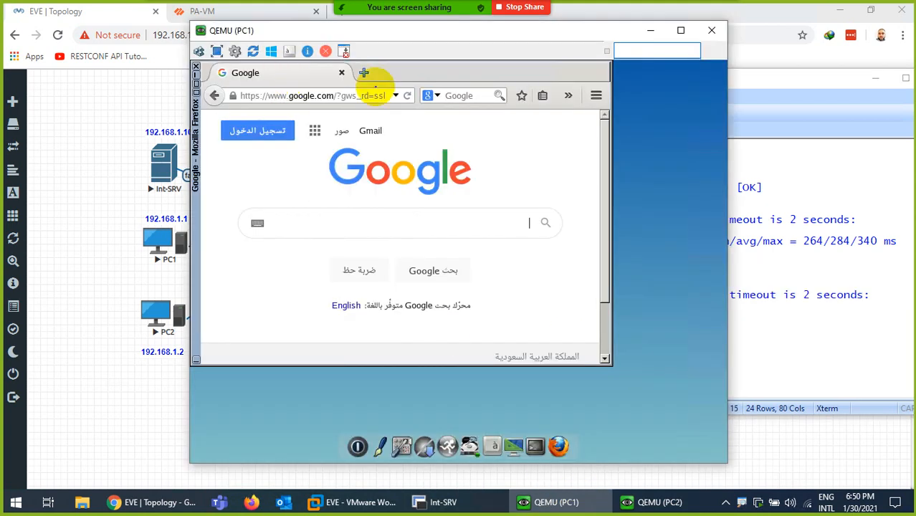
# - Reload Google on PC1 and the Facebook page on PC2, then return to the Int-SRV terminal
pyautogui.click(407, 96)
pyautogui.click(660, 502)
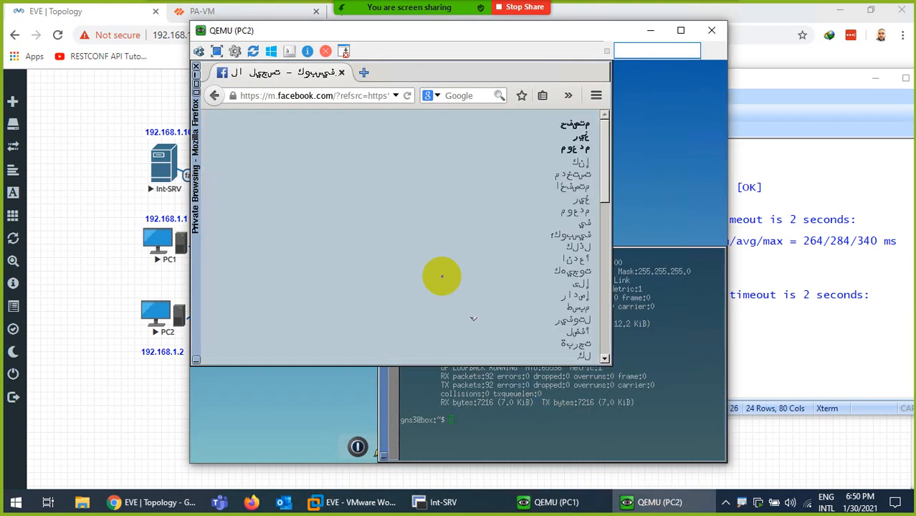
pyautogui.click(407, 96)
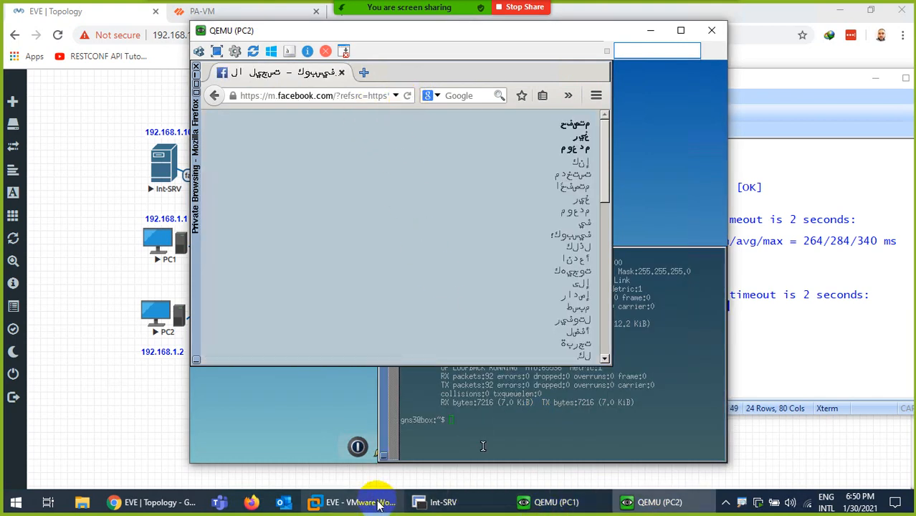
pyautogui.click(170, 500)
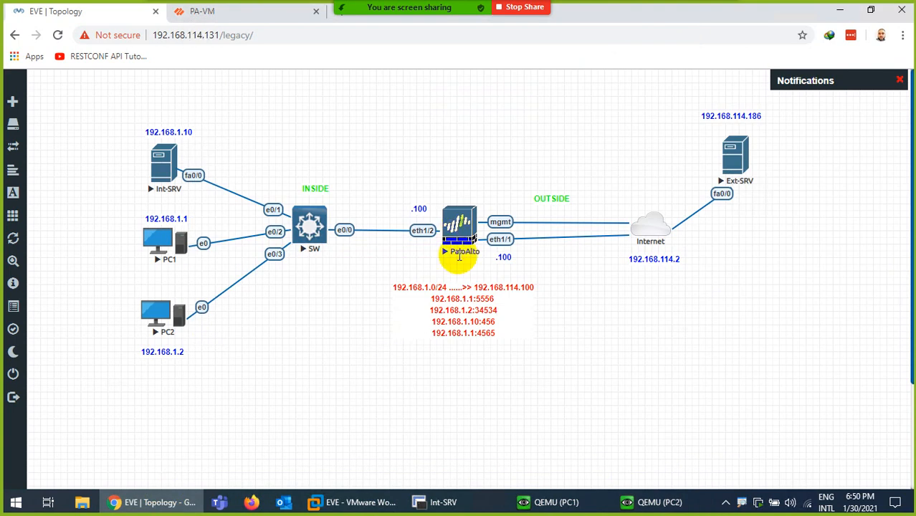
pyautogui.click(420, 504)
# - Open an SSH2 session to the PA-VM at 192.168.114.135 as admin, accepting the host key
pyautogui.click(410, 98)
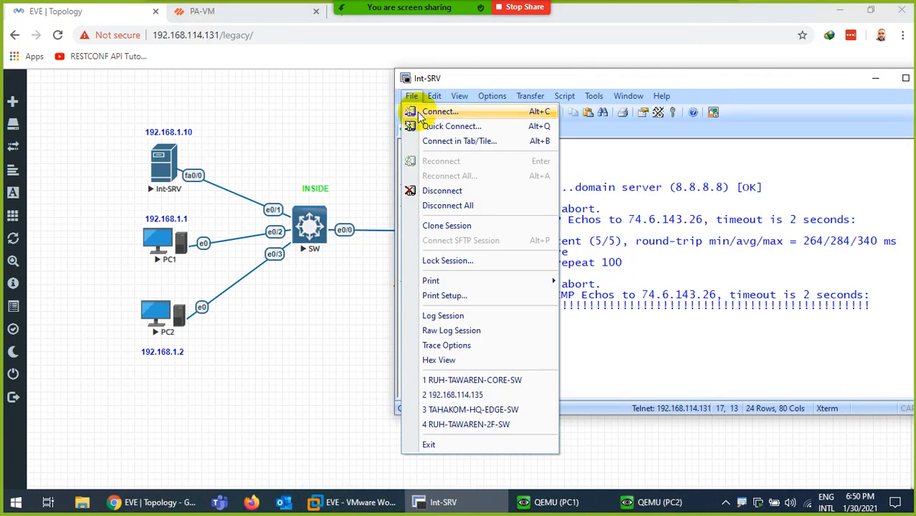
pyautogui.click(452, 127)
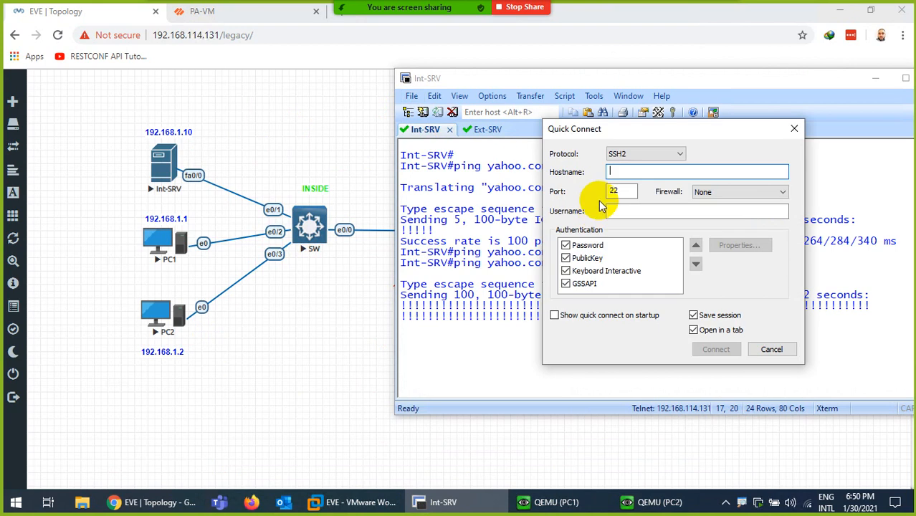
pyautogui.write('192.168.114.13')
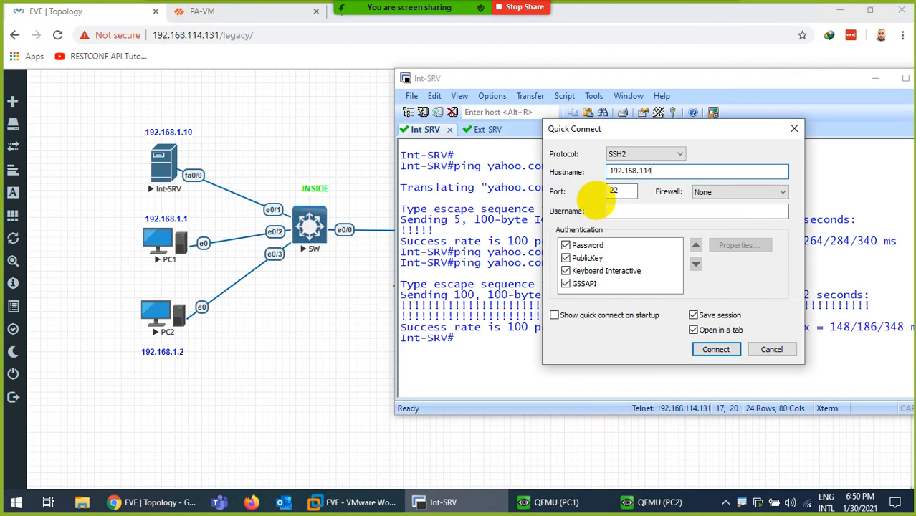
pyautogui.click(206, 13)
pyautogui.click(482, 502)
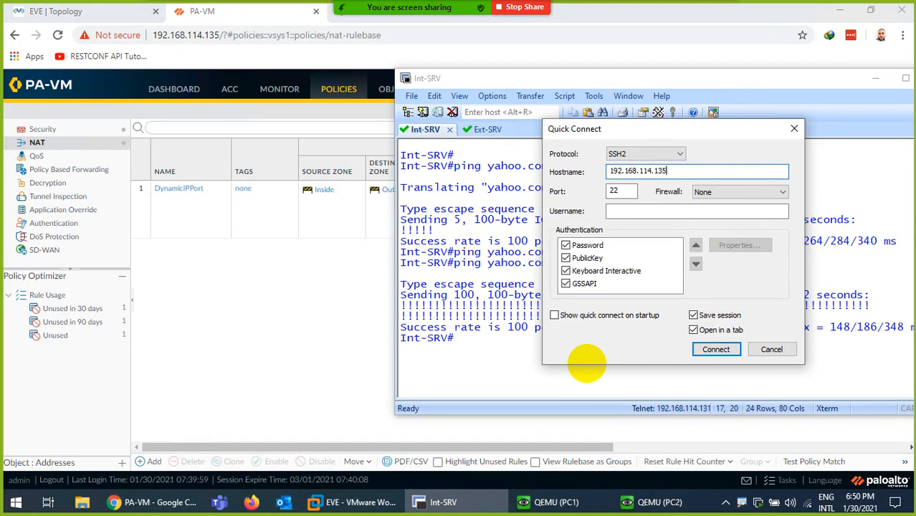
pyautogui.click(635, 212)
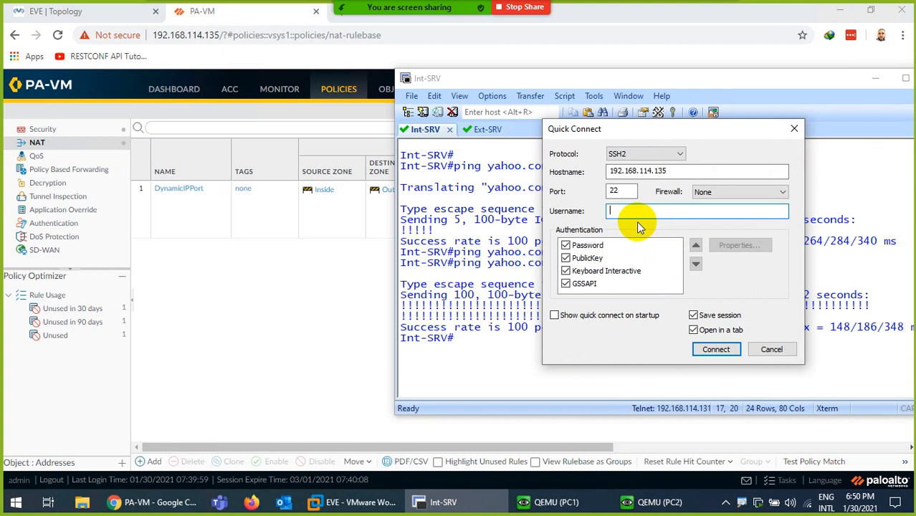
pyautogui.write('admin')
pyautogui.press('Return')
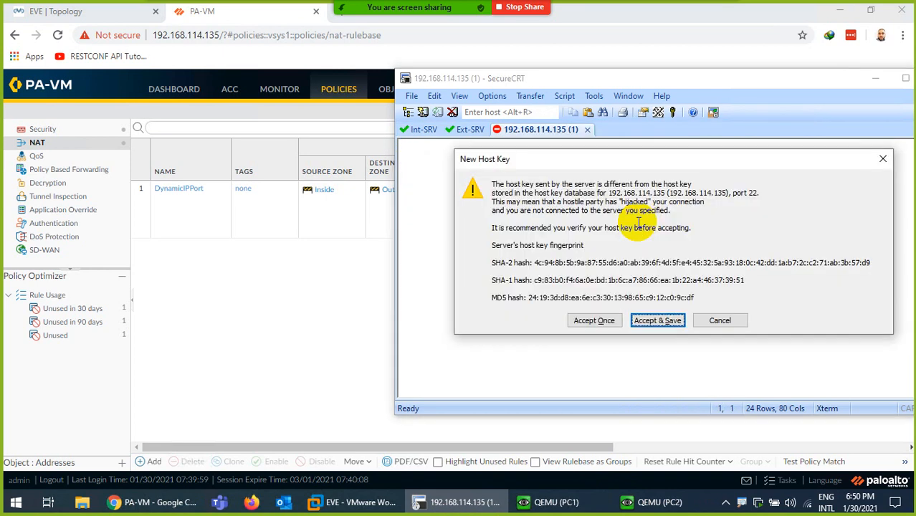
pyautogui.press('Return')
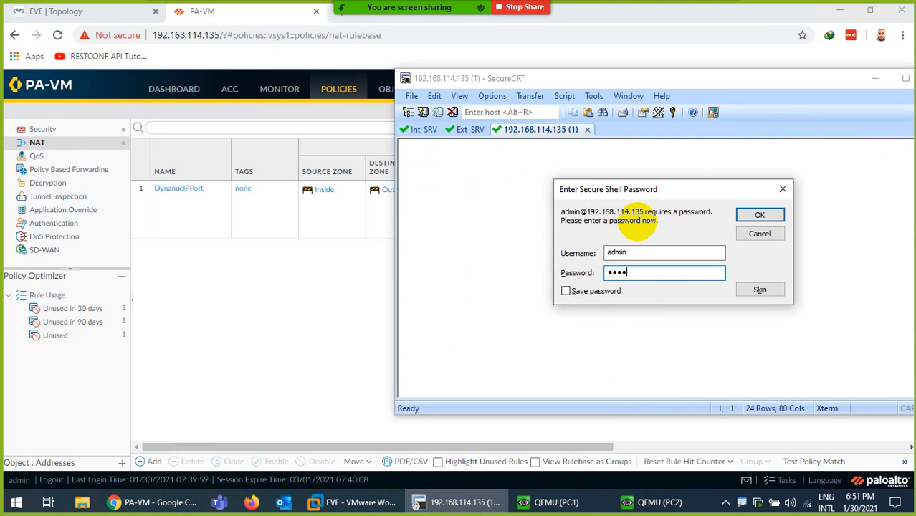
pyautogui.press('Return')
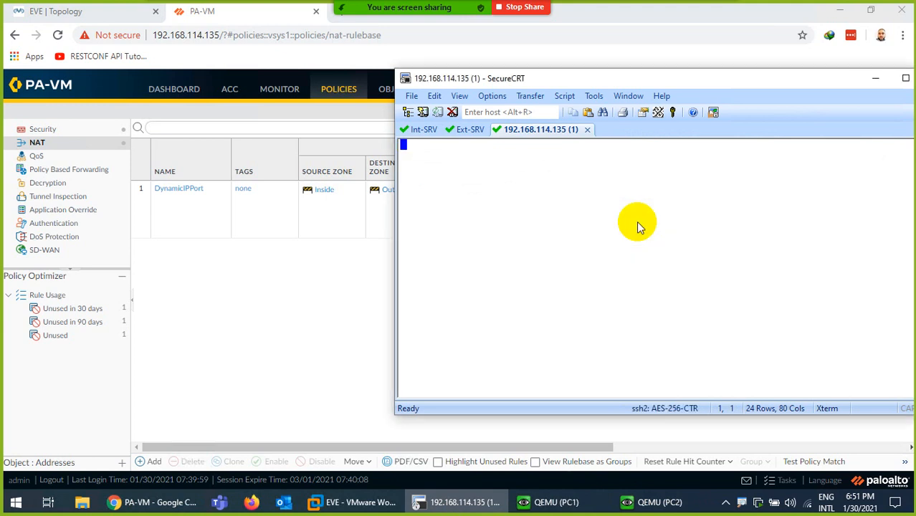
pyautogui.moveTo(565, 78); pyautogui.dragTo(413, 123)
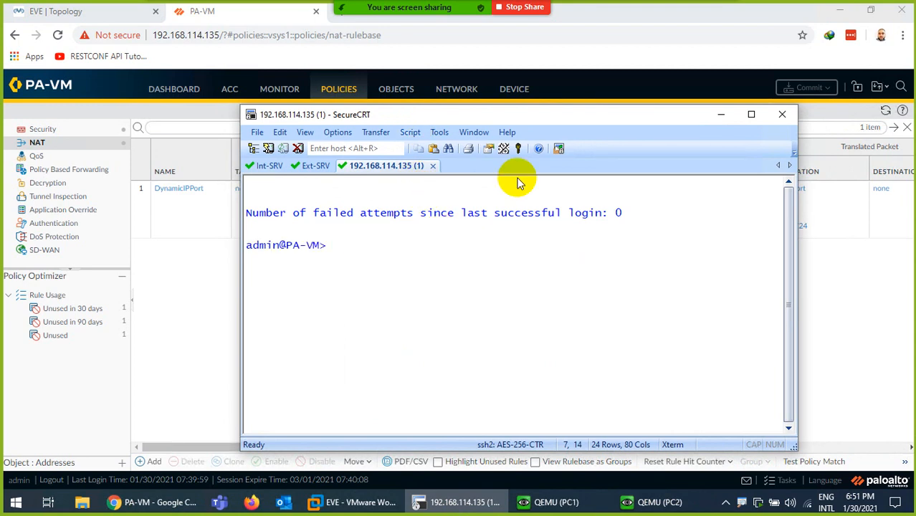
# - Run 'show session all' on the PA-VM, noting Facebook session 239's translation to 192.168.114.100
pyautogui.click(750, 114)
pyautogui.hotkey('ctrl', 'l')
pyautogui.press('Return')
pyautogui.press('Return')
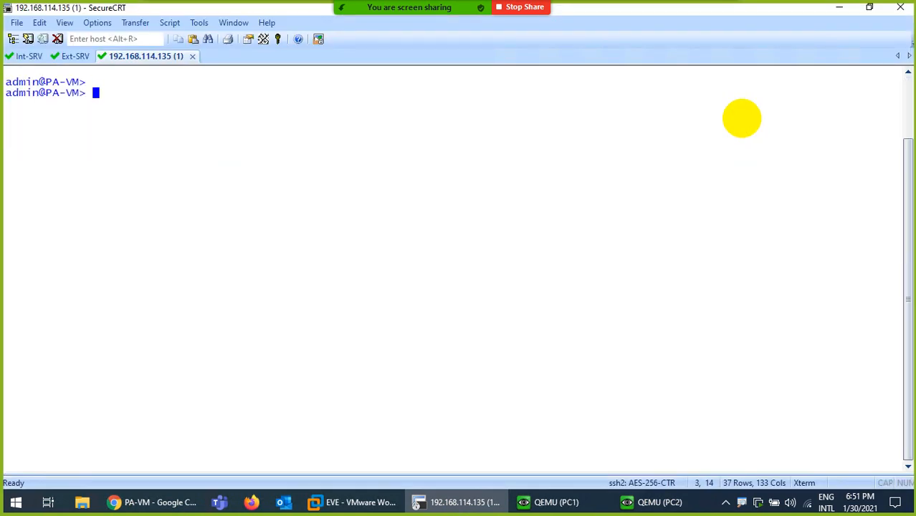
pyautogui.write('show se')
pyautogui.press('?')
pyautogui.write('all')
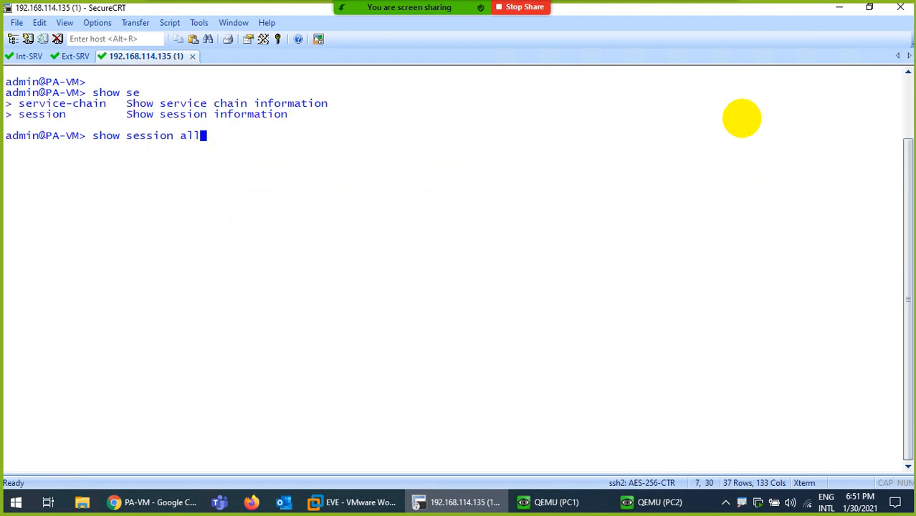
pyautogui.press('Return')
pyautogui.press('Return')
pyautogui.press('Return')
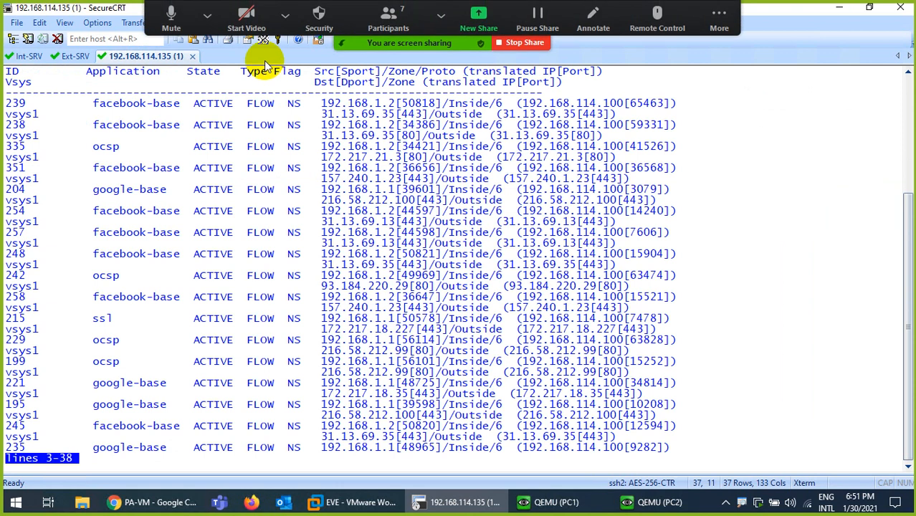
pyautogui.moveTo(93, 104); pyautogui.dragTo(166, 114)
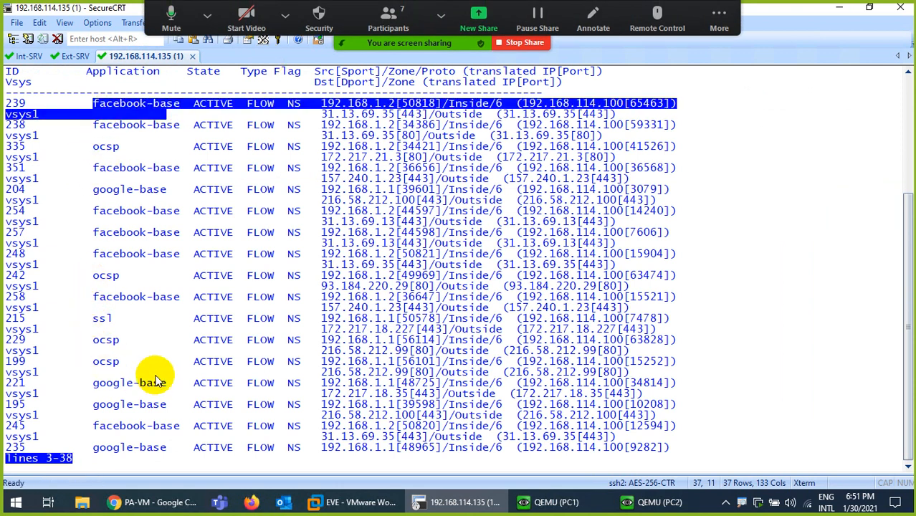
pyautogui.press('space')
# - Rerun Int-SRV's 100-packet ping to yahoo.com, then clear the PA-VM session screen
pyautogui.click(561, 504)
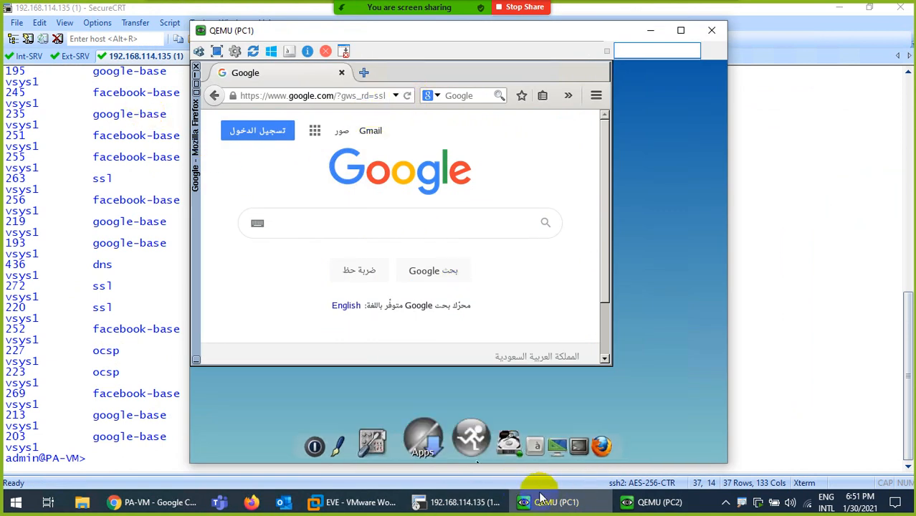
pyautogui.click(450, 502)
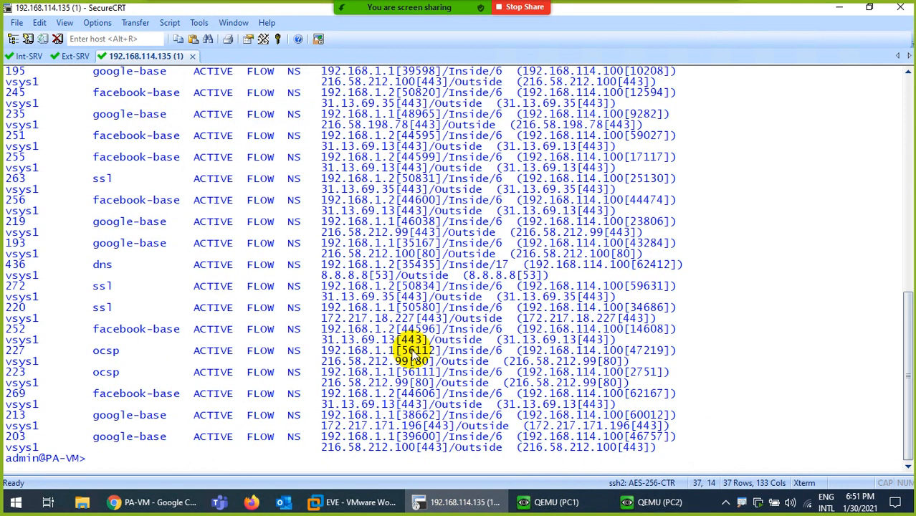
pyautogui.click(30, 57)
pyautogui.press('Up')
pyautogui.press('Return')
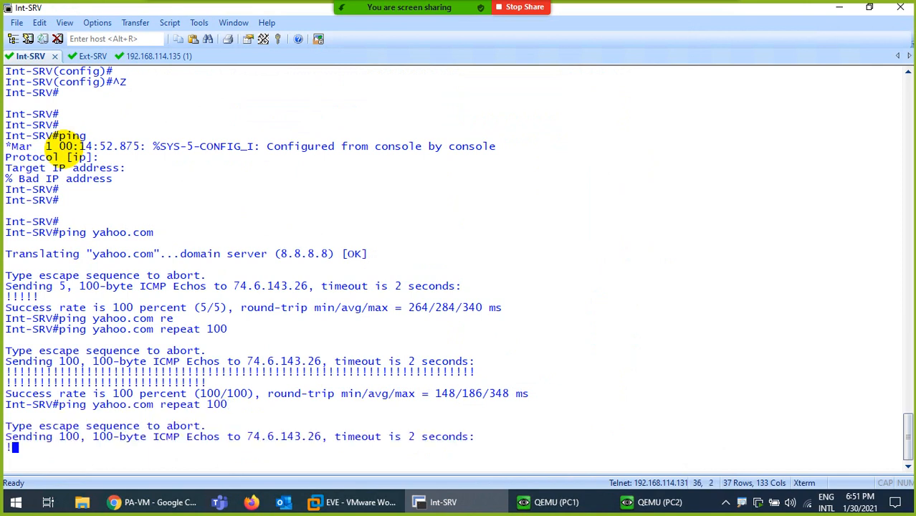
pyautogui.click(663, 502)
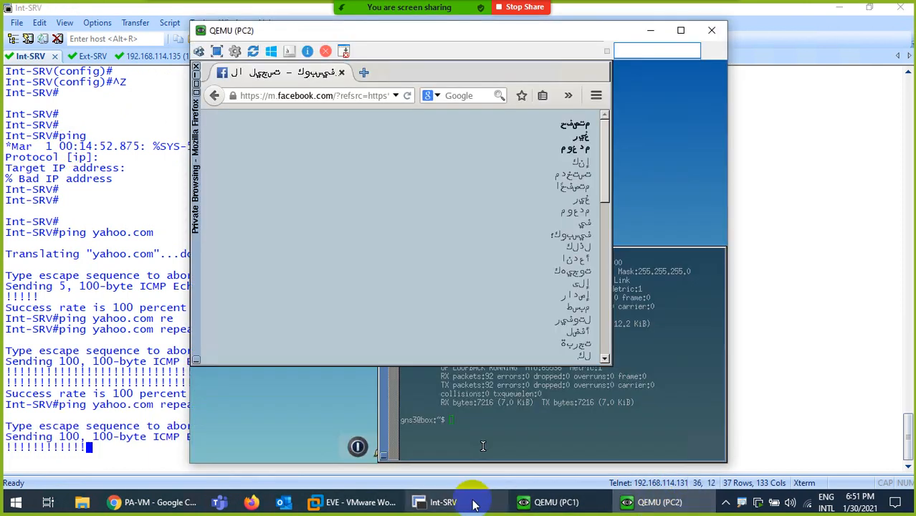
pyautogui.click(448, 502)
pyautogui.click(160, 56)
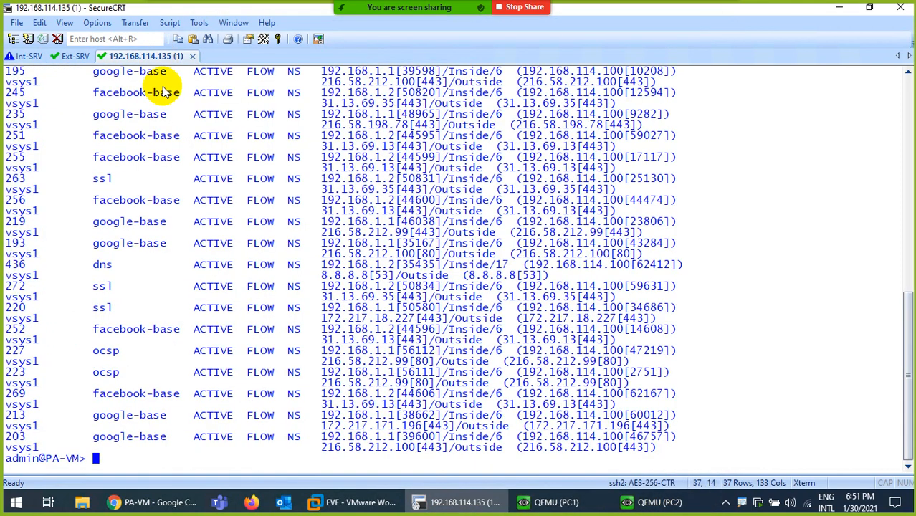
pyautogui.hotkey('ctrl', 'l')
pyautogui.press('Return')
pyautogui.press('Return')
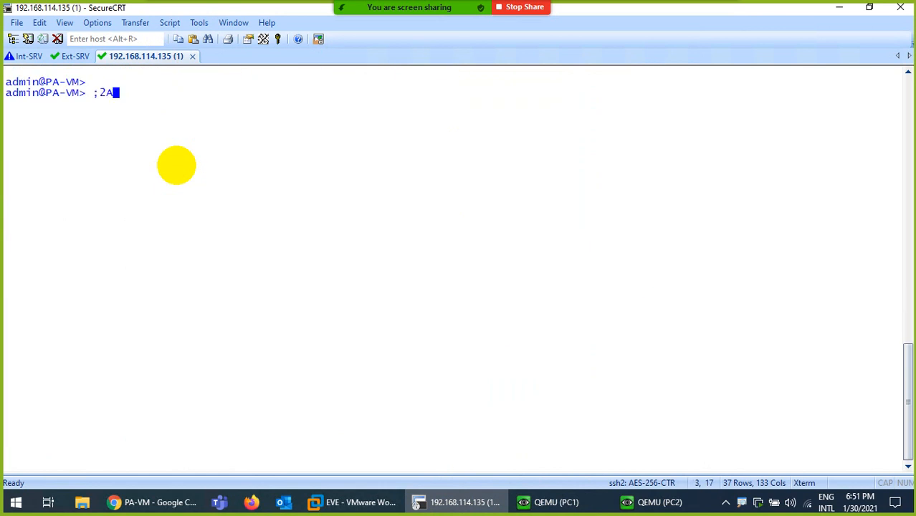
# - Rerun 'show session all' and mark the ping 466, facebook 239, dns 449 and google-base 235 sessions
pyautogui.press('Return')
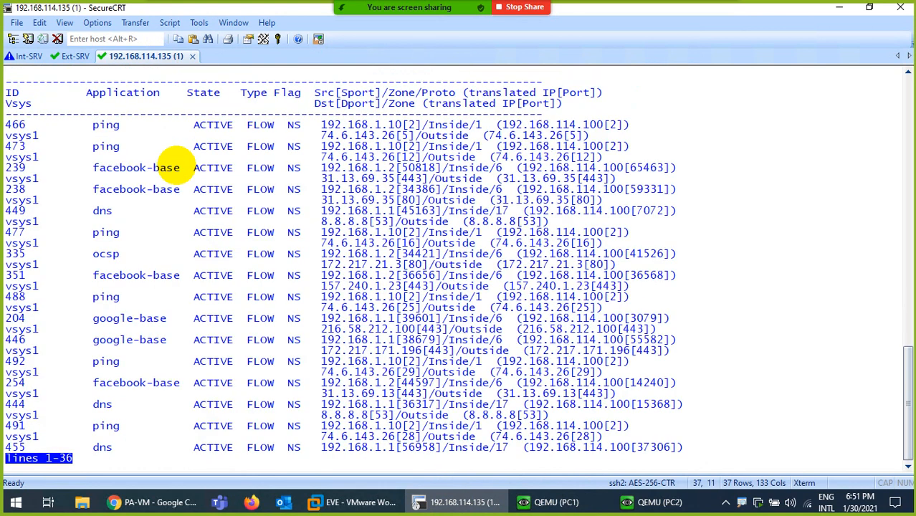
pyautogui.moveTo(92, 124); pyautogui.dragTo(114, 126)
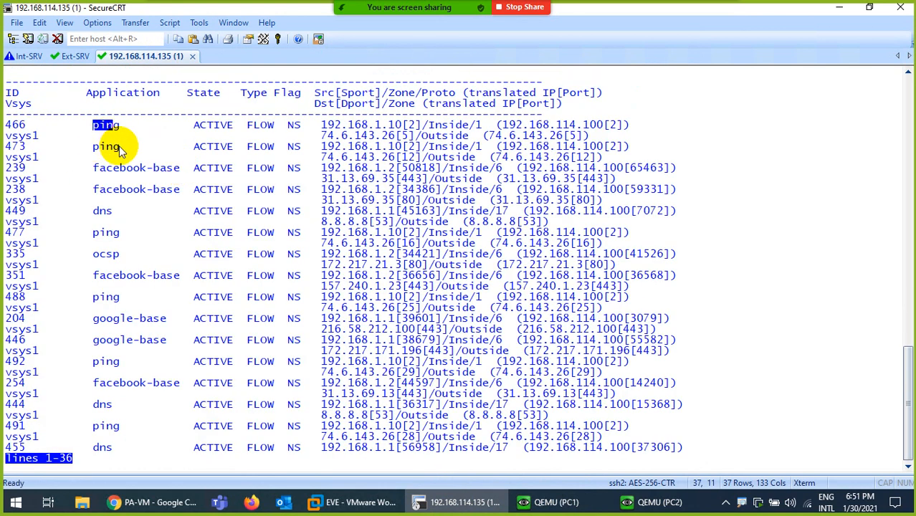
pyautogui.moveTo(86, 167); pyautogui.dragTo(140, 171)
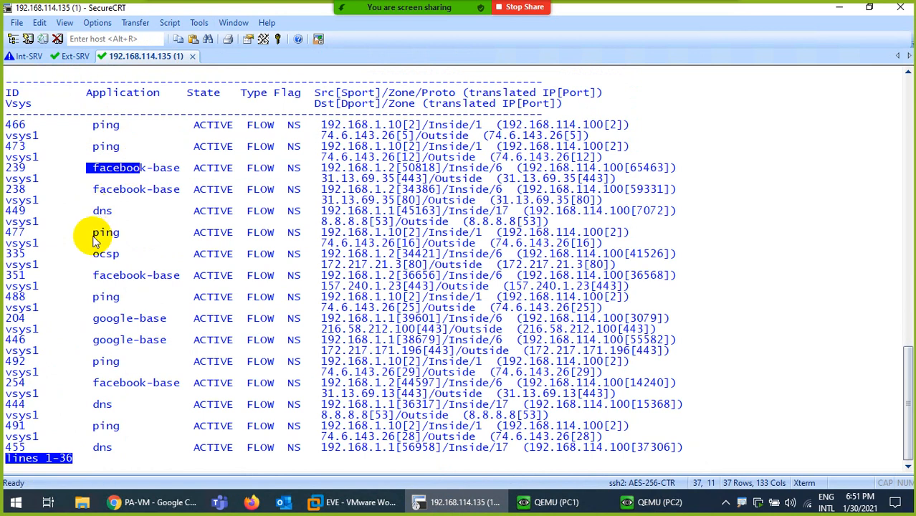
pyautogui.moveTo(93, 210); pyautogui.dragTo(119, 223)
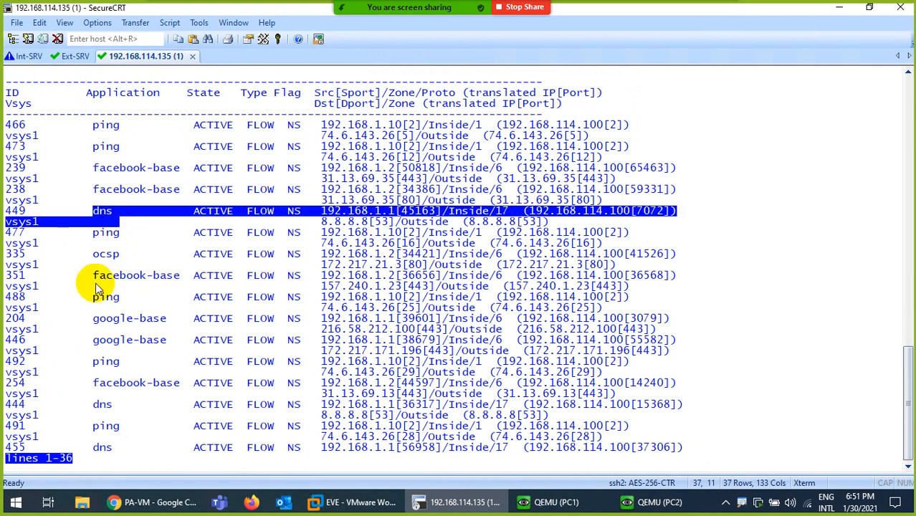
pyautogui.press('space')
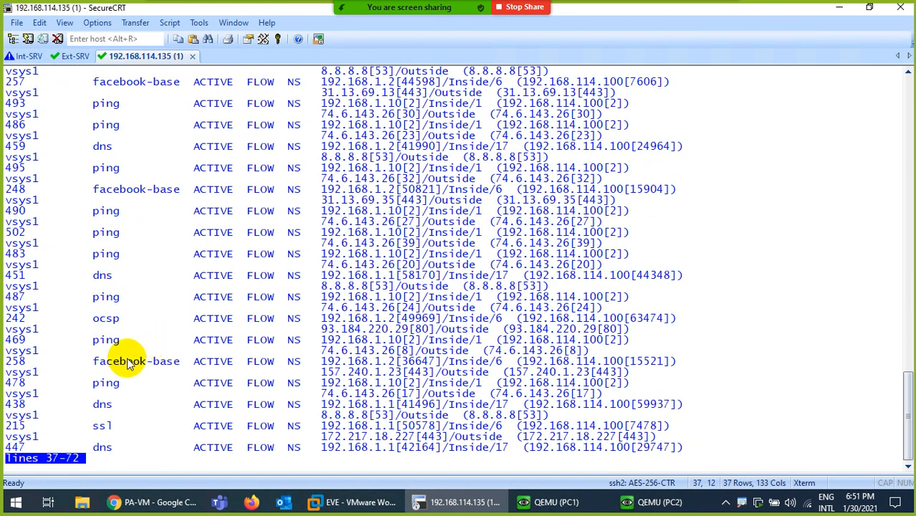
pyautogui.press('space')
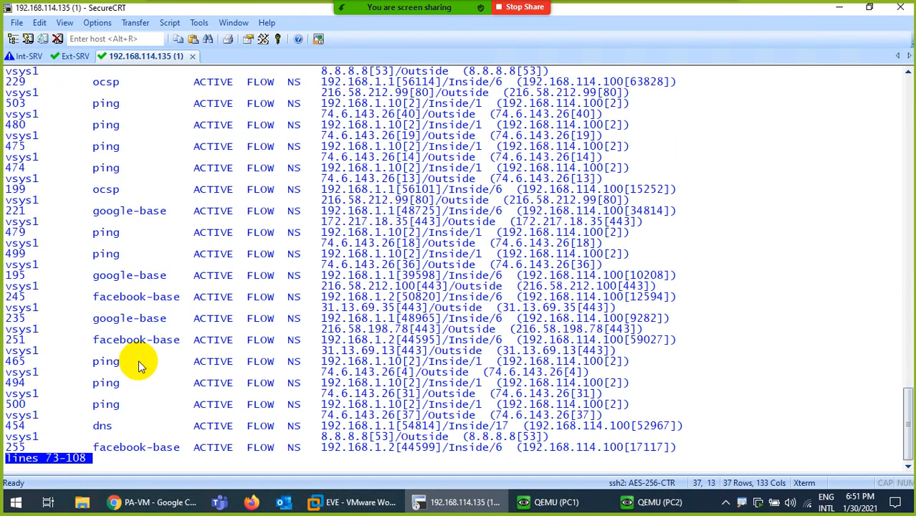
pyautogui.doubleClick(98, 318)
pyautogui.scroll(11, 216, 215)
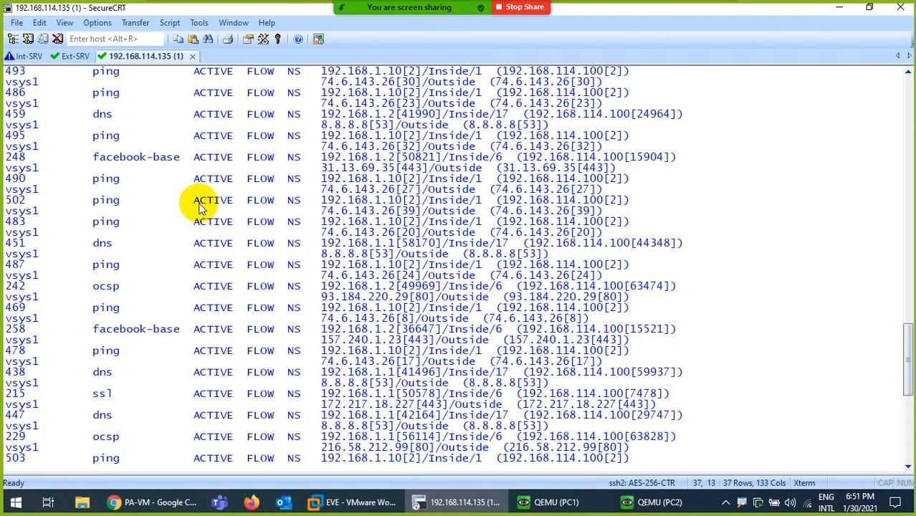
pyautogui.scroll(10, 200, 205)
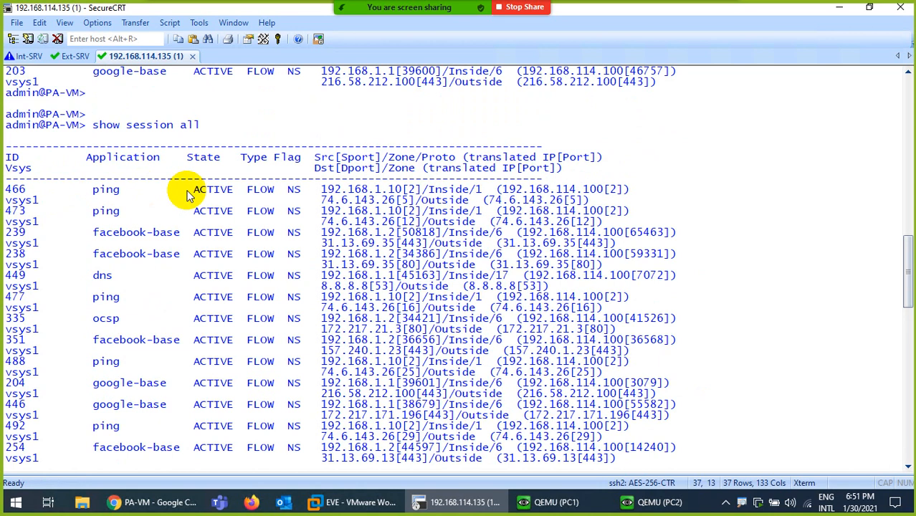
# - Mark session 466's ACTIVE state, FLOW type and NS flag
pyautogui.doubleClick(210, 192)
pyautogui.doubleClick(256, 192)
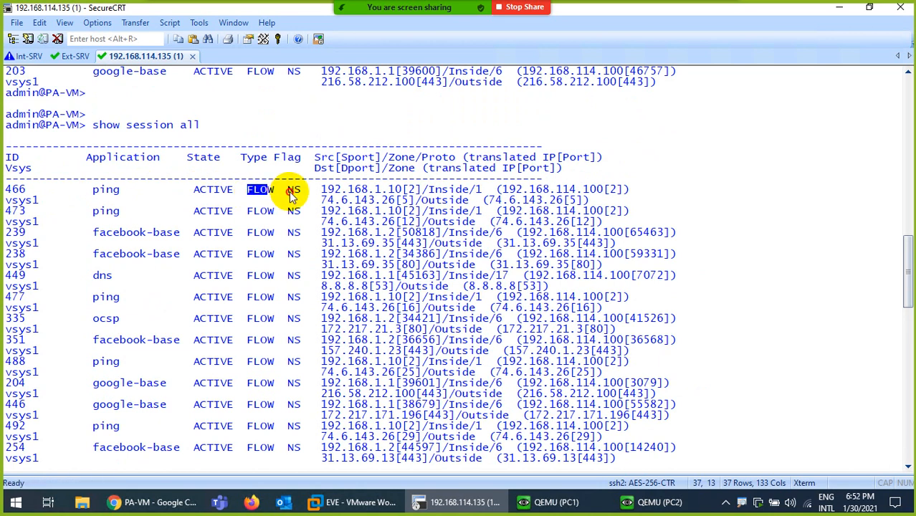
pyautogui.doubleClick(293, 191)
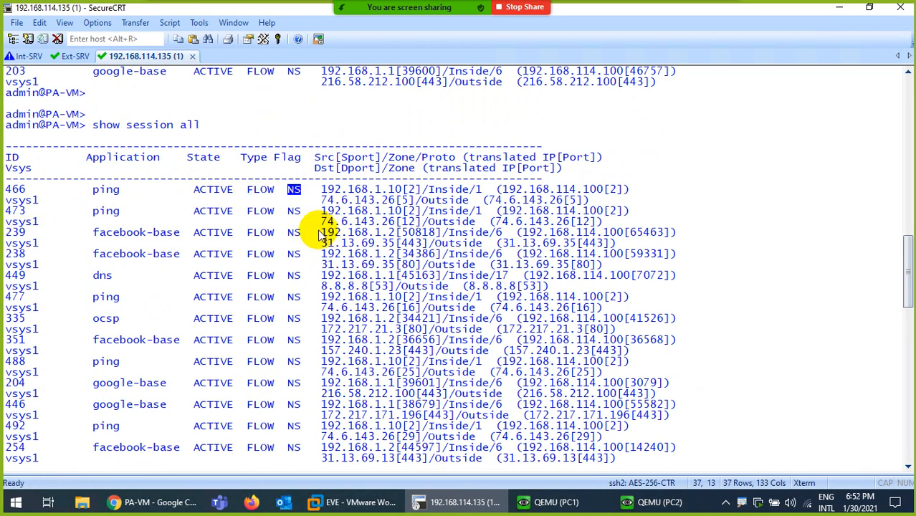
pyautogui.click(299, 199)
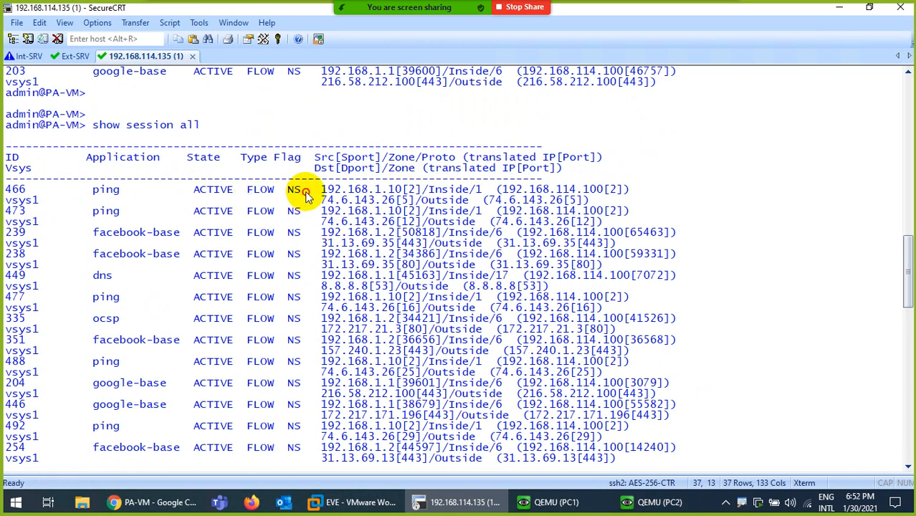
pyautogui.doubleClick(303, 193)
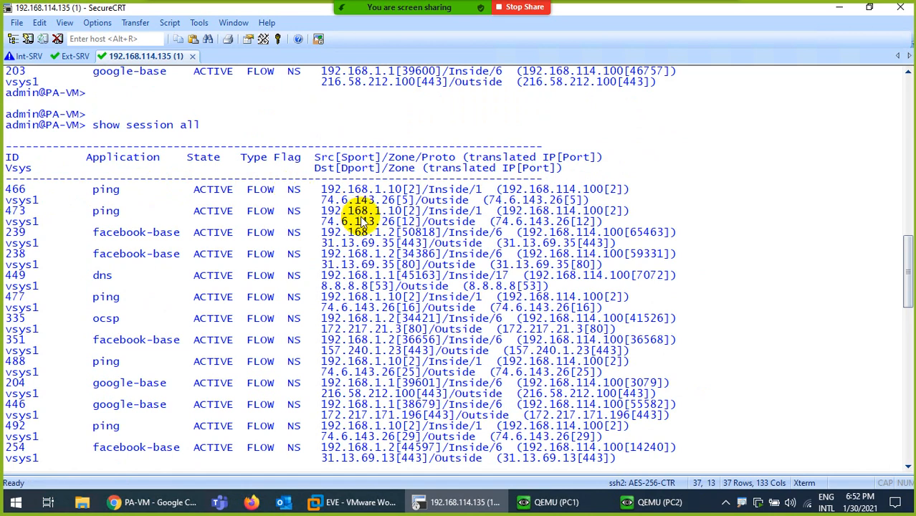
# - Highlight session 466's source 192.168.1.10, its port, and translated IP 192.168.114.100
pyautogui.moveTo(314, 162); pyautogui.dragTo(607, 160)
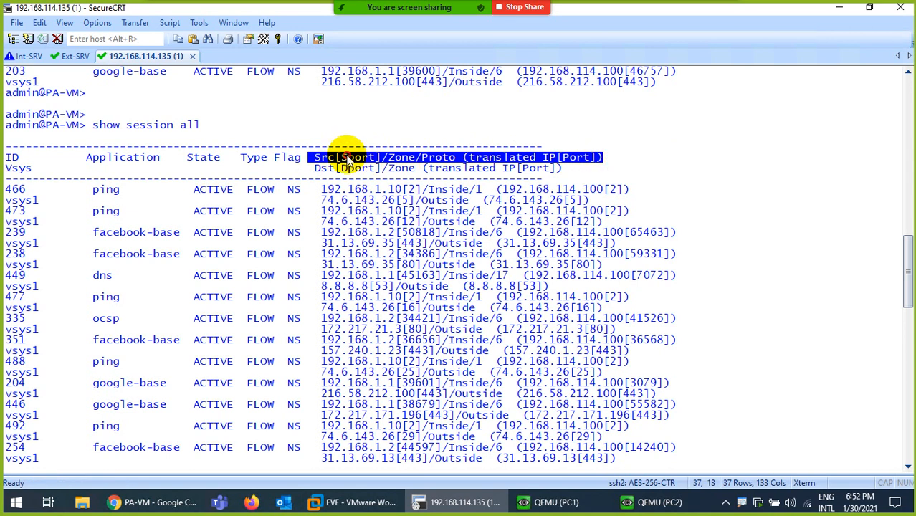
pyautogui.click(327, 172)
pyautogui.moveTo(323, 189); pyautogui.dragTo(406, 194)
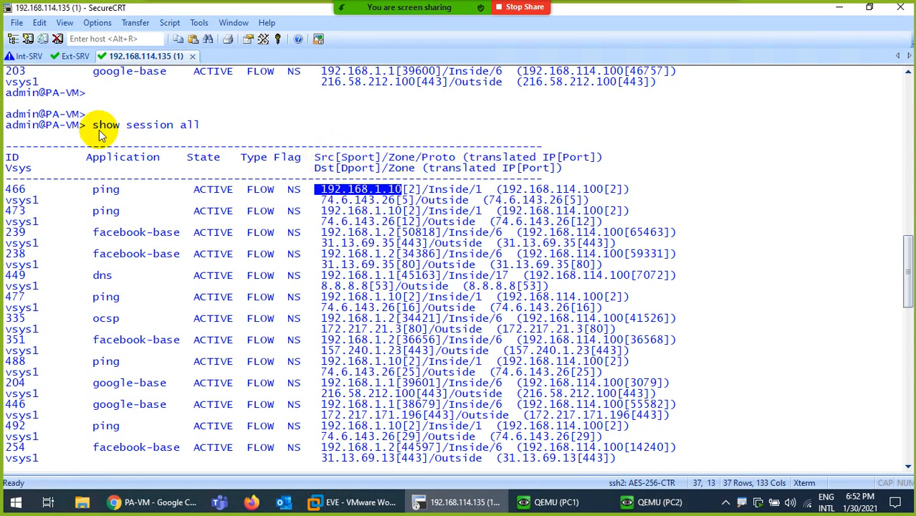
pyautogui.click(29, 56)
pyautogui.click(151, 60)
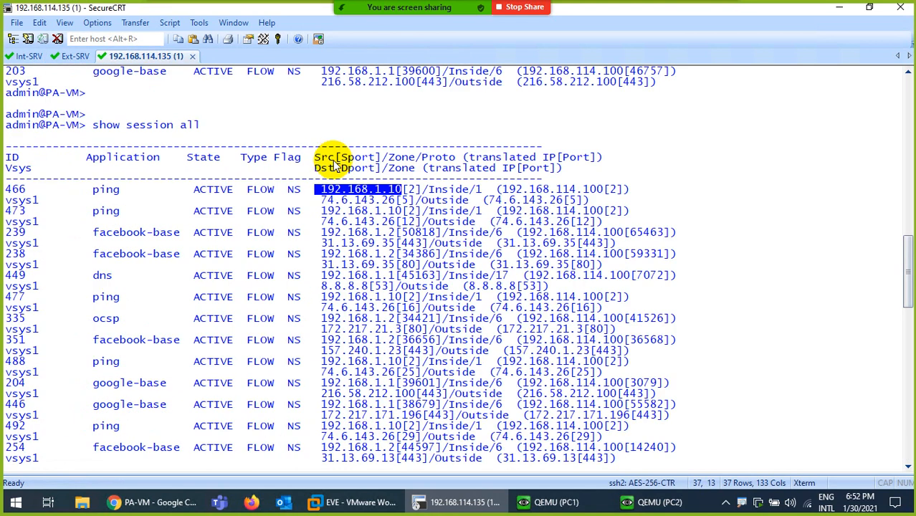
pyautogui.click(411, 190)
pyautogui.moveTo(410, 189); pyautogui.dragTo(479, 192)
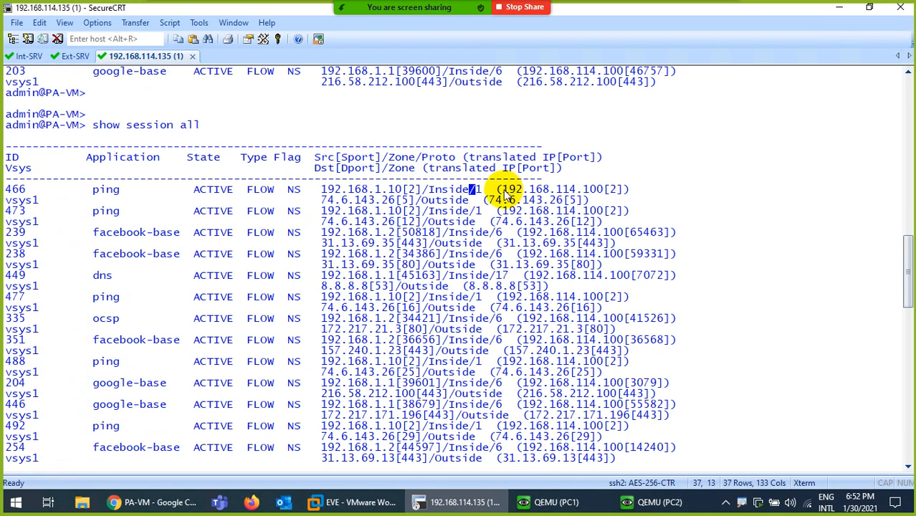
pyautogui.moveTo(463, 158); pyautogui.dragTo(552, 163)
pyautogui.moveTo(505, 191); pyautogui.dragTo(603, 194)
# - Highlight sessions 239 (192.168.1.2) and 446 (192.168.1.1) translations, then show the EVE topology
pyautogui.click(147, 502)
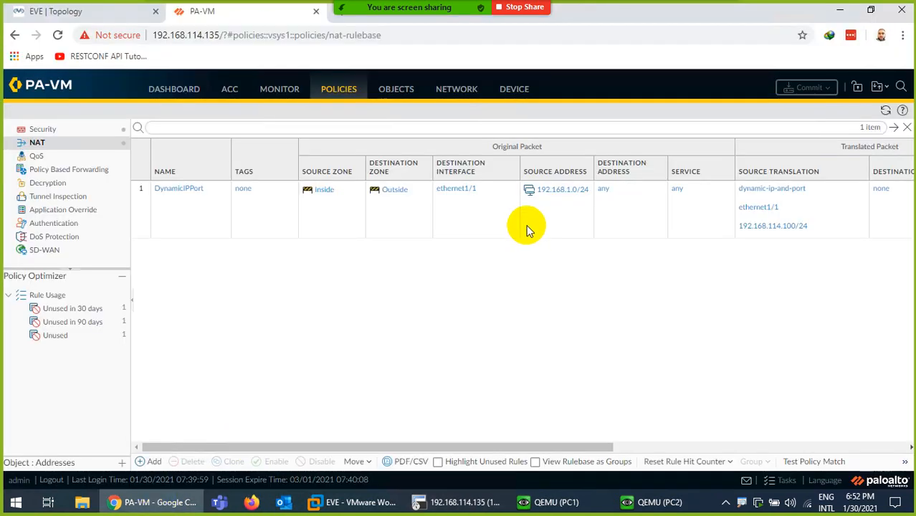
pyautogui.click(79, 11)
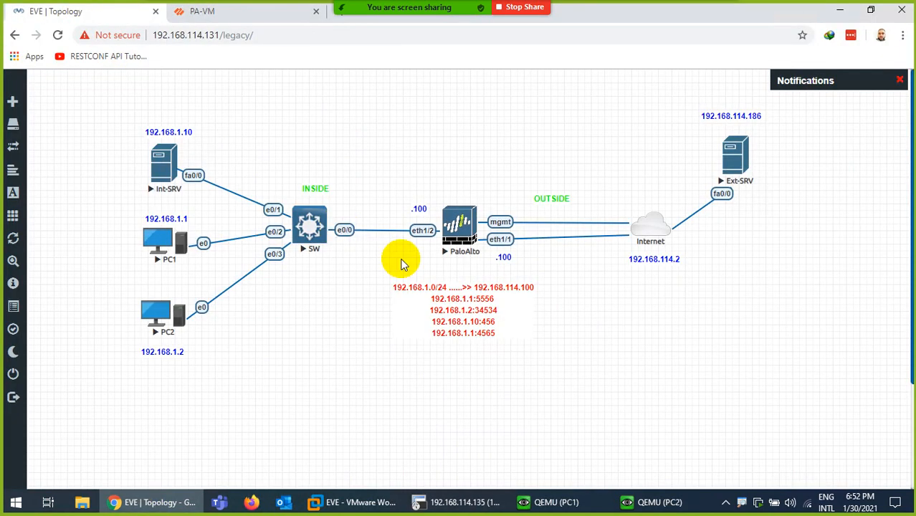
pyautogui.click(154, 501)
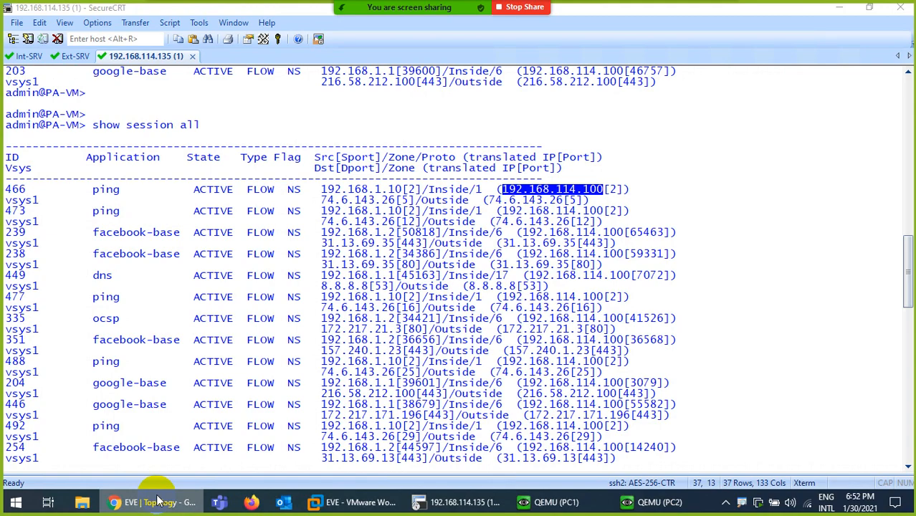
pyautogui.moveTo(317, 189); pyautogui.dragTo(631, 191)
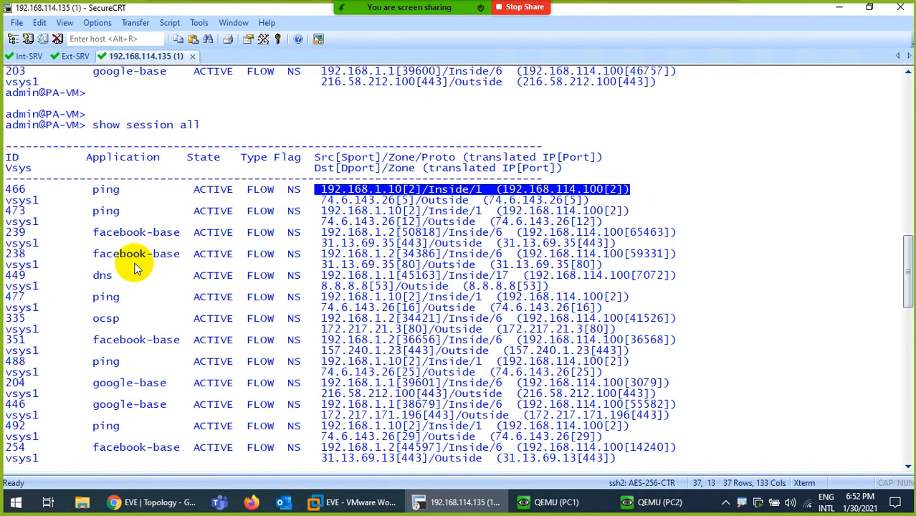
pyautogui.moveTo(87, 233); pyautogui.dragTo(176, 232)
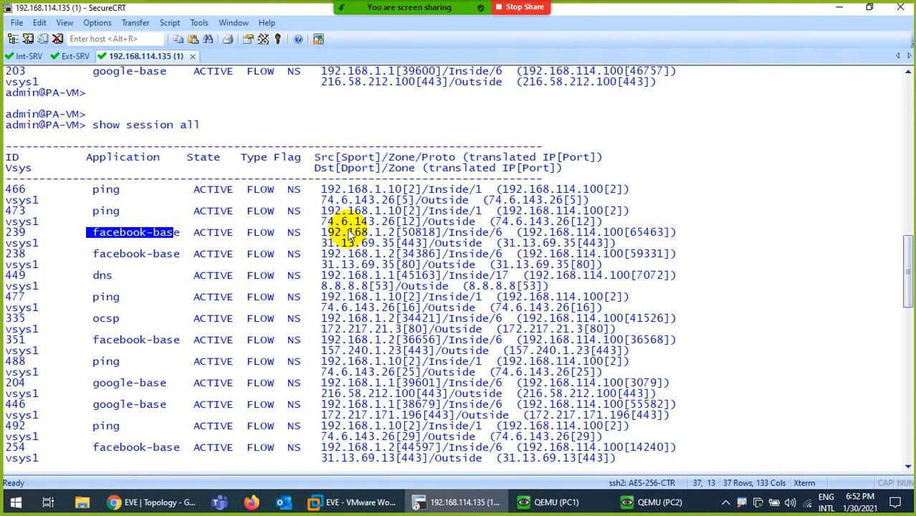
pyautogui.moveTo(319, 236); pyautogui.dragTo(622, 237)
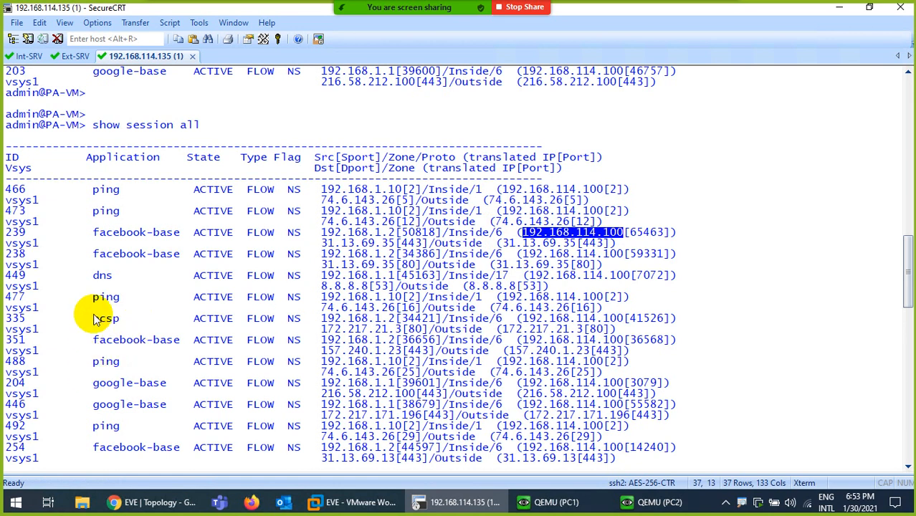
pyautogui.moveTo(91, 408); pyautogui.dragTo(193, 405)
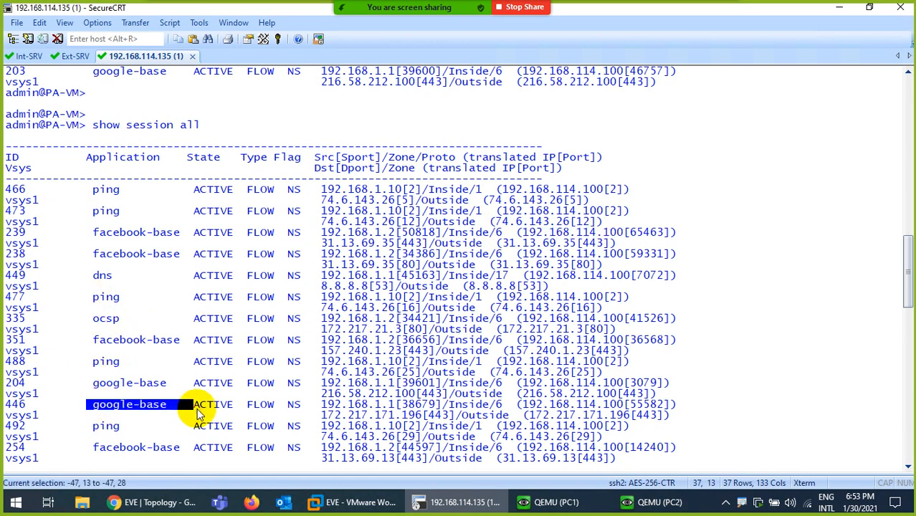
pyautogui.moveTo(321, 407); pyautogui.dragTo(624, 405)
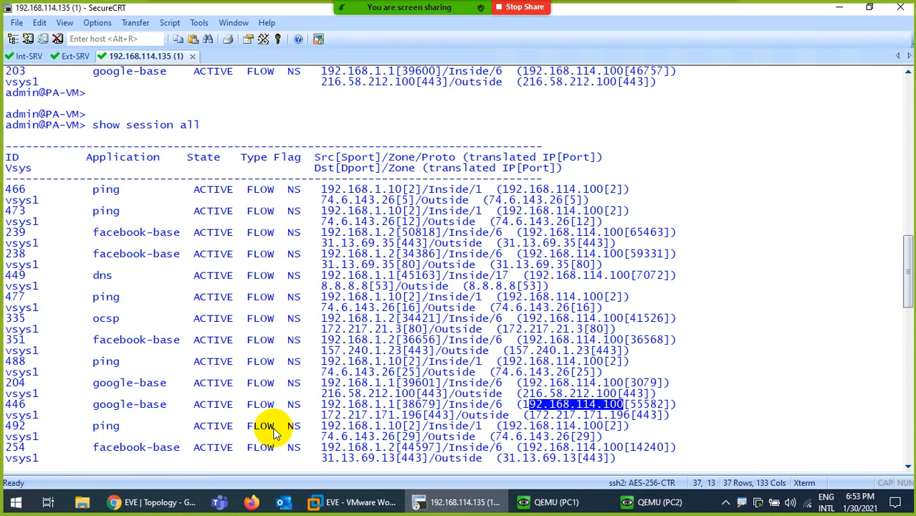
pyautogui.click(140, 502)
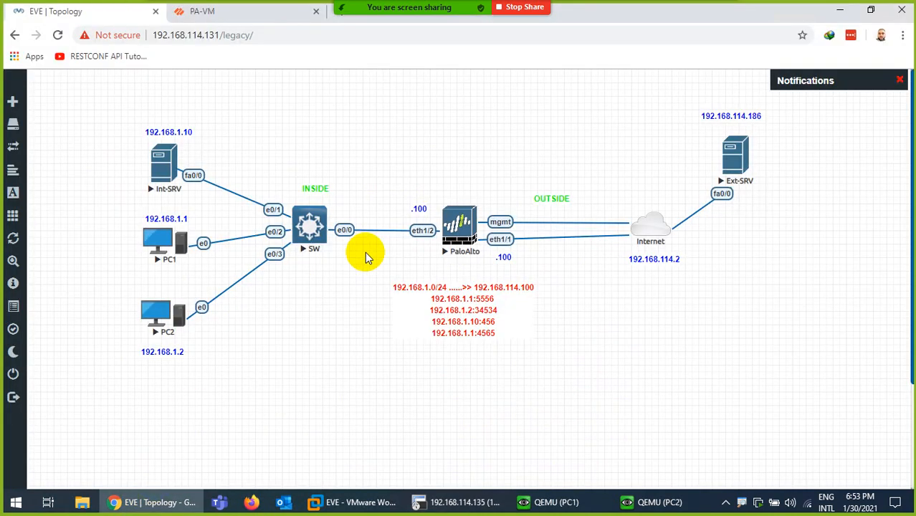
# - Inspect Session Browser flow details confirming DynamicIPPort translation to 192.168.114.100
pyautogui.click(200, 12)
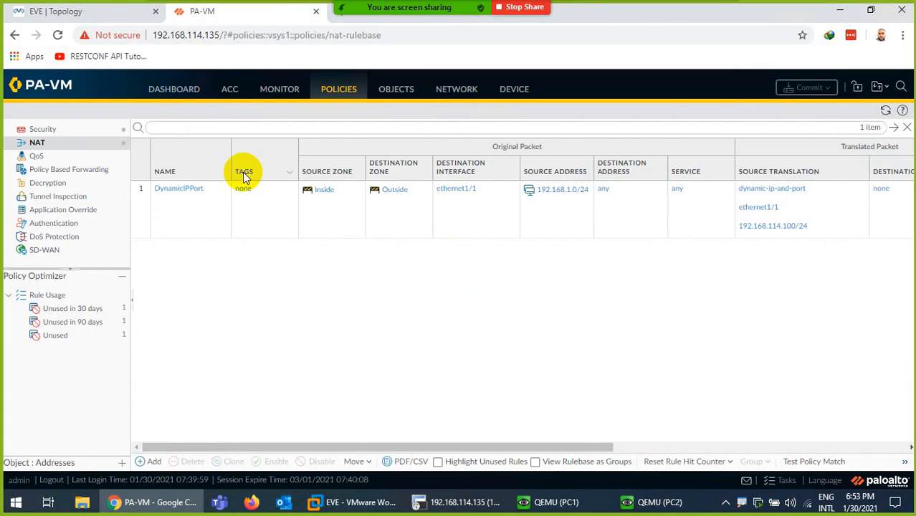
pyautogui.click(278, 90)
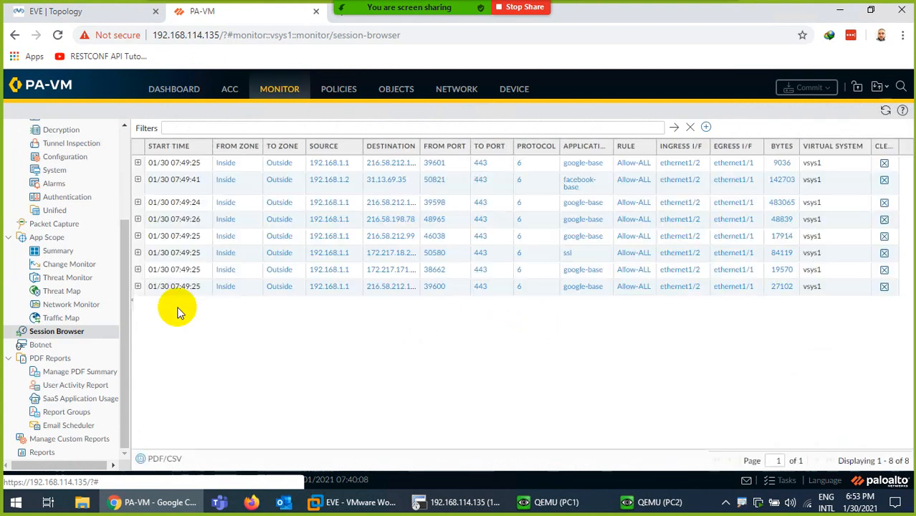
pyautogui.click(137, 164)
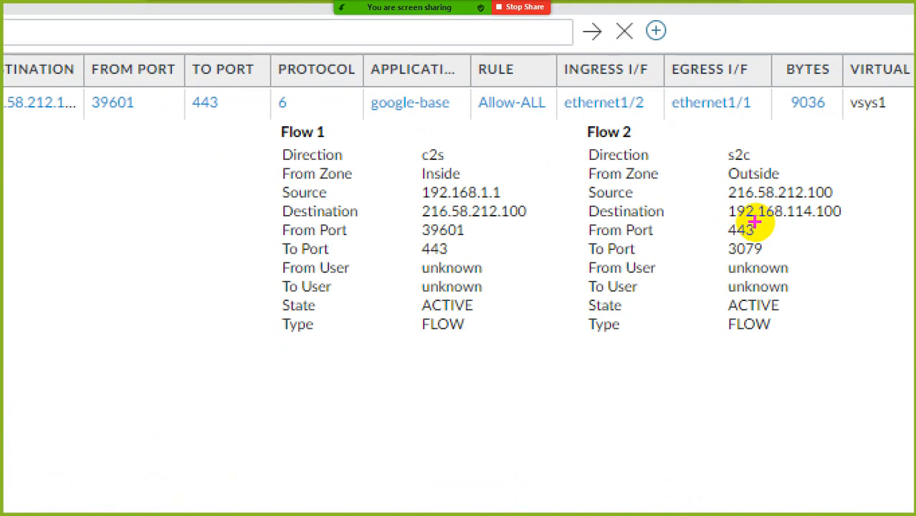
pyautogui.moveTo(588, 215); pyautogui.dragTo(648, 214)
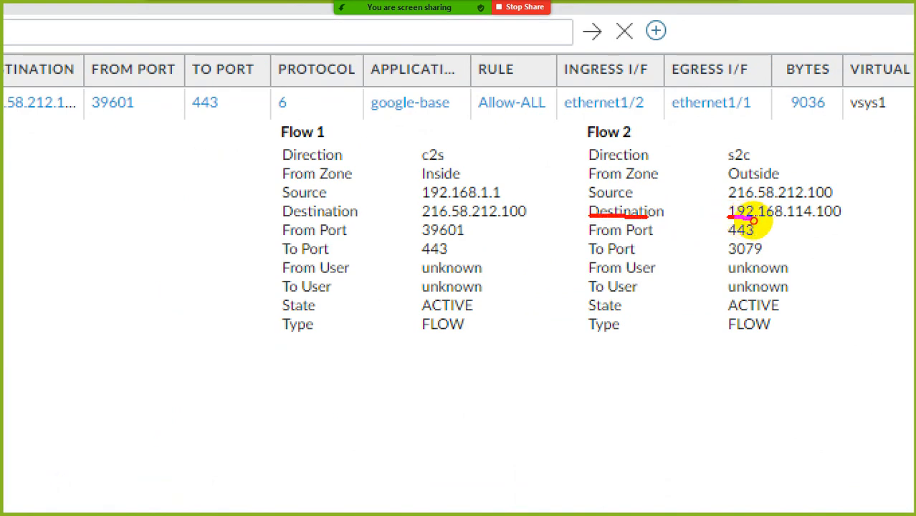
pyautogui.moveTo(754, 221)
pyautogui.mouseDown()
pyautogui.moveTo(843, 222)
pyautogui.moveTo(770, 209)
pyautogui.moveTo(735, 214)
pyautogui.mouseUp()
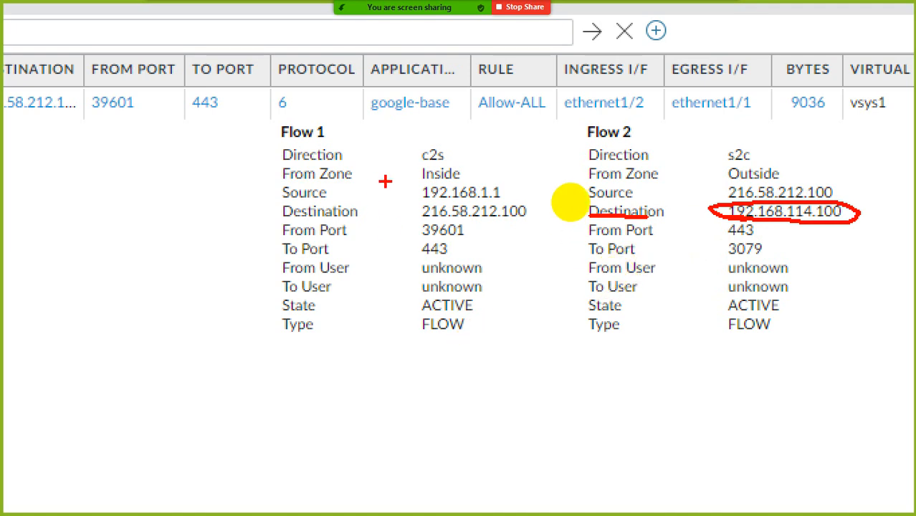
pyautogui.moveTo(377, 191); pyautogui.dragTo(356, 191)
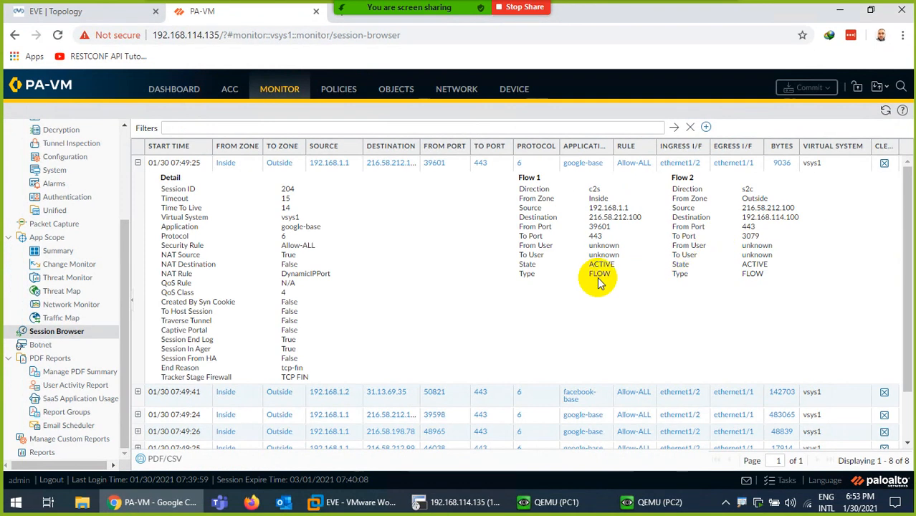
pyautogui.click(138, 392)
pyautogui.scroll(-5, 552, 307)
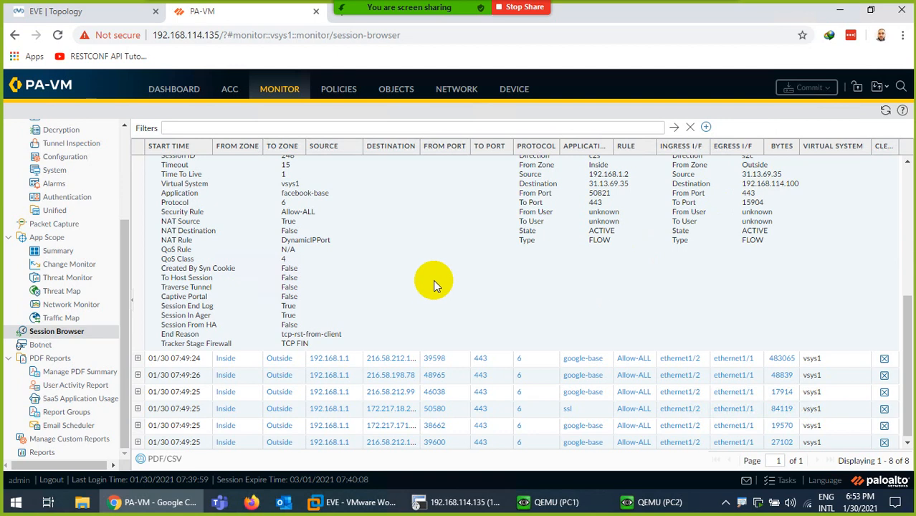
# - Glance at the EVE topology, then open the PA-VM NAT policy rulebase
pyautogui.click(73, 12)
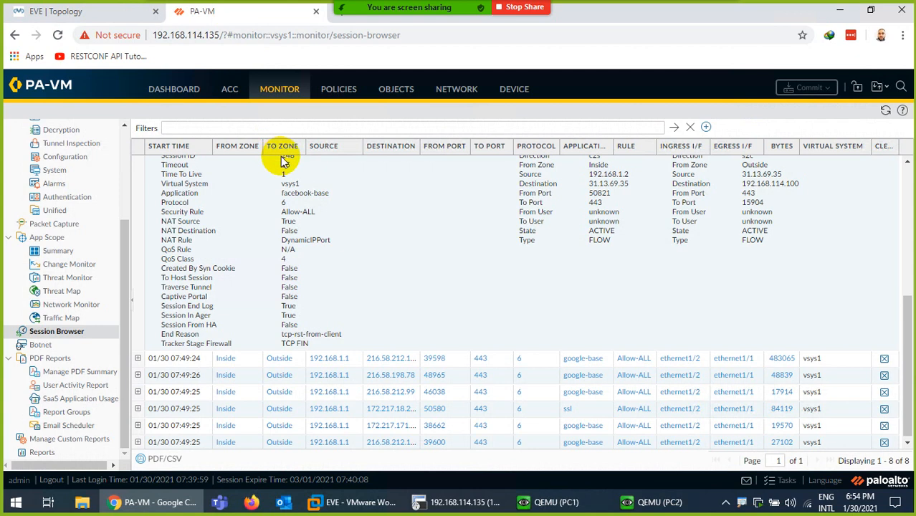
pyautogui.click(446, 96)
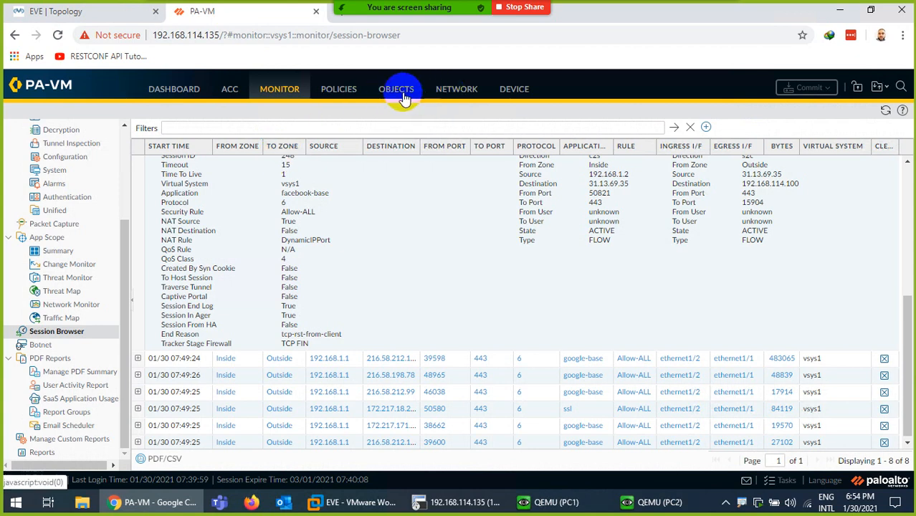
pyautogui.click(338, 89)
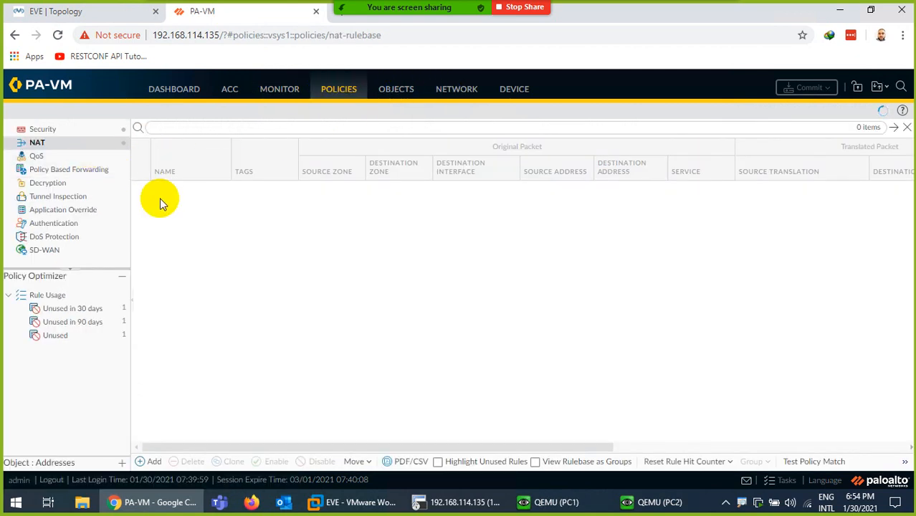
# - Set the DynamicIPPort rule's Translated Packet address type to Translated Address
pyautogui.click(176, 189)
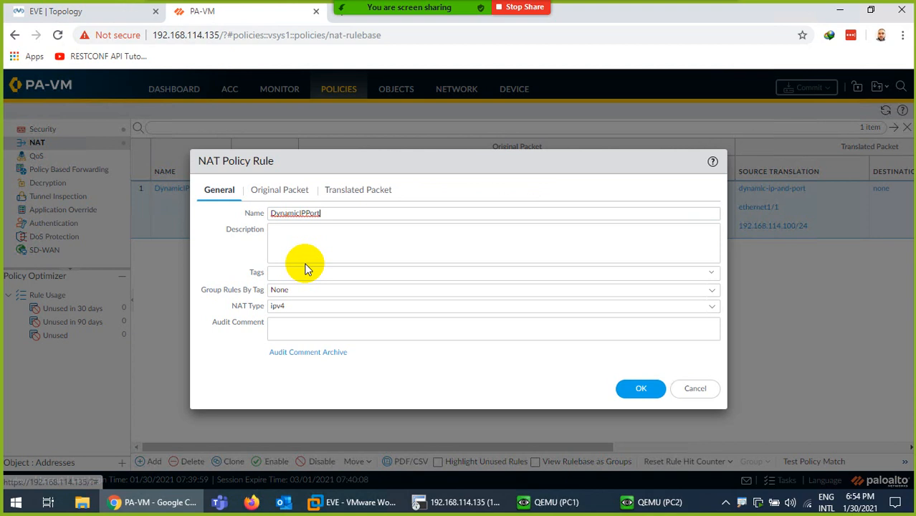
pyautogui.click(365, 191)
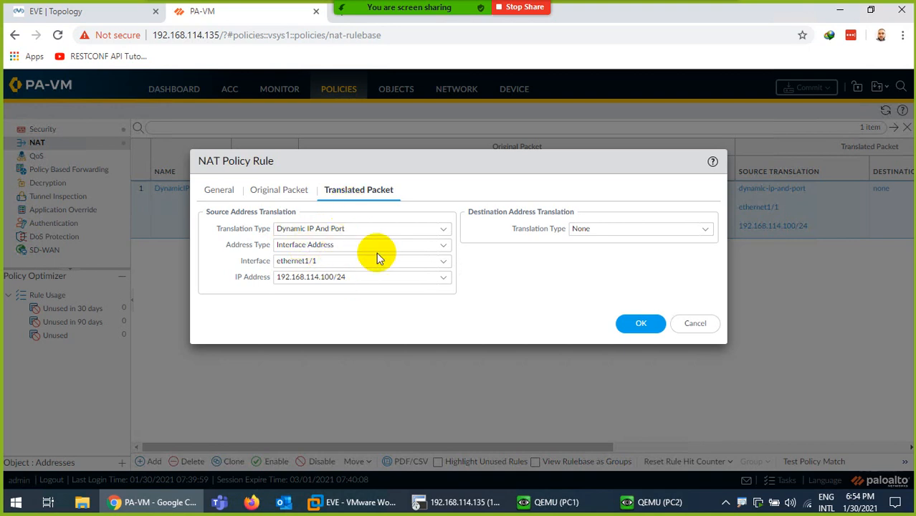
pyautogui.click(443, 246)
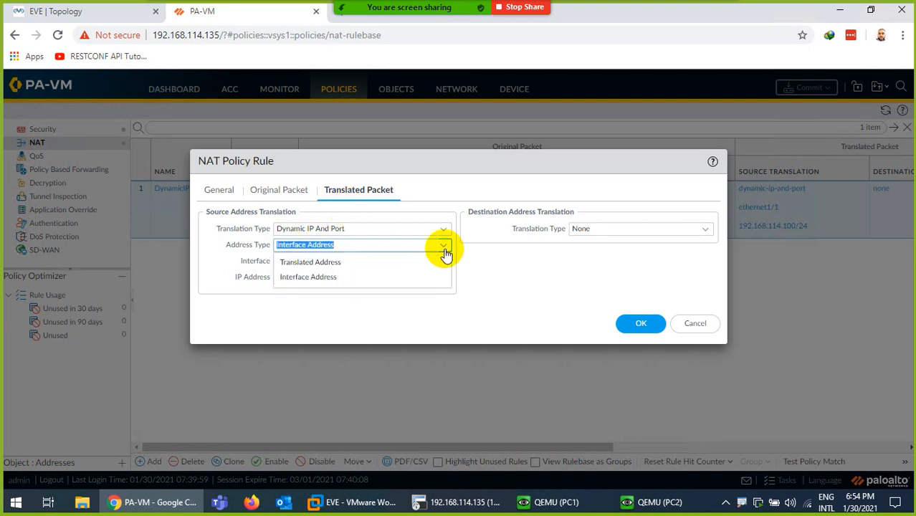
pyautogui.click(302, 264)
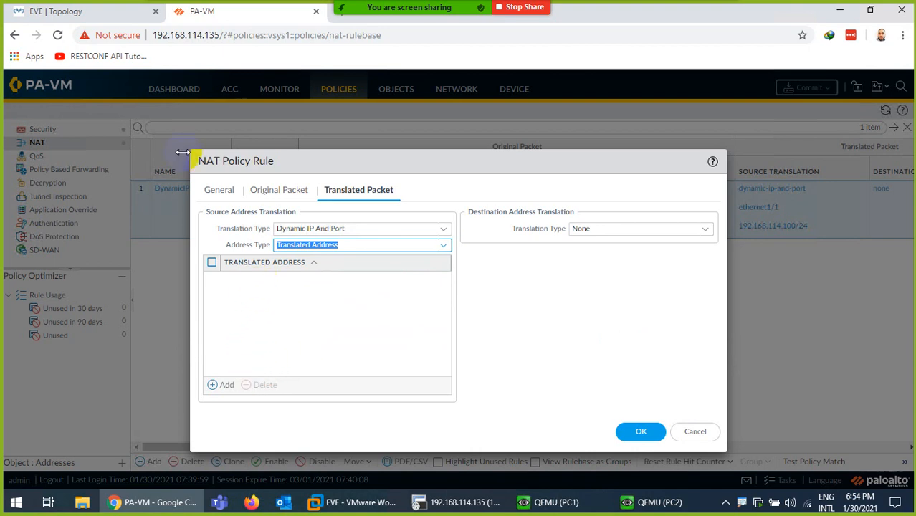
pyautogui.click(18, 14)
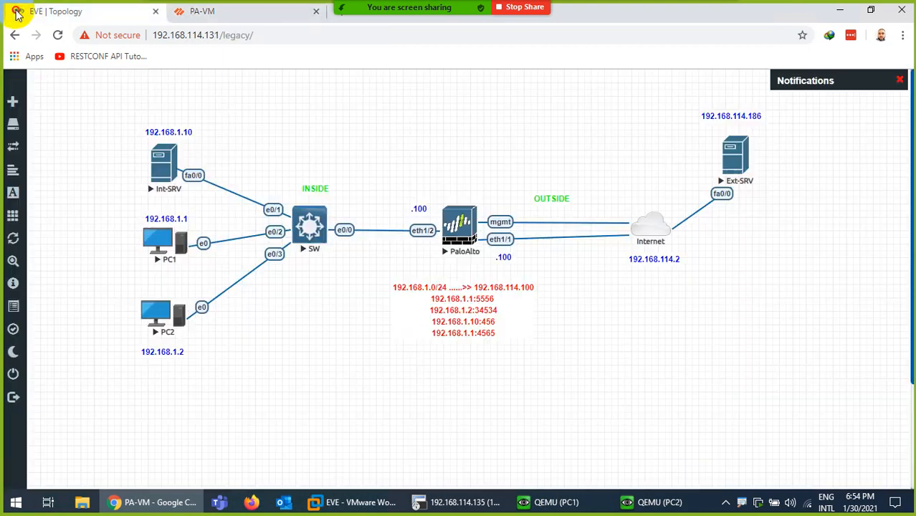
# - Edit the red NAT note below PaloAlto to map 192.168.1.0/24 to 192.168.114.200
pyautogui.doubleClick(504, 289)
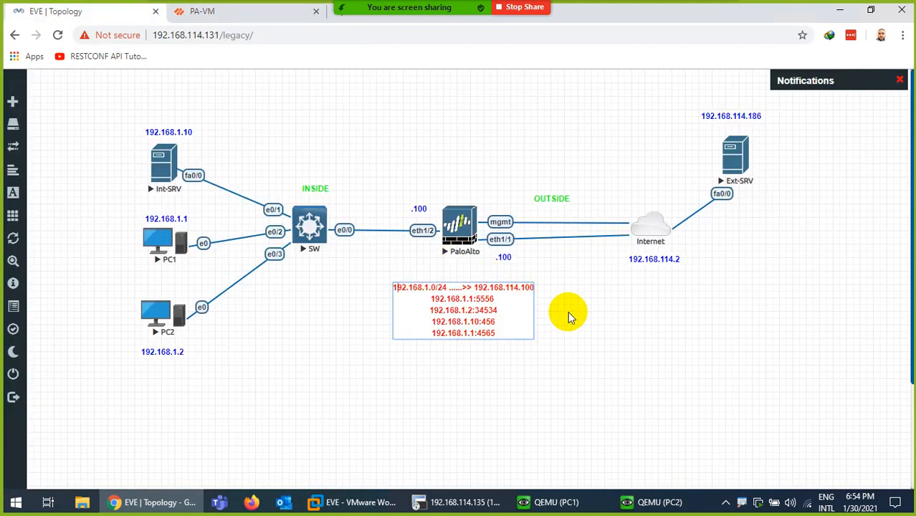
pyautogui.press('Right')
pyautogui.press('Right')
pyautogui.press('Right')
pyautogui.press('Right')
pyautogui.press('Right')
pyautogui.press('Right')
pyautogui.press('Right')
pyautogui.press('Right')
pyautogui.press('Right')
pyautogui.press('Right')
pyautogui.press('Right')
pyautogui.press('Right')
pyautogui.press('Right')
pyautogui.press('Right')
pyautogui.press('Right')
pyautogui.press('Right')
pyautogui.press('Right')
pyautogui.press('Right')
pyautogui.press('Right')
pyautogui.press('Right')
pyautogui.press('BackSpace')
pyautogui.press('BackSpace')
pyautogui.press('BackSpace')
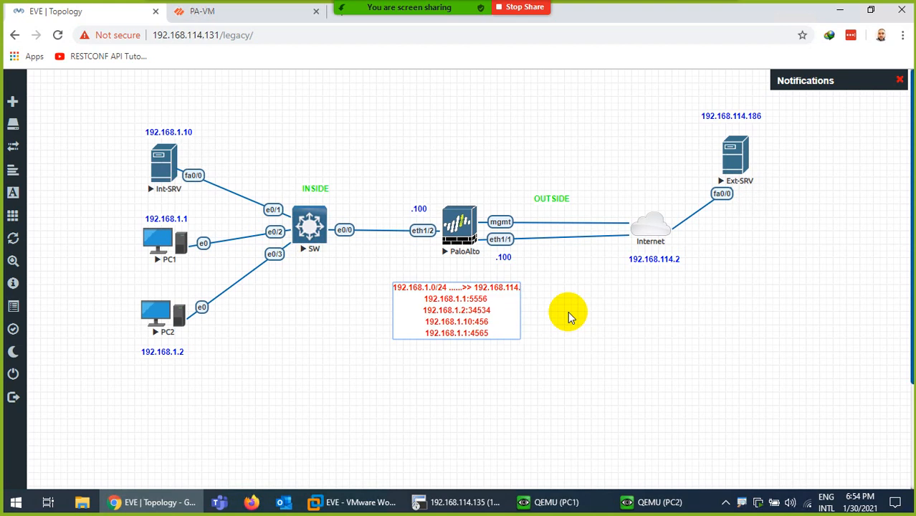
pyautogui.write('200')
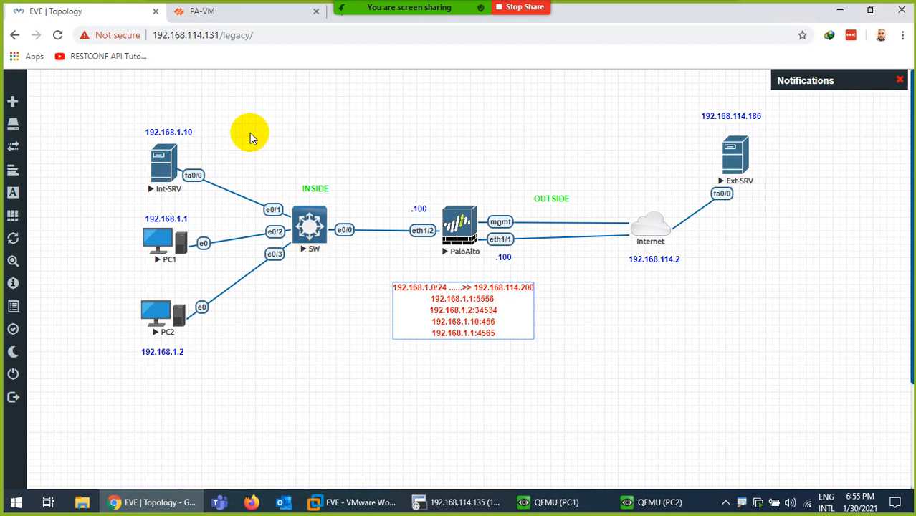
pyautogui.click(211, 10)
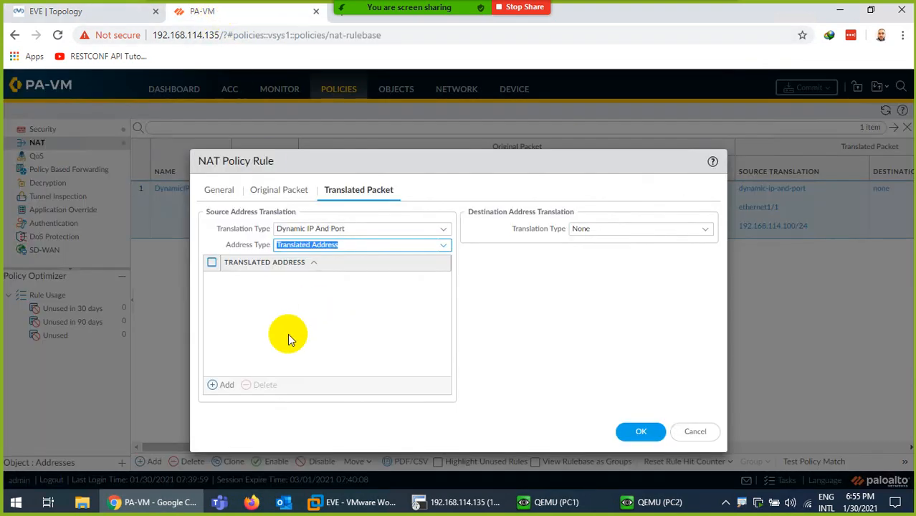
# - Add translated addresses 192.168.114.200 and 192.168.114.201 and save the DynamicIPPort rule
pyautogui.click(227, 386)
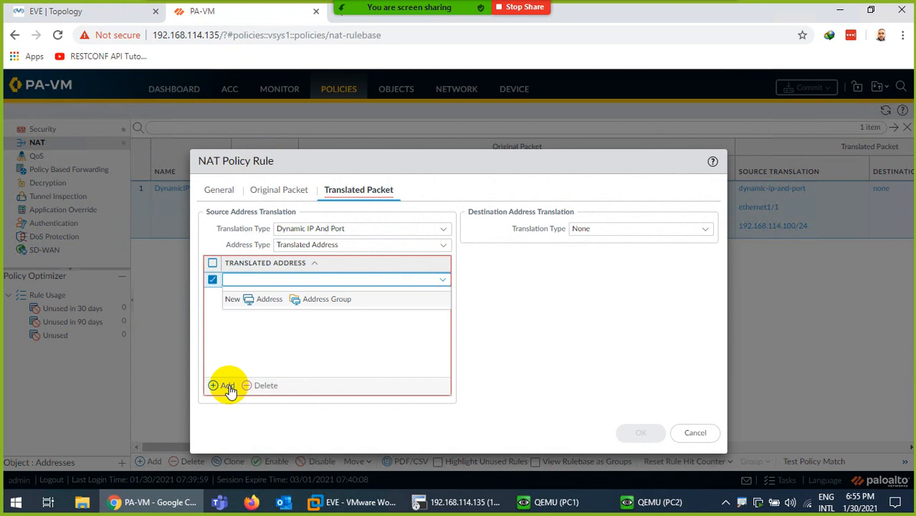
pyautogui.write('192.168.114.200')
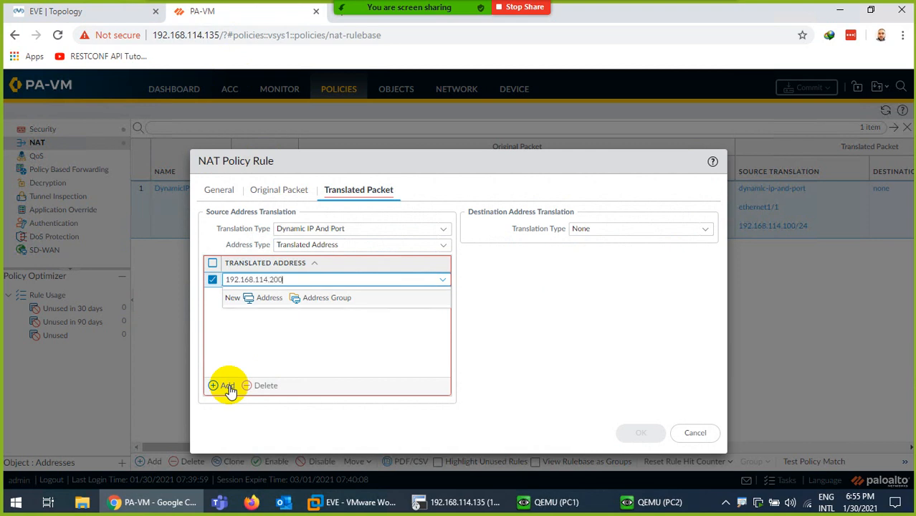
pyautogui.click(243, 359)
pyautogui.click(235, 386)
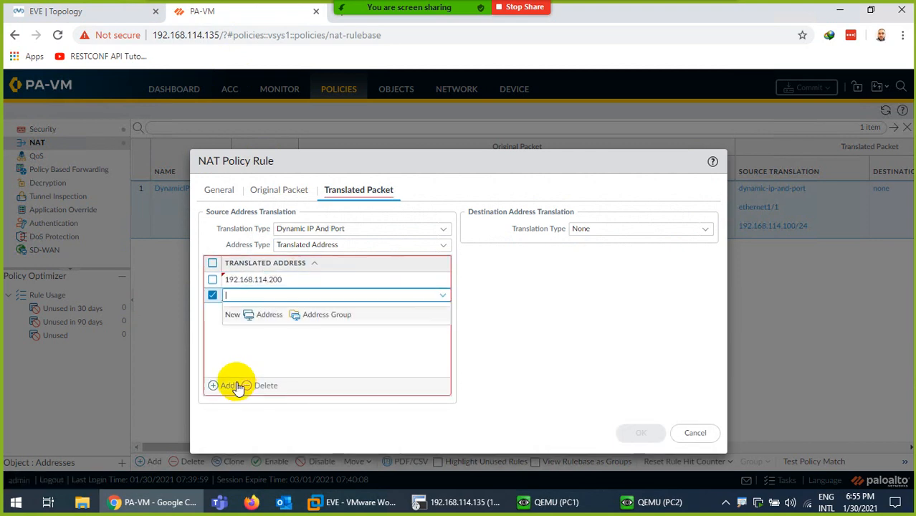
pyautogui.write('192.168.114.20')
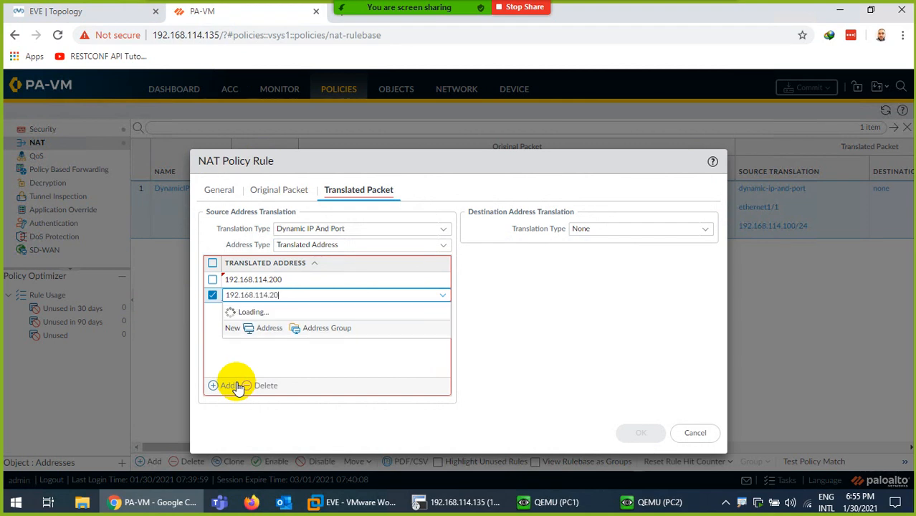
pyautogui.write('1')
pyautogui.click(249, 355)
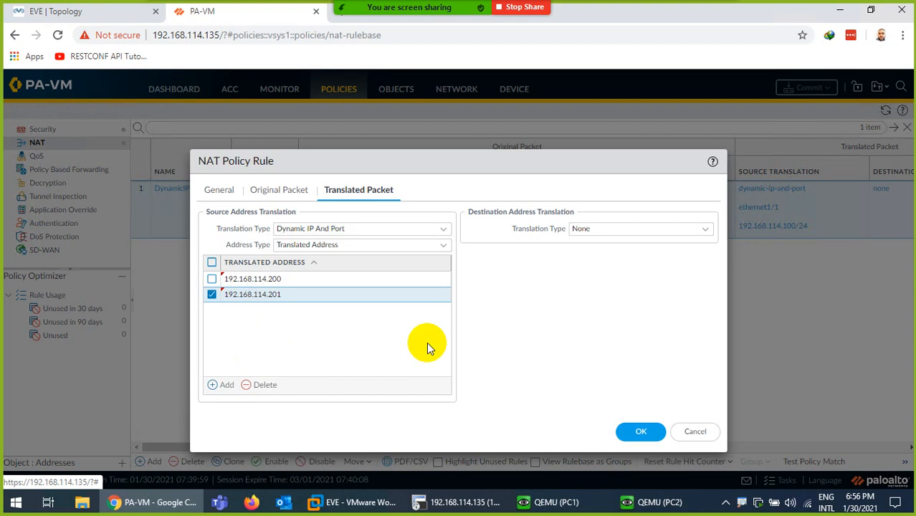
pyautogui.click(638, 434)
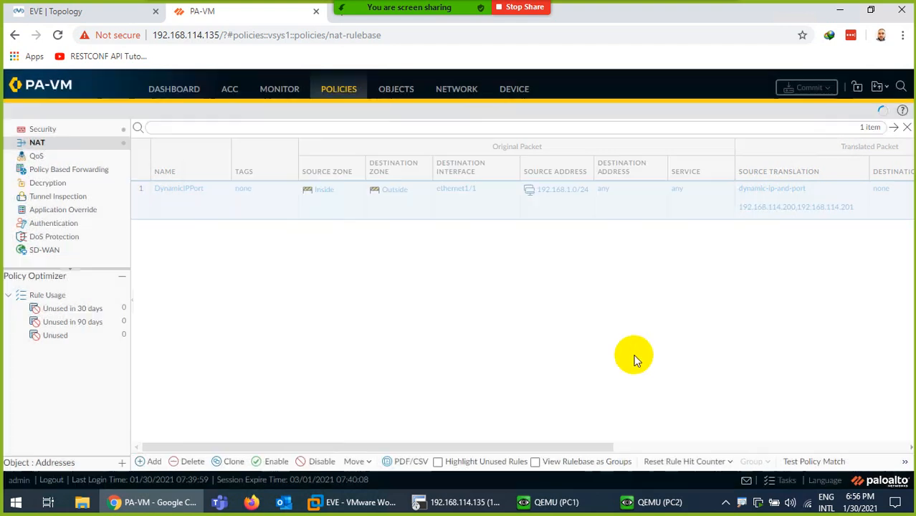
# - Commit the PA-VM configuration, checking the EVE topology while it runs
pyautogui.click(795, 98)
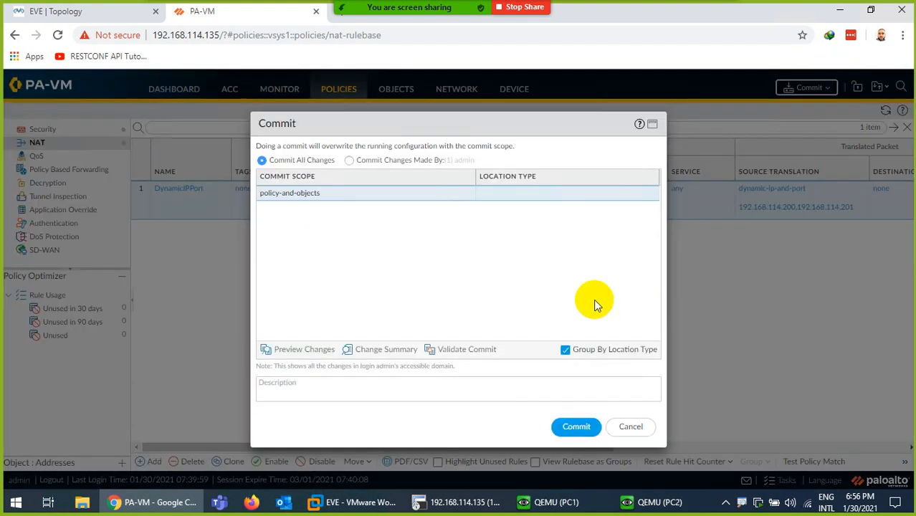
pyautogui.click(575, 425)
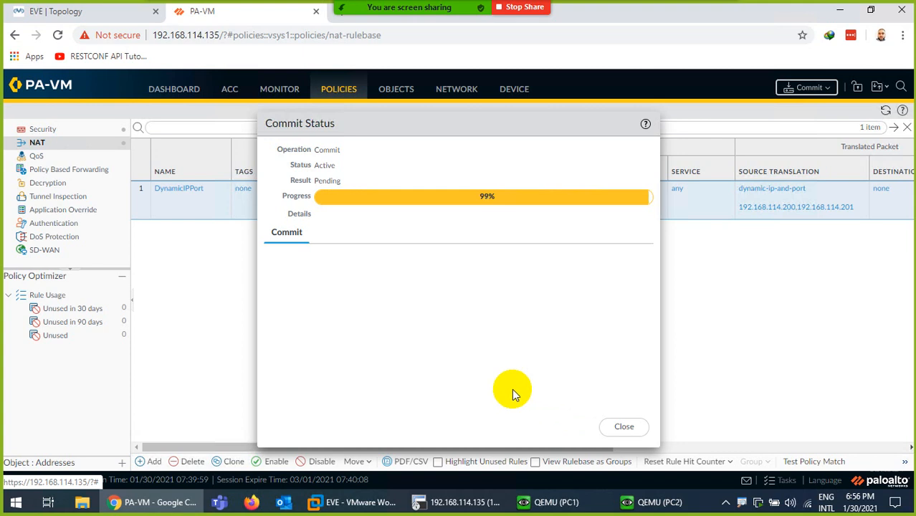
pyautogui.click(51, 12)
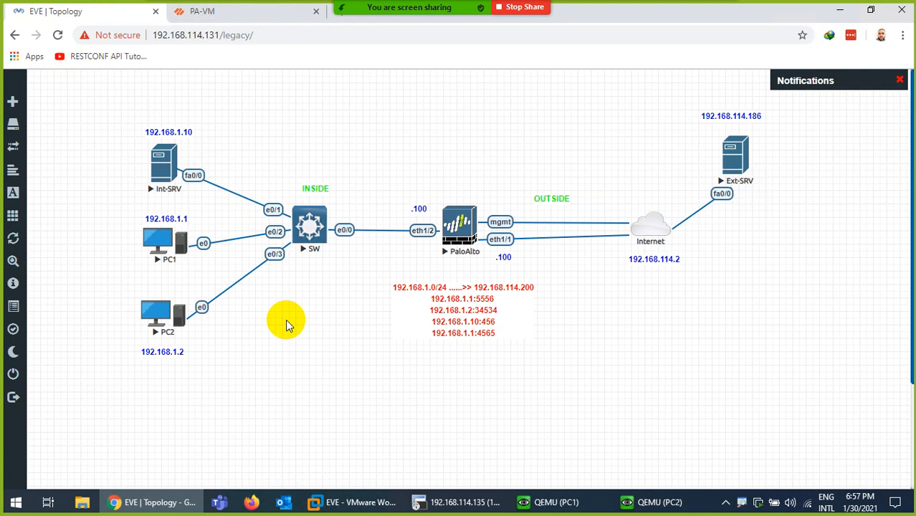
pyautogui.click(215, 12)
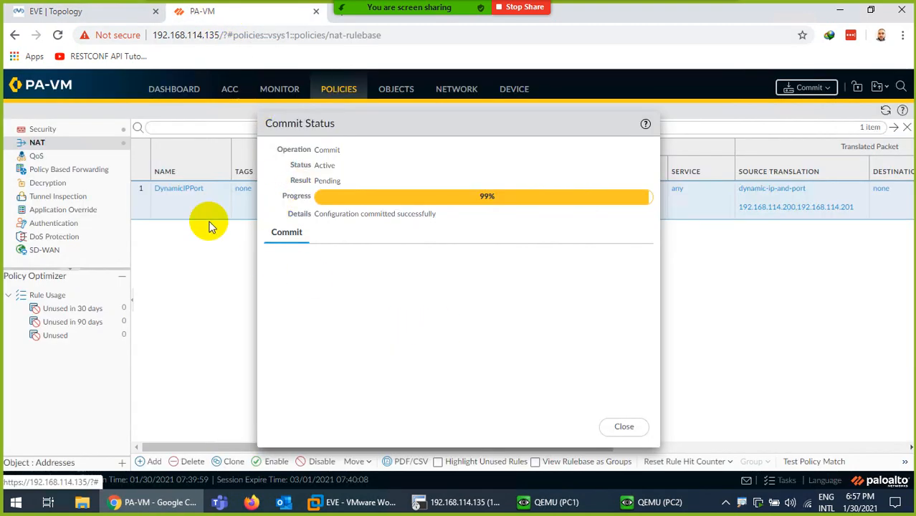
# - Review the DynamicIPPort rule's .200/.201 translated addresses without changes and close the commit status
pyautogui.click(172, 188)
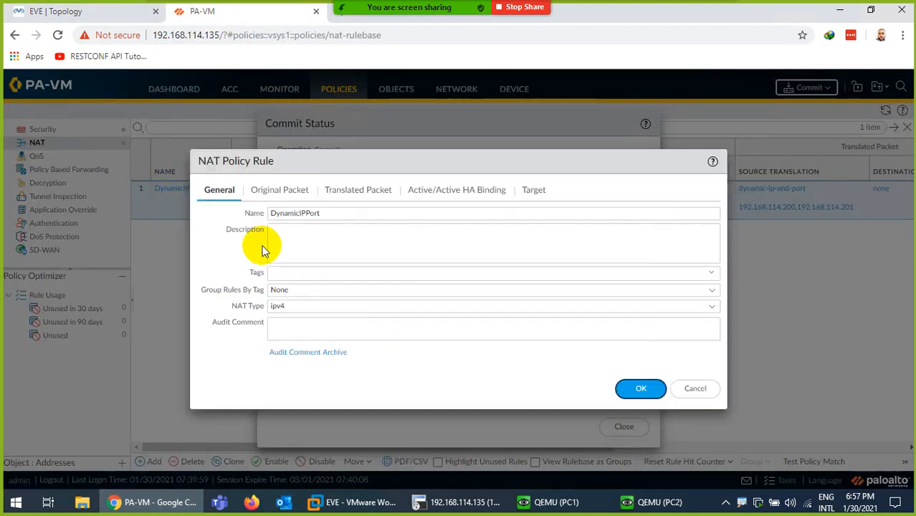
pyautogui.click(357, 189)
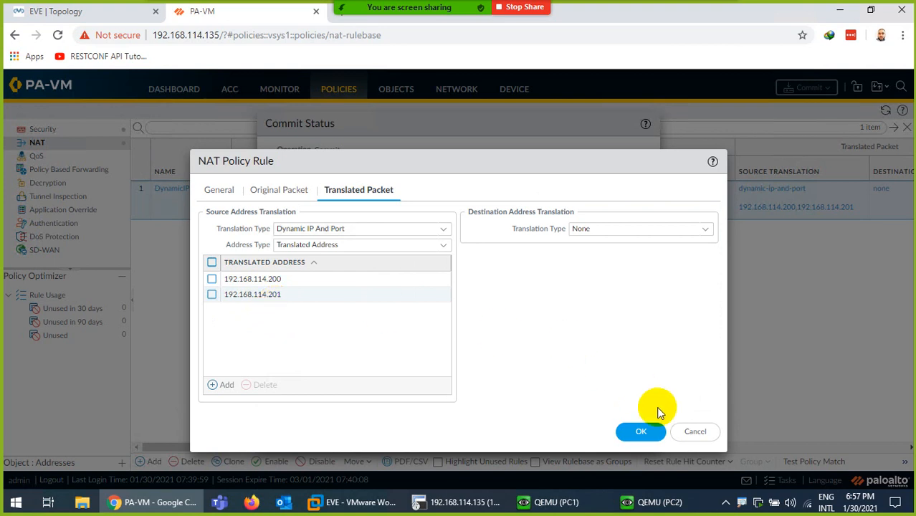
pyautogui.click(677, 431)
pyautogui.click(623, 426)
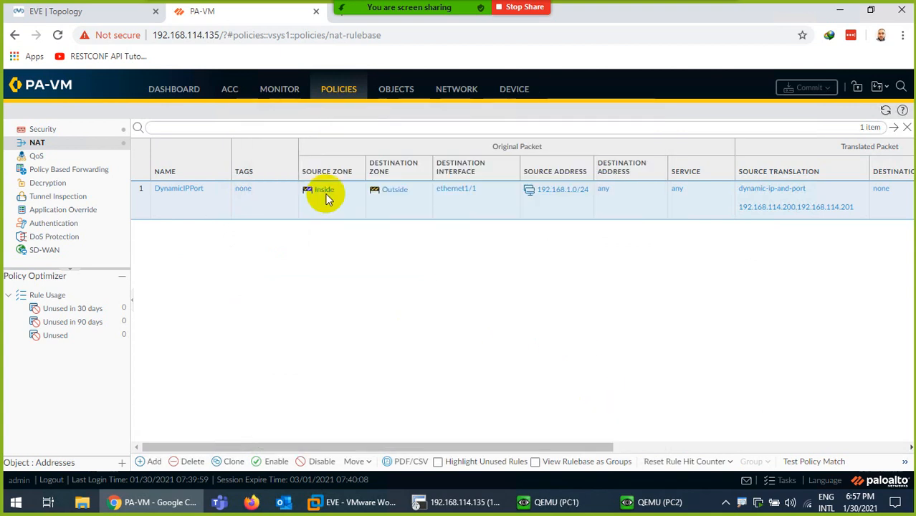
pyautogui.click(109, 13)
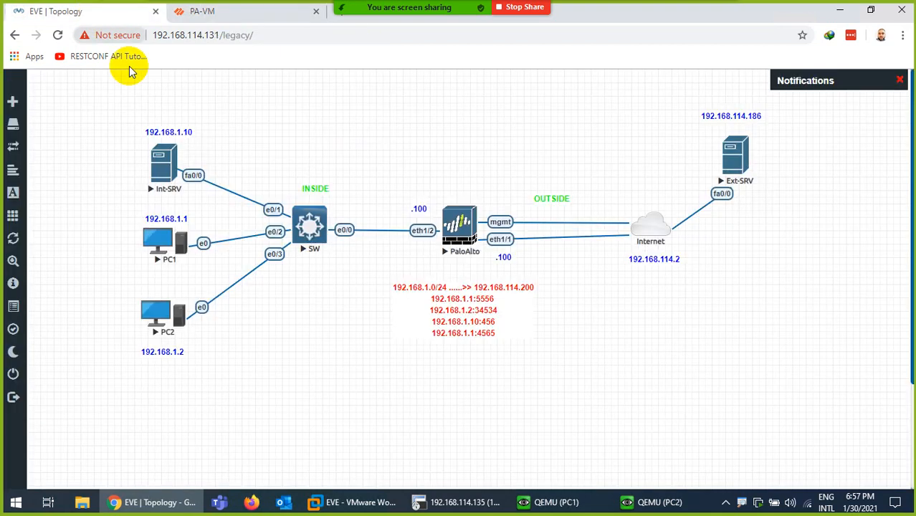
# - Generate traffic from PC1's Google page and load twitter.com in PC2's Firefox
pyautogui.click(566, 502)
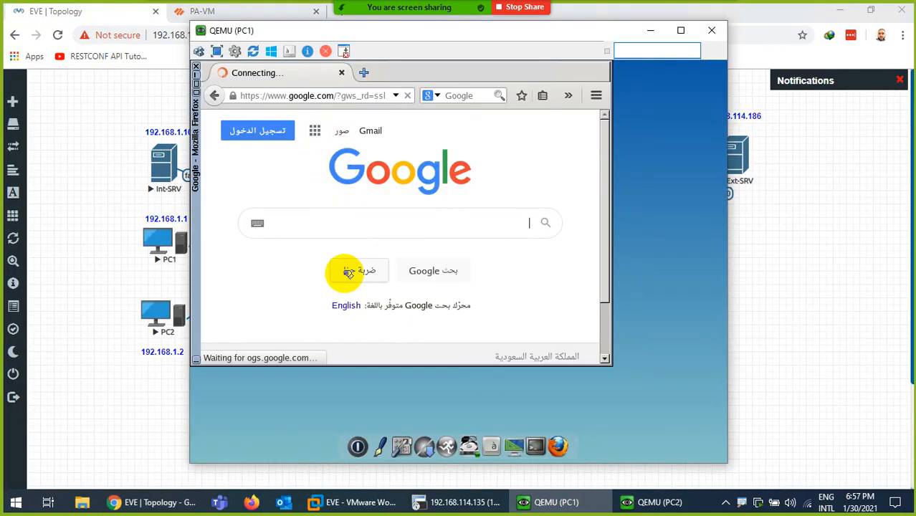
pyautogui.click(345, 305)
pyautogui.click(660, 502)
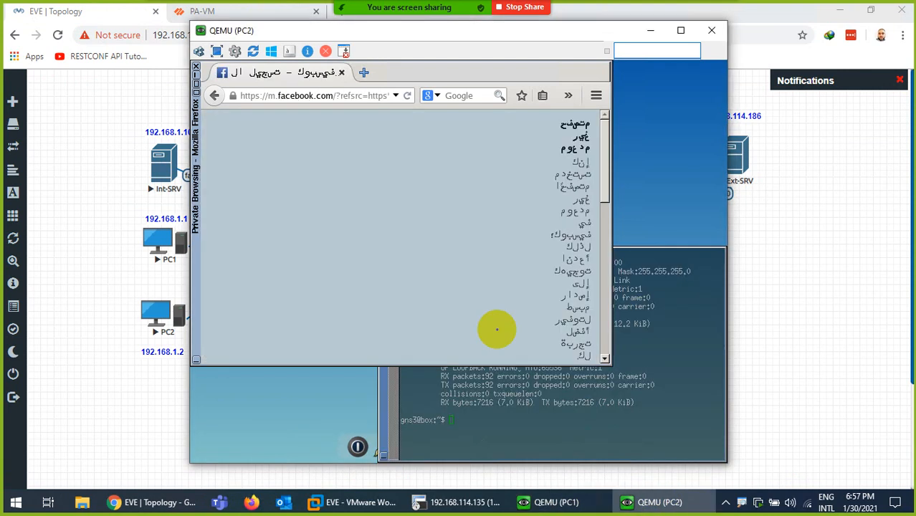
pyautogui.click(359, 96)
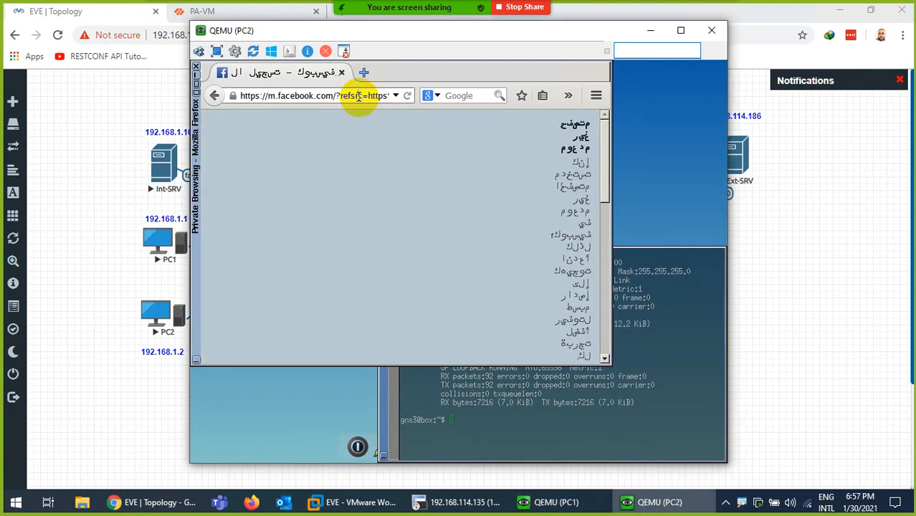
pyautogui.hotkey('ctrl', 'a')
pyautogui.write('tw')
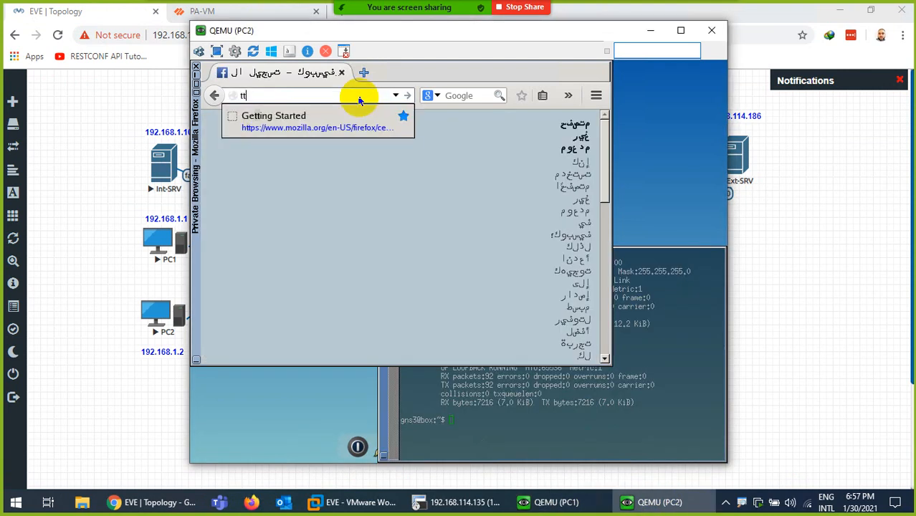
pyautogui.write('i')
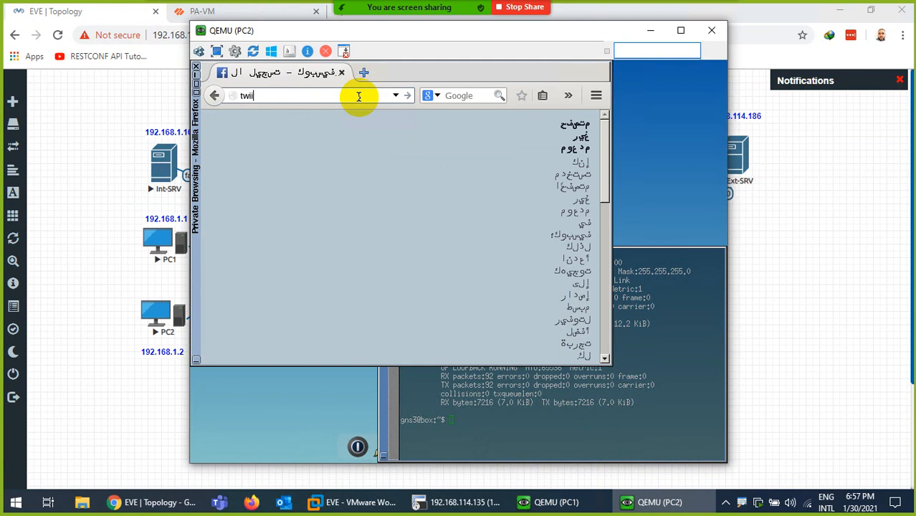
pyautogui.write('tter.com')
pyautogui.press('Return')
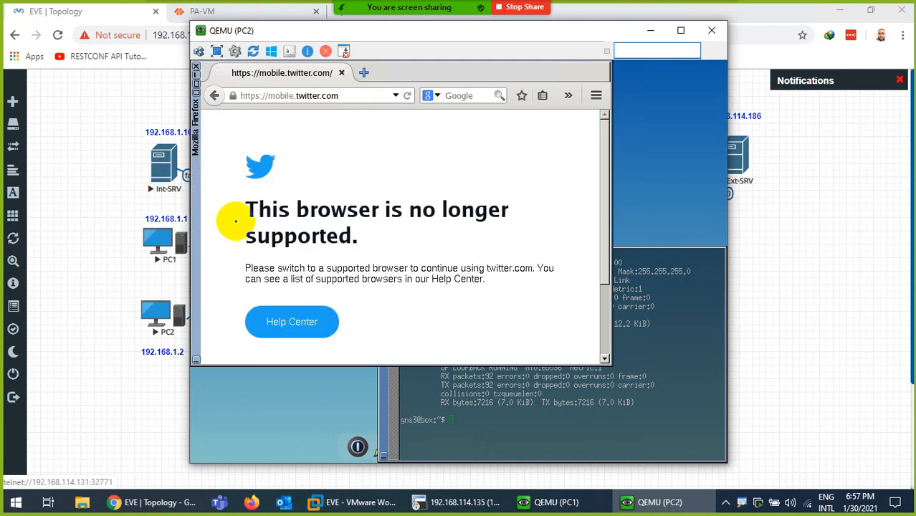
pyautogui.click(437, 502)
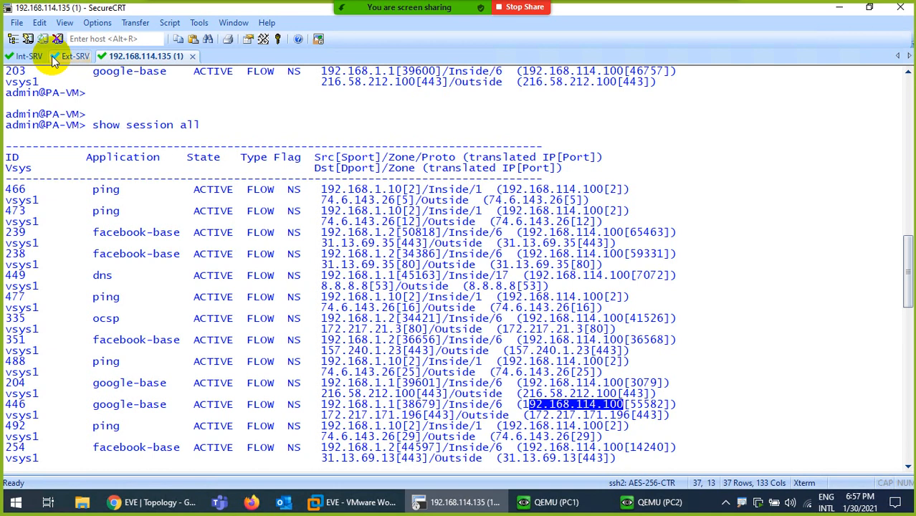
# - Re-run 'ping yahoo.com repeat 100' on Int-SRV, then bring the PA-VM session back in front
pyautogui.click(28, 56)
pyautogui.hotkey('ctrl', 'l')
pyautogui.press('Return')
pyautogui.press('Up')
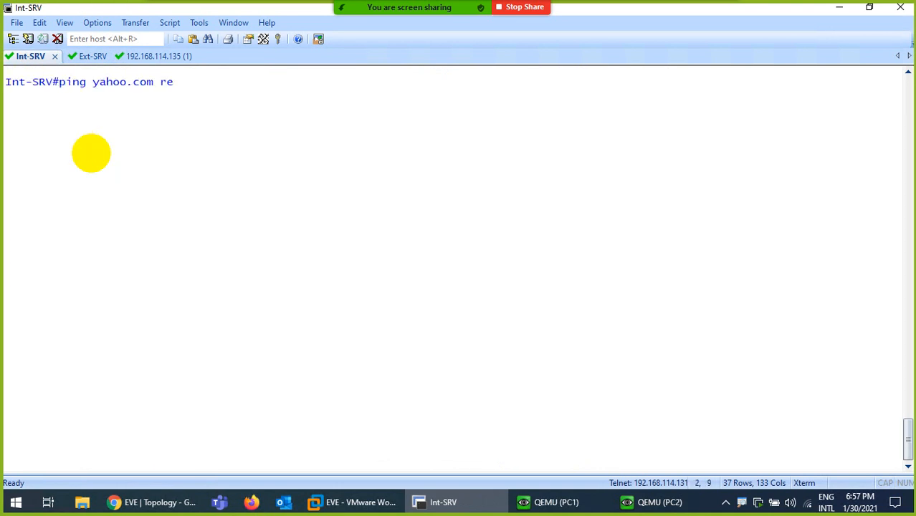
pyautogui.press('Return')
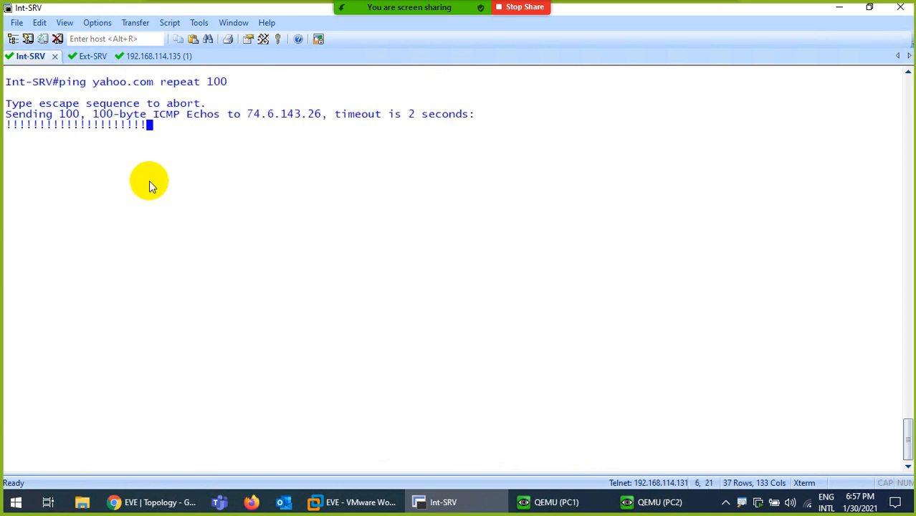
pyautogui.click(149, 57)
# - Page through the PA-VM session list and re-run 'show session all'
pyautogui.press('space')
pyautogui.press('space')
pyautogui.press('space')
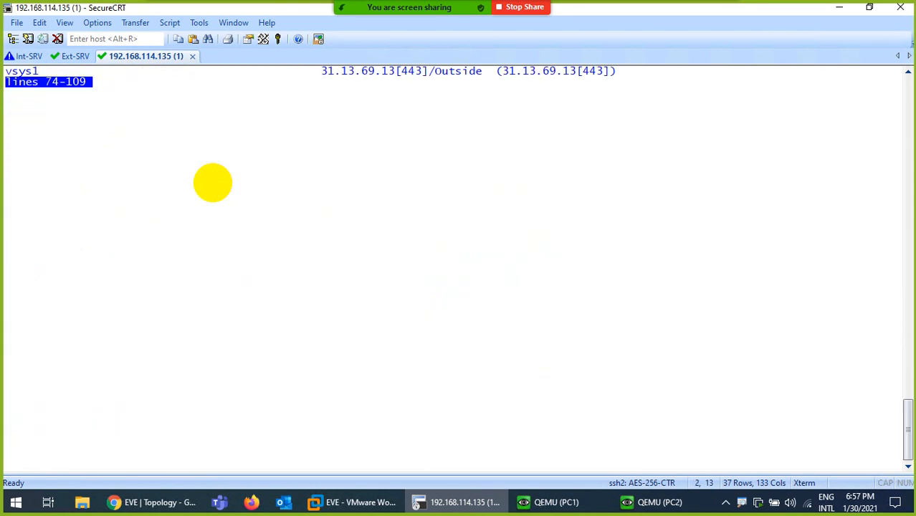
pyautogui.press('space')
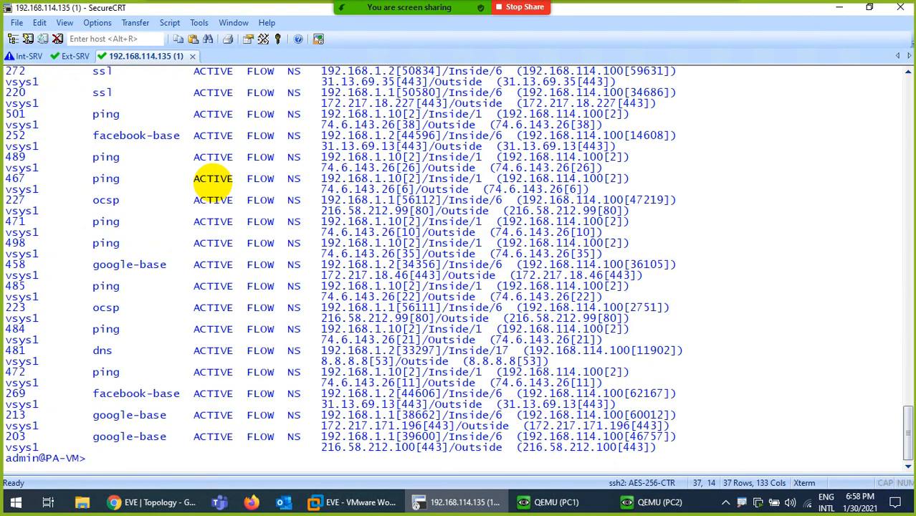
pyautogui.scroll(4, 314, 248)
pyautogui.scroll(-4, 314, 248)
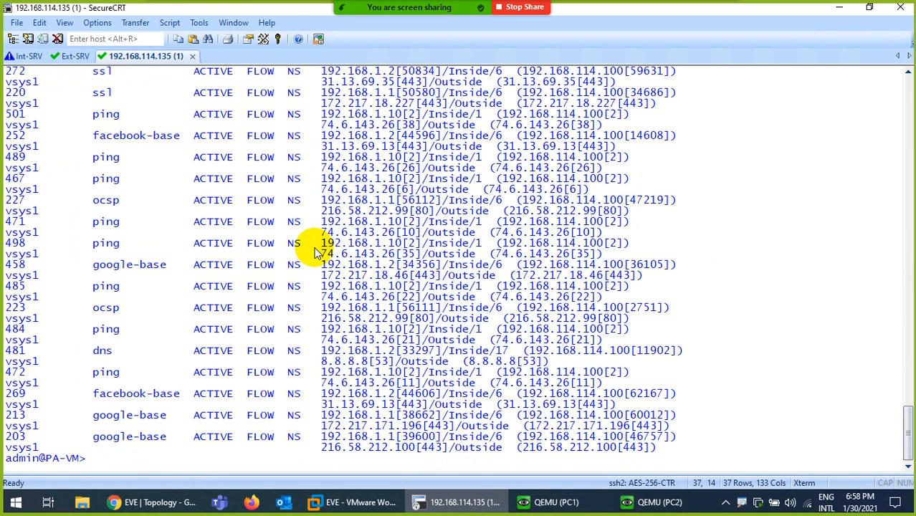
pyautogui.hotkey('ctrl', 'l')
pyautogui.press('Return')
pyautogui.press('Up')
pyautogui.press('Return')
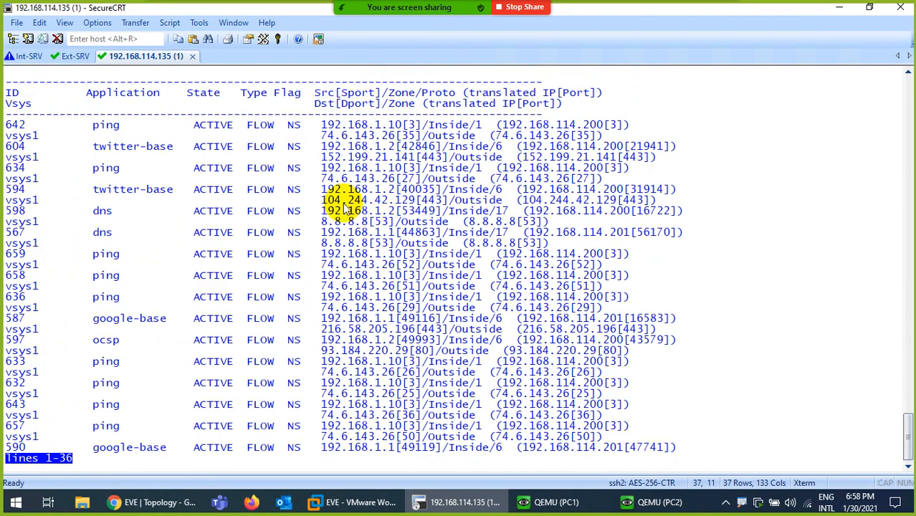
# - Highlight the .200/.201 translated addresses in sessions 642, 594, 567, 587 and 590
pyautogui.doubleClick(295, 126)
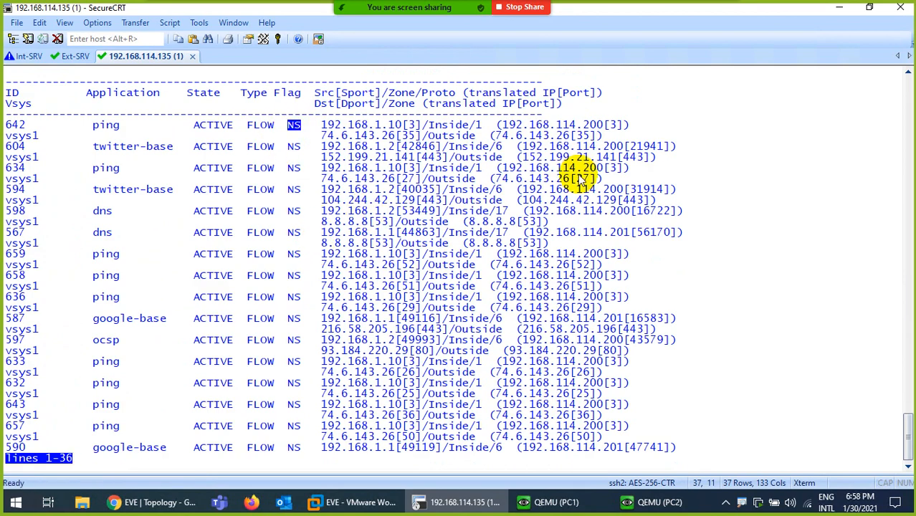
pyautogui.moveTo(556, 125); pyautogui.dragTo(604, 126)
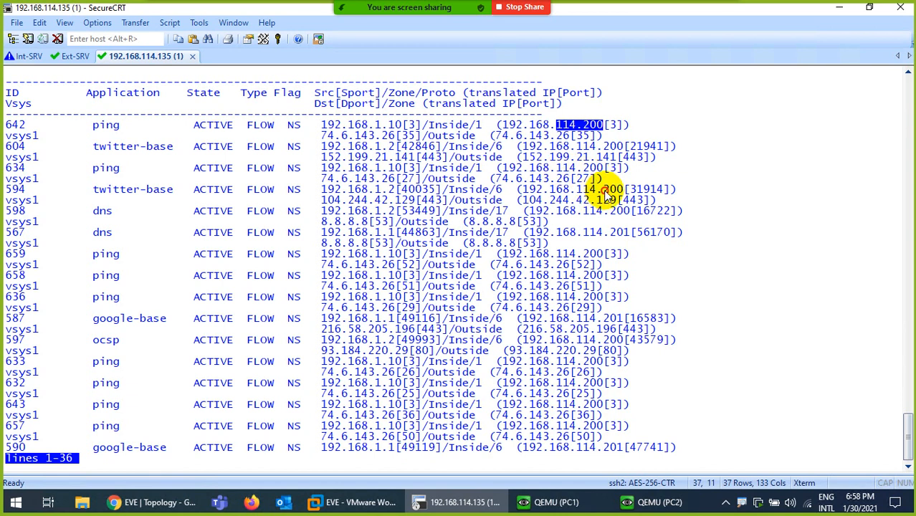
pyautogui.moveTo(598, 189); pyautogui.dragTo(616, 189)
pyautogui.moveTo(603, 233); pyautogui.dragTo(630, 233)
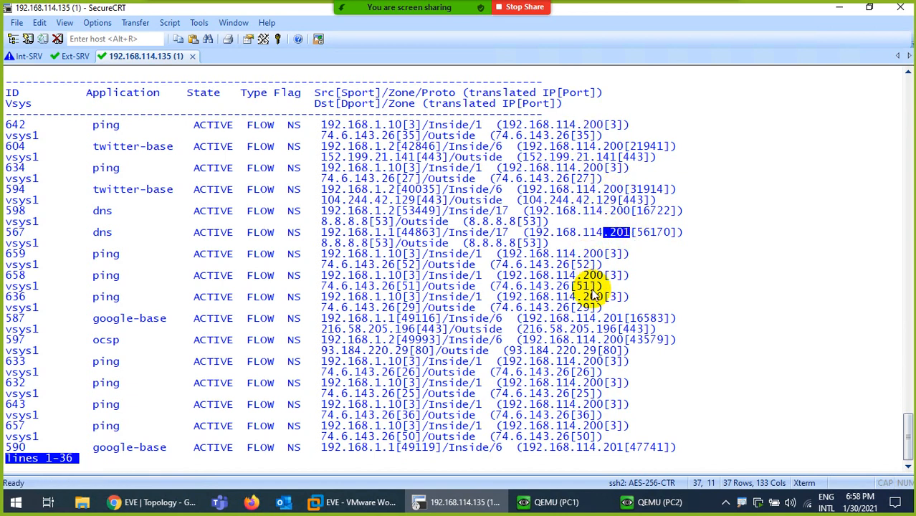
pyautogui.moveTo(598, 319); pyautogui.dragTo(623, 340)
pyautogui.moveTo(598, 447); pyautogui.dragTo(616, 447)
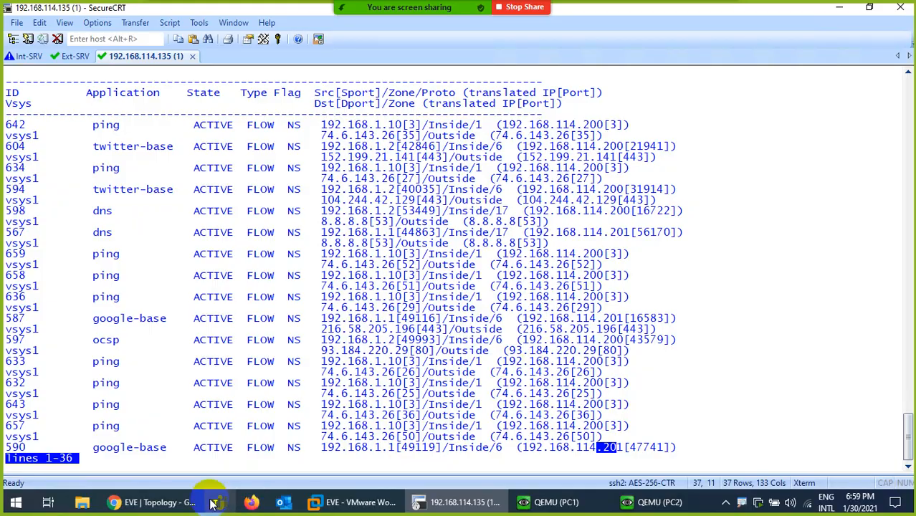
pyautogui.click(184, 494)
# - Review the DynamicIPPort rule's translated pool 192.168.114.200/.201, then return to the EVE topology
pyautogui.click(215, 11)
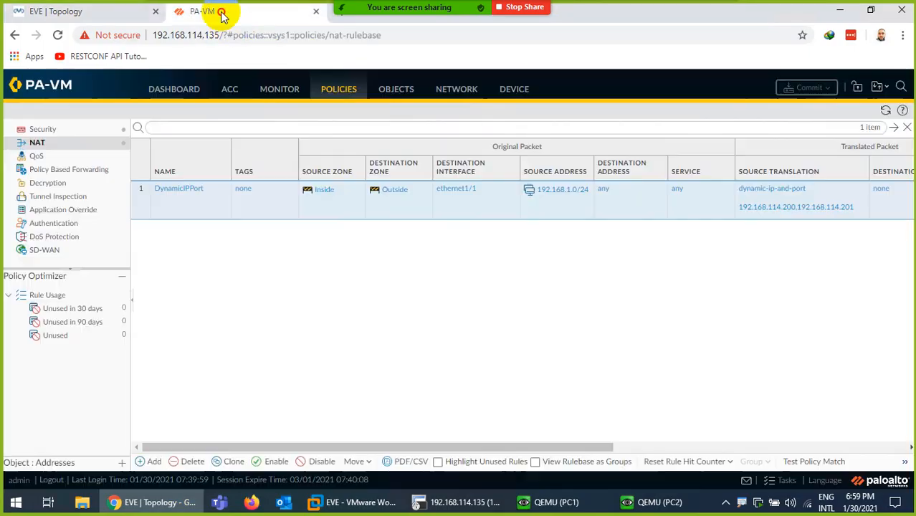
pyautogui.click(199, 189)
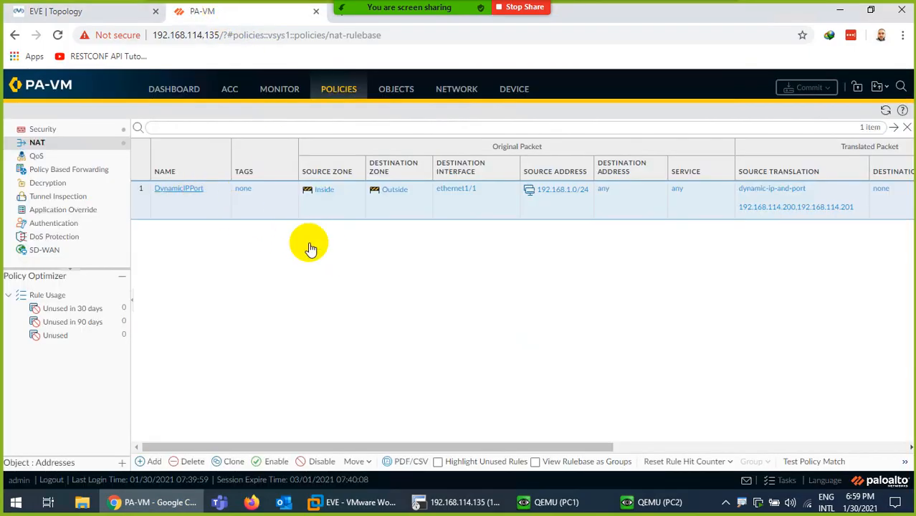
pyautogui.click(358, 190)
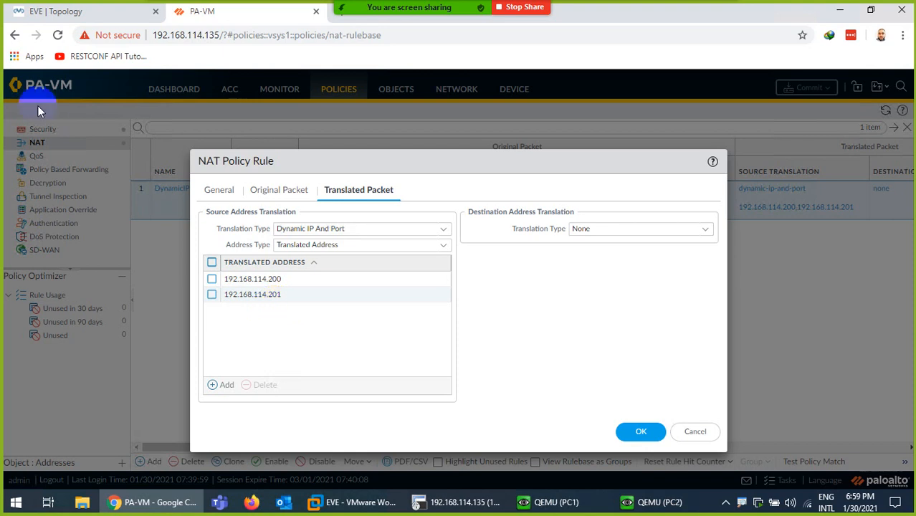
pyautogui.click(57, 12)
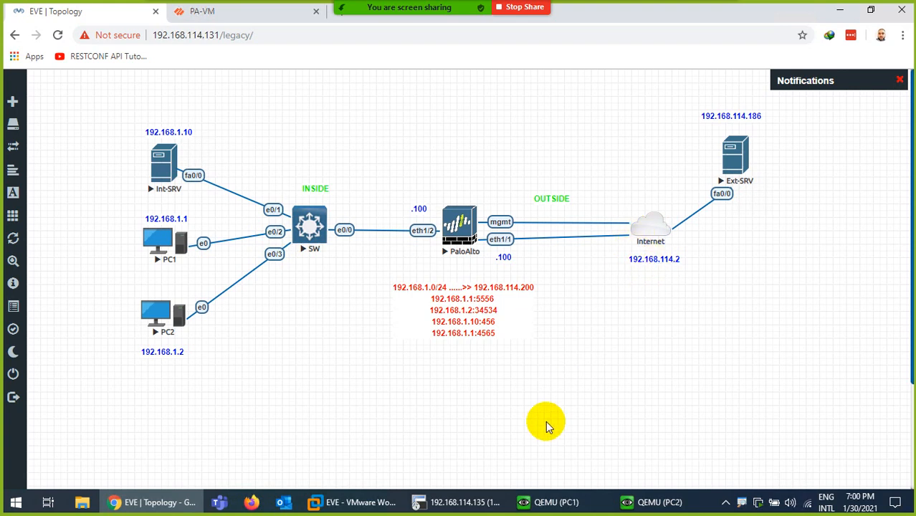
# - Check the EVE VM's network adapter settings in VMware unchanged, then return to the PA-VM page
pyautogui.click(380, 501)
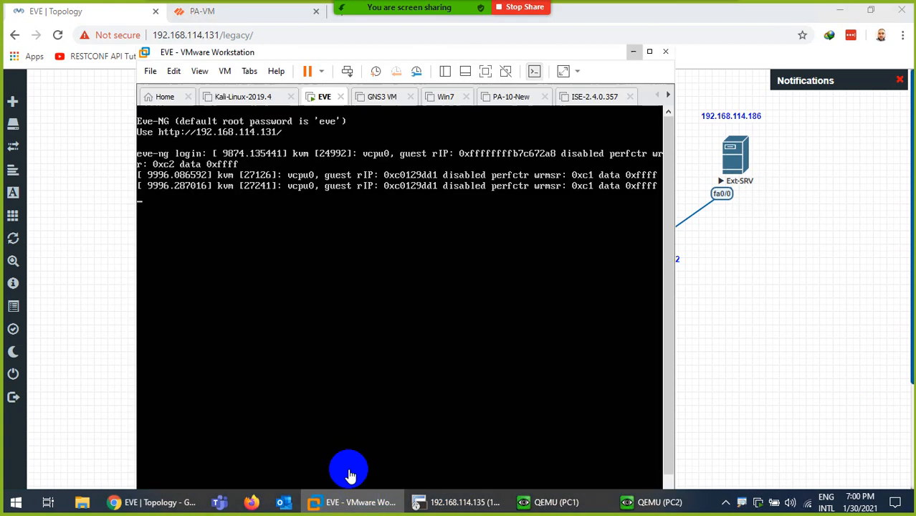
pyautogui.rightClick(322, 96)
pyautogui.click(356, 292)
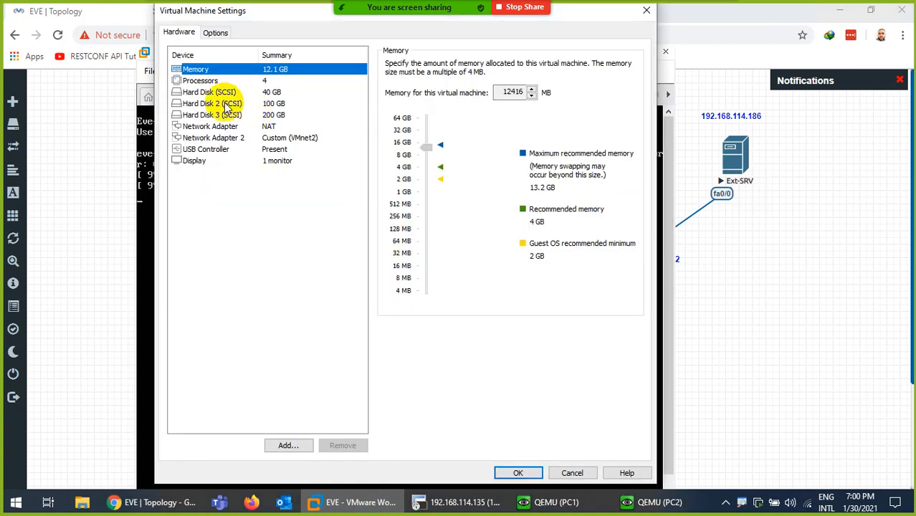
pyautogui.click(226, 127)
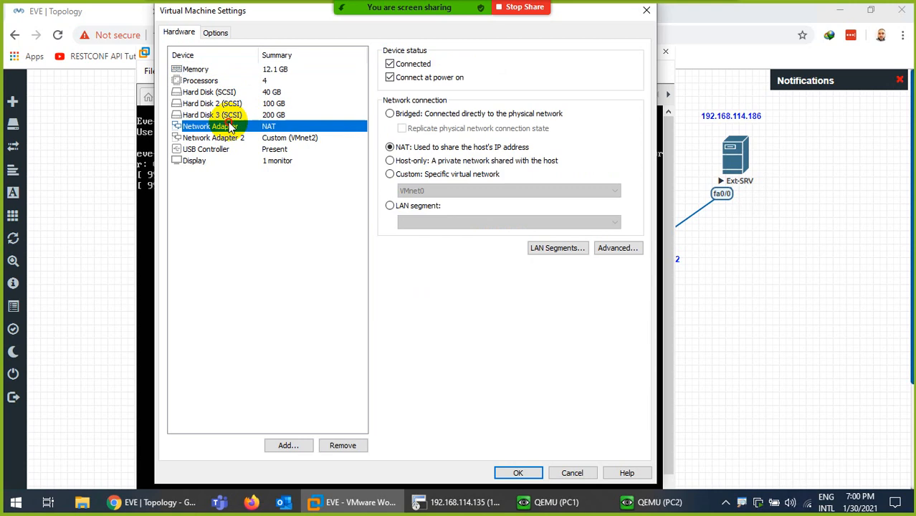
pyautogui.click(562, 466)
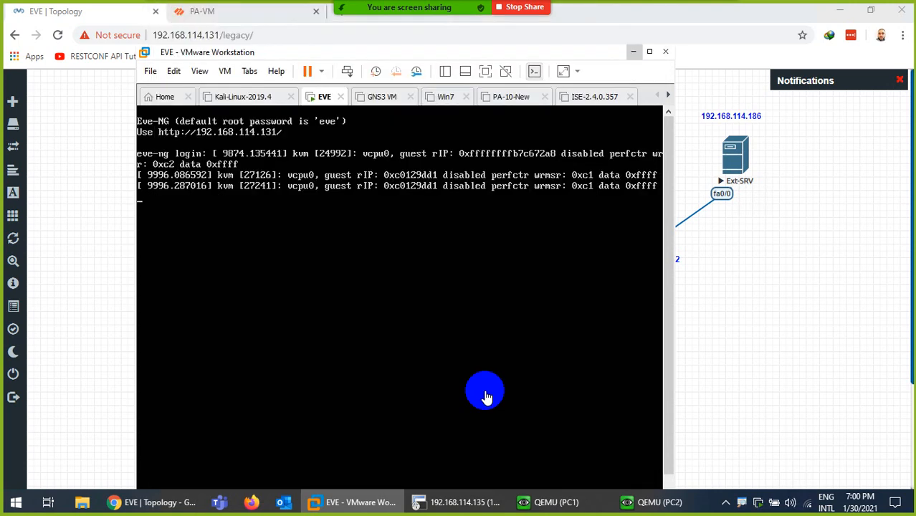
pyautogui.click(634, 51)
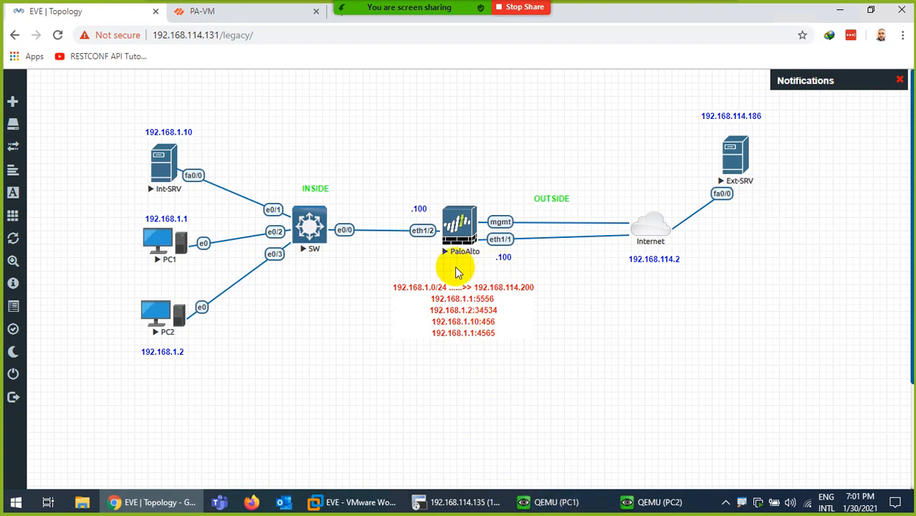
pyautogui.click(215, 14)
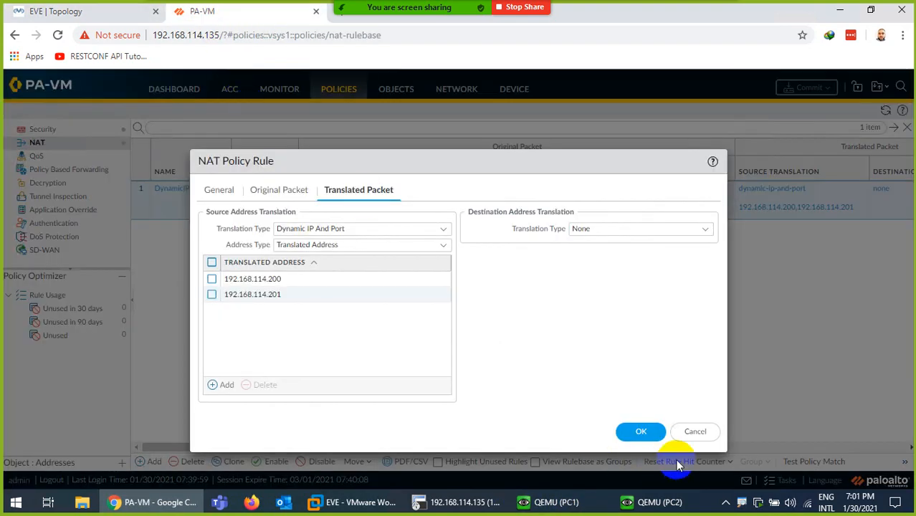
# - Open the Session Browser and refresh it after reloading Google on PC1
pyautogui.click(696, 433)
pyautogui.click(268, 89)
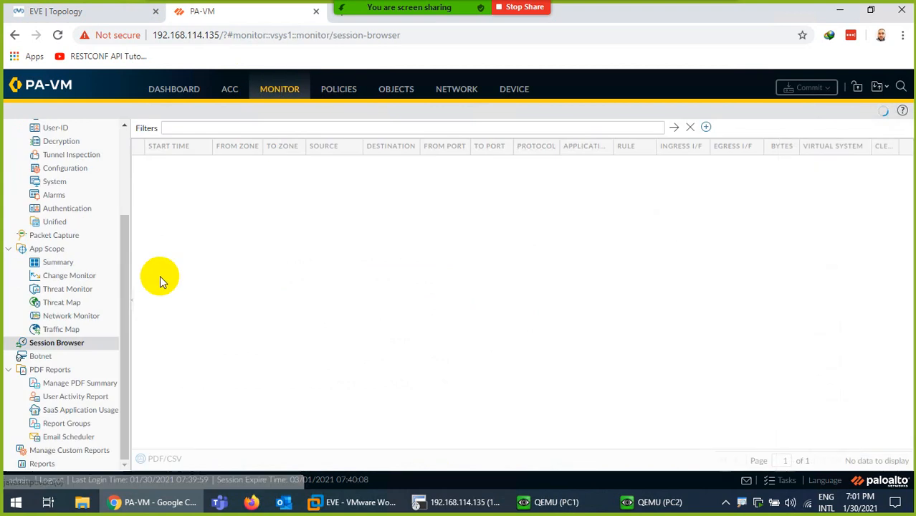
pyautogui.scroll(3, 103, 173)
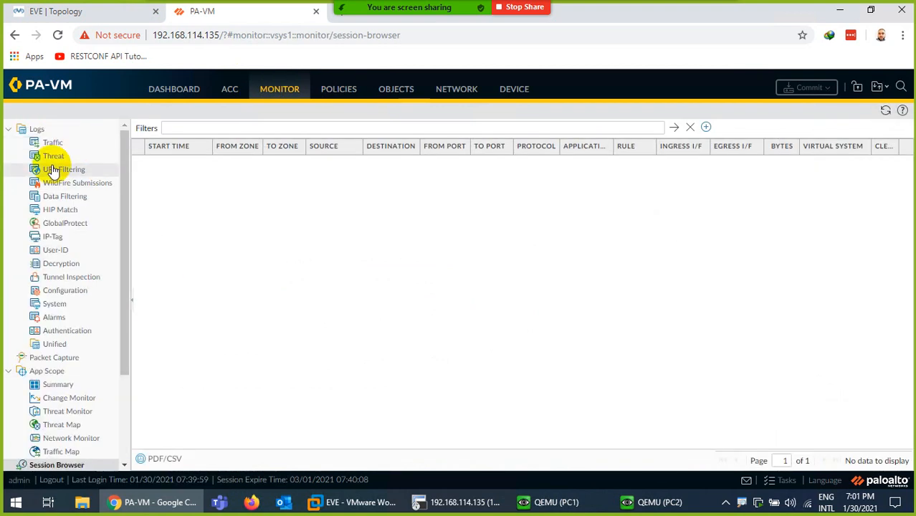
pyautogui.scroll(-3, 72, 251)
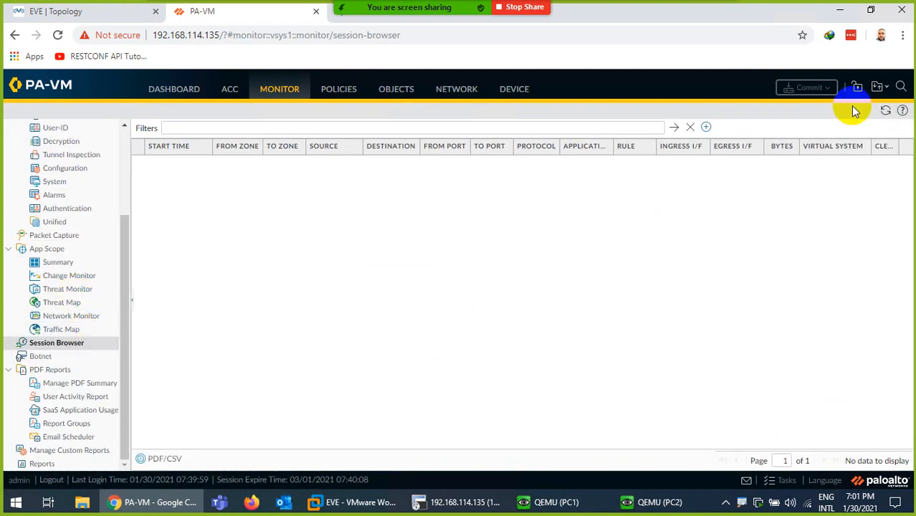
pyautogui.click(886, 109)
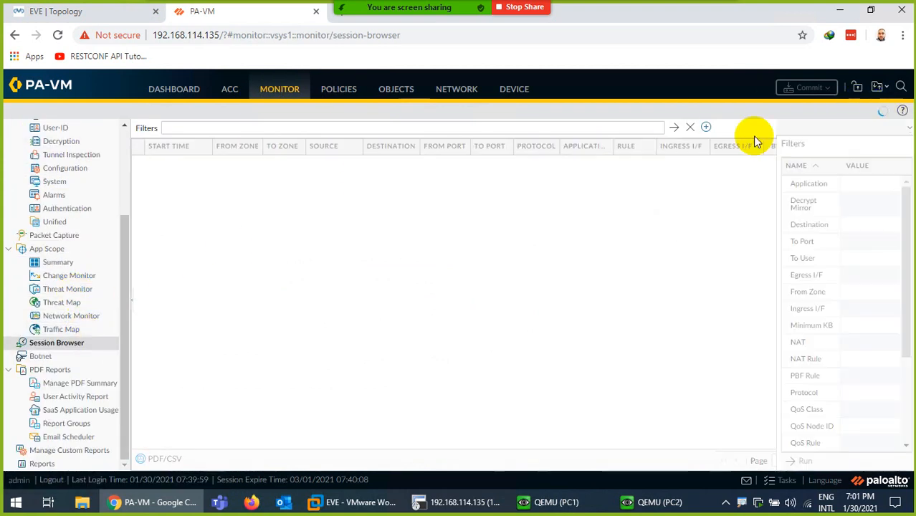
pyautogui.click(557, 505)
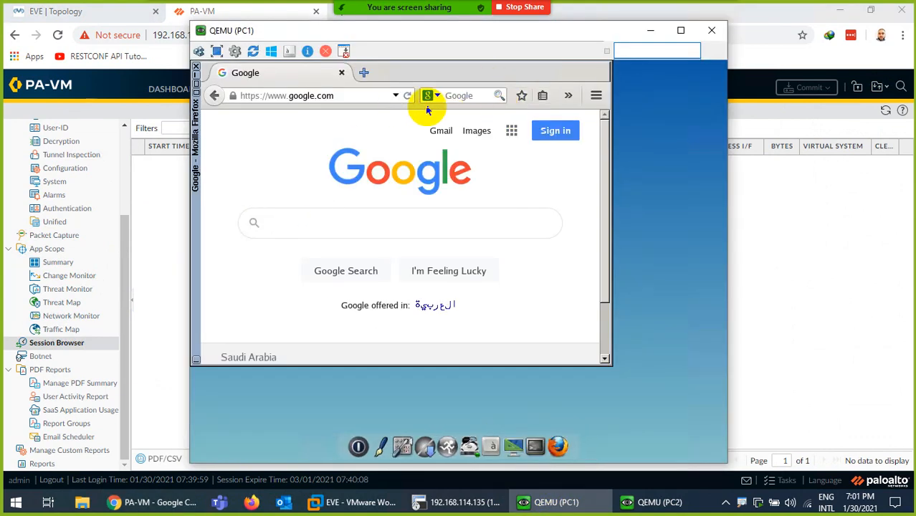
pyautogui.click(410, 97)
pyautogui.click(534, 502)
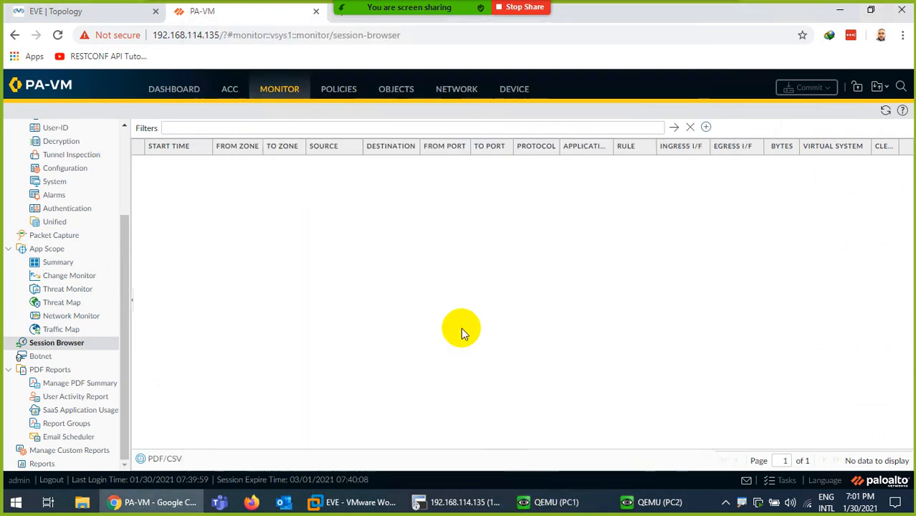
pyautogui.click(884, 111)
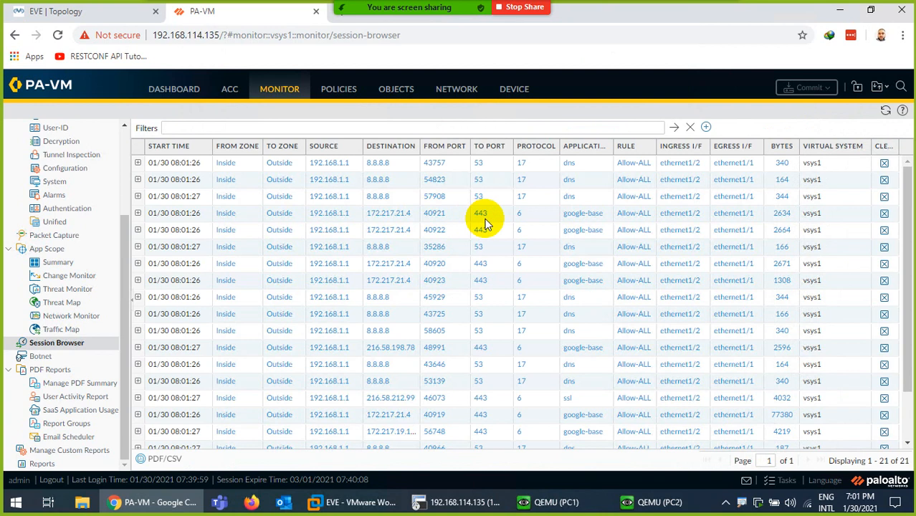
# - Expand the first session, reload Twitter on PC2, and refresh the session list
pyautogui.click(138, 163)
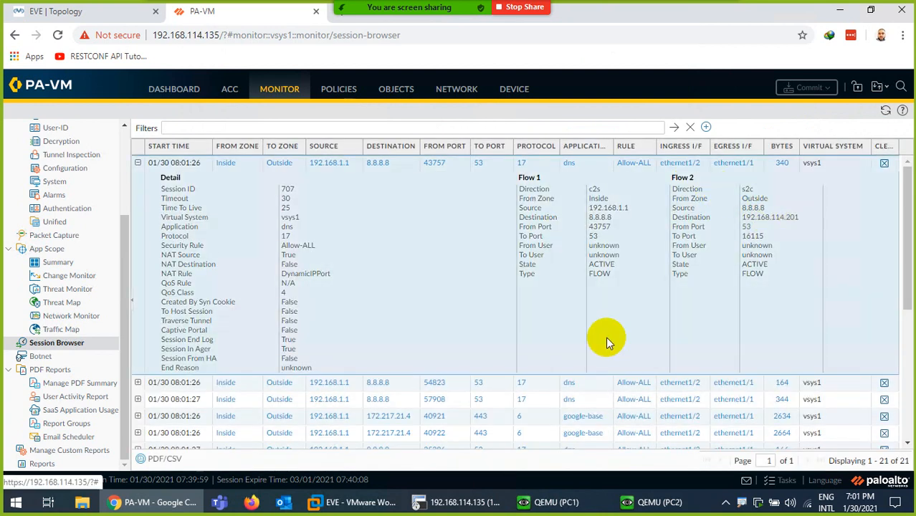
pyautogui.scroll(-1, 610, 358)
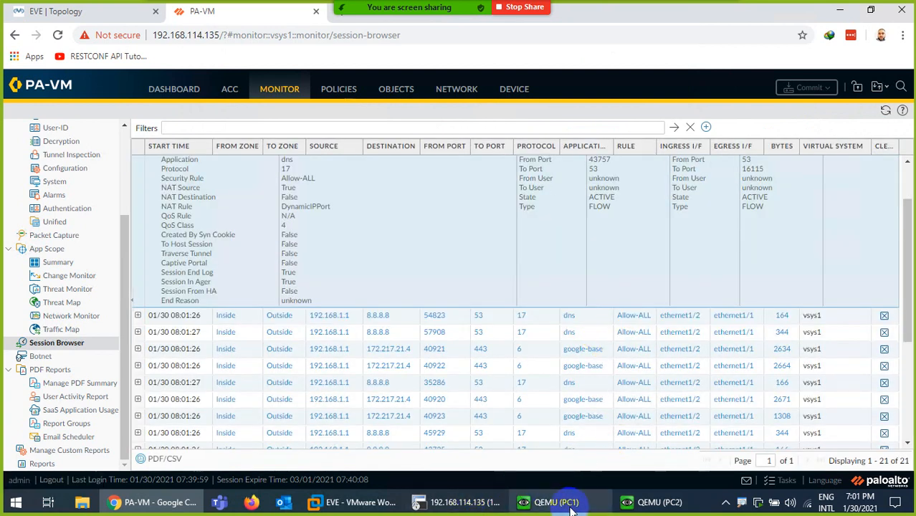
pyautogui.click(648, 503)
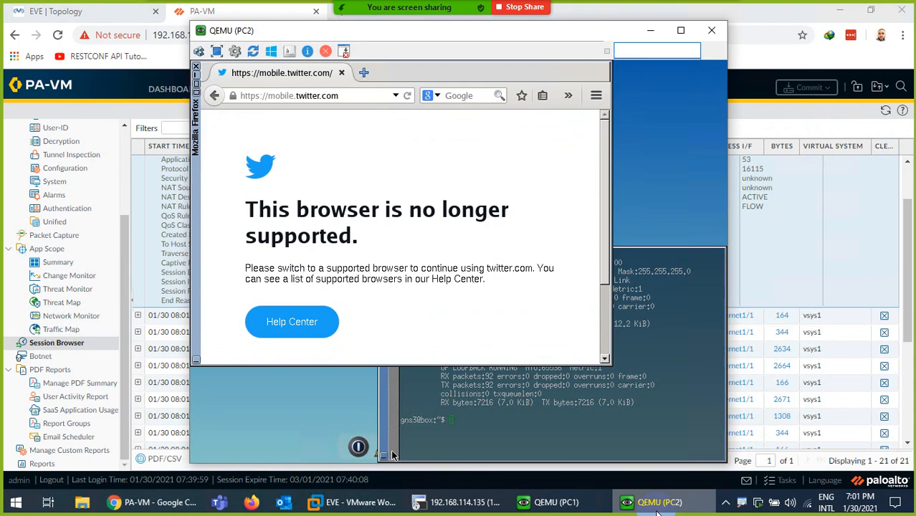
pyautogui.click(407, 96)
pyautogui.click(689, 504)
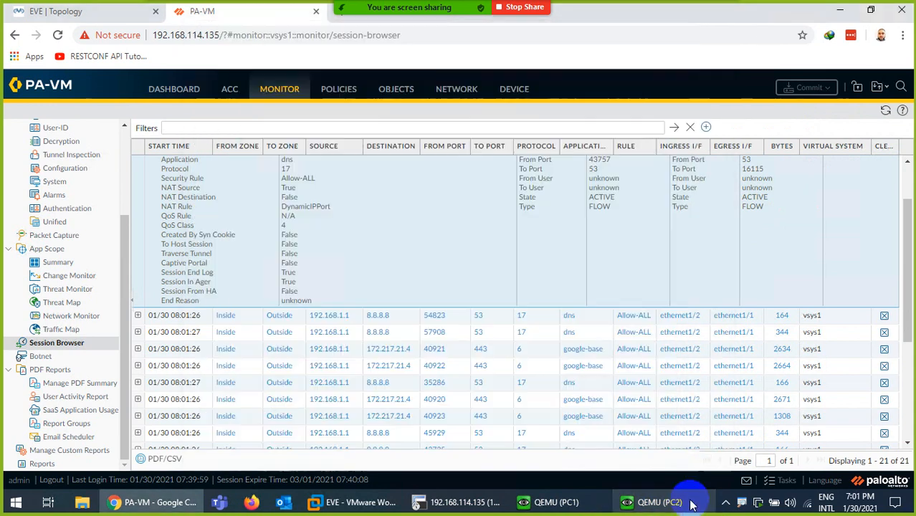
pyautogui.scroll(1, 430, 200)
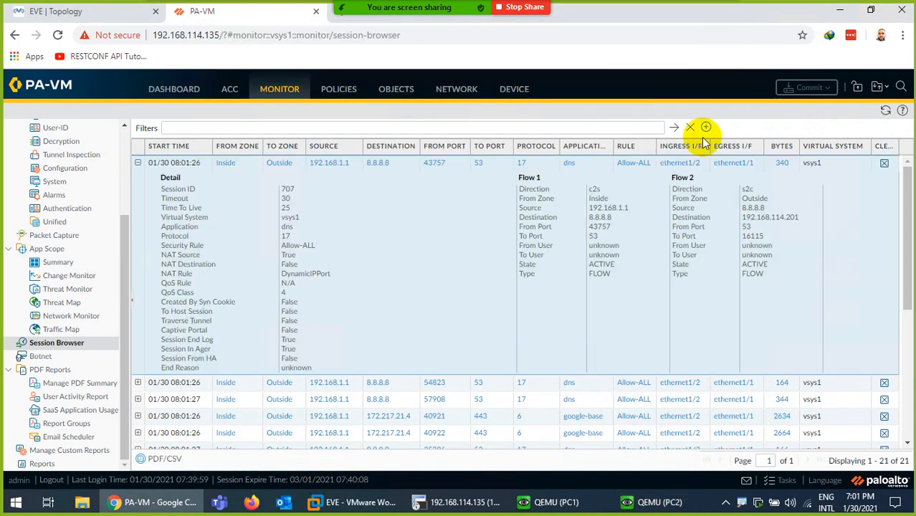
pyautogui.click(885, 111)
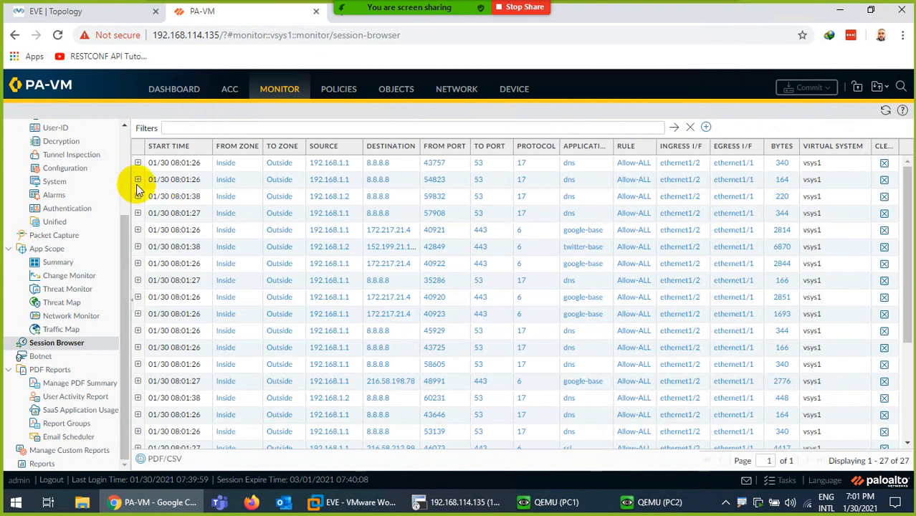
# - Expand the DNS, port 43725, port 40966 and google-base 172.217.21.4 sessions to inspect DynamicIPPort NAT
pyautogui.click(138, 162)
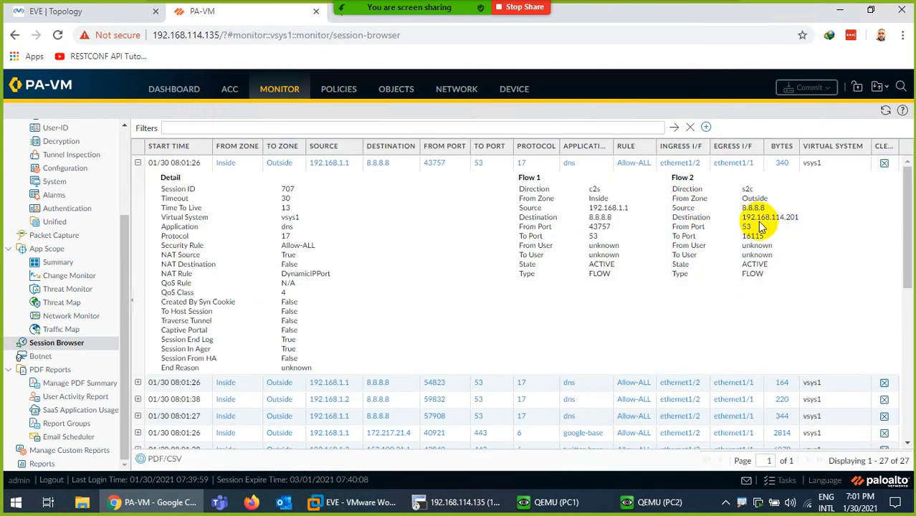
pyautogui.click(138, 382)
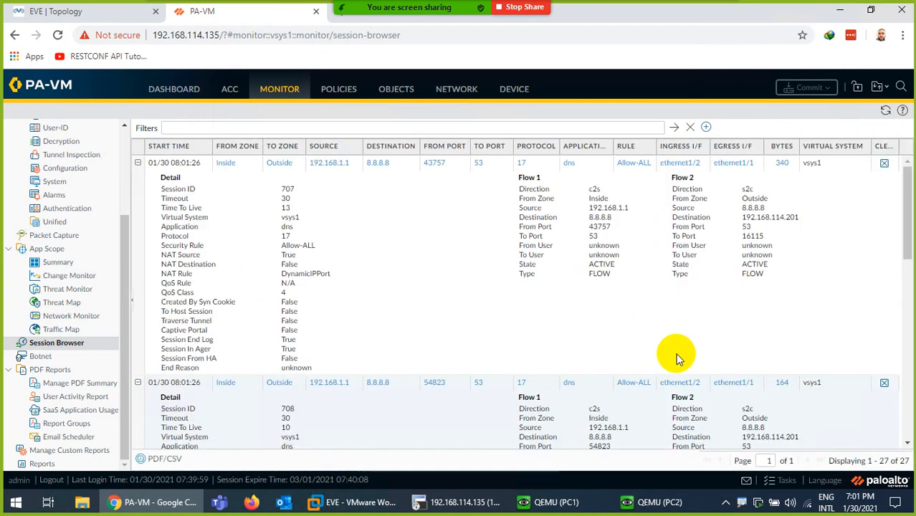
pyautogui.scroll(-3, 679, 359)
pyautogui.scroll(-4, 659, 298)
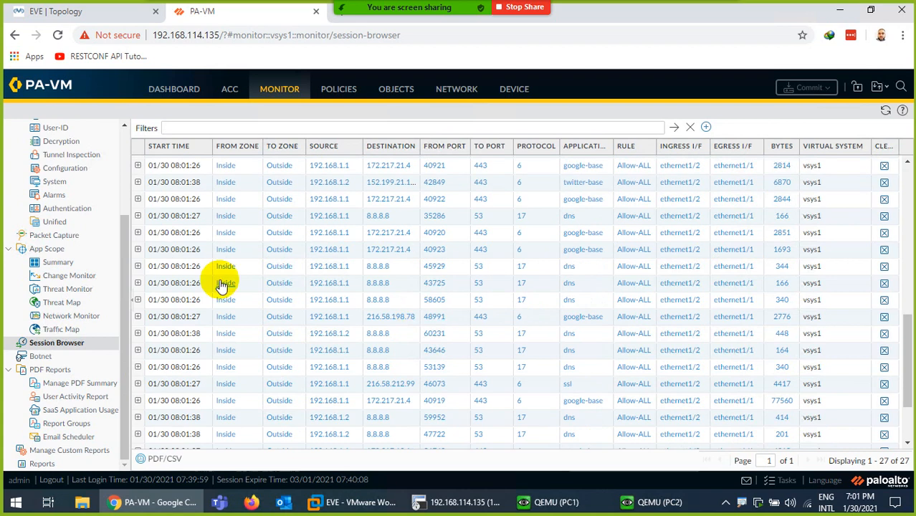
pyautogui.click(138, 282)
pyautogui.scroll(-3, 375, 378)
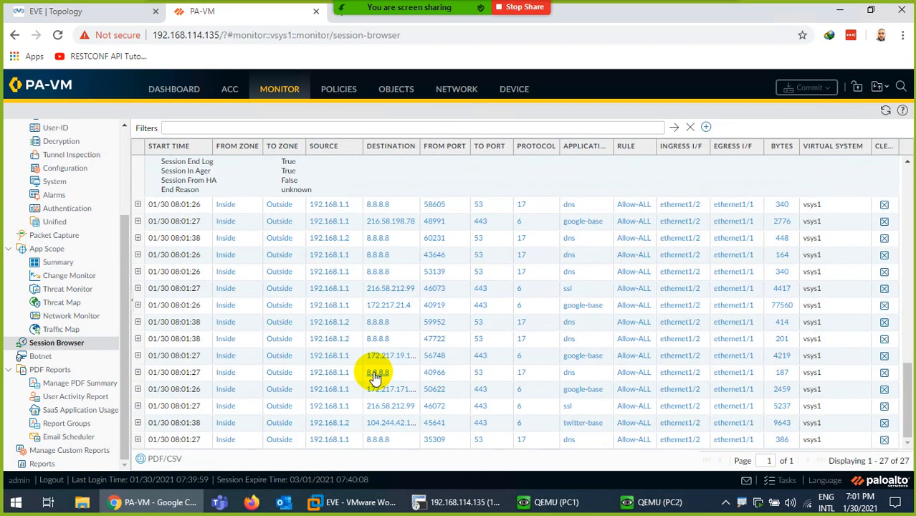
pyautogui.click(137, 305)
pyautogui.scroll(-3, 394, 376)
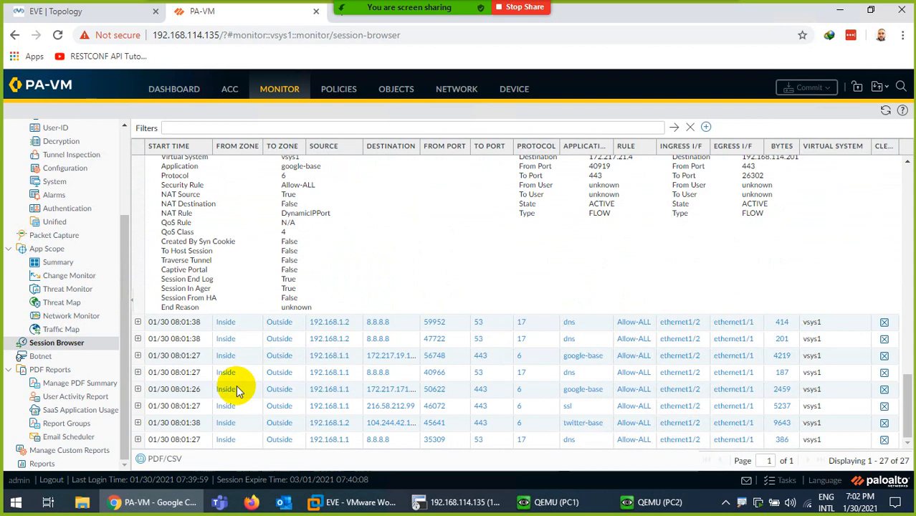
pyautogui.click(138, 372)
pyautogui.scroll(-3, 766, 290)
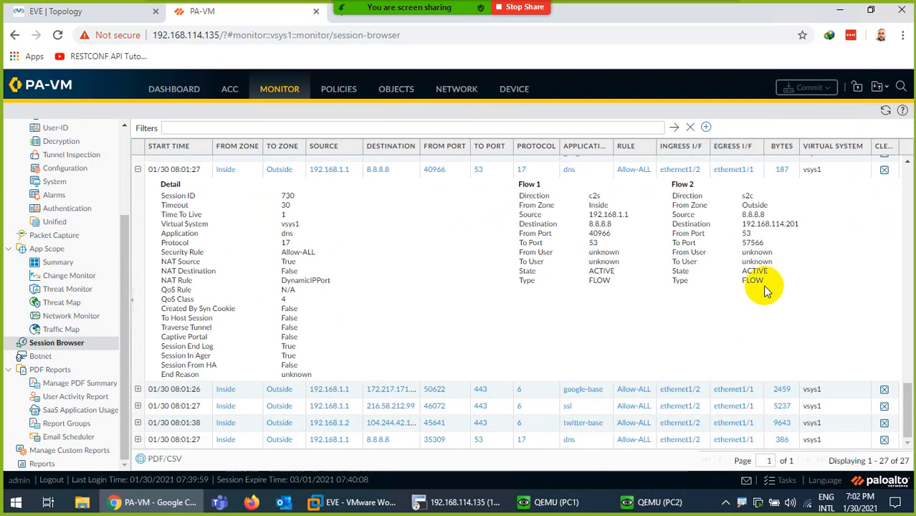
pyautogui.click(139, 439)
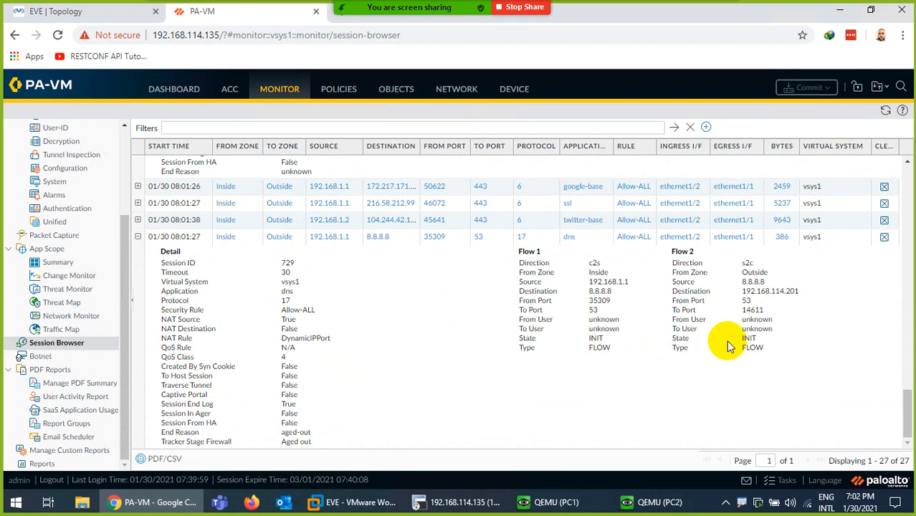
# - Reload Twitter on PC2 again to generate traffic, then return to the firewall terminal
pyautogui.click(653, 501)
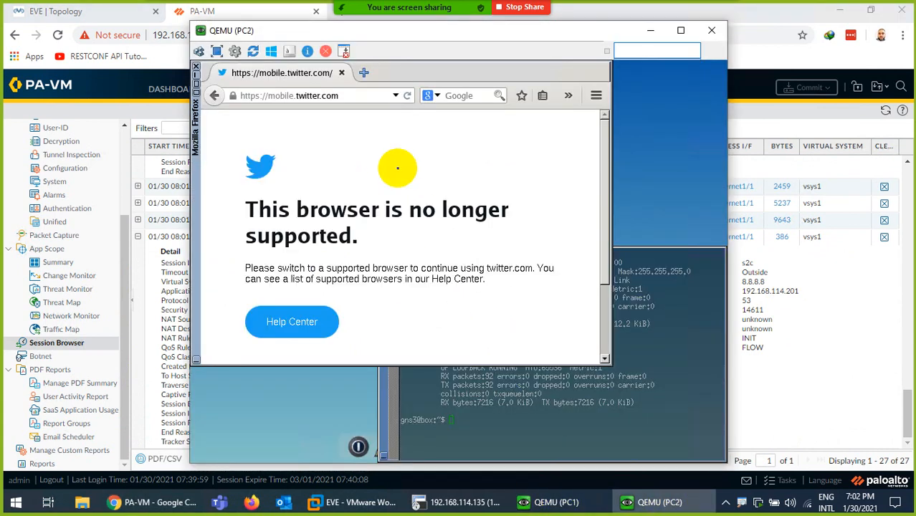
pyautogui.click(412, 96)
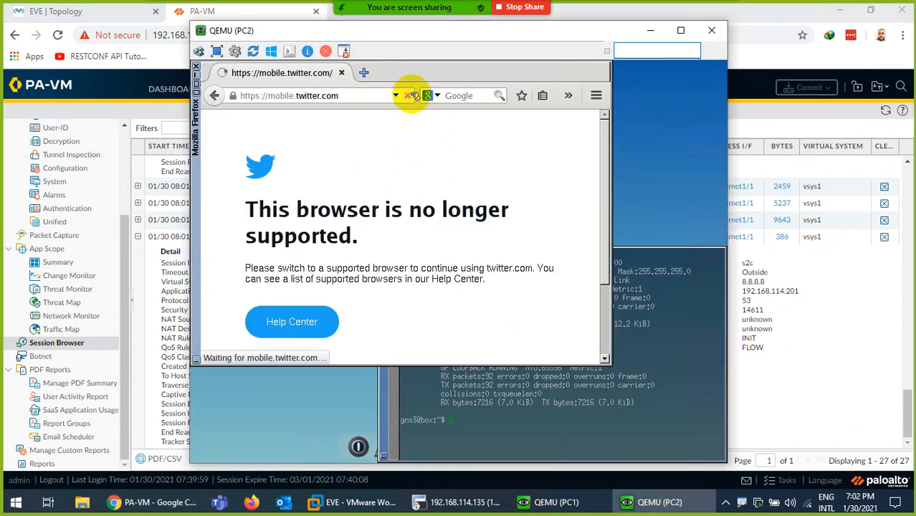
pyautogui.click(623, 501)
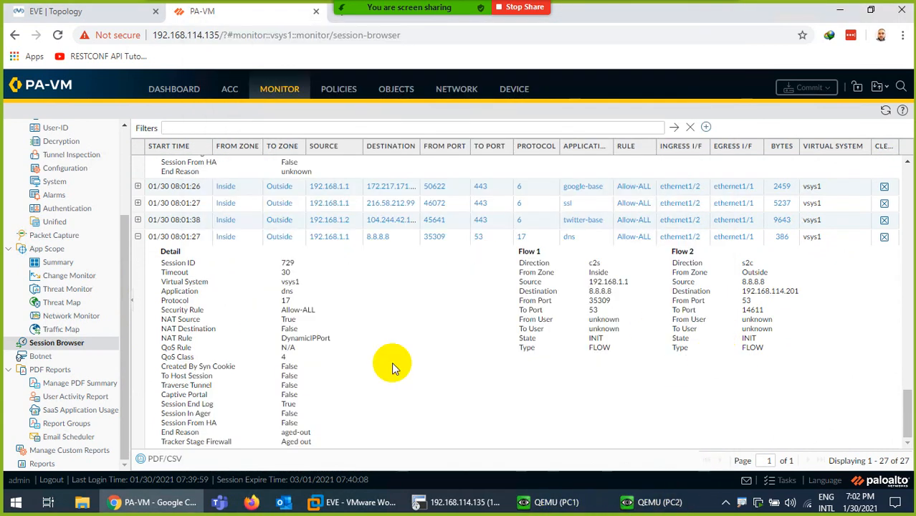
pyautogui.click(437, 506)
# - Re-run 'show session all' on the firewall and highlight the .201 translated address
pyautogui.press('space')
pyautogui.press('space')
pyautogui.press('space')
pyautogui.press('Return')
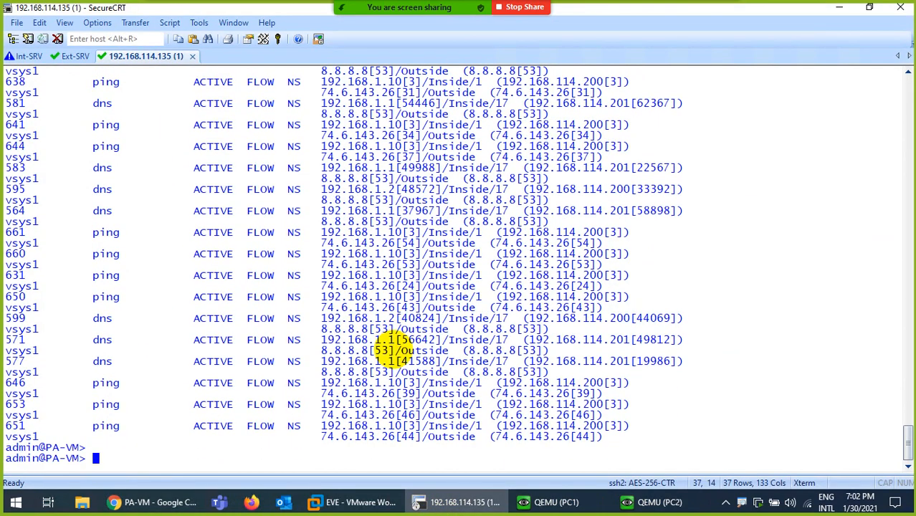
pyautogui.hotkey('ctrl', 'l')
pyautogui.press('Return')
pyautogui.press('Up')
pyautogui.press('Return')
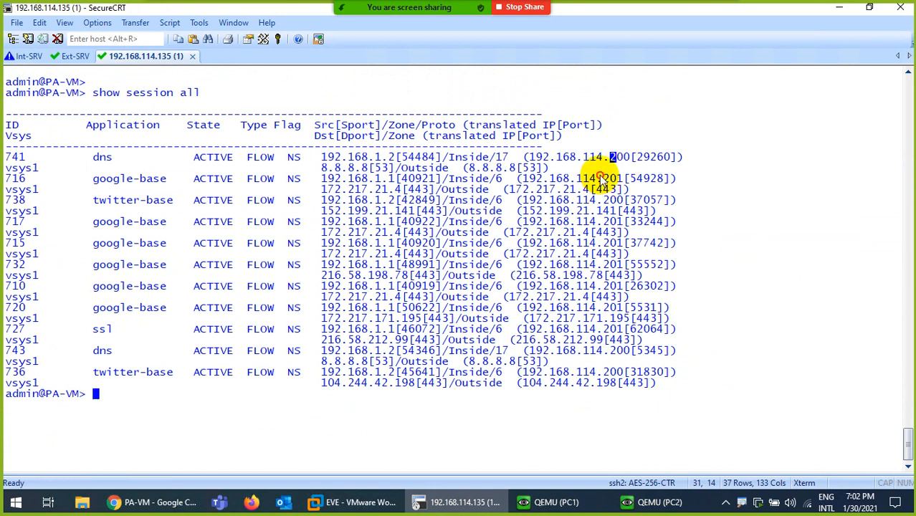
pyautogui.moveTo(595, 179); pyautogui.dragTo(624, 178)
# - Open an Int-SRV console from the lab topology and disconnect the duplicate 192.168.114.131 session
pyautogui.hotkey('alt', 'Tab')
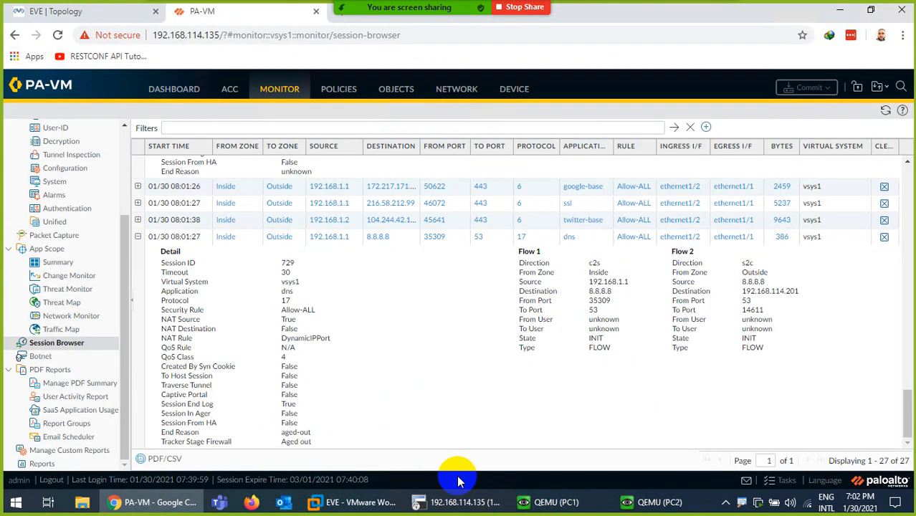
pyautogui.click(7, 15)
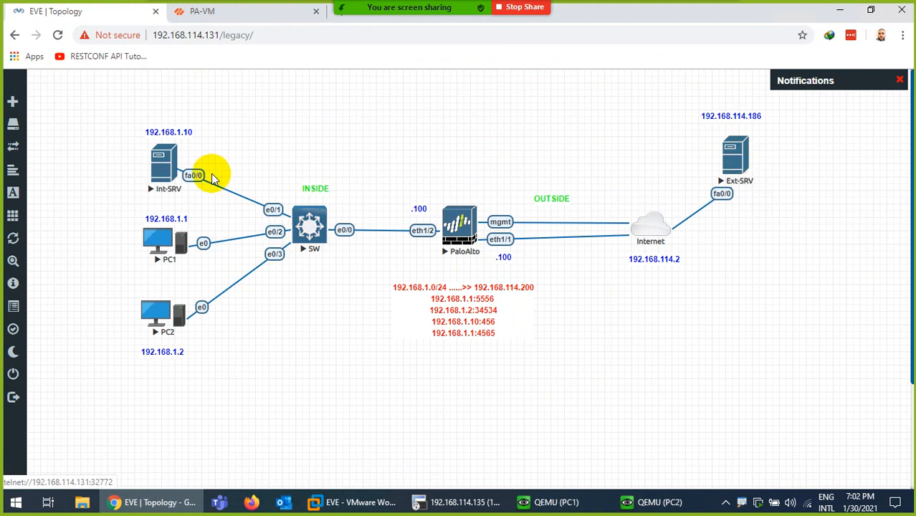
pyautogui.click(172, 159)
pyautogui.click(454, 99)
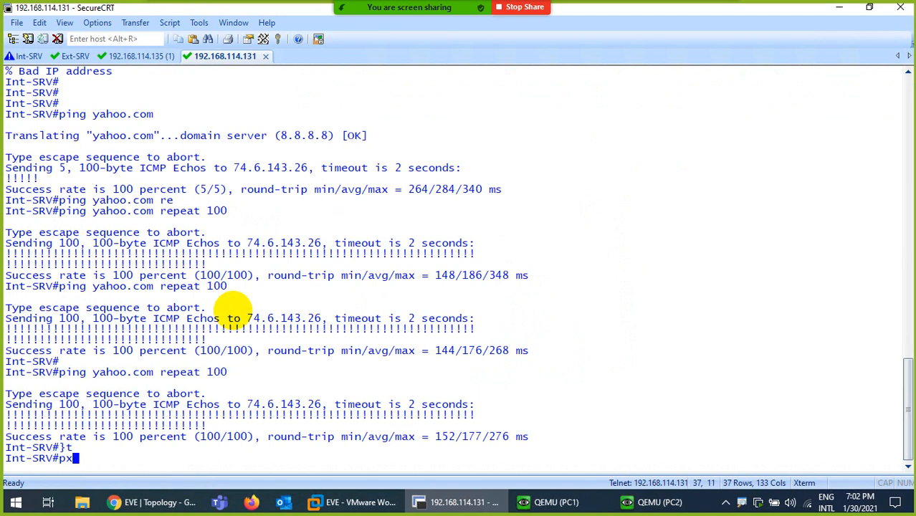
pyautogui.click(267, 56)
pyautogui.click(485, 280)
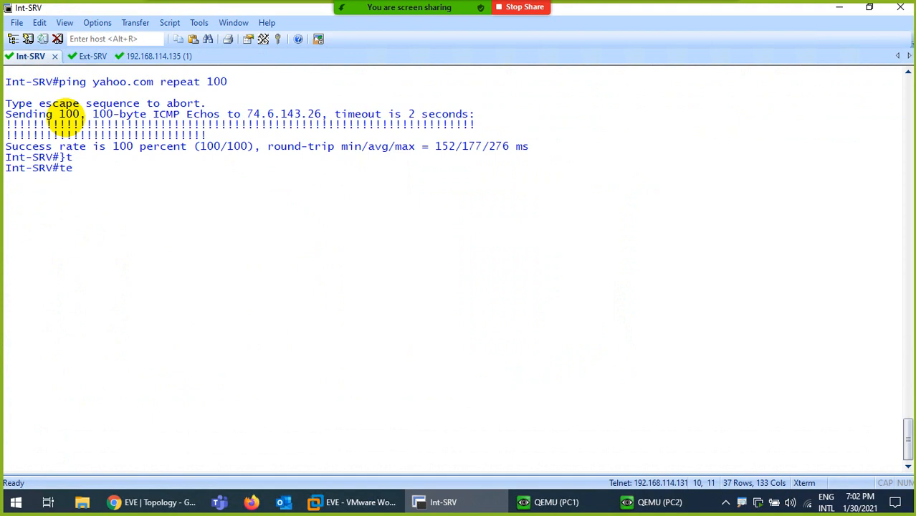
# - Telnet from Int-SRV to Ext-SRV's address 192.168.114.186, then view the Ext-SRV console
pyautogui.write('ln')
pyautogui.press('Tab')
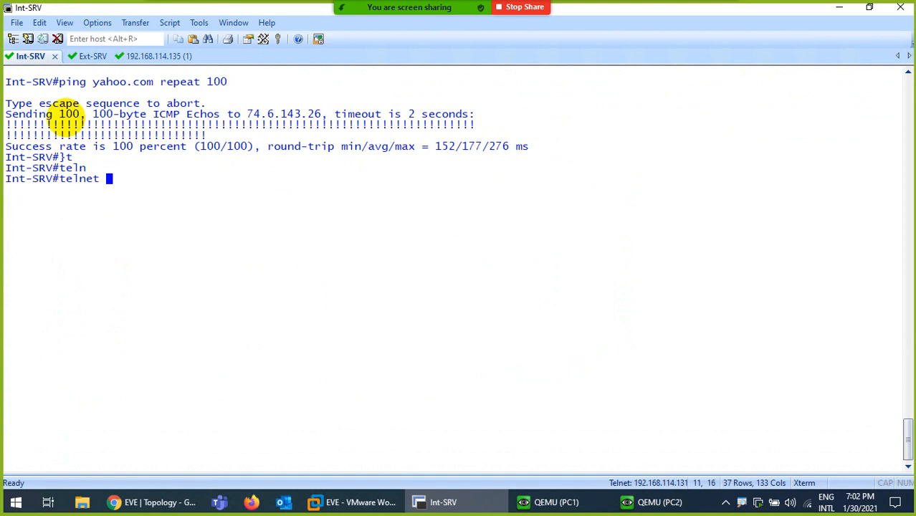
pyautogui.click(133, 502)
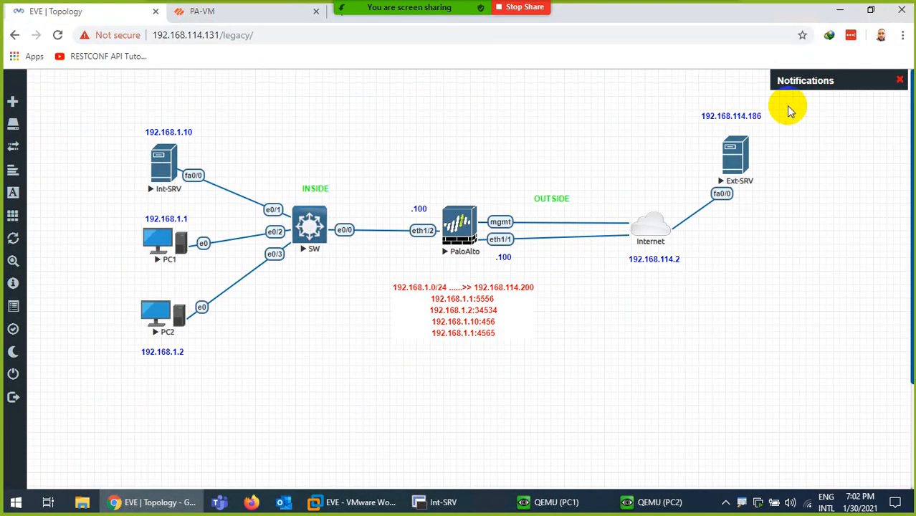
pyautogui.click(730, 115)
pyautogui.hotkey('ctrl', 'a')
pyautogui.hotkey('ctrl', 'c')
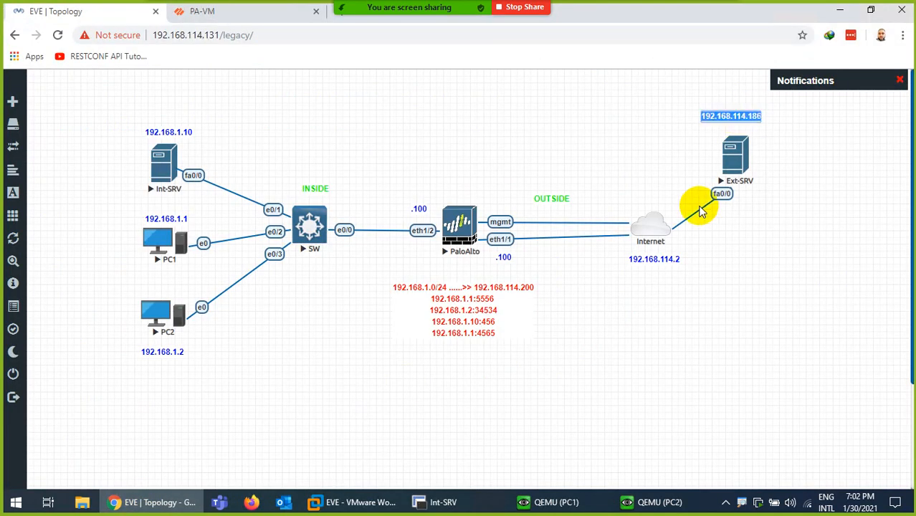
pyautogui.click(461, 506)
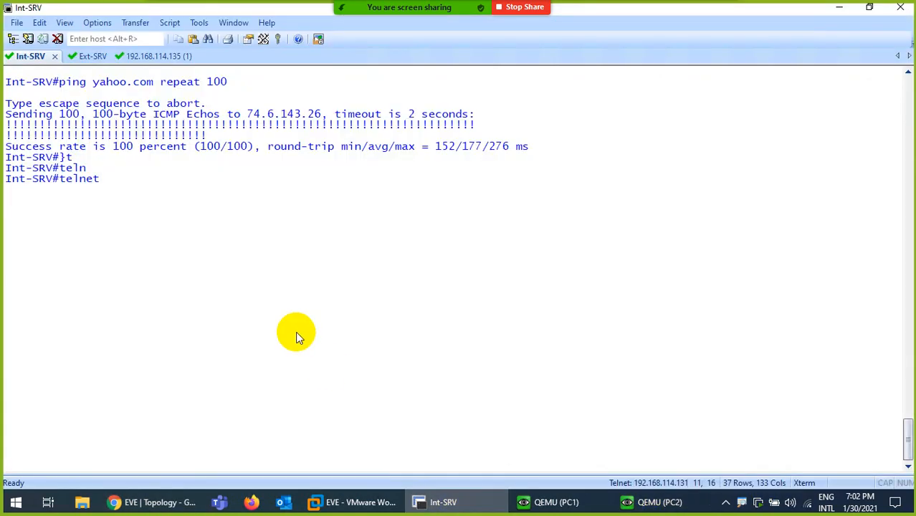
pyautogui.rightClick(257, 289)
pyautogui.press('Return')
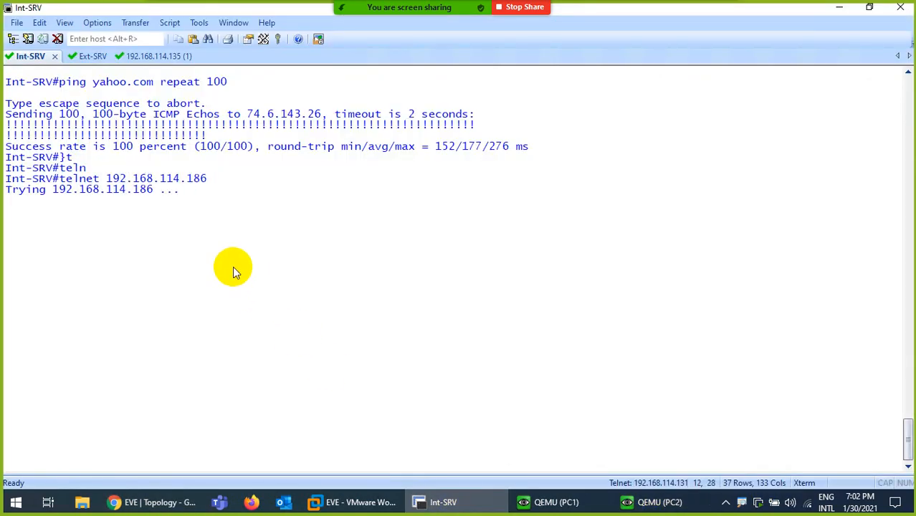
pyautogui.click(91, 58)
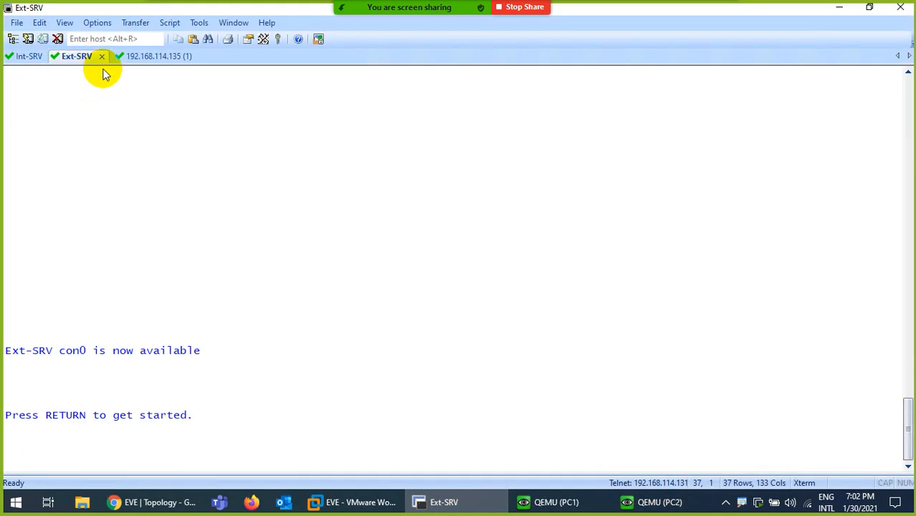
# - On Ext-SRV, enter global configuration and select 'line vty 0 4'
pyautogui.press('Return')
pyautogui.press('Return')
pyautogui.press('Return')
pyautogui.press('Return')
pyautogui.press('Return')
pyautogui.press('Return')
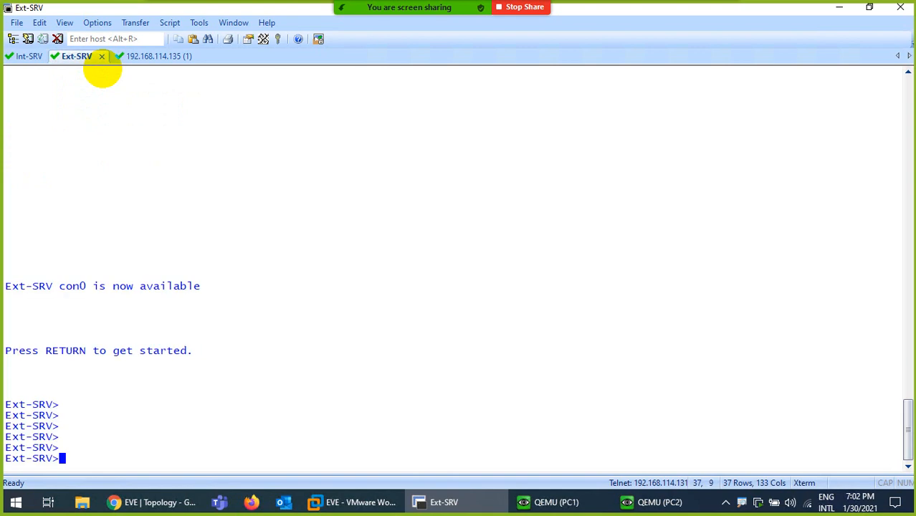
pyautogui.write('en')
pyautogui.press('Return')
pyautogui.write('config t')
pyautogui.press('Return')
pyautogui.press('Return')
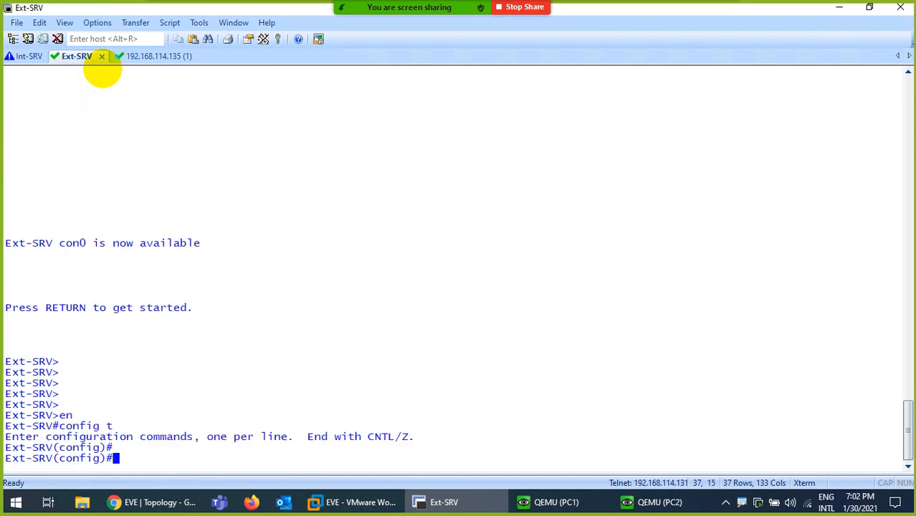
pyautogui.write('lin')
pyautogui.press('Tab')
pyautogui.write('v')
# - Allow all protocols on the vty lines with 'transport input all'
pyautogui.press('Tab')
pyautogui.write('0 4')
pyautogui.press('Return')
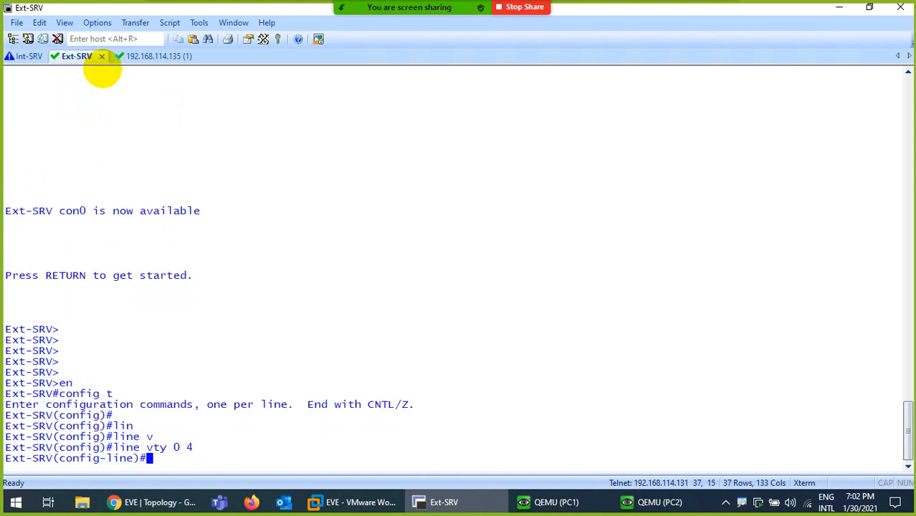
pyautogui.write('trin')
pyautogui.press('Tab')
pyautogui.write('a')
pyautogui.press('Tab')
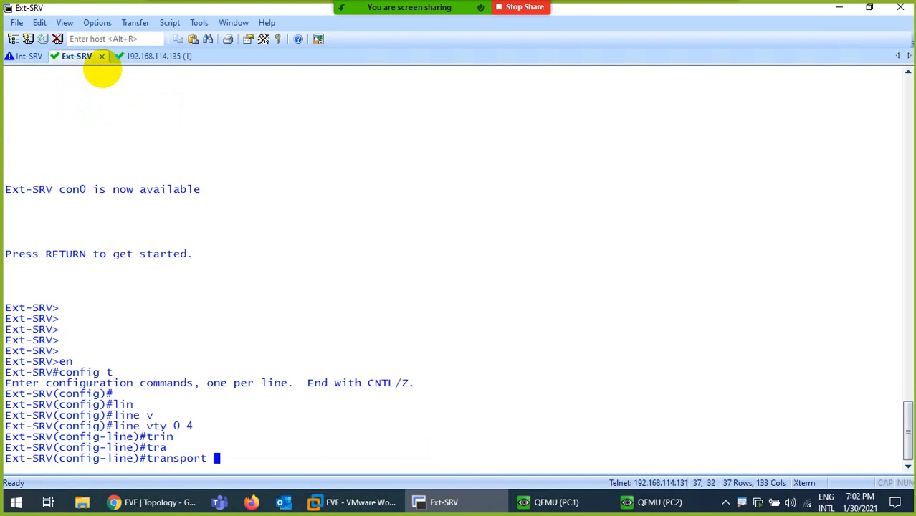
pyautogui.write('in')
pyautogui.press('Tab')
pyautogui.write('all')
pyautogui.press('Return')
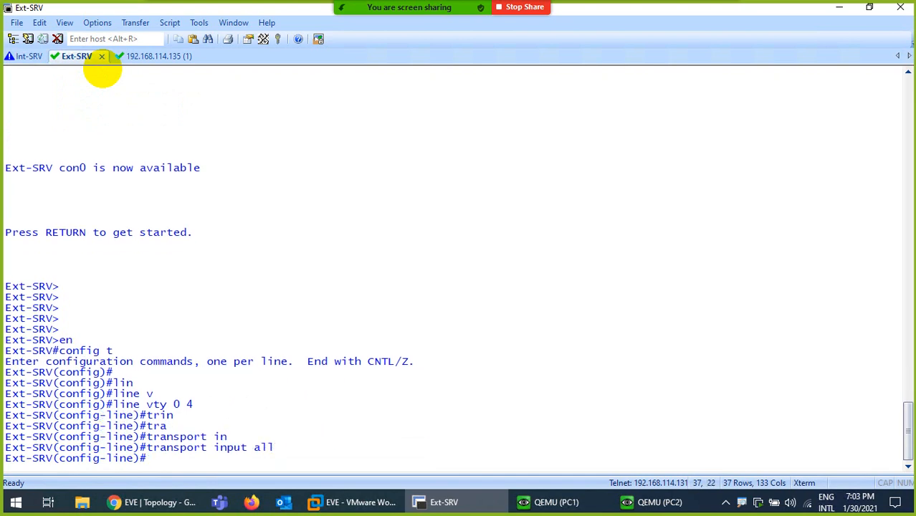
# - Set a vty password, require login, and return to the privileged prompt
pyautogui.write('pass')
pyautogui.press('Tab')
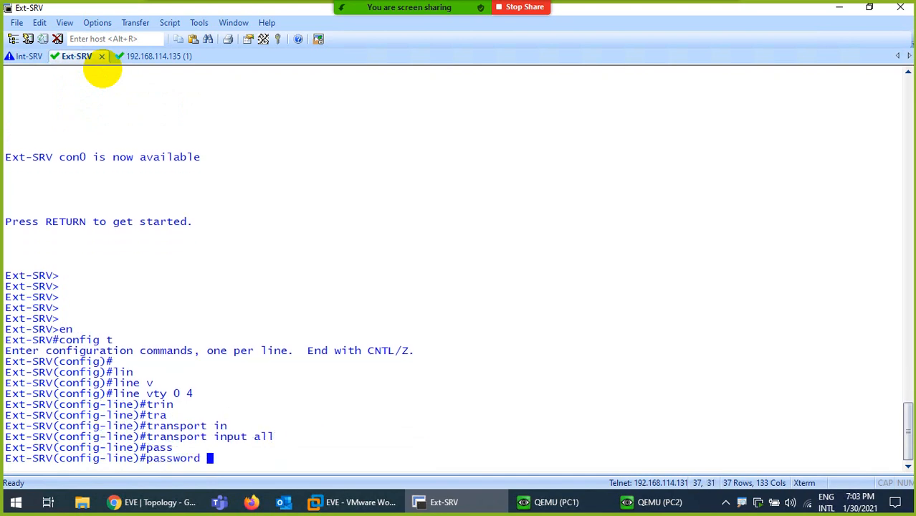
pyautogui.write('123')
pyautogui.press('Return')
pyautogui.press('Return')
pyautogui.press('Return')
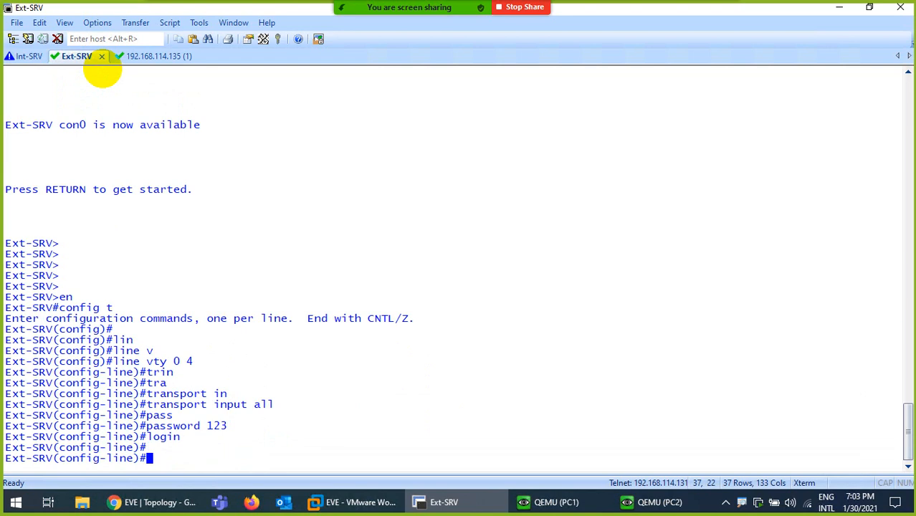
pyautogui.hotkey('ctrl', 'z')
pyautogui.hotkey('ctrl', 'l')
pyautogui.press('Return')
pyautogui.press('Return')
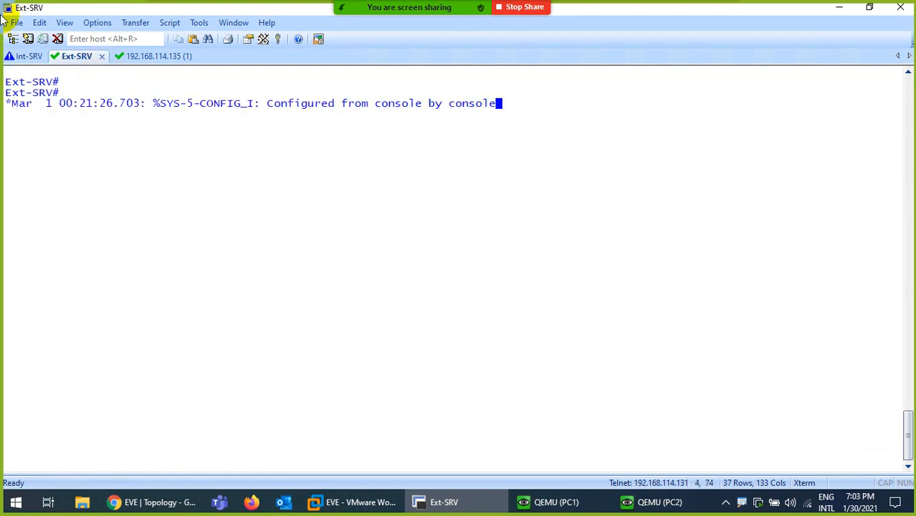
pyautogui.click(30, 61)
# - Telnet from Int-SRV to 192.168.114.186, log in, and run who on Ext-SRV, marking source 192.168.114.200
pyautogui.press('Up')
pyautogui.press('Return')
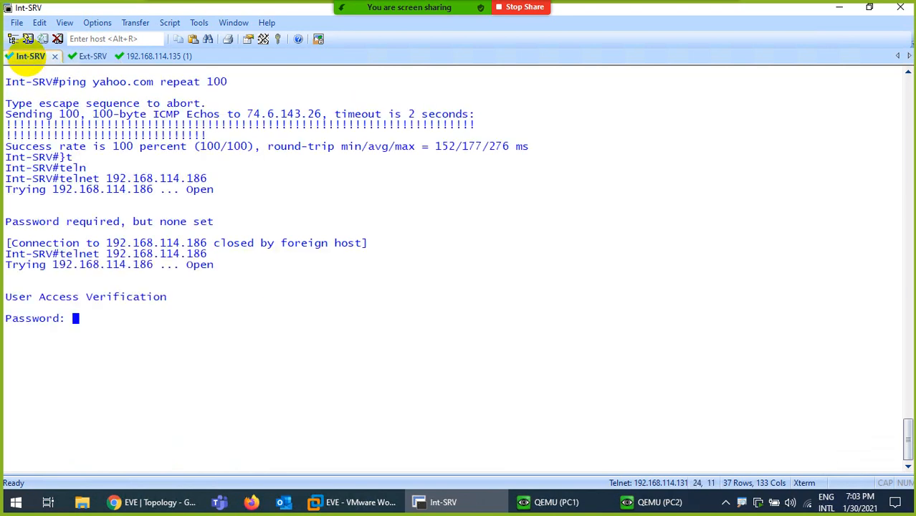
pyautogui.press('Return')
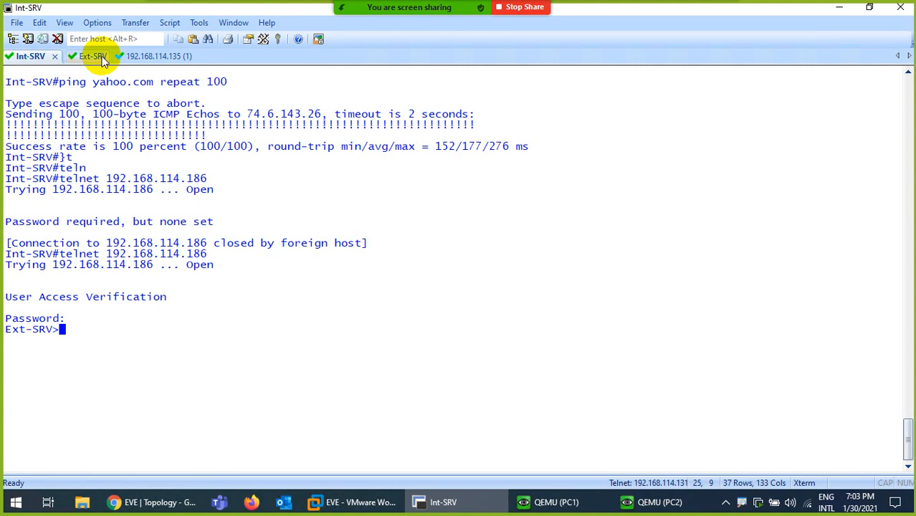
pyautogui.click(75, 58)
pyautogui.press('Return')
pyautogui.press('Return')
pyautogui.press('Return')
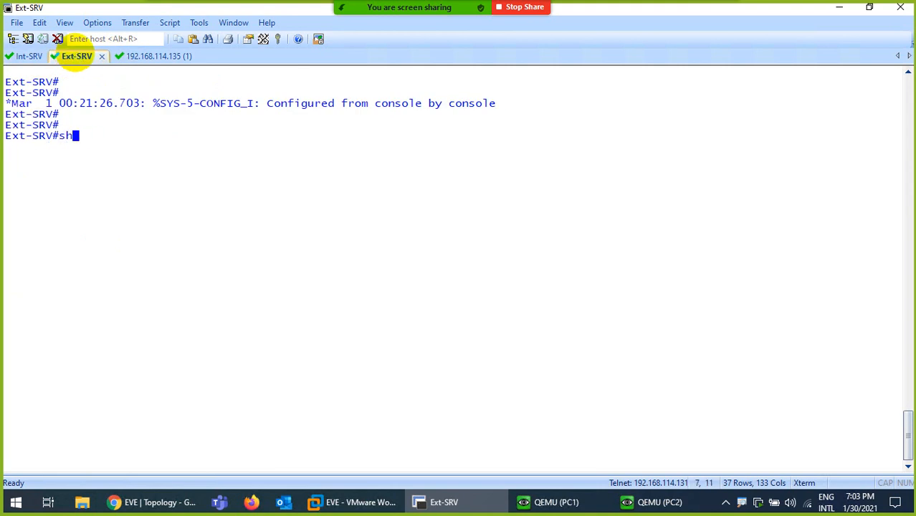
pyautogui.write('who')
pyautogui.press('Return')
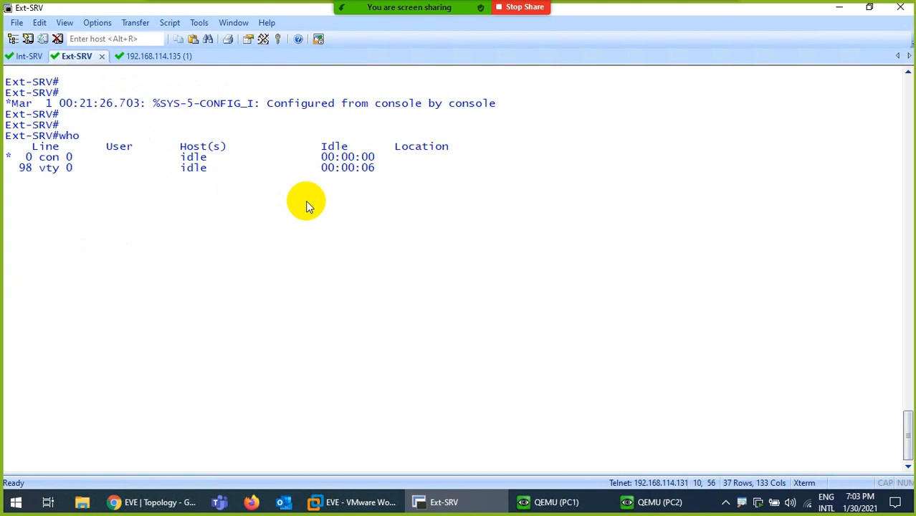
pyautogui.moveTo(482, 168); pyautogui.dragTo(408, 169)
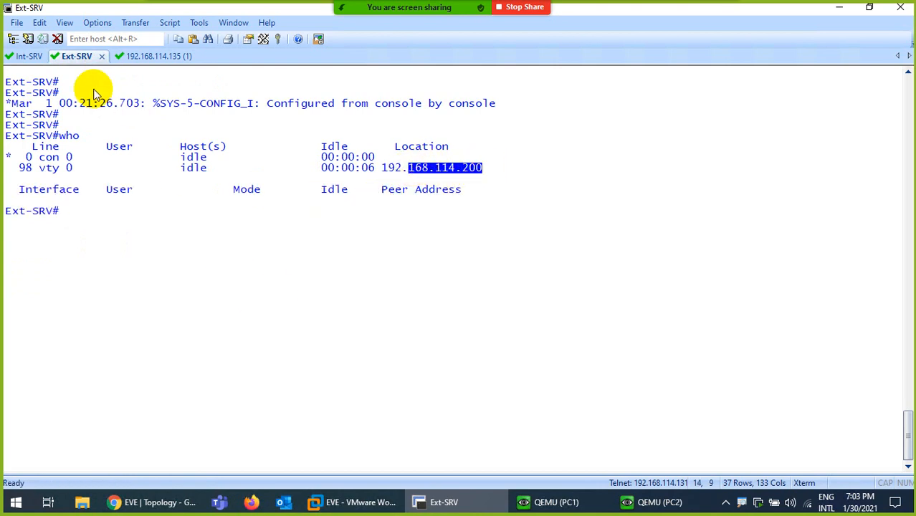
# - Try to leave the telnet session on the Int-SRV console and clear the screen
pyautogui.click(29, 56)
pyautogui.write('exic')
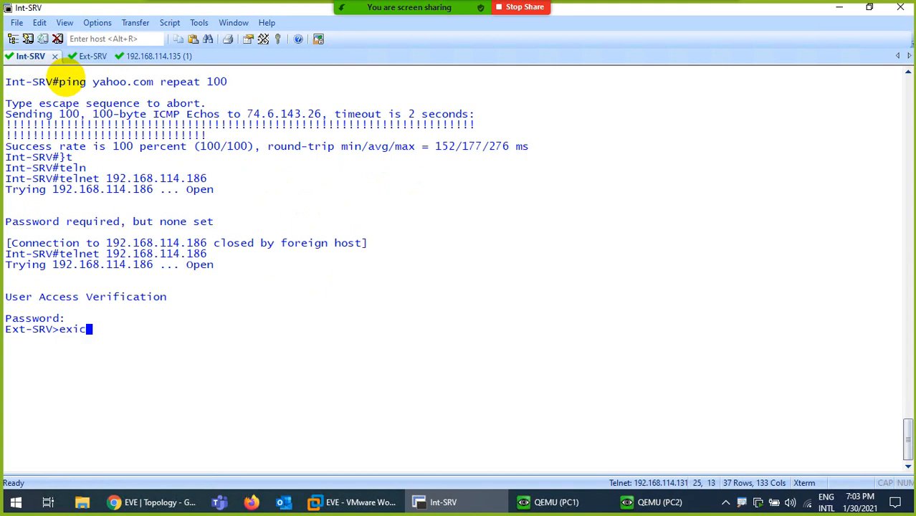
pyautogui.write('t')
pyautogui.press('Return')
pyautogui.press('Return')
pyautogui.write('show')
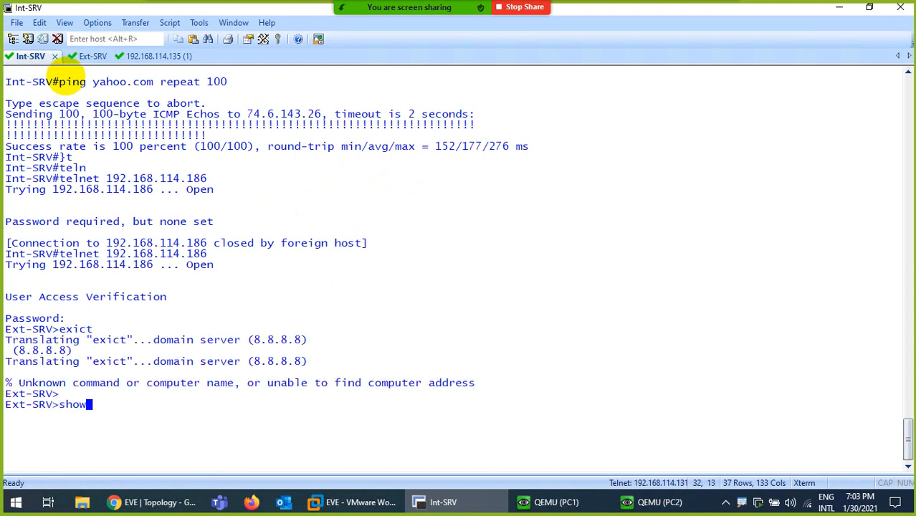
pyautogui.press('BackSpace')
pyautogui.write('e')
pyautogui.press('Return')
pyautogui.press('Return')
pyautogui.hotkey('ctrl', 'l')
pyautogui.press('Return')
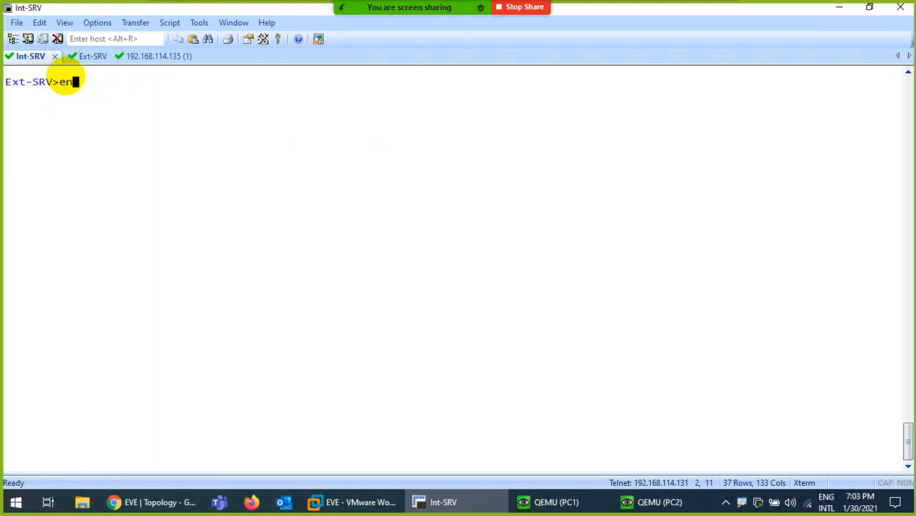
pyautogui.press('Return')
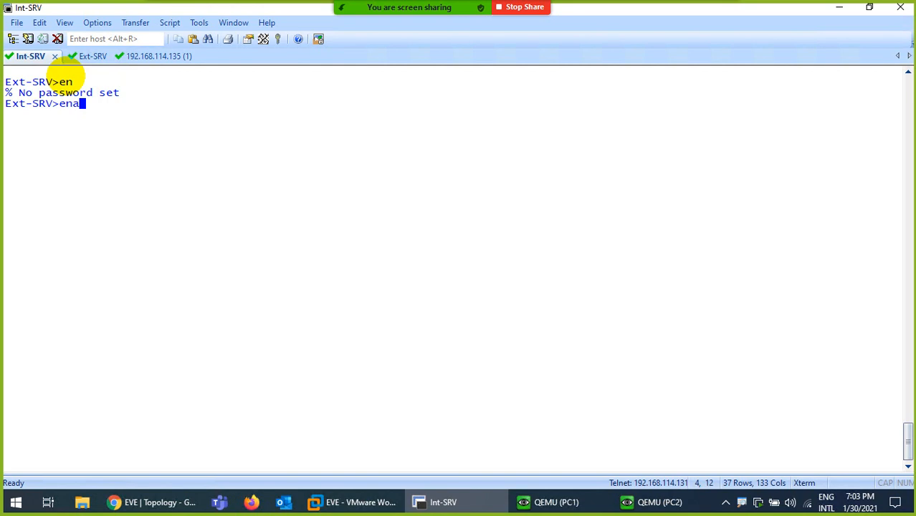
# - Run enable, exit the telnet session, and list Int-SRV's interfaces with 'show ip int br'
pyautogui.write('enab')
pyautogui.press('Tab')
pyautogui.press('Return')
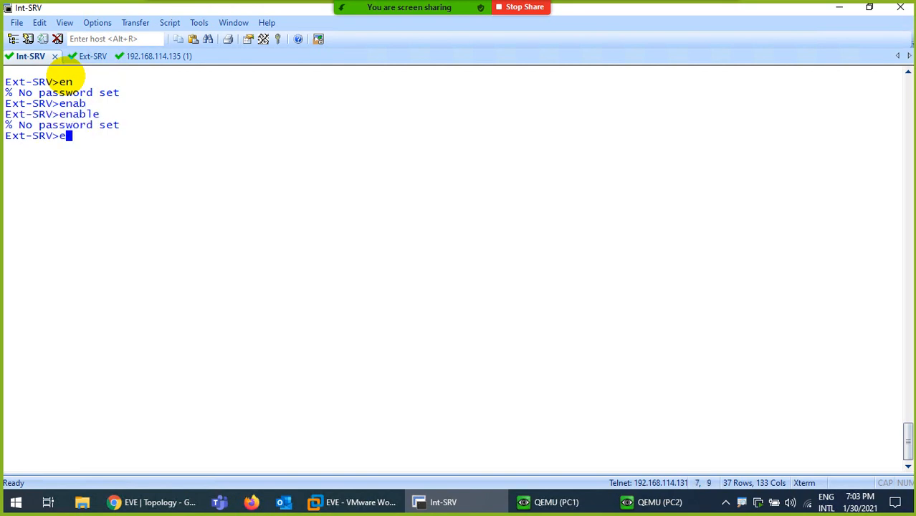
pyautogui.write('exit')
pyautogui.press('Return')
pyautogui.press('Return')
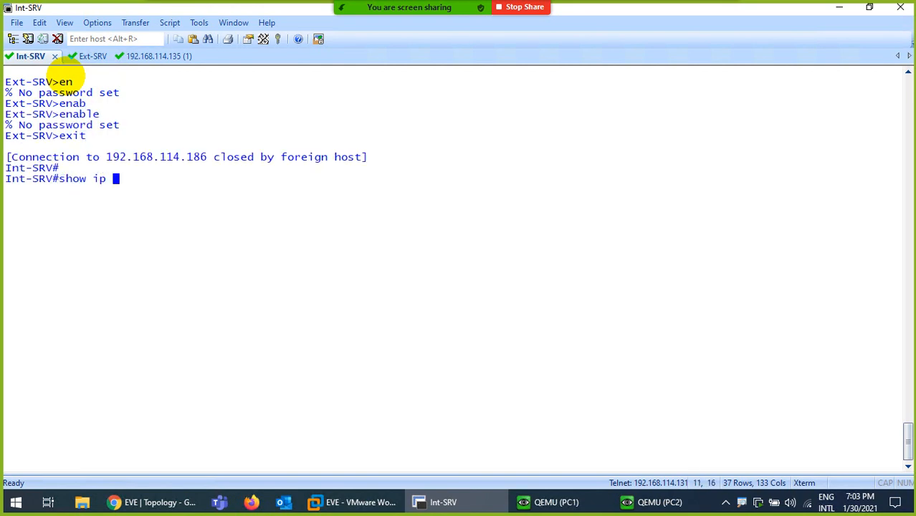
pyautogui.write('show ip int br')
pyautogui.press('Return')
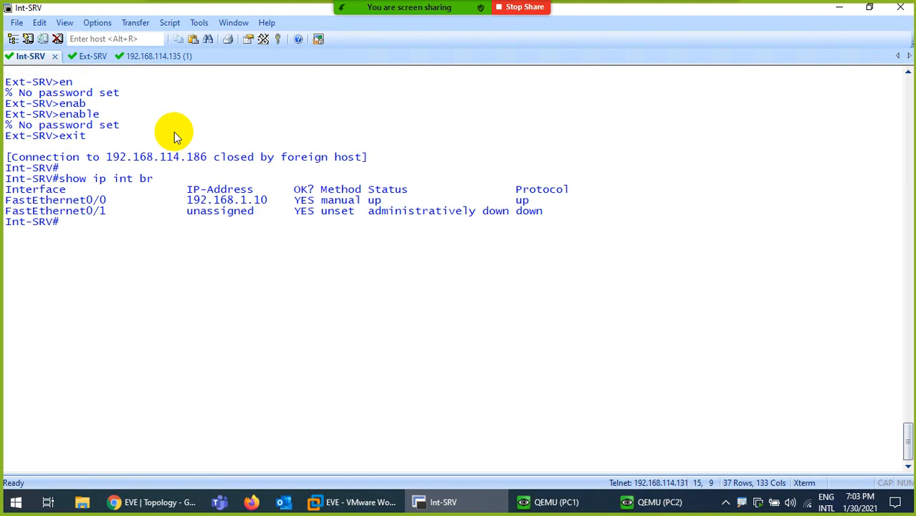
# - Telnet from Int-SRV to Ext-SRV again and rerun who on Ext-SRV
pyautogui.click(147, 56)
pyautogui.click(87, 56)
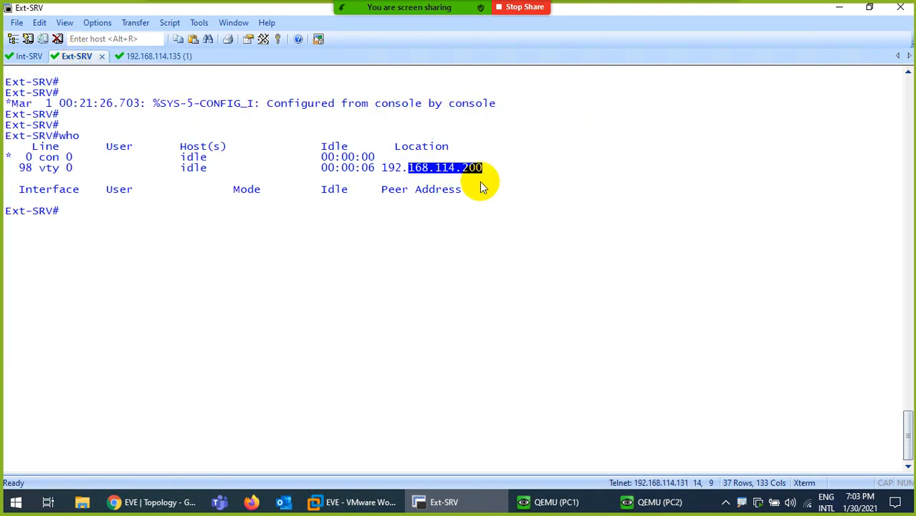
pyautogui.click(29, 56)
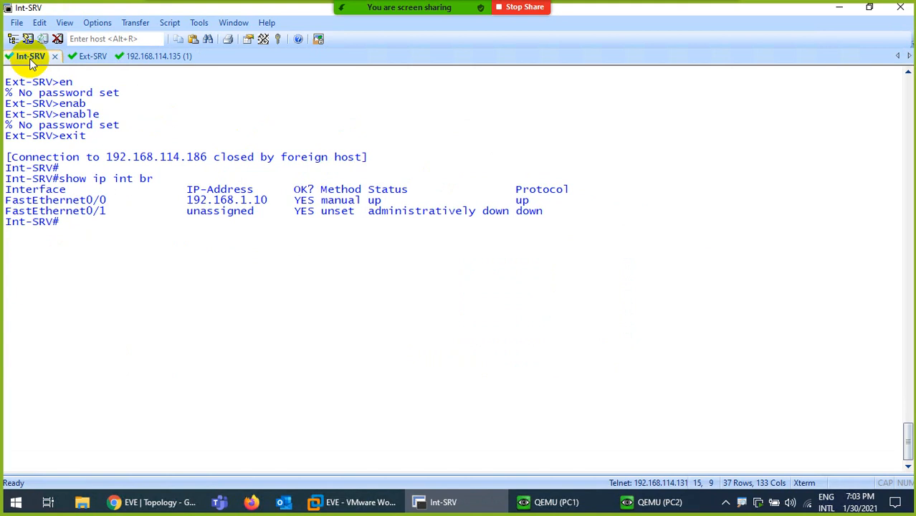
pyautogui.press('Up')
pyautogui.press('Up')
pyautogui.press('Return')
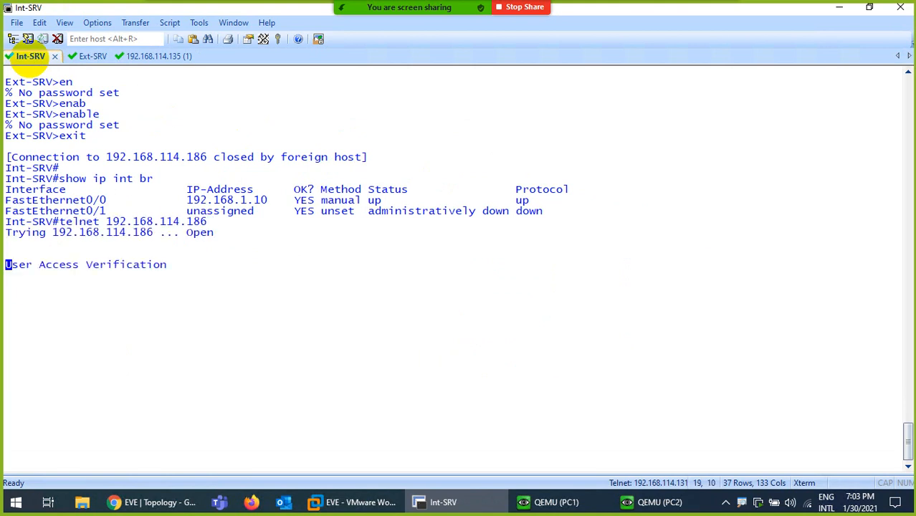
pyautogui.click(101, 56)
pyautogui.press('Up')
pyautogui.press('Return')
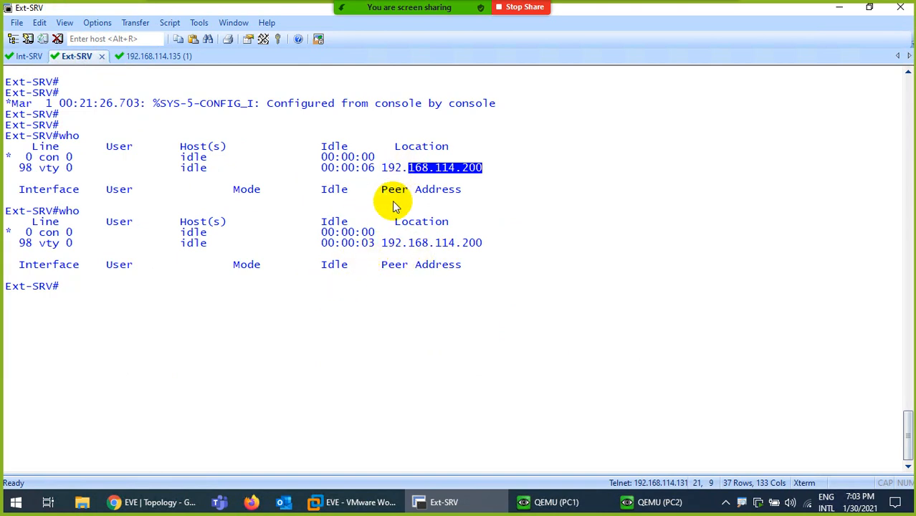
pyautogui.click(155, 502)
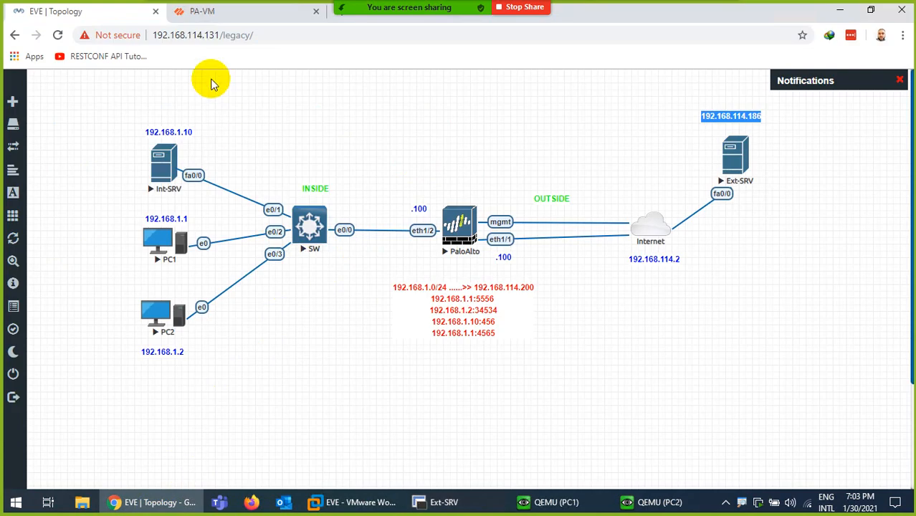
# - Check the Session Browser, then view Policies > NAT and scroll through DynamicIPPort's translation columns
pyautogui.click(204, 13)
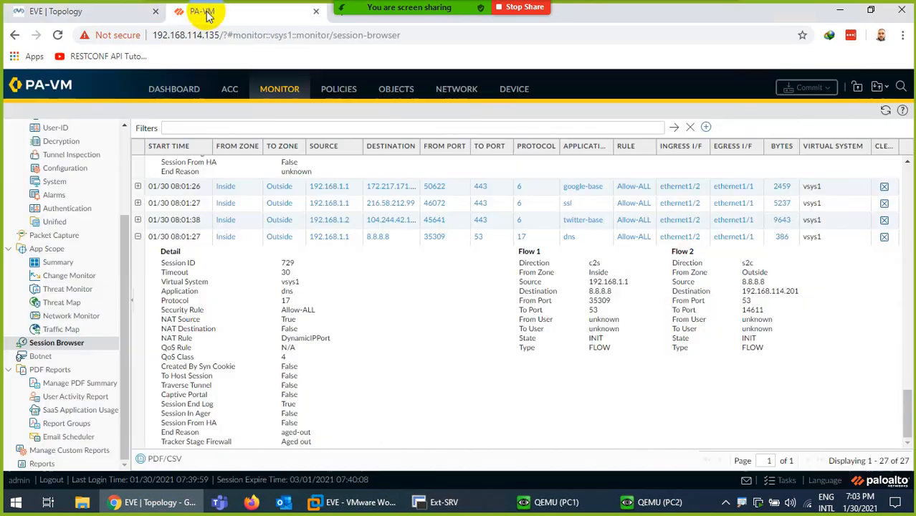
pyautogui.click(445, 503)
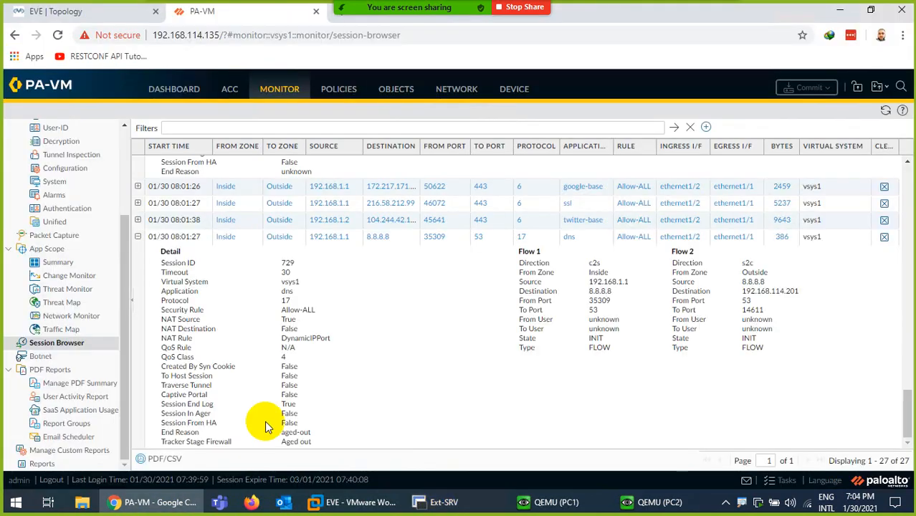
pyautogui.click(60, 13)
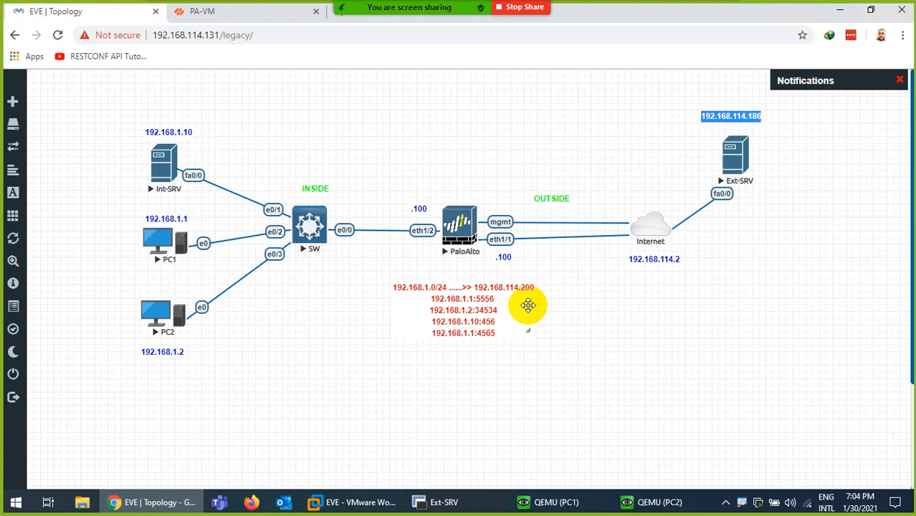
pyautogui.click(204, 12)
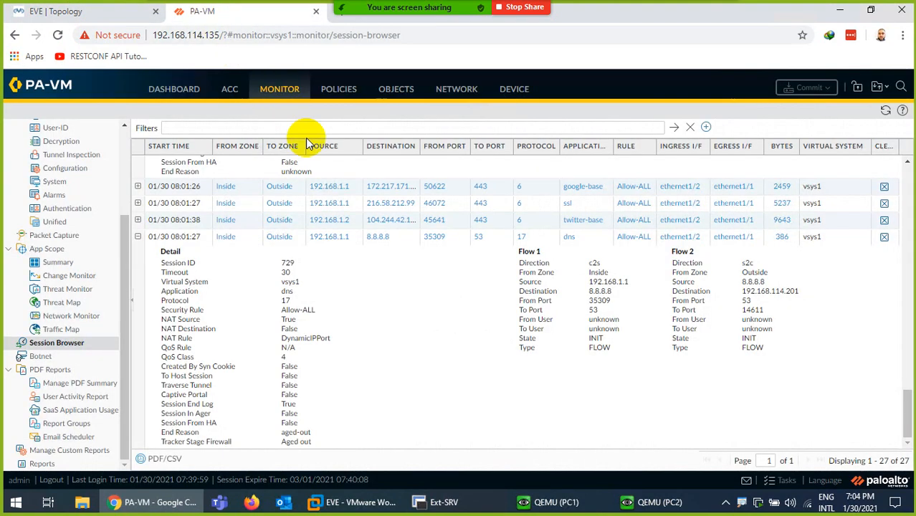
pyautogui.click(337, 91)
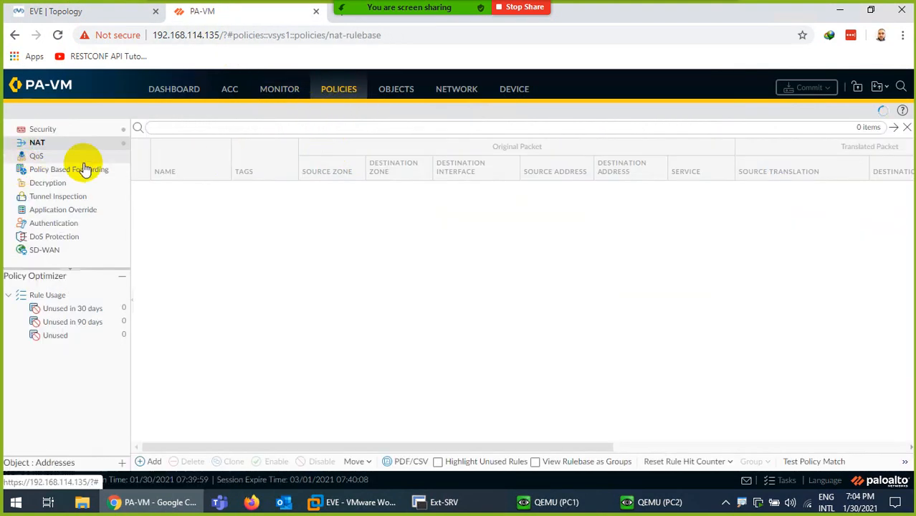
pyautogui.moveTo(322, 446); pyautogui.dragTo(645, 414)
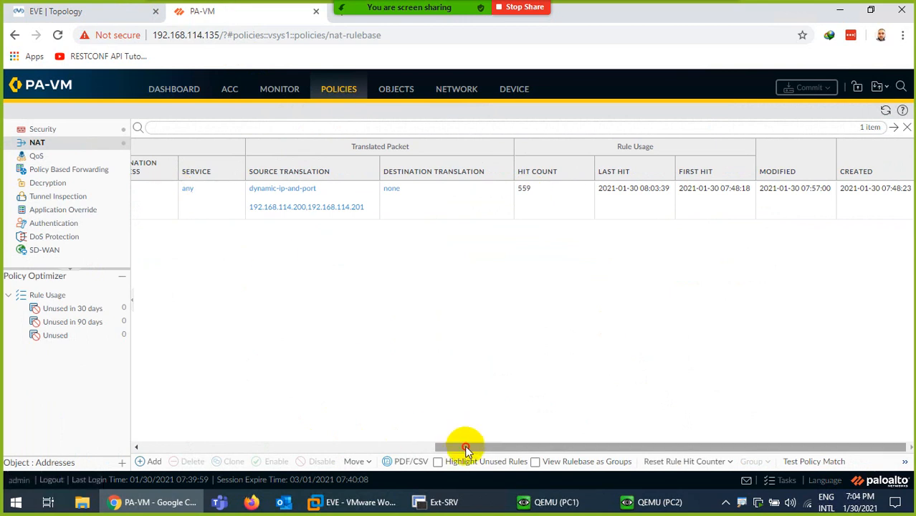
pyautogui.moveTo(464, 447); pyautogui.dragTo(179, 407)
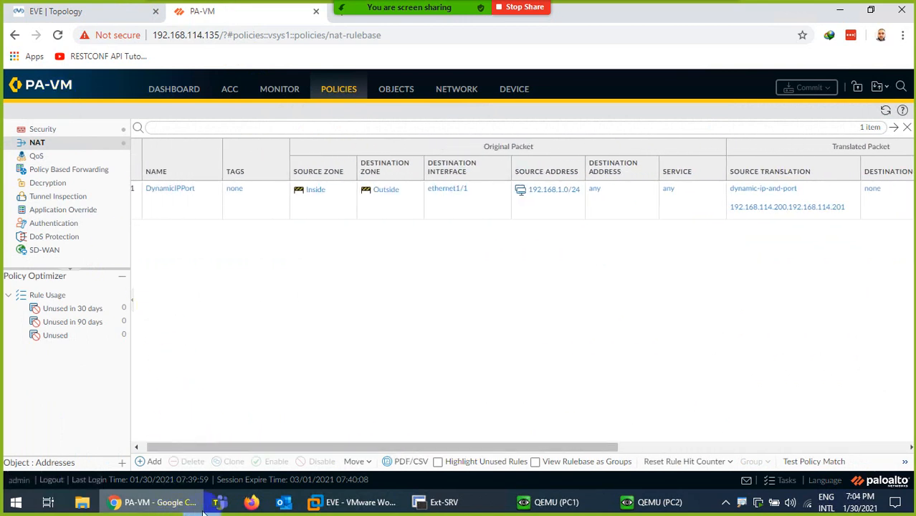
# - Bring the Ext-SRV console forward and highlight source address 192.168.114.200 in the who output
pyautogui.click(75, 11)
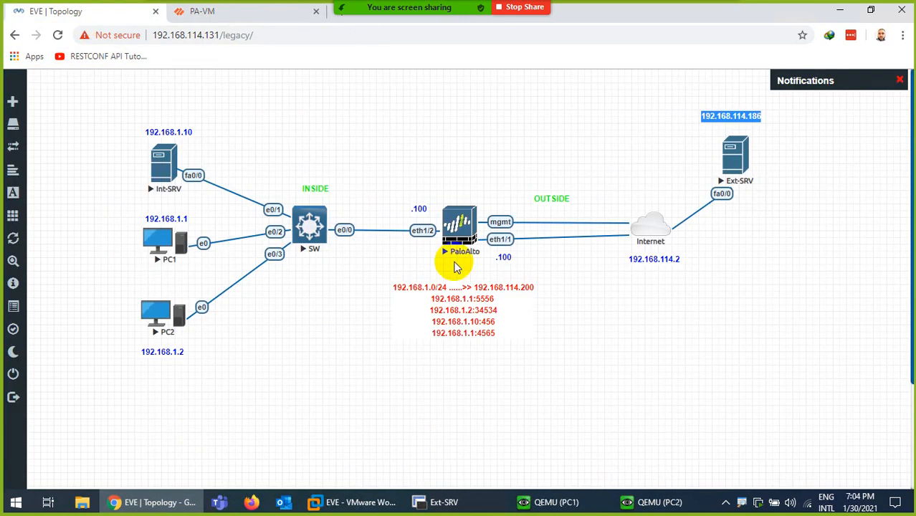
pyautogui.click(439, 501)
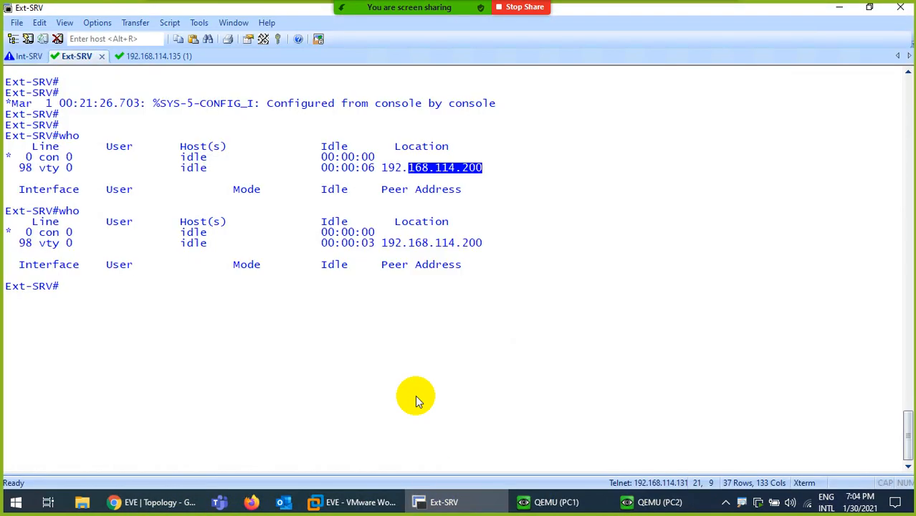
pyautogui.click(436, 172)
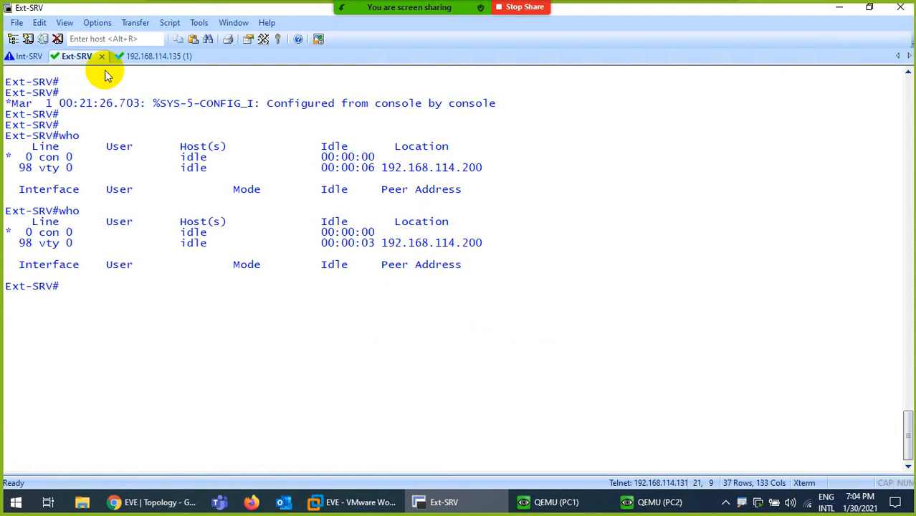
pyautogui.click(25, 56)
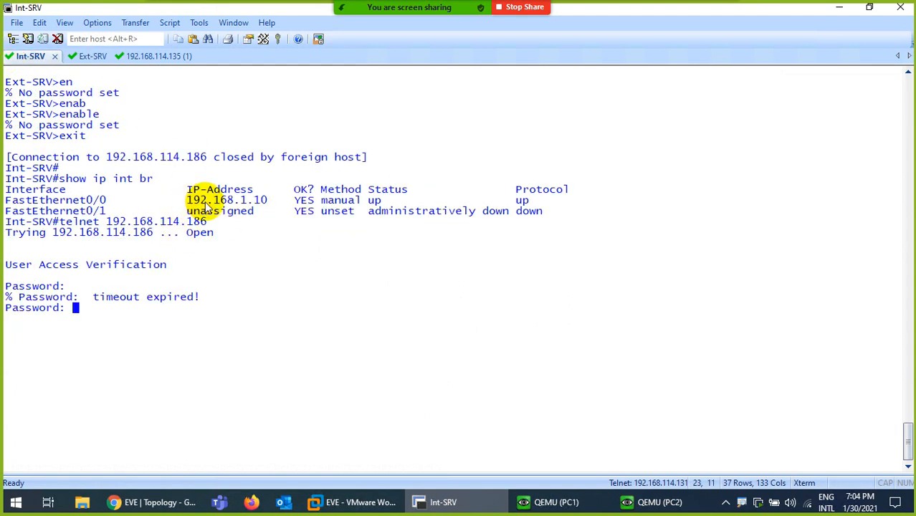
pyautogui.click(87, 56)
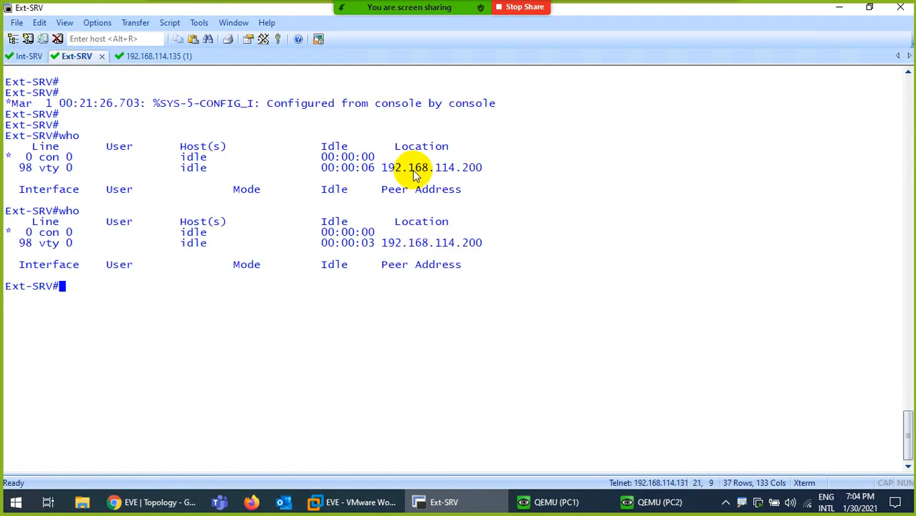
pyautogui.moveTo(376, 170); pyautogui.dragTo(488, 172)
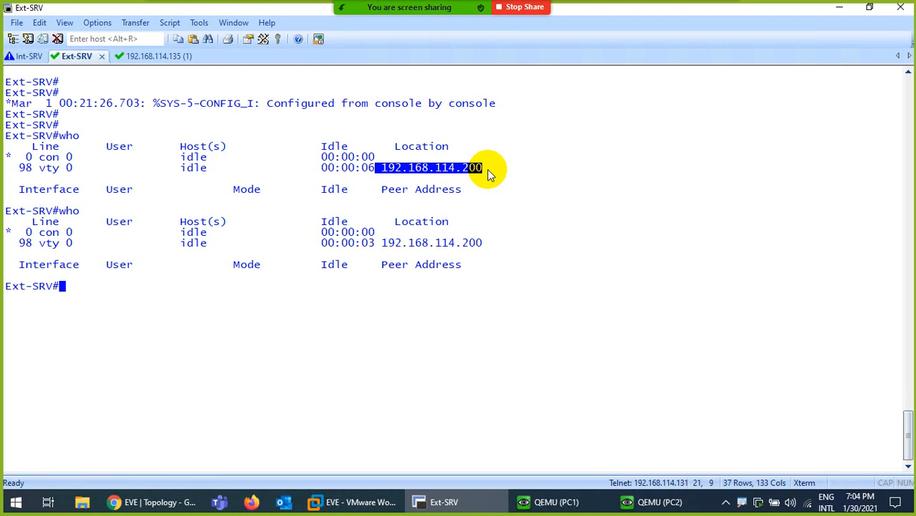
# - Return to the EVE-NG lab topology showing the 192.168.1.0/24 → 192.168.114.200 NAT mapping and port translations
pyautogui.click(151, 502)
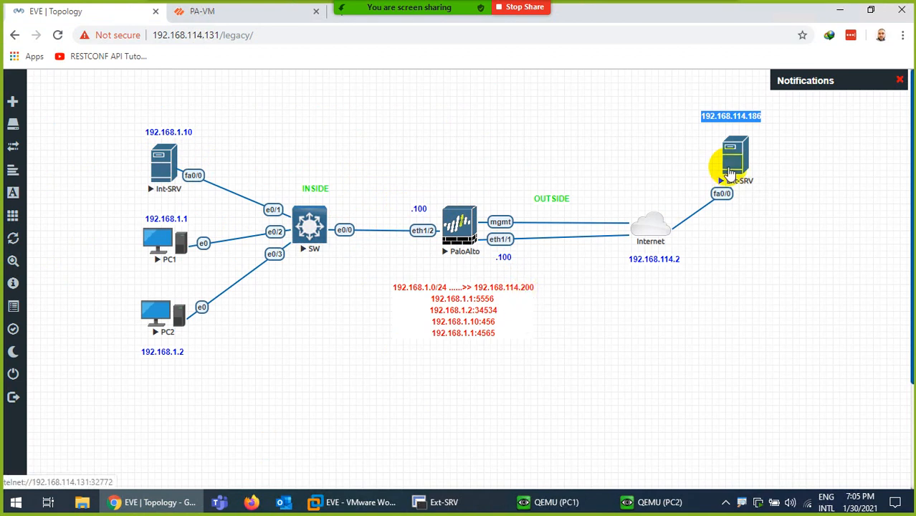
# - Minimize the remote session and scroll the NAT notes PDF through the DIPP bullets and NAT dialog image
pyautogui.moveTo(625, 21)
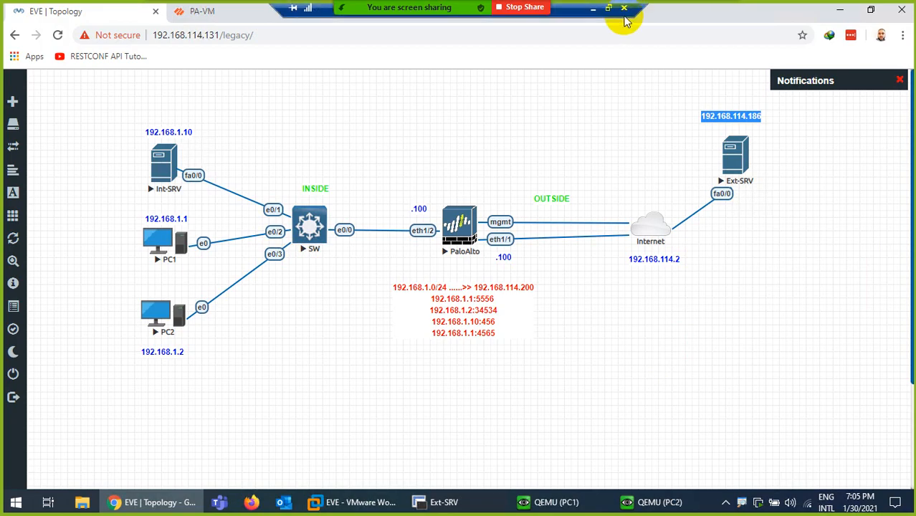
pyautogui.click(593, 9)
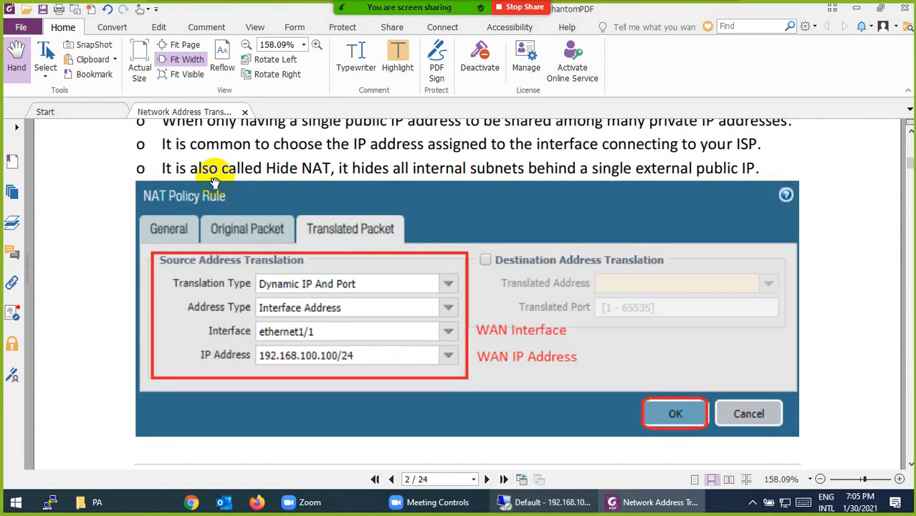
pyautogui.scroll(3, 280, 224)
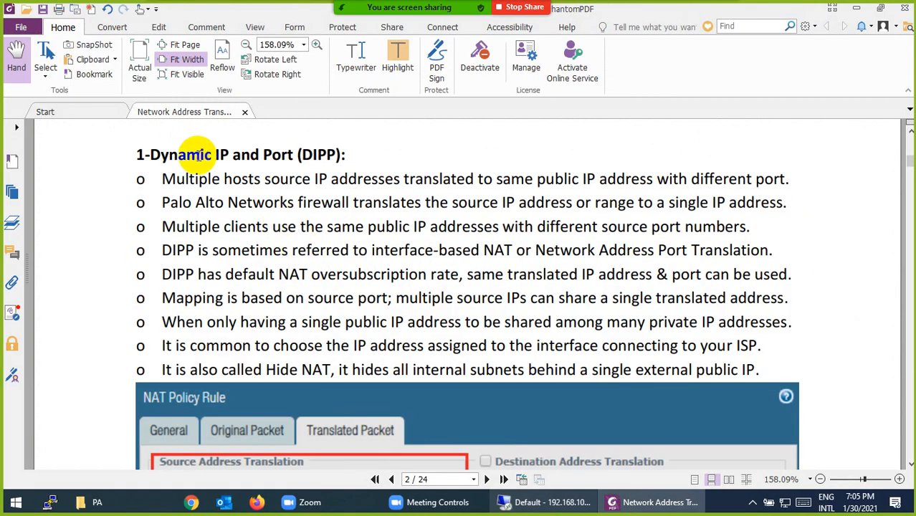
pyautogui.scroll(-3, 306, 210)
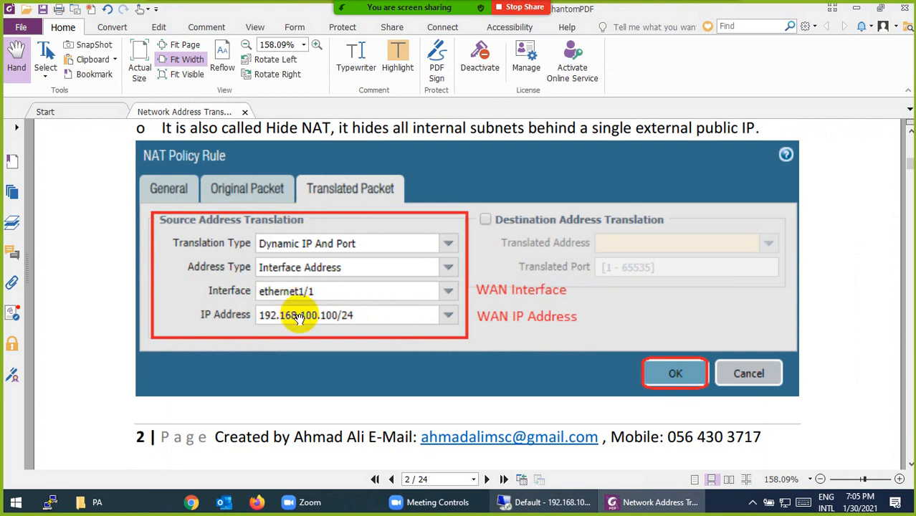
pyautogui.scroll(-5, 293, 262)
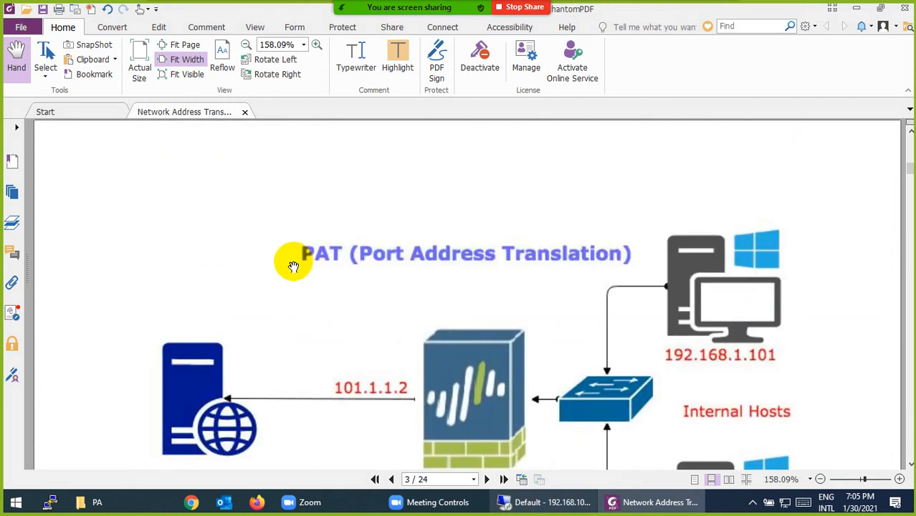
pyautogui.scroll(3, 293, 264)
pyautogui.scroll(8, 293, 266)
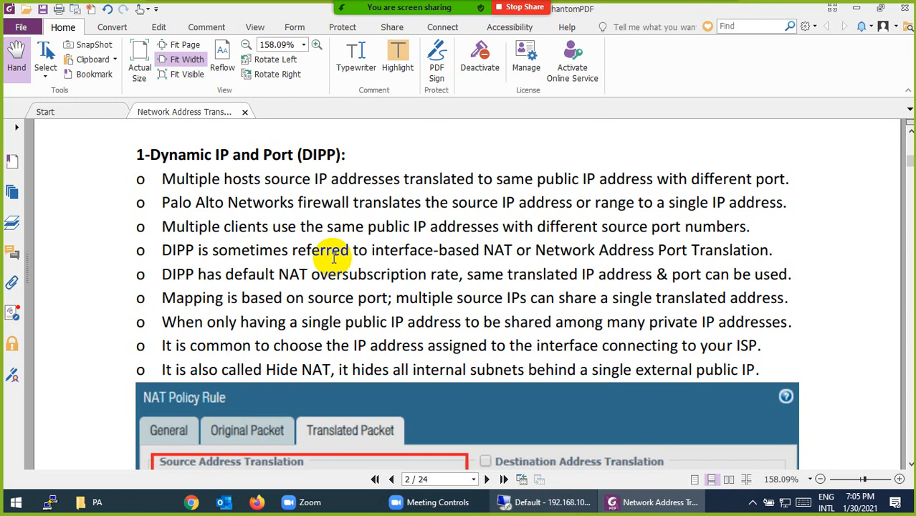
pyautogui.click(753, 503)
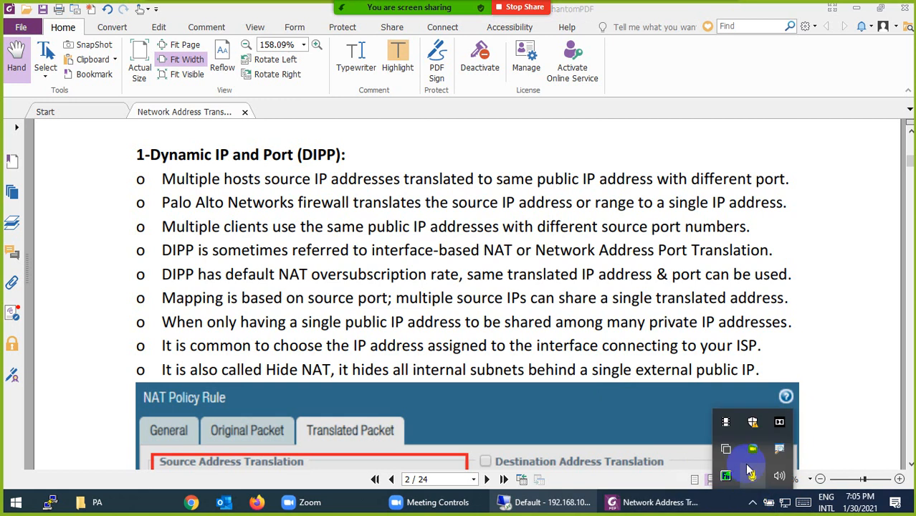